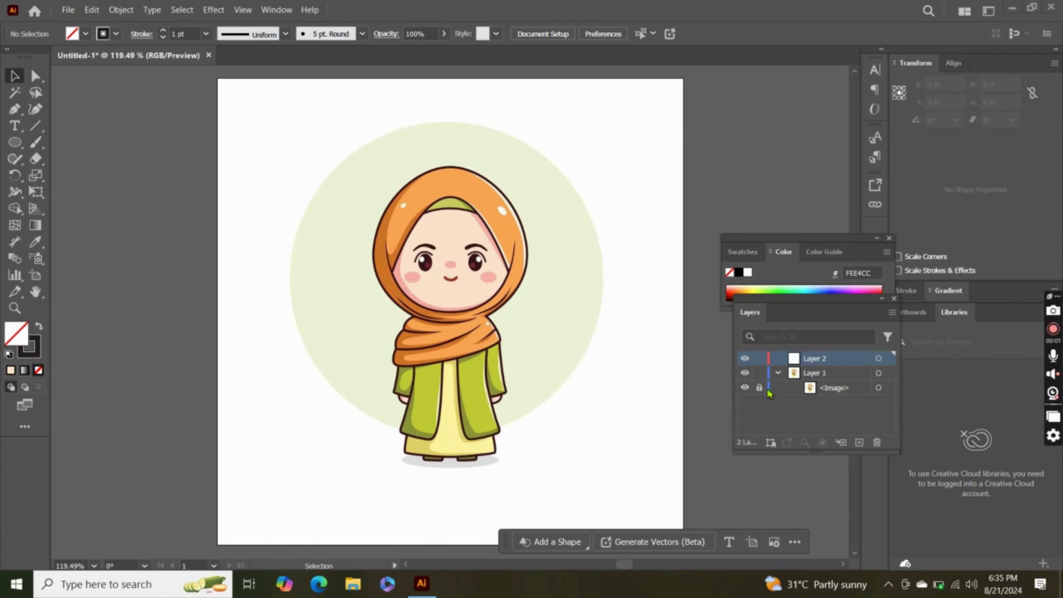
# Lock the reference image on Layer 1 and make Layer 2 the active drawing layer
pyautogui.click(759, 388)
pyautogui.click(878, 358)
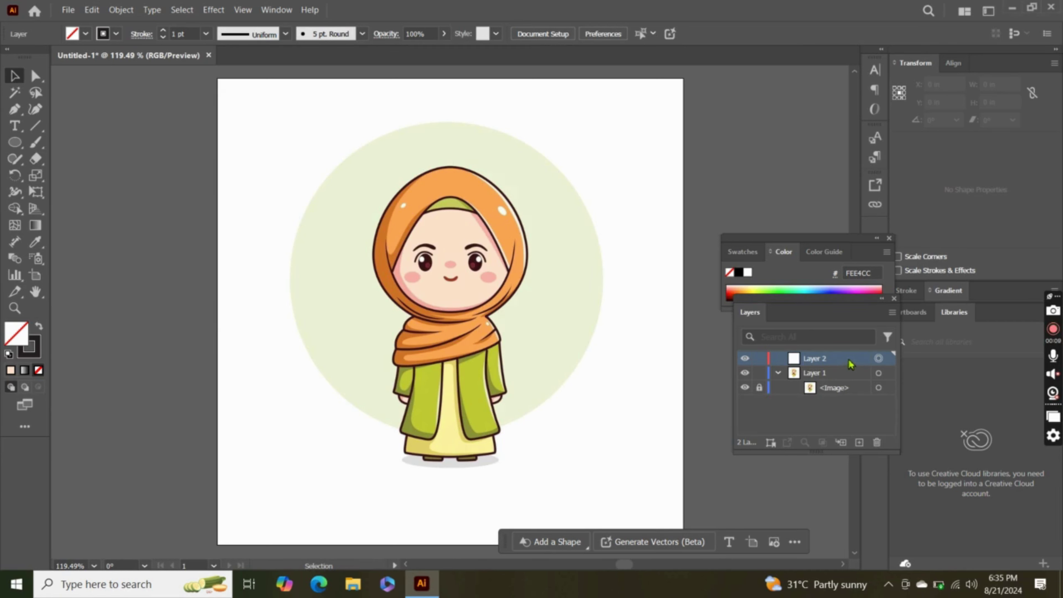
pyautogui.doubleClick(854, 360)
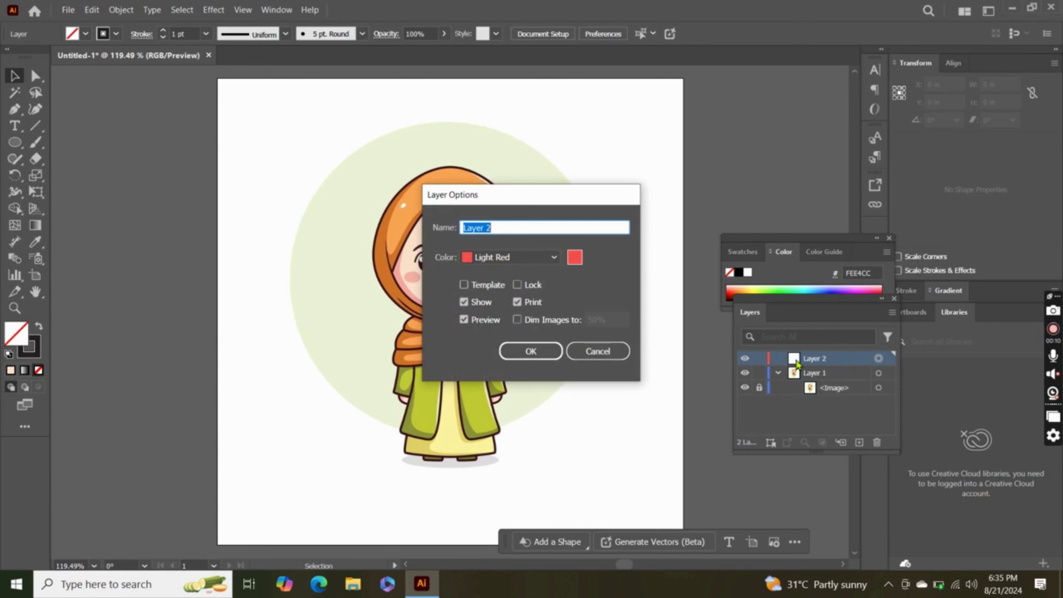
pyautogui.click(598, 351)
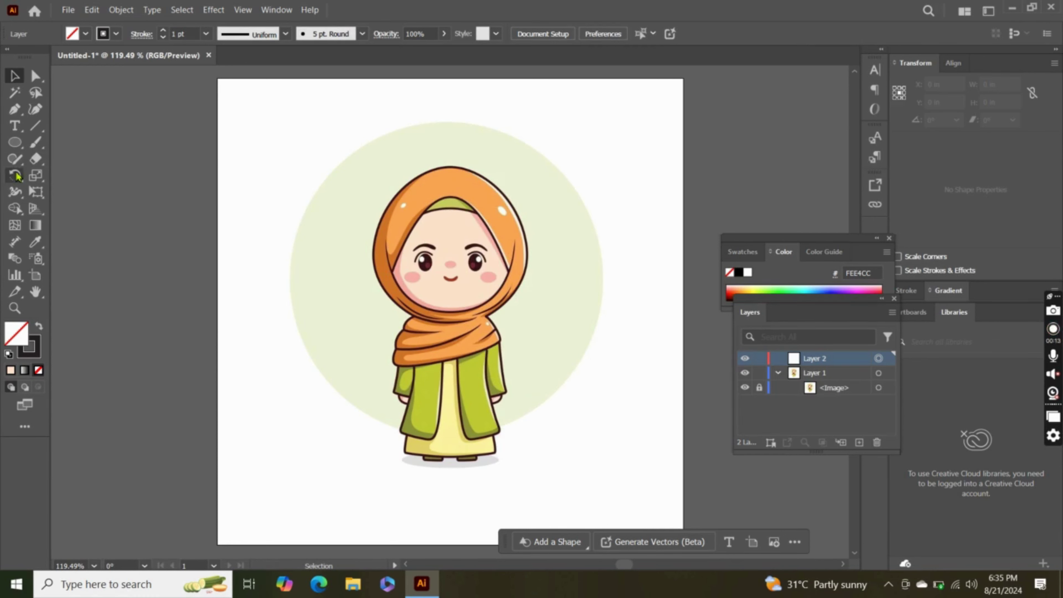
# Draw an oval over the head and pull its top and left side onto the hijab edge
pyautogui.click(24, 144)
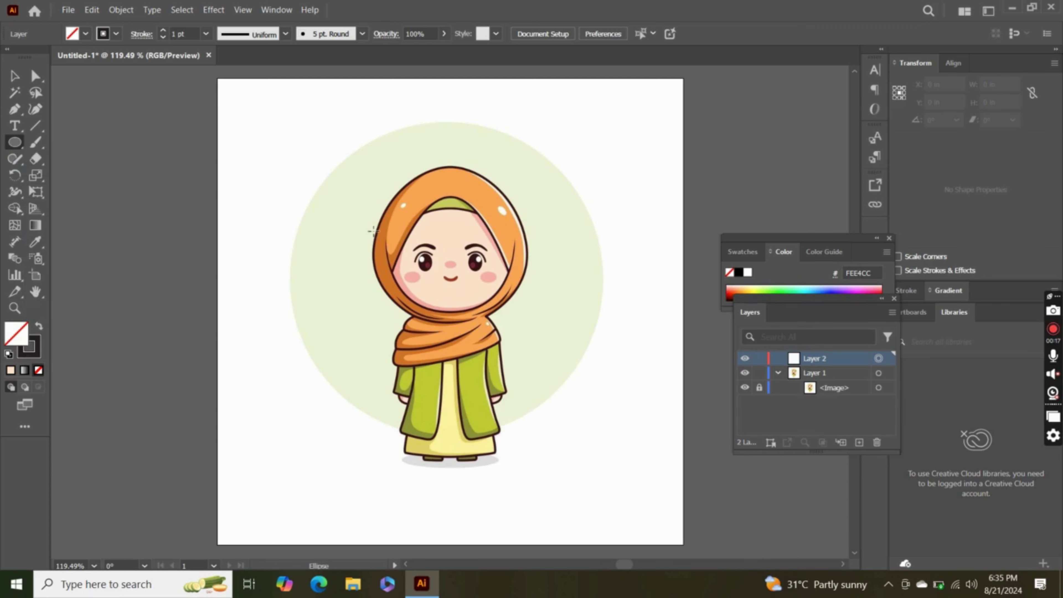
pyautogui.moveTo(456, 252); pyautogui.dragTo(523, 322)
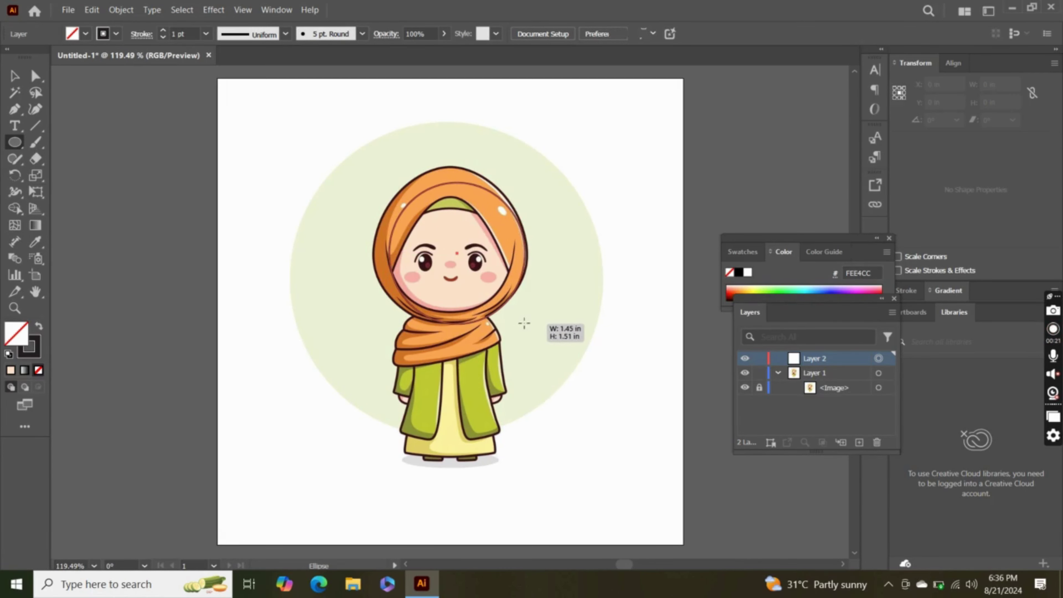
pyautogui.moveTo(523, 321); pyautogui.dragTo(525, 323)
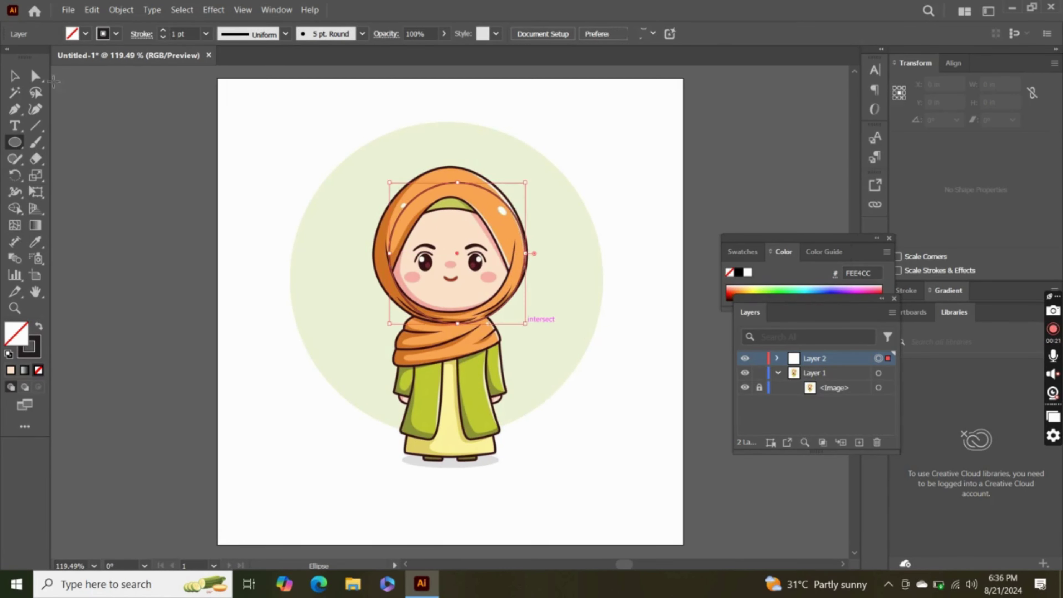
pyautogui.click(30, 112)
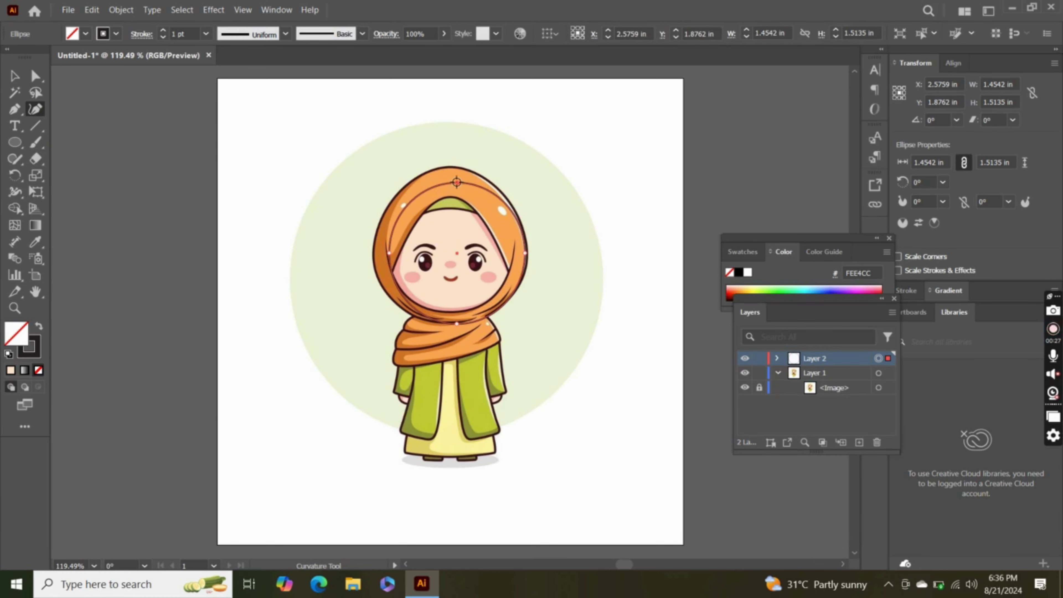
pyautogui.moveTo(457, 182); pyautogui.dragTo(442, 169)
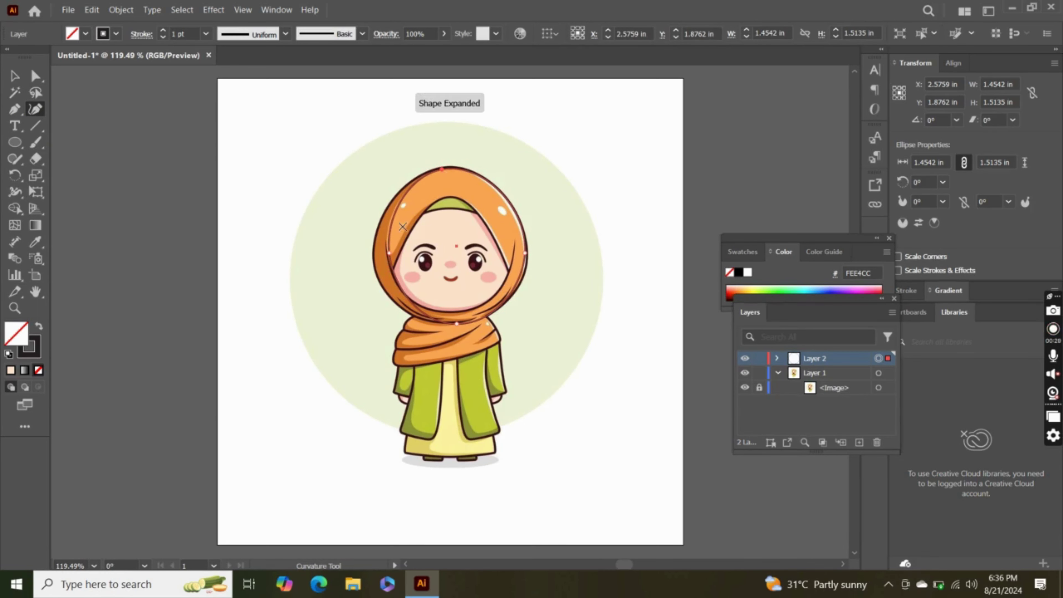
pyautogui.moveTo(387, 255); pyautogui.dragTo(372, 264)
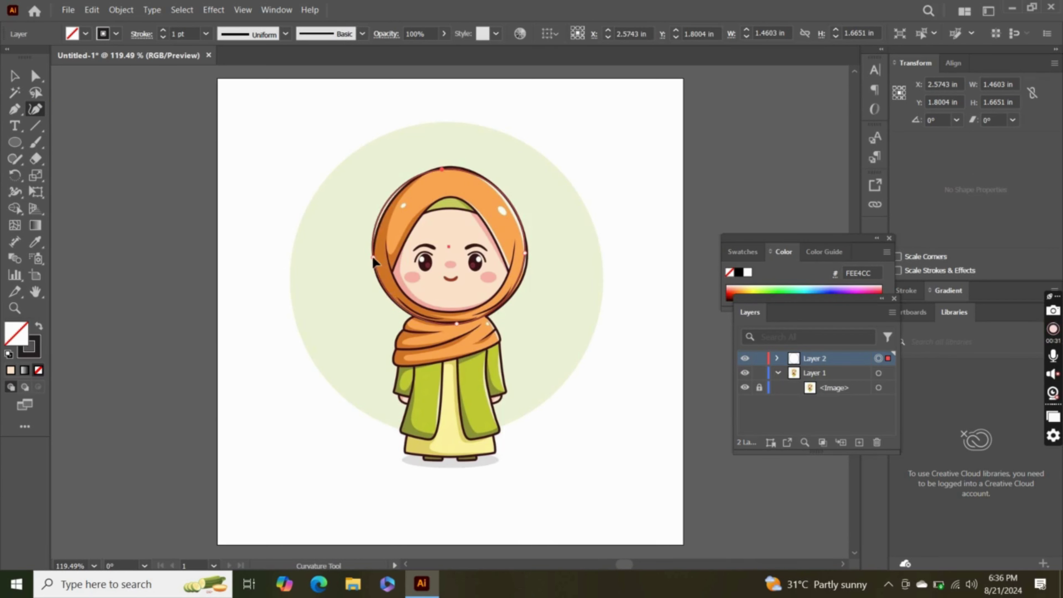
# Add and shape points along the hijab's upper curves, right edge and top outline
pyautogui.click(384, 213)
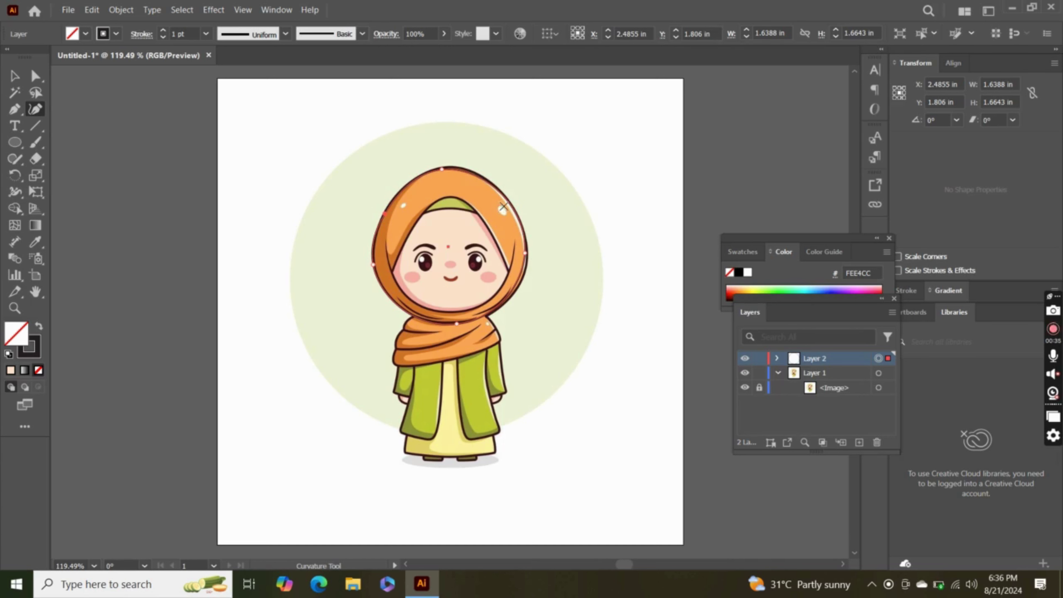
pyautogui.moveTo(505, 203); pyautogui.dragTo(507, 199)
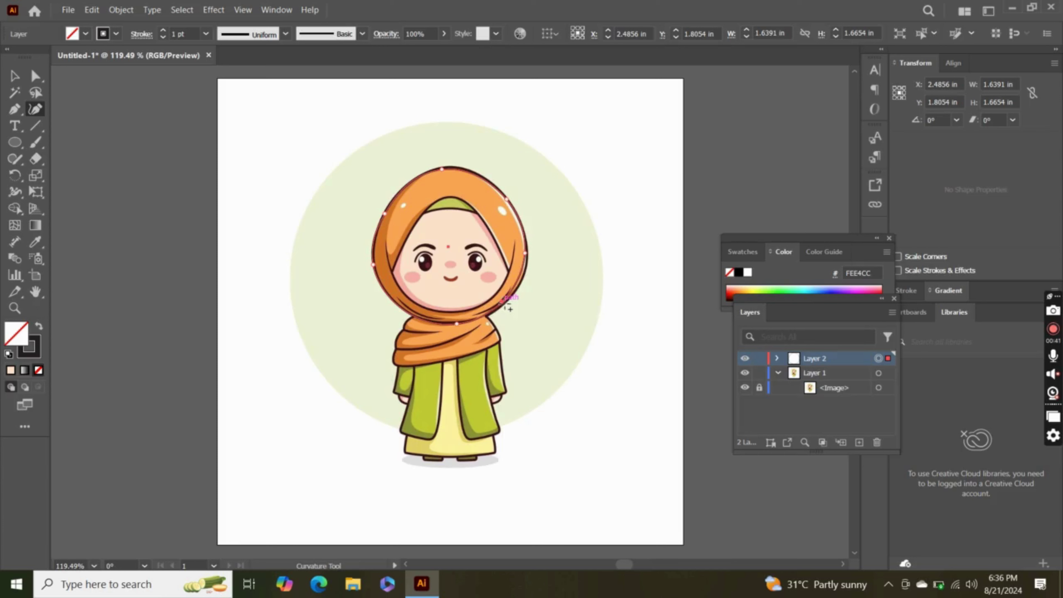
pyautogui.click(504, 303)
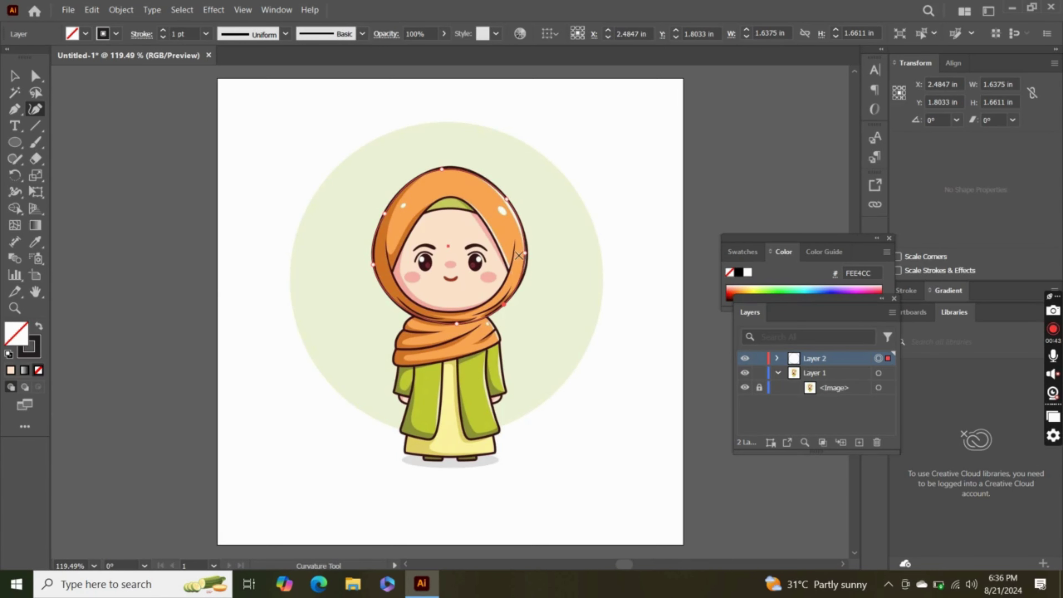
pyautogui.moveTo(523, 254); pyautogui.dragTo(527, 259)
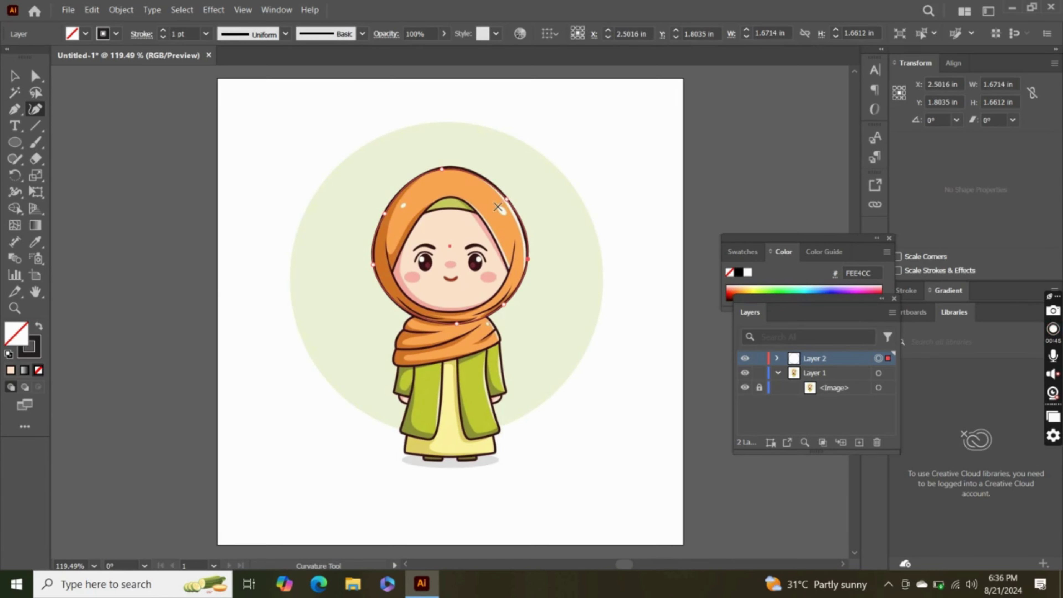
pyautogui.moveTo(507, 197); pyautogui.dragTo(486, 181)
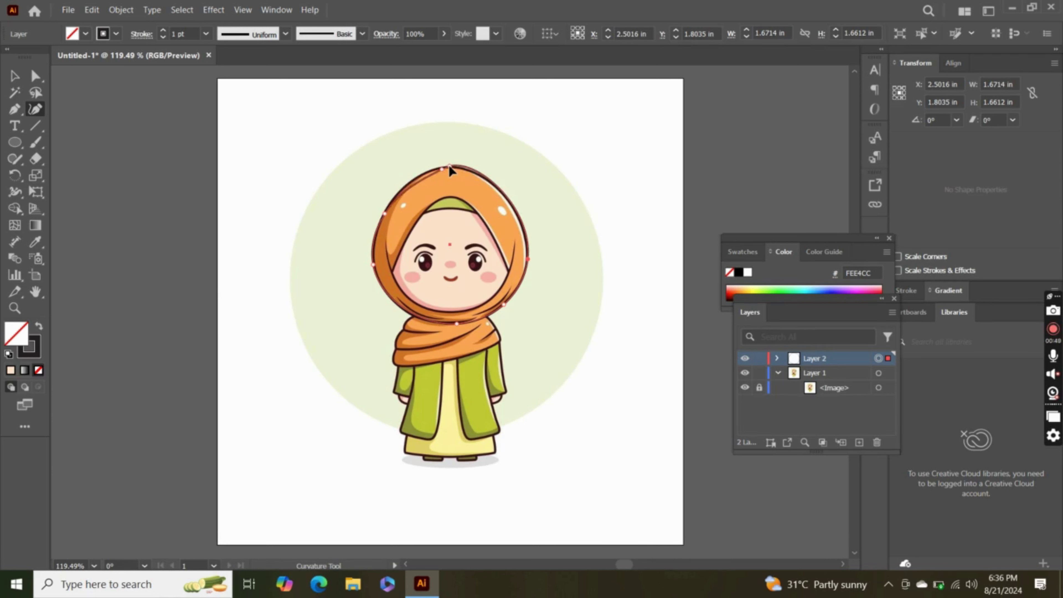
pyautogui.click(448, 168)
pyautogui.moveTo(448, 168); pyautogui.dragTo(448, 165)
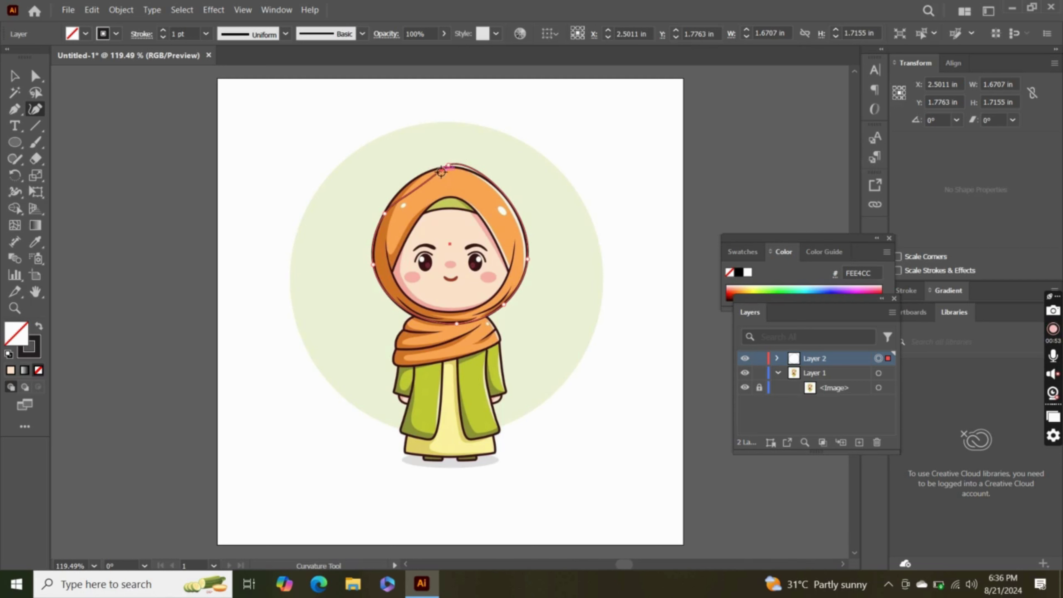
# Remove the extra top point, adjust the top curve, and deselect the finished outline
pyautogui.click(442, 171)
pyautogui.press('Delete')
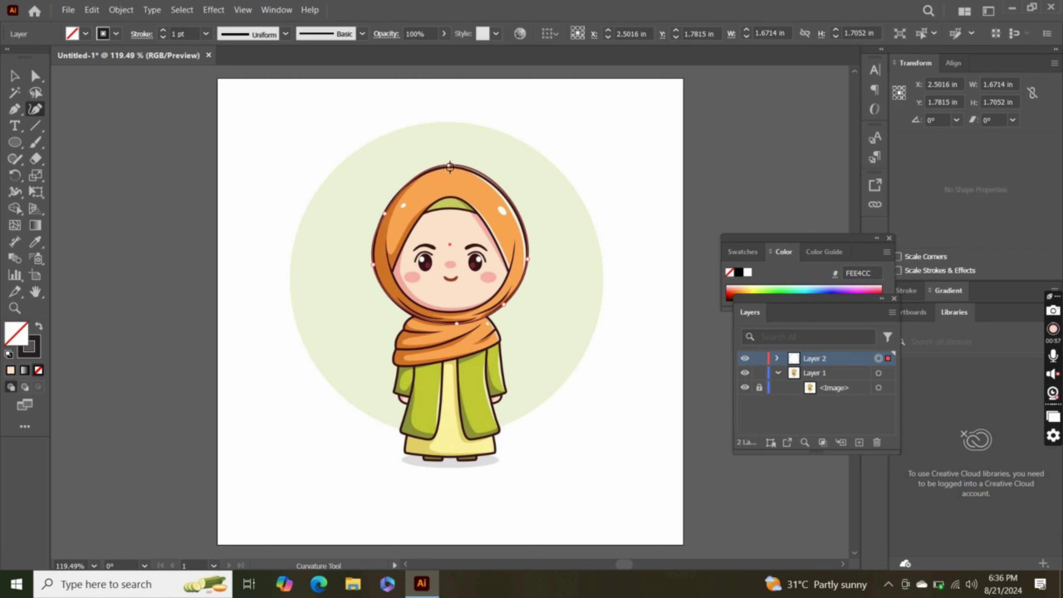
pyautogui.moveTo(449, 167); pyautogui.dragTo(444, 169)
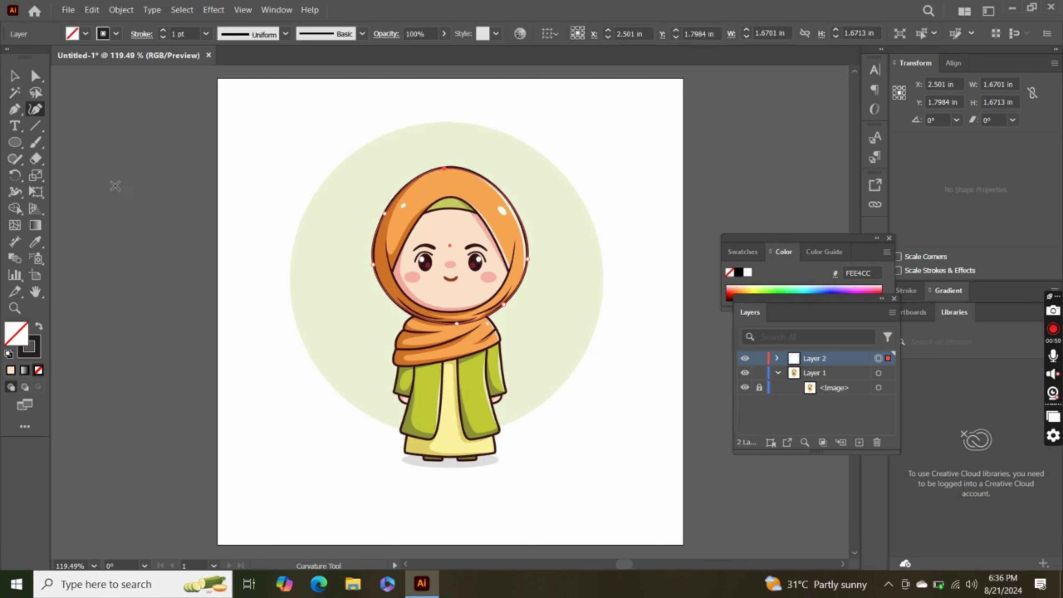
pyautogui.click(112, 127)
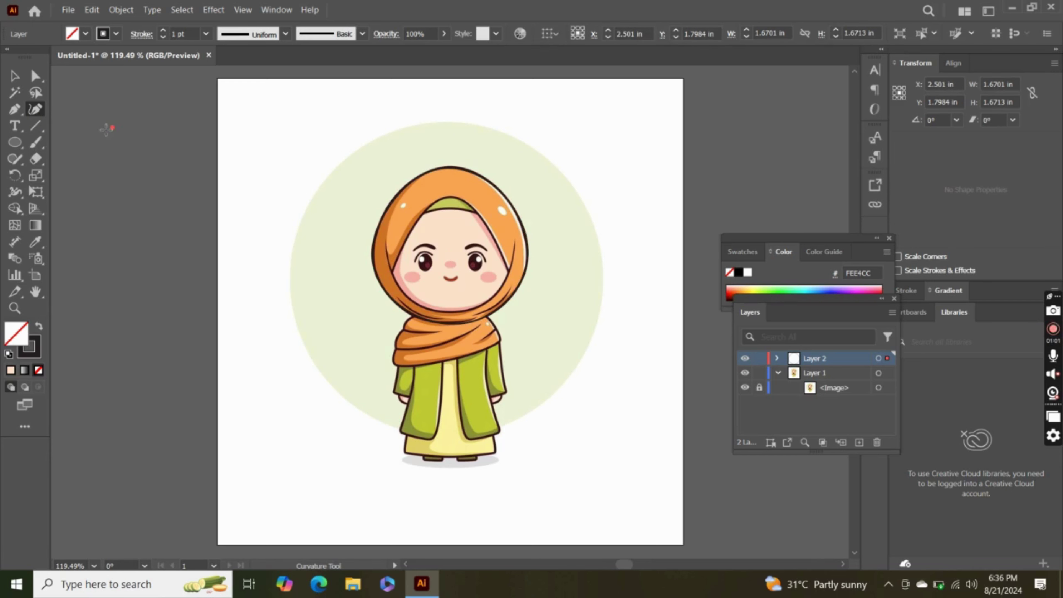
pyautogui.hotkey('ctrl', 'z')
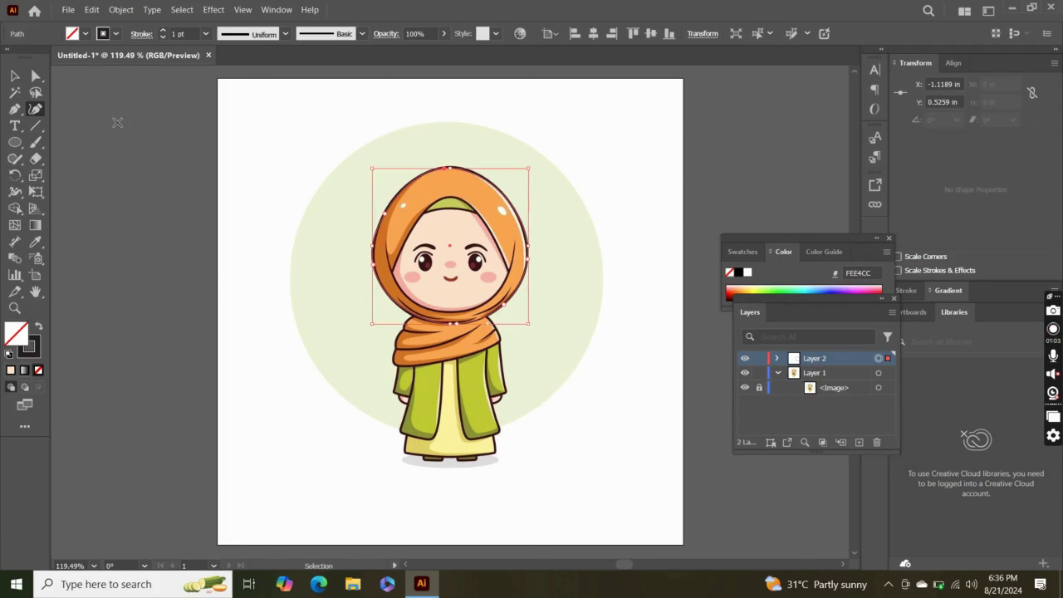
pyautogui.click(14, 77)
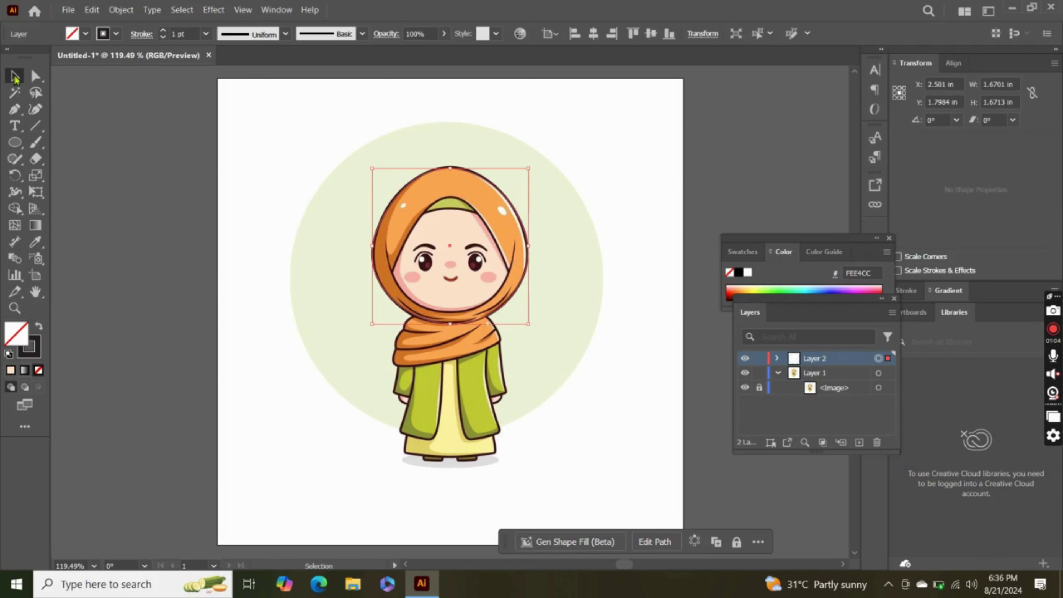
pyautogui.click(115, 139)
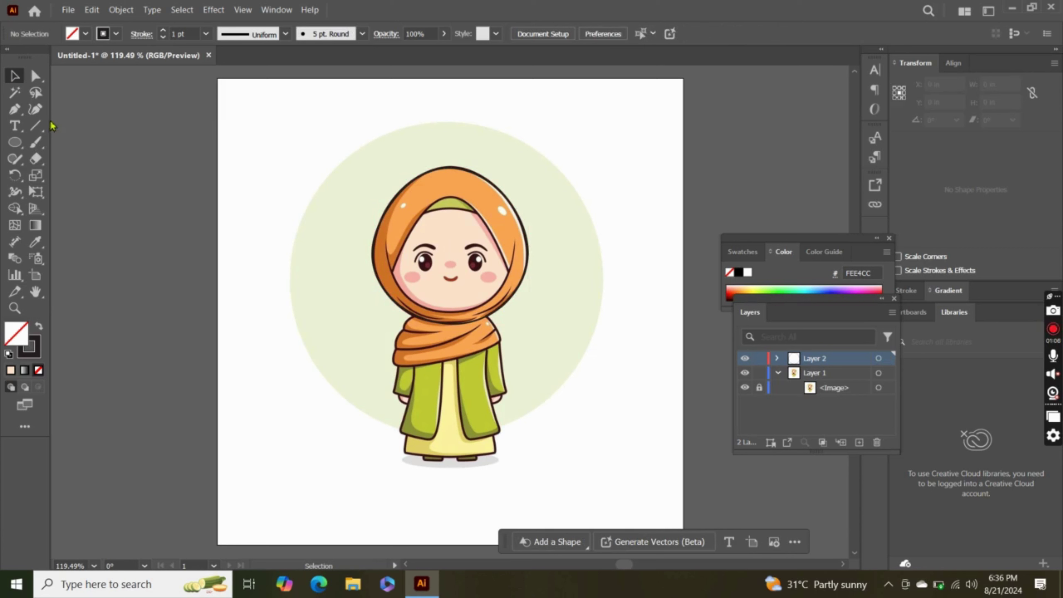
# Draw a curved path across the lower face to the chin with a tapered elliptical stroke profile
pyautogui.click(34, 109)
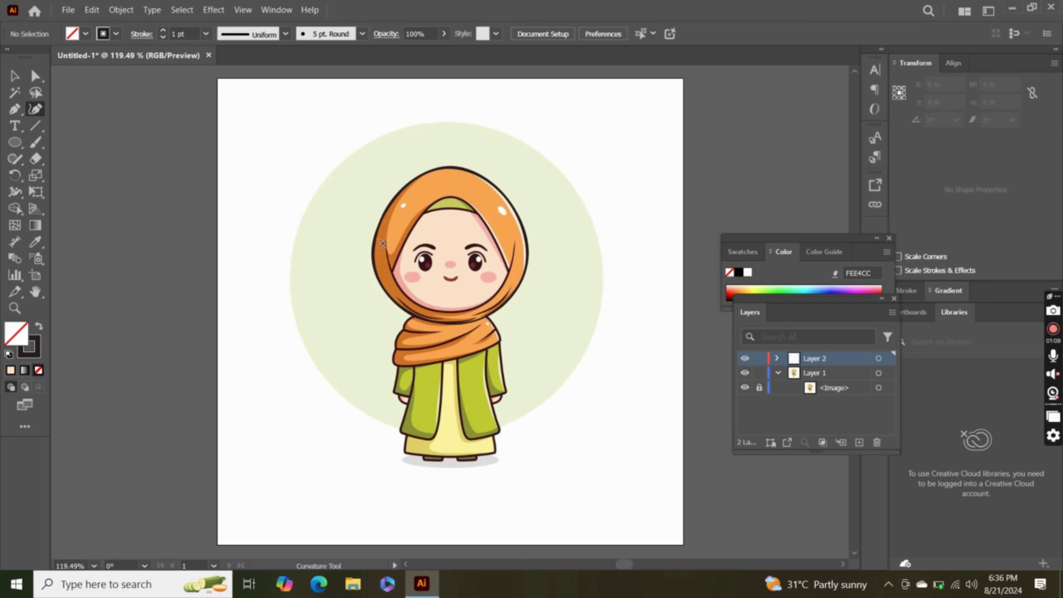
pyautogui.click(514, 247)
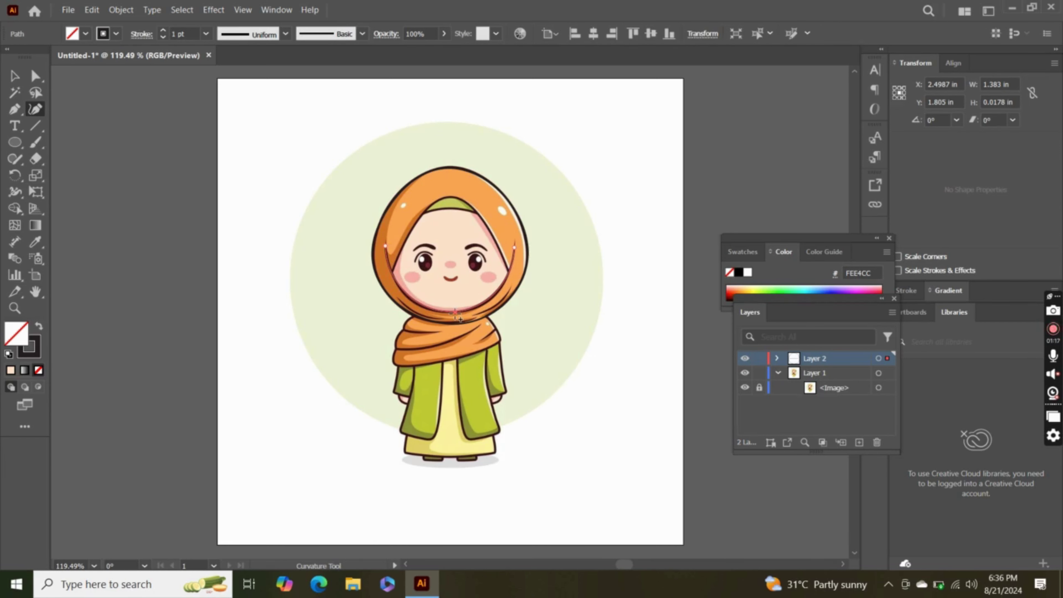
pyautogui.click(456, 312)
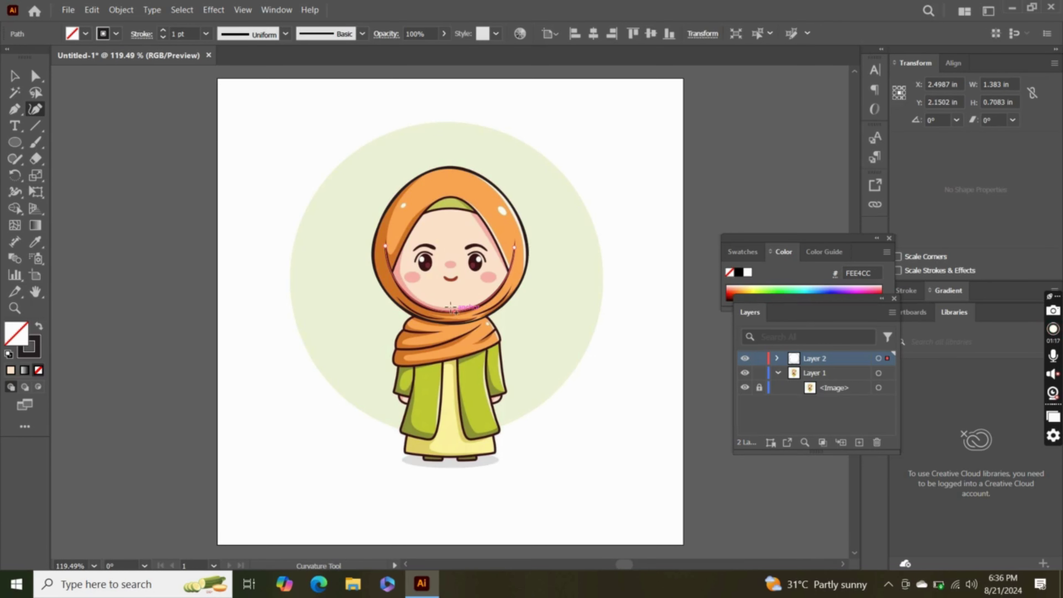
pyautogui.click(286, 34)
pyautogui.click(248, 83)
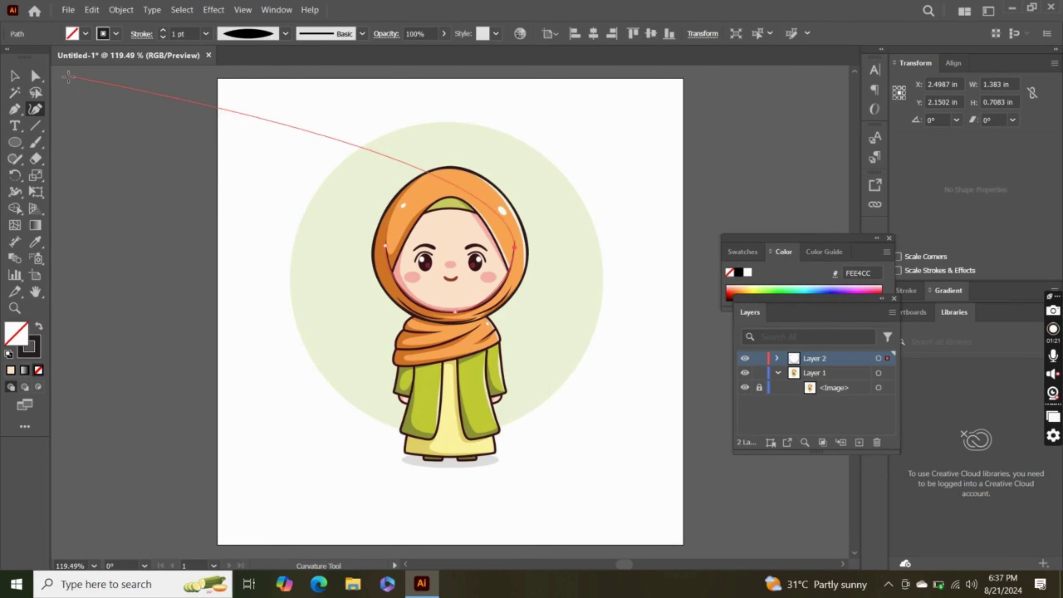
pyautogui.press('Escape')
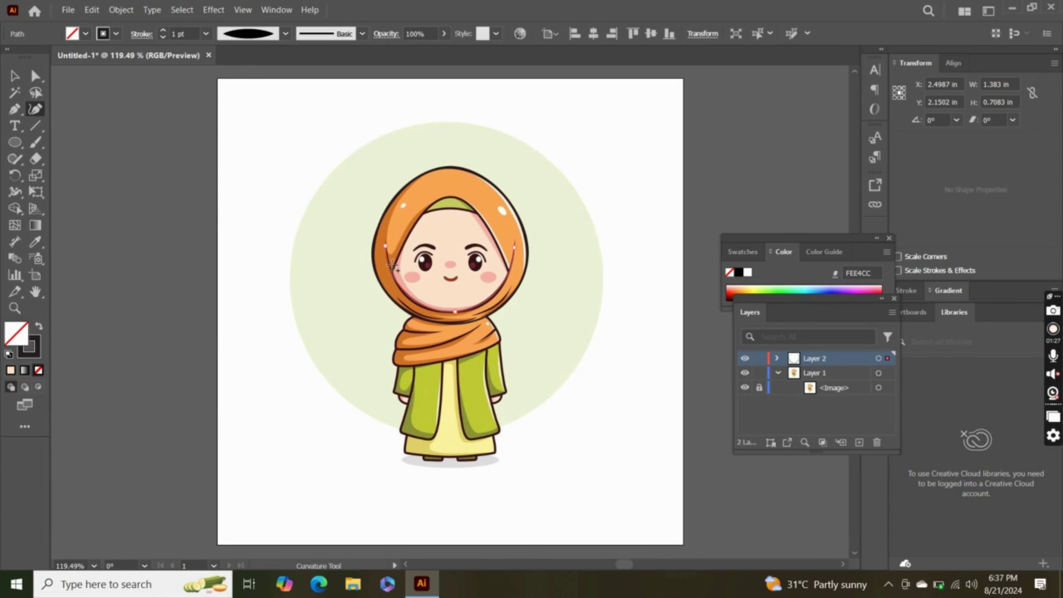
# Start a new curved path from the left face edge over the hijab top to the right end
pyautogui.click(391, 265)
pyautogui.click(397, 259)
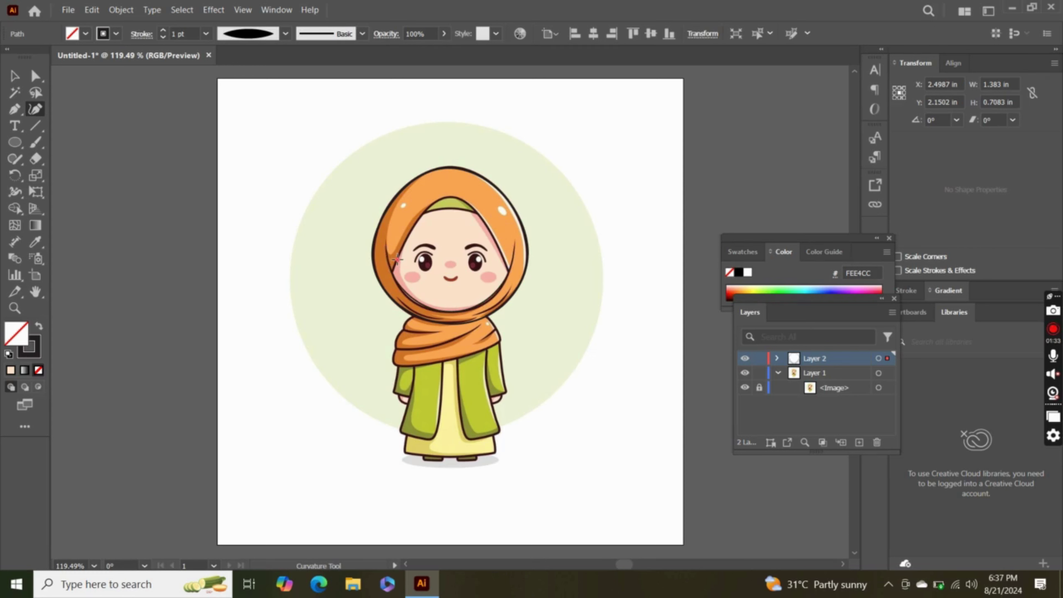
pyautogui.click(444, 197)
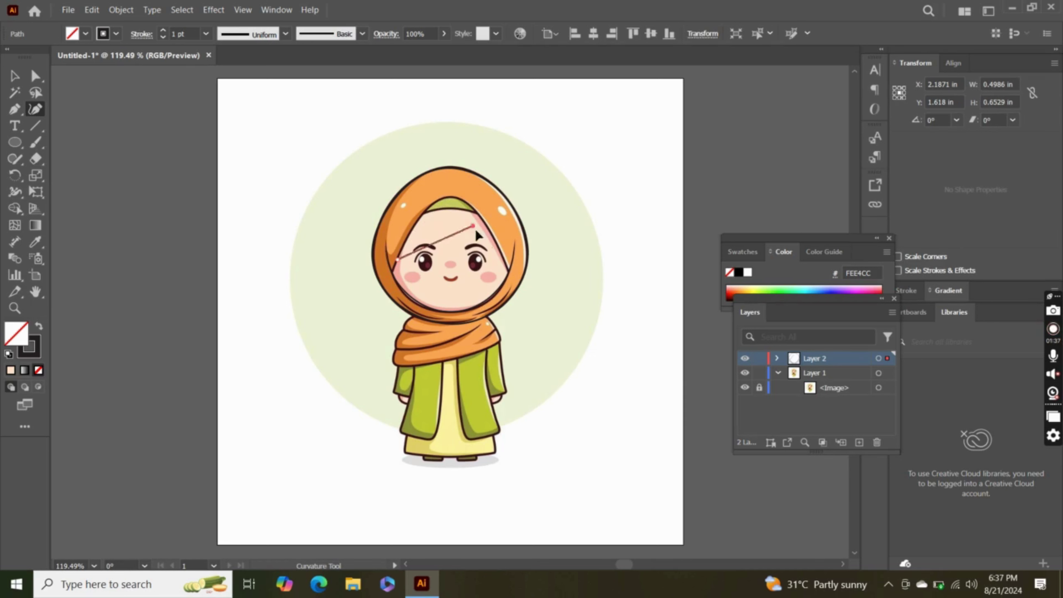
pyautogui.click(505, 260)
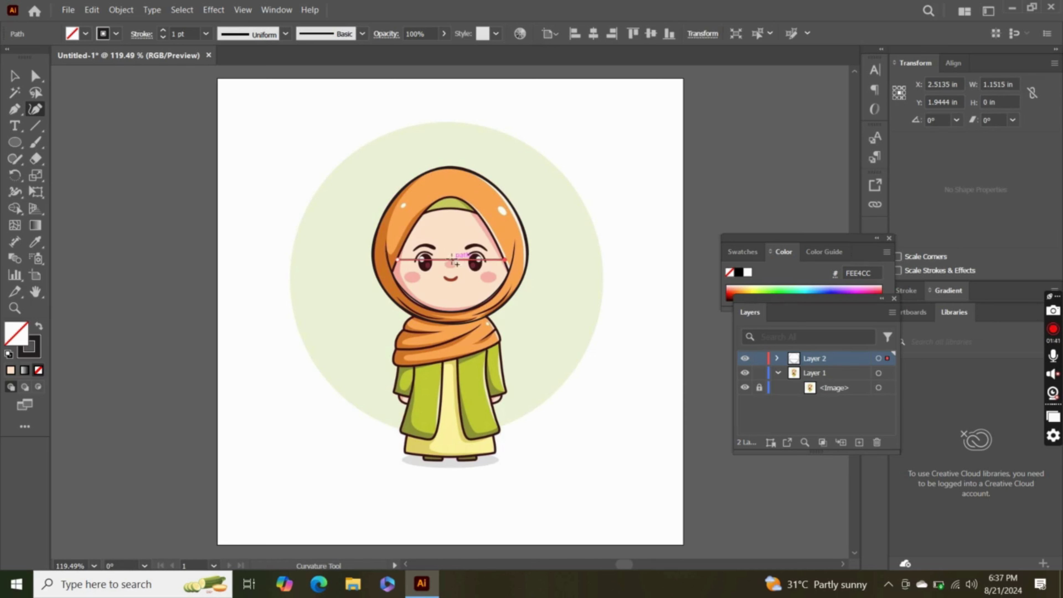
pyautogui.click(449, 196)
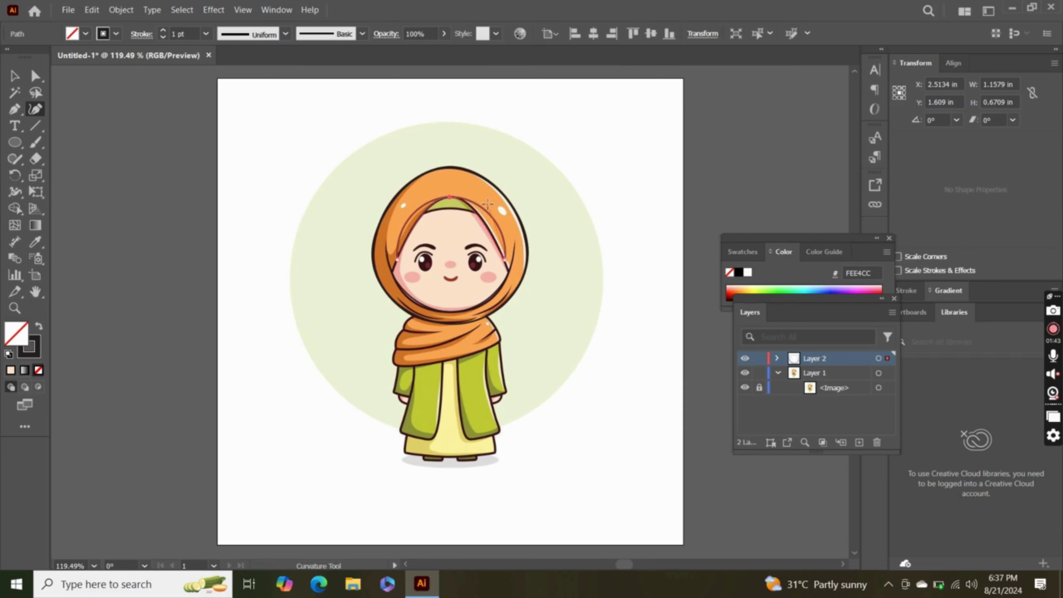
pyautogui.click(482, 217)
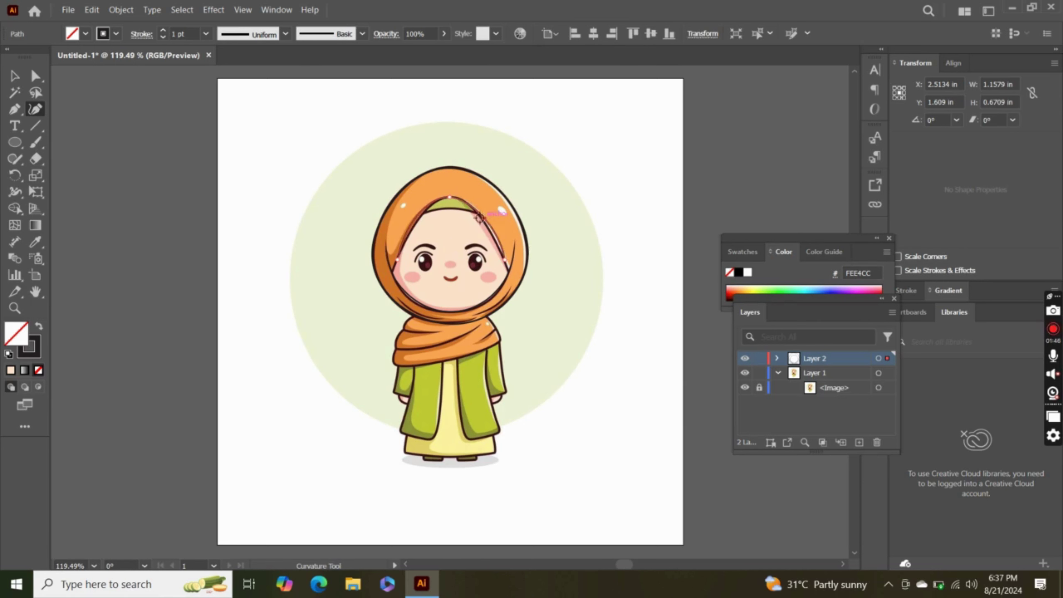
# Add points along the hijab's inner left and right curves and end the path
pyautogui.click(410, 229)
pyautogui.click(509, 269)
pyautogui.click(495, 242)
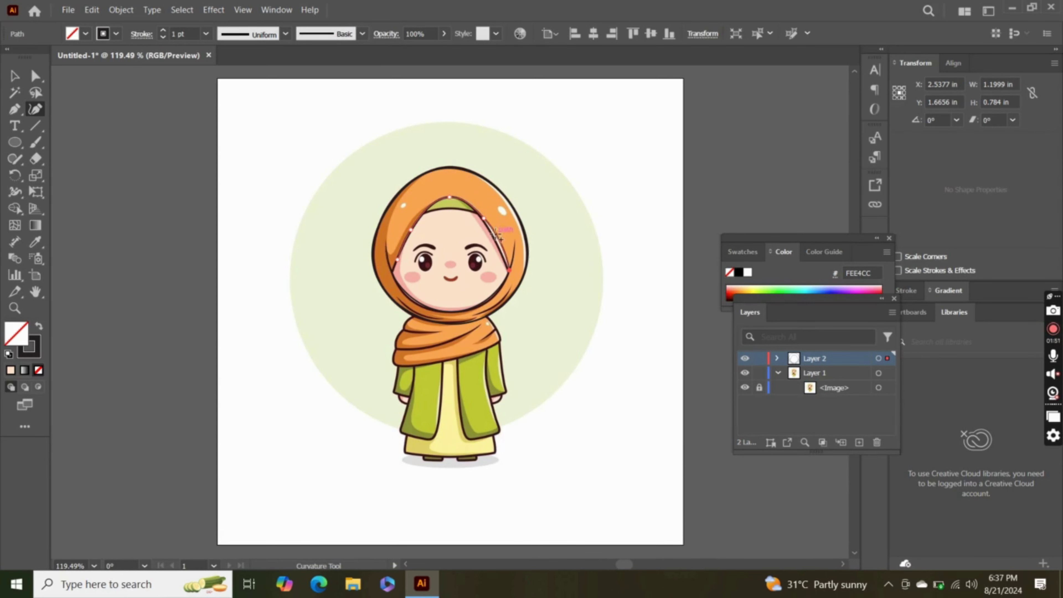
pyautogui.click(483, 219)
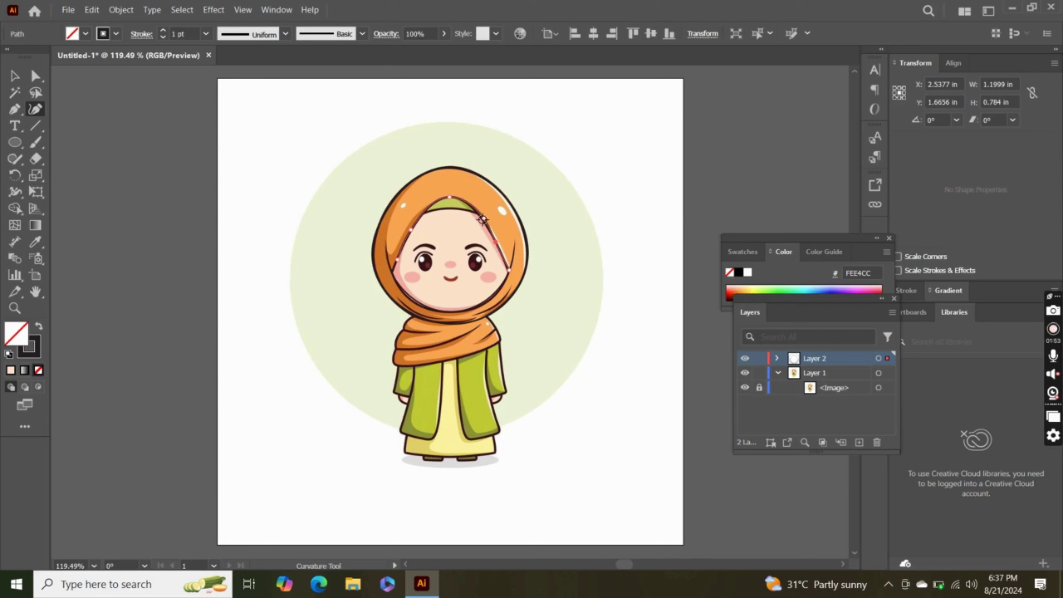
pyautogui.press('Escape')
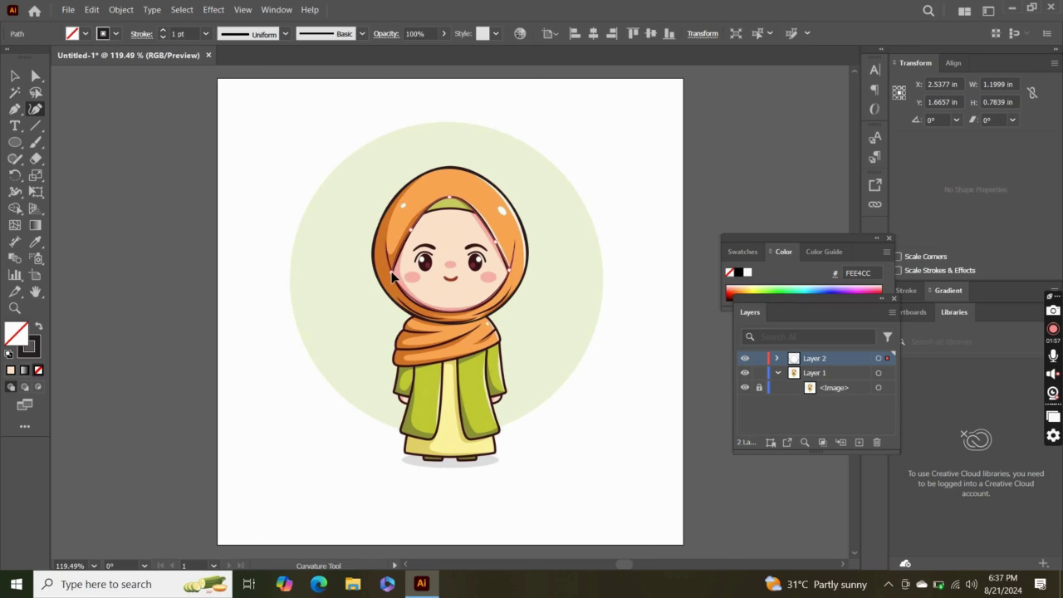
pyautogui.click(391, 271)
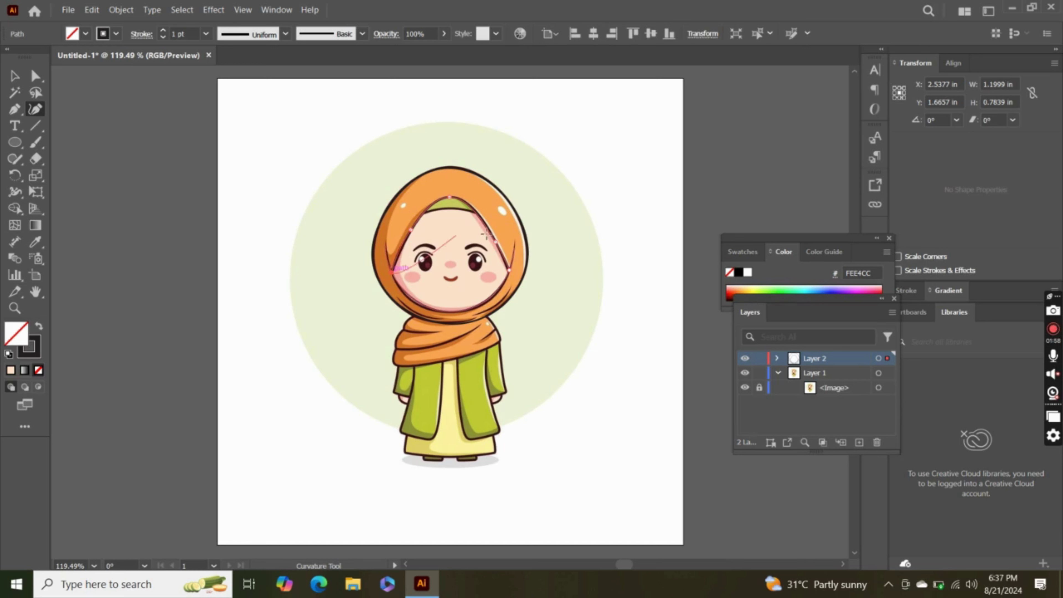
# Move both face paths left of the artwork and duplicate them higher up
pyautogui.click(14, 76)
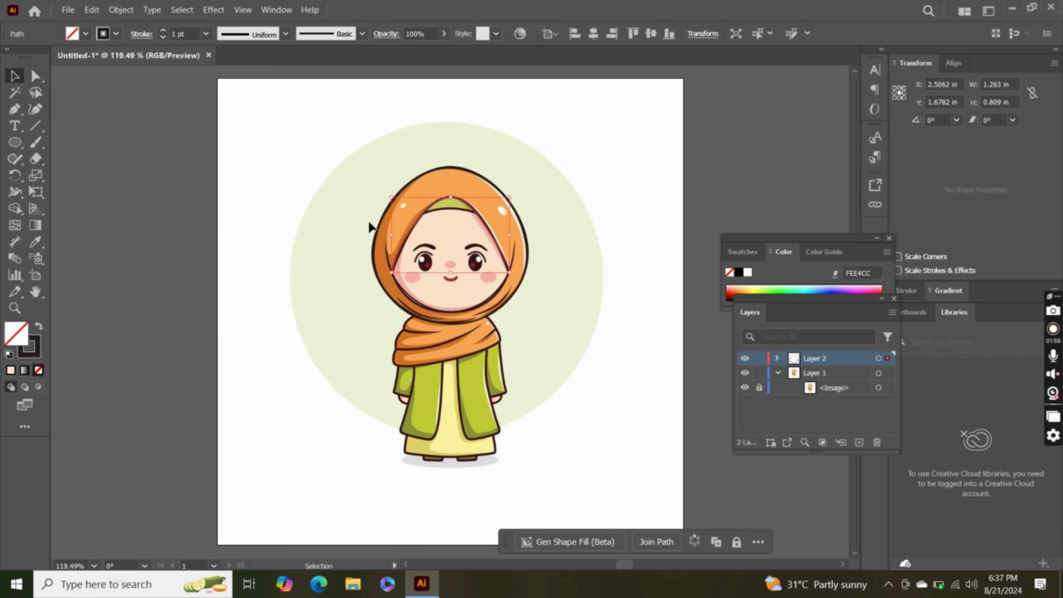
pyautogui.keyDown('shift'); pyautogui.click(487, 300); pyautogui.keyUp('shift')
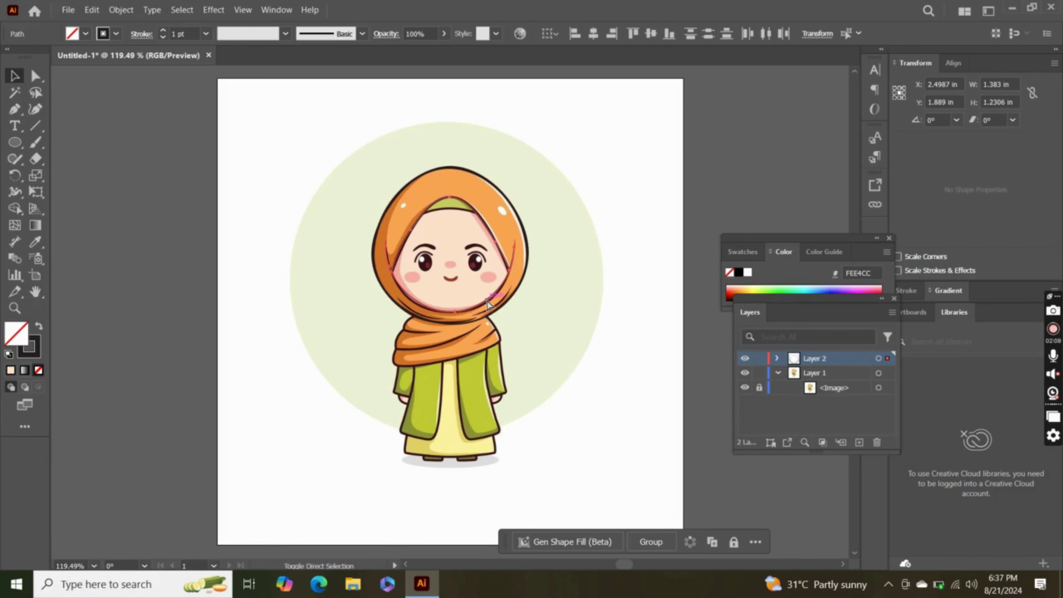
pyautogui.moveTo(487, 299); pyautogui.dragTo(283, 441)
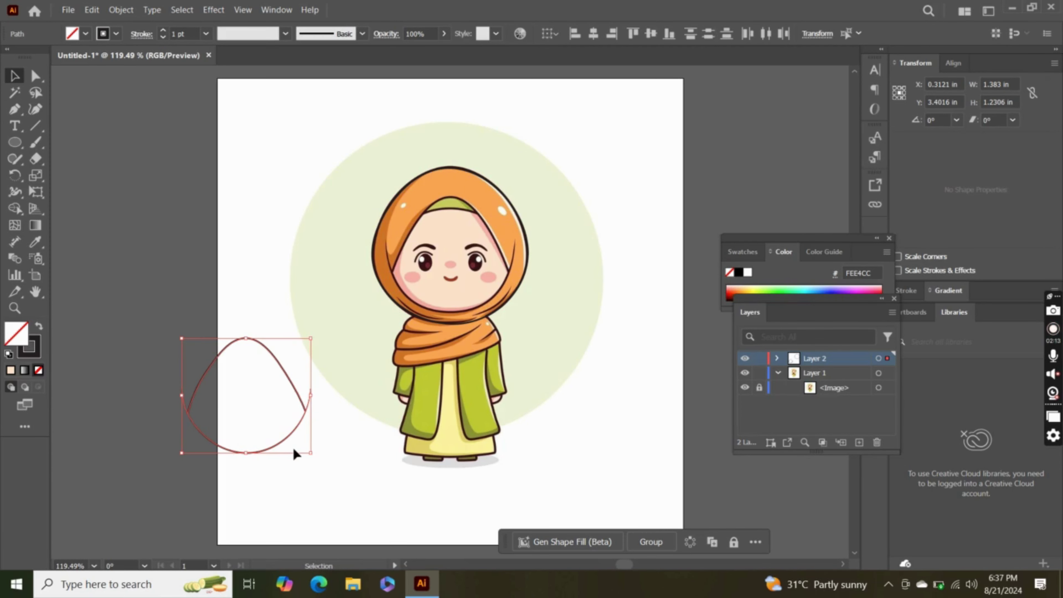
pyautogui.moveTo(288, 445); pyautogui.dragTo(294, 277)
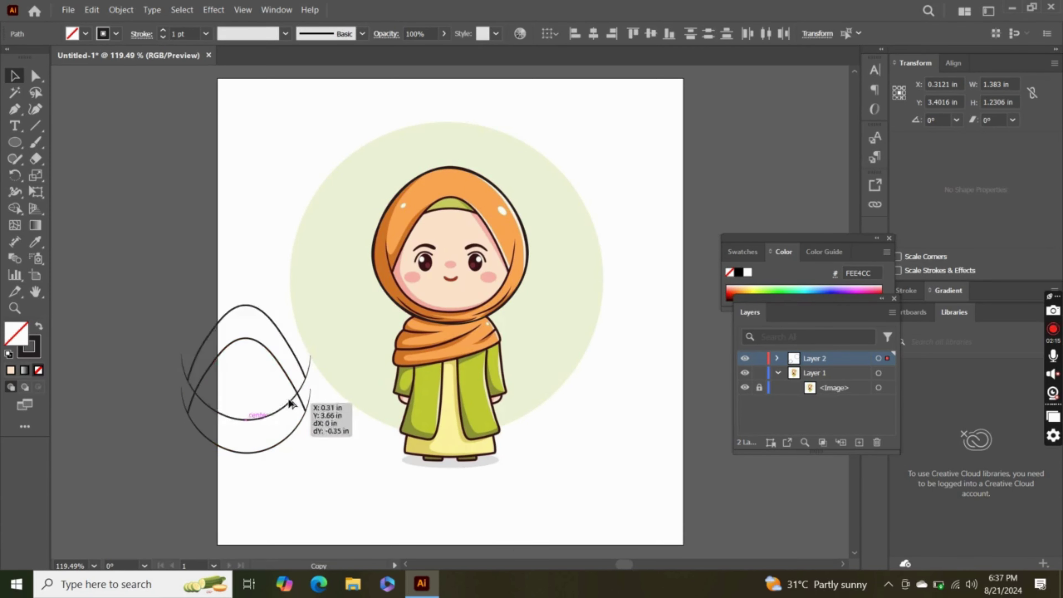
# Make the lower copy of the face outline a compound path
pyautogui.click(149, 361)
pyautogui.click(274, 447)
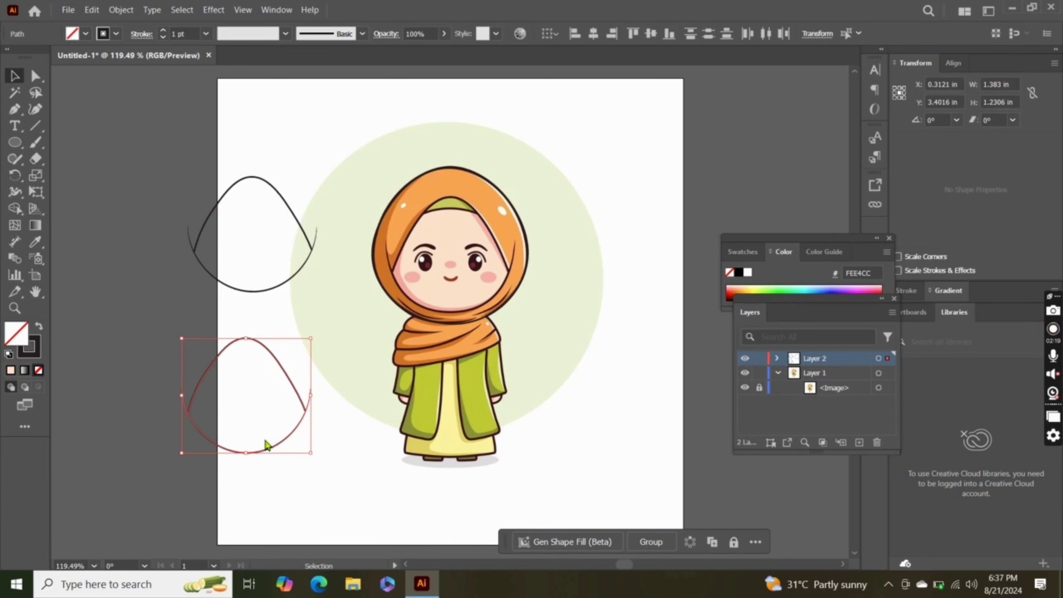
pyautogui.rightClick(266, 444)
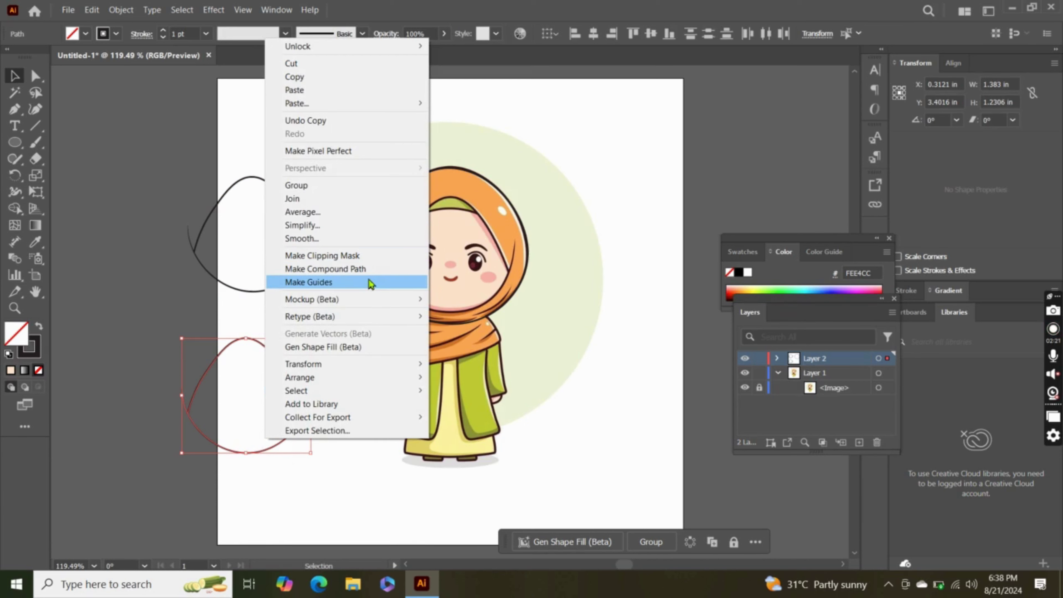
pyautogui.click(370, 270)
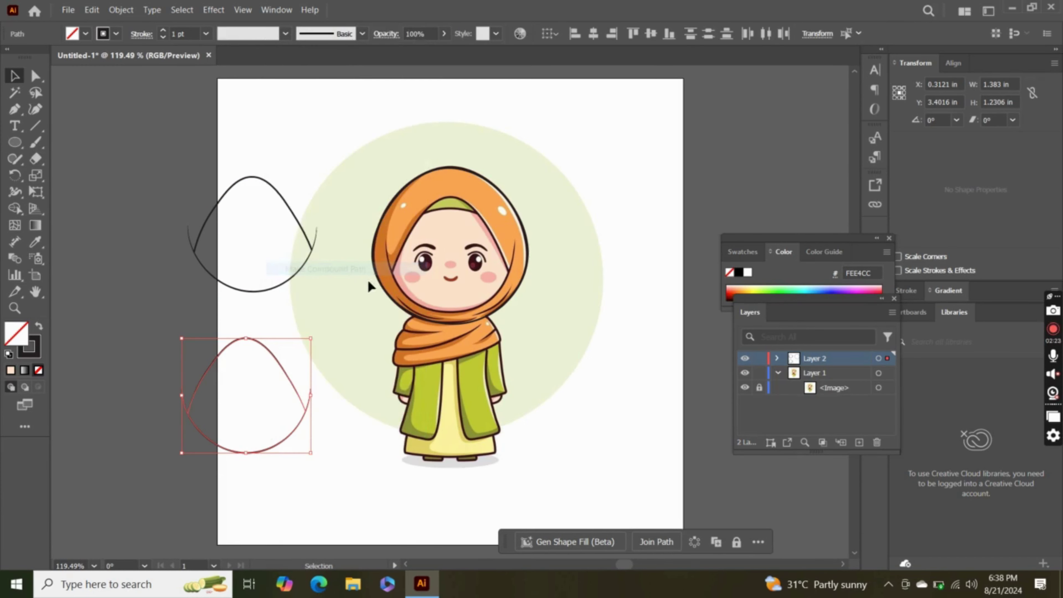
# Join the upper copy's two arcs into a single path
pyautogui.click(306, 265)
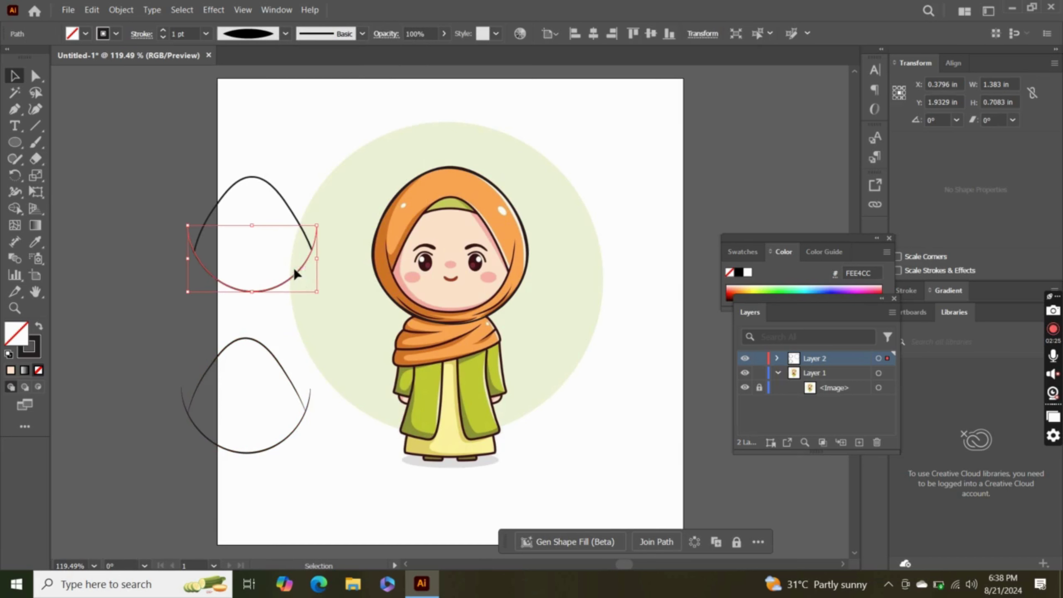
pyautogui.moveTo(227, 169); pyautogui.dragTo(308, 261)
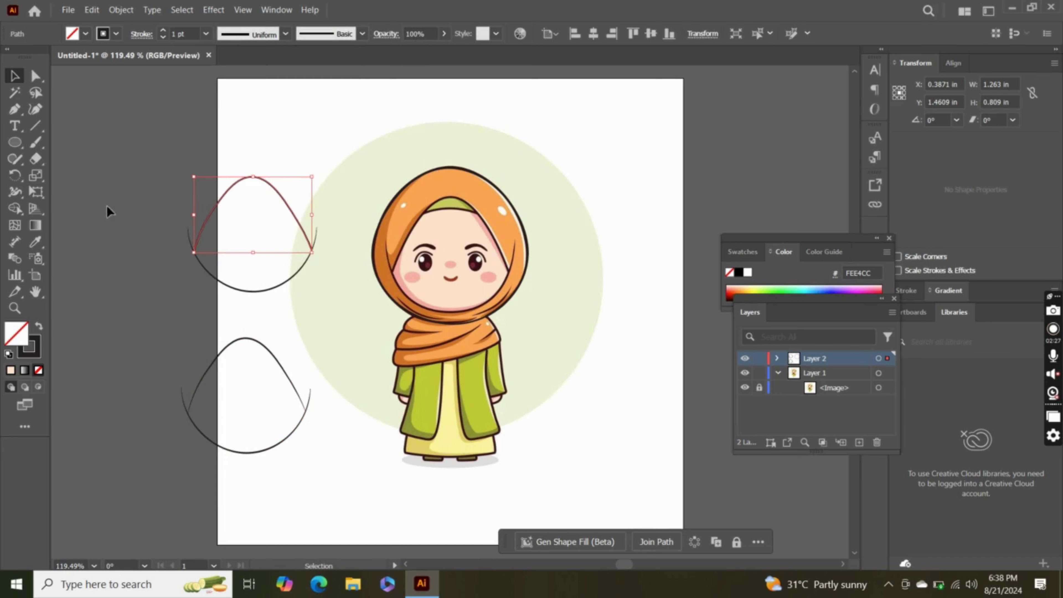
pyautogui.keyDown('shift'); pyautogui.click(308, 268); pyautogui.keyUp('shift')
pyautogui.rightClick(300, 274)
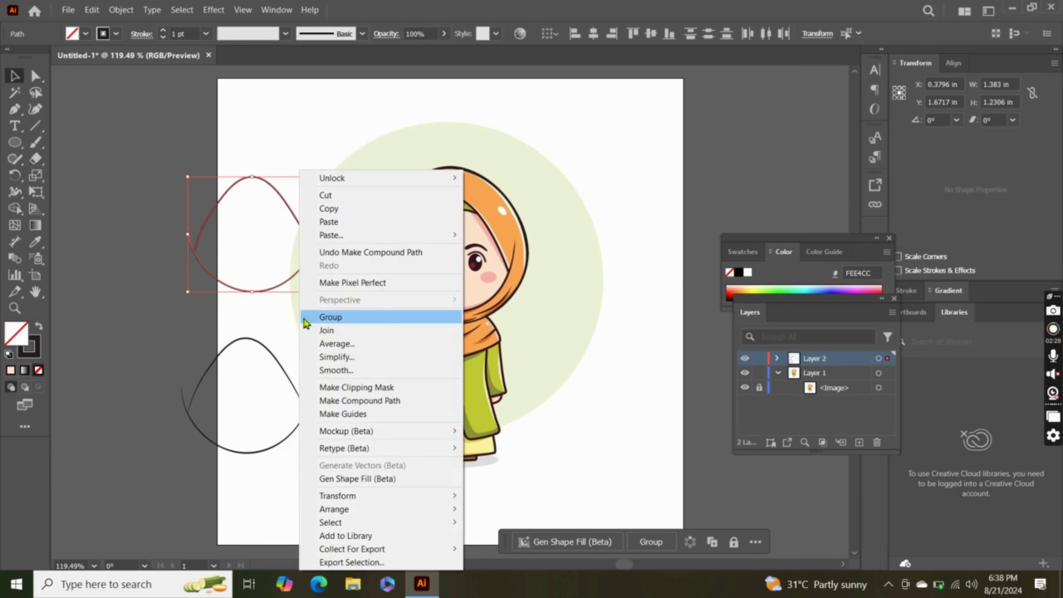
pyautogui.click(308, 331)
# Fill the joined face path with the sampled peach skin colour FEE4CC
pyautogui.rightClick(260, 227)
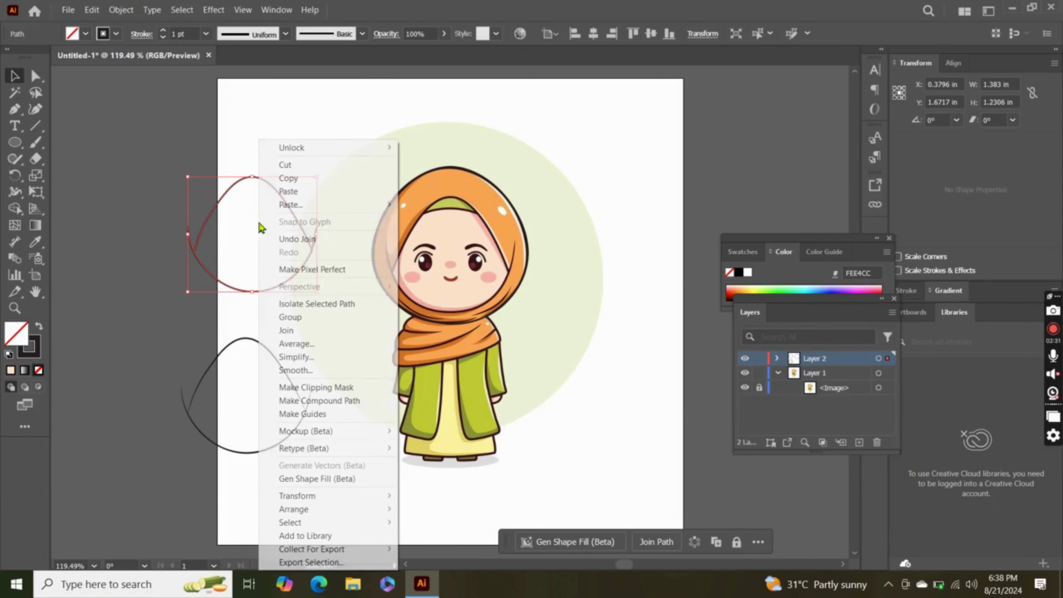
pyautogui.click(347, 332)
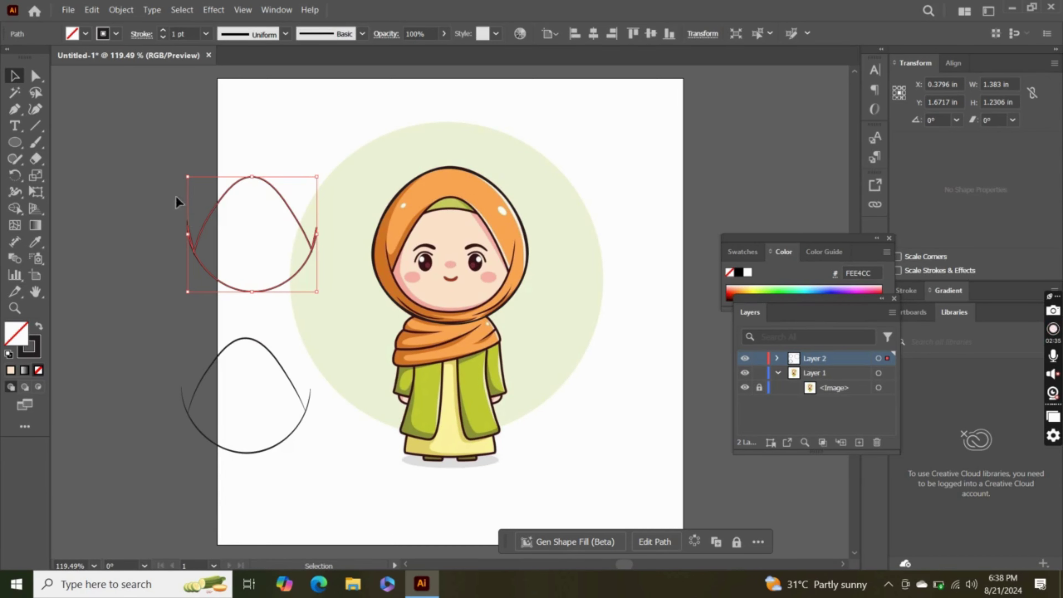
pyautogui.click(35, 242)
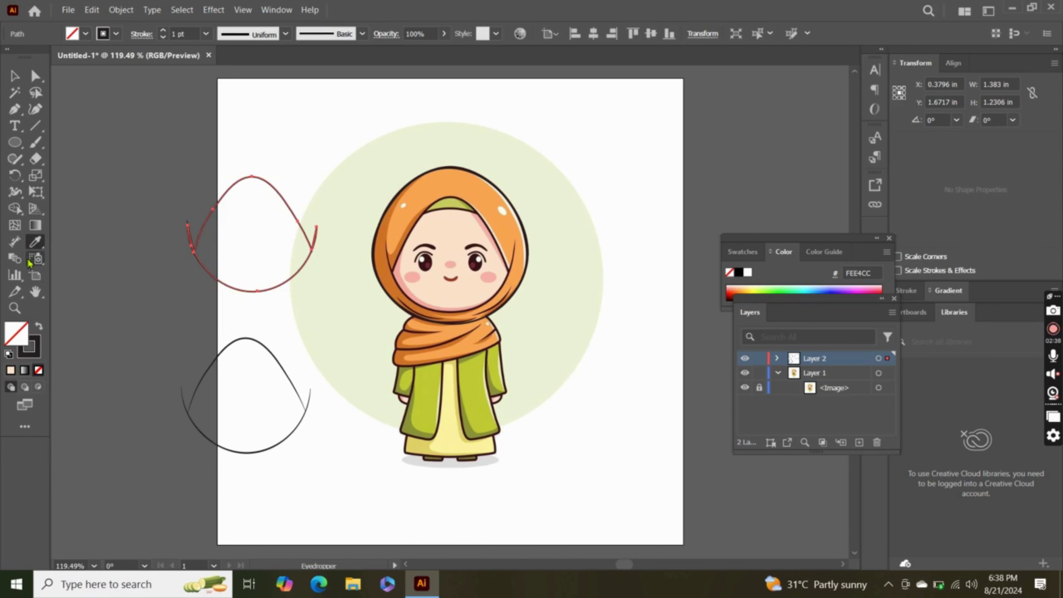
pyautogui.click(447, 290)
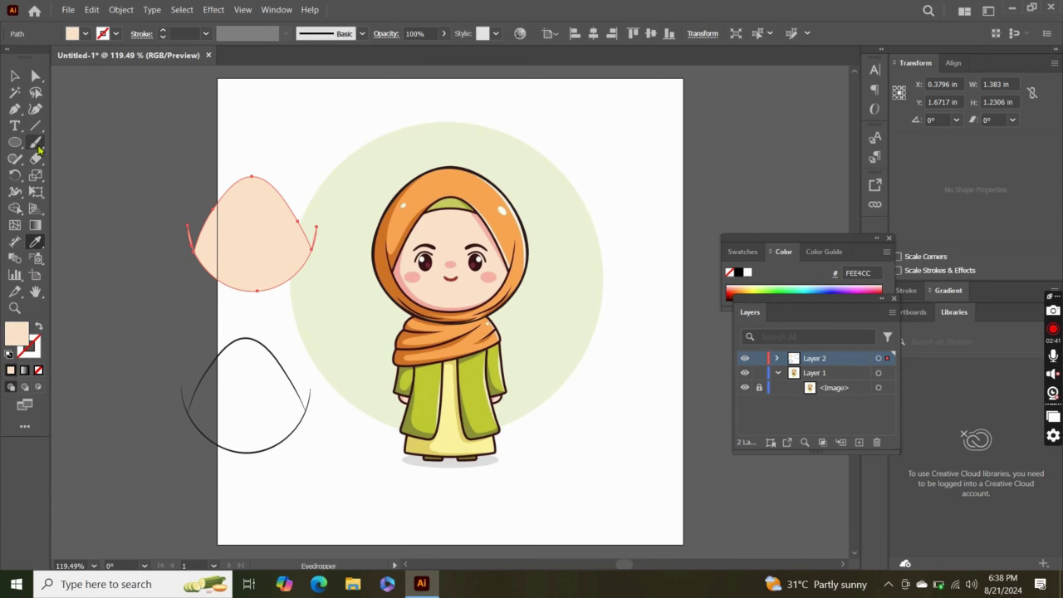
# Trim the face shape's left and right stray spikes and move it onto the lower outline
pyautogui.click(13, 212)
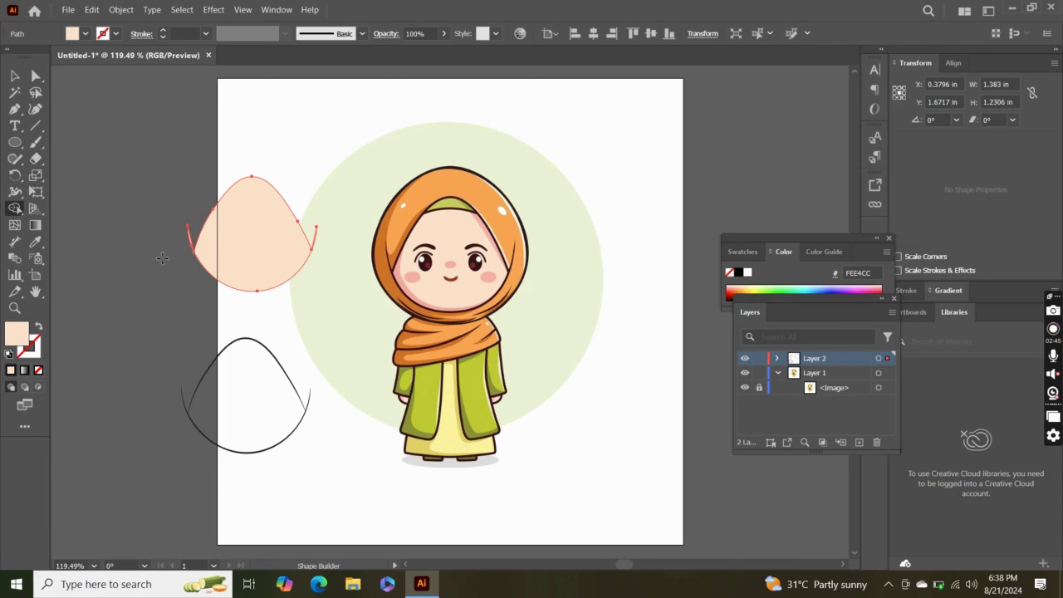
pyautogui.keyDown('alt'); pyautogui.click(189, 238); pyautogui.keyUp('alt')
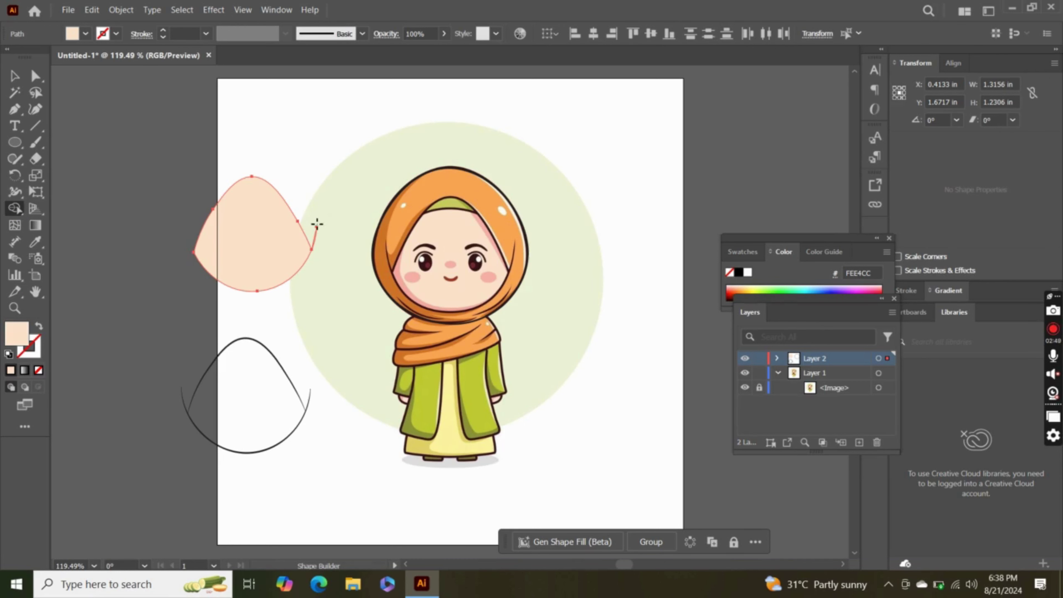
pyautogui.keyDown('alt'); pyautogui.click(315, 236); pyautogui.keyUp('alt')
pyautogui.click(16, 77)
pyautogui.click(254, 261)
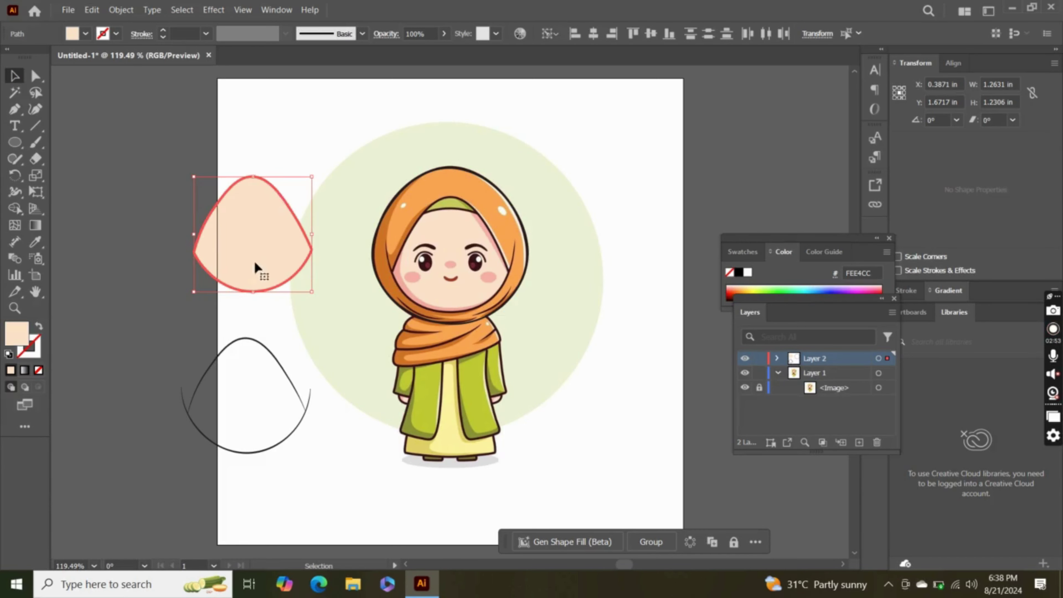
pyautogui.click(178, 202)
pyautogui.moveTo(240, 242)
pyautogui.mouseDown()
pyautogui.moveTo(253, 357)
pyautogui.moveTo(238, 406)
pyautogui.mouseUp()
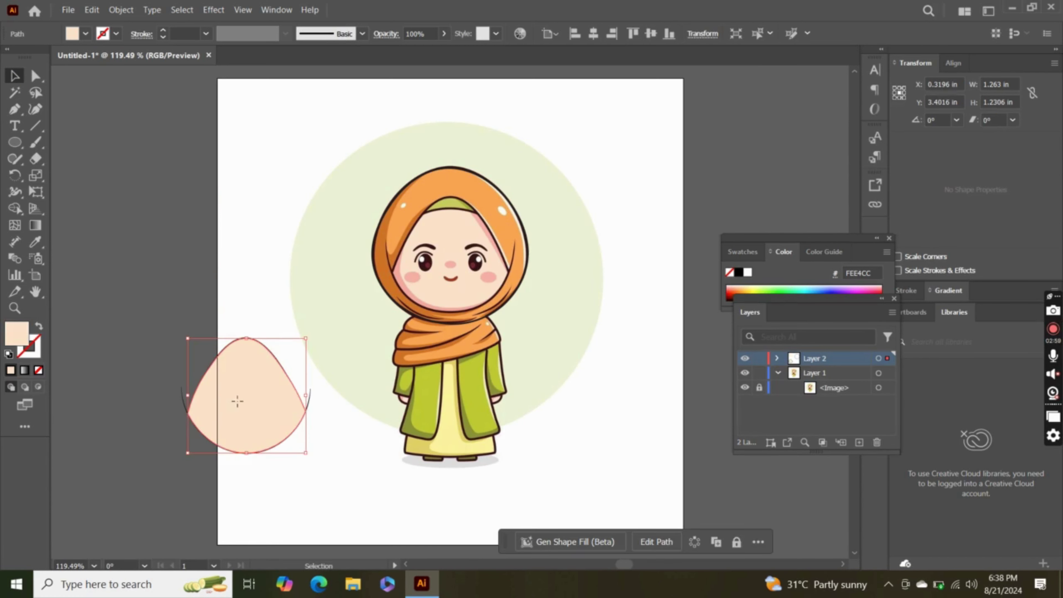
# Bring the peach face fill to the front and drag it down into the dark face outline
pyautogui.rightClick(239, 406)
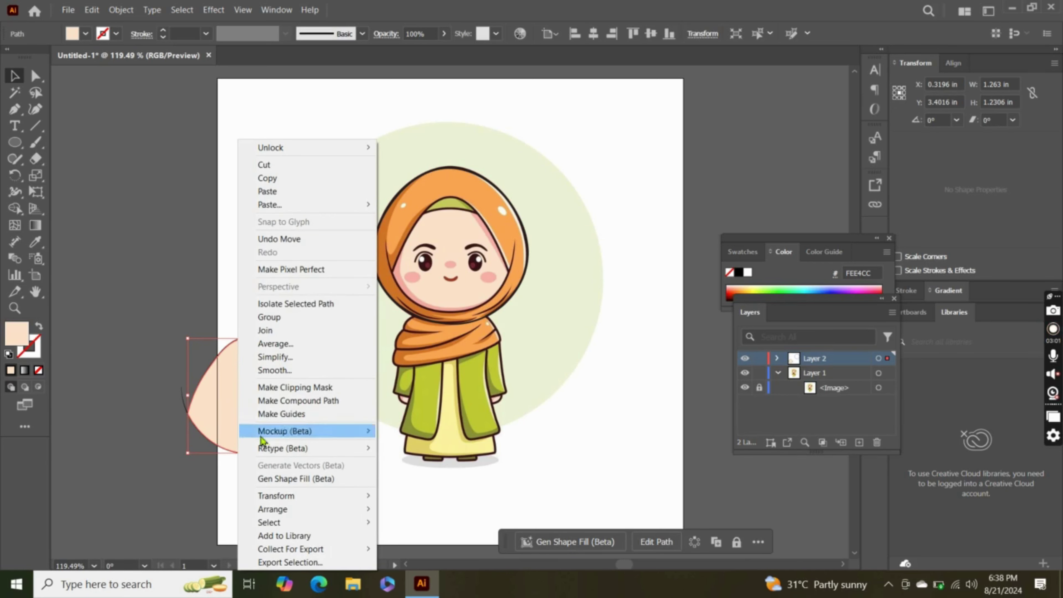
pyautogui.click(222, 427)
pyautogui.moveTo(212, 422); pyautogui.dragTo(237, 334)
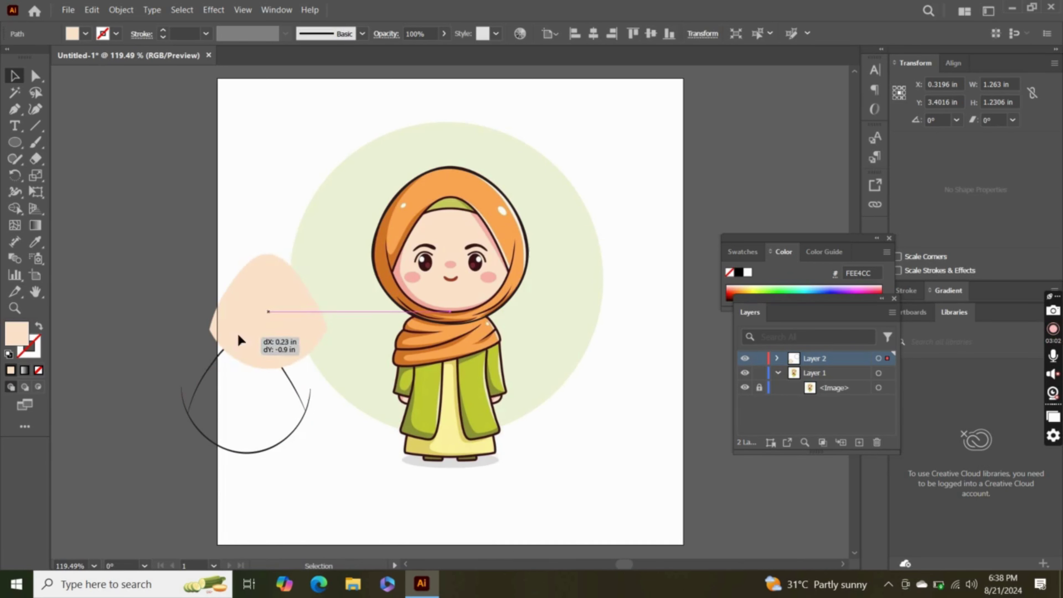
pyautogui.click(268, 451)
pyautogui.rightClick(270, 453)
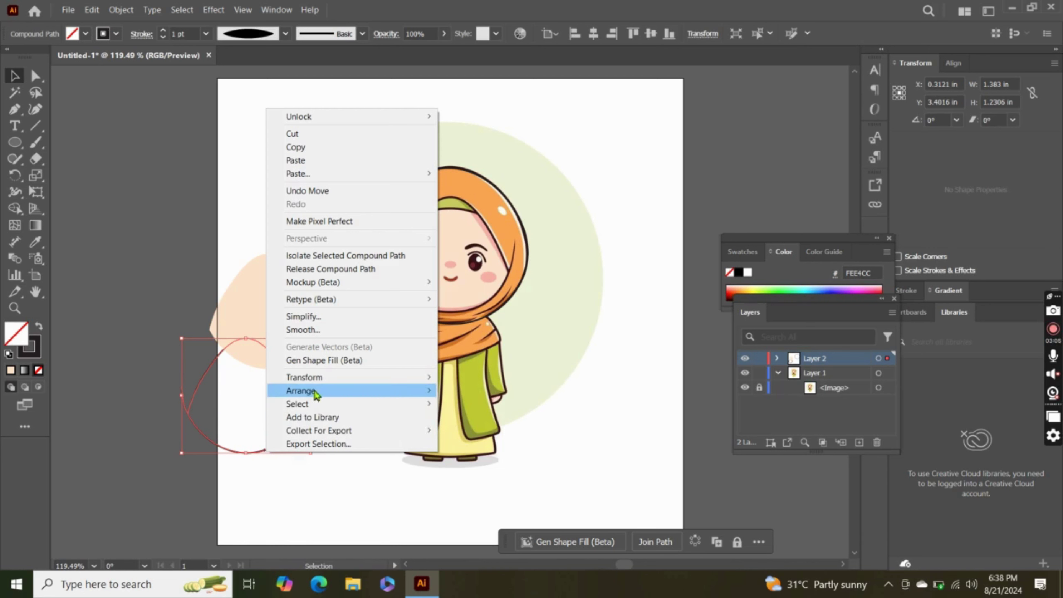
pyautogui.moveTo(300, 390)
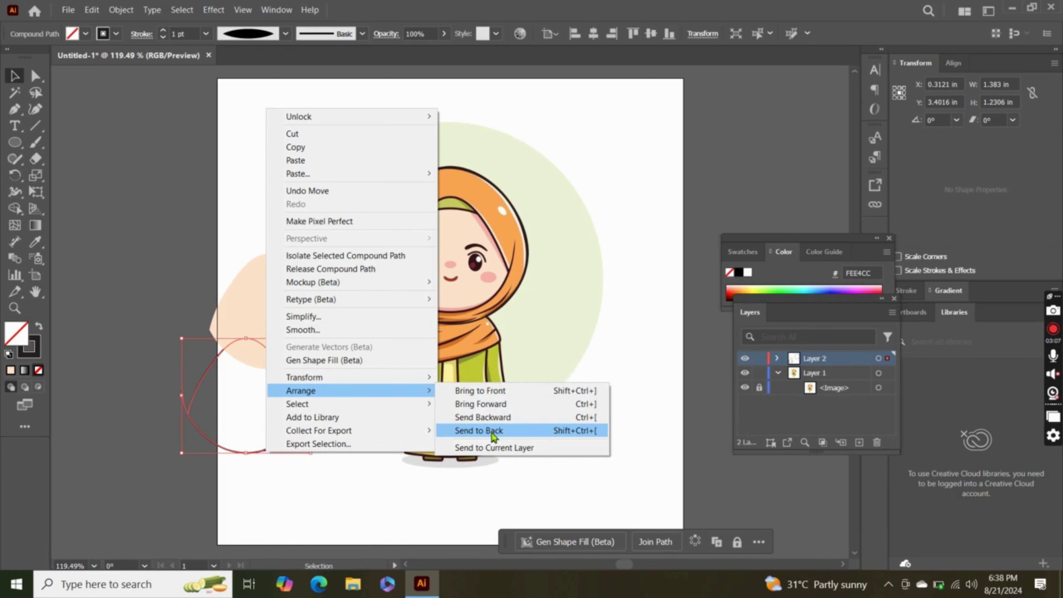
pyautogui.click(494, 392)
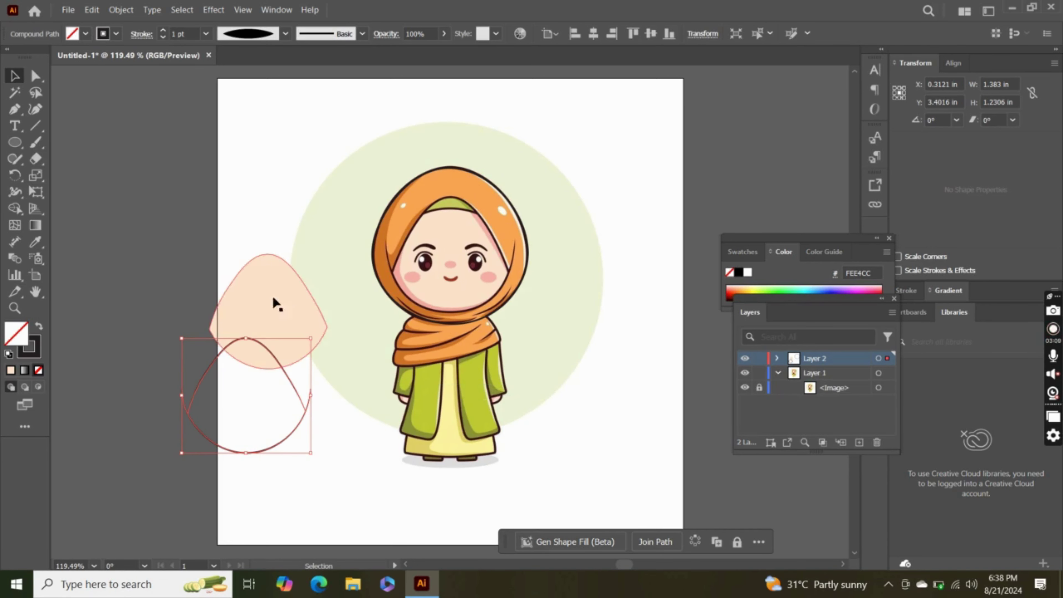
pyautogui.moveTo(273, 298); pyautogui.dragTo(240, 376)
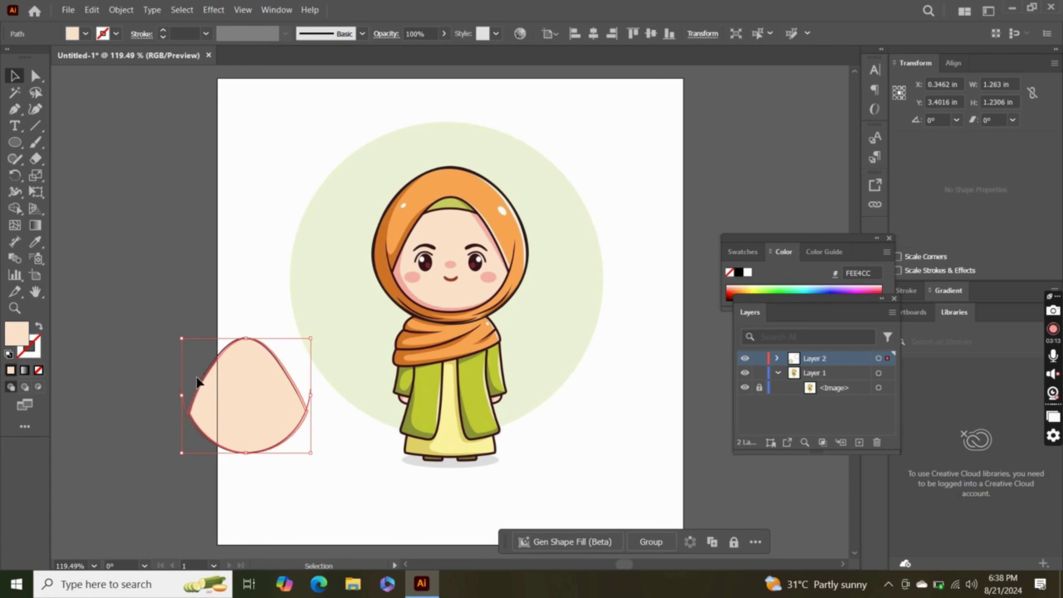
# Group the peach face fill together with its dark outline
pyautogui.click(118, 301)
pyautogui.moveTo(239, 398); pyautogui.dragTo(239, 398)
pyautogui.moveTo(149, 307); pyautogui.dragTo(317, 462)
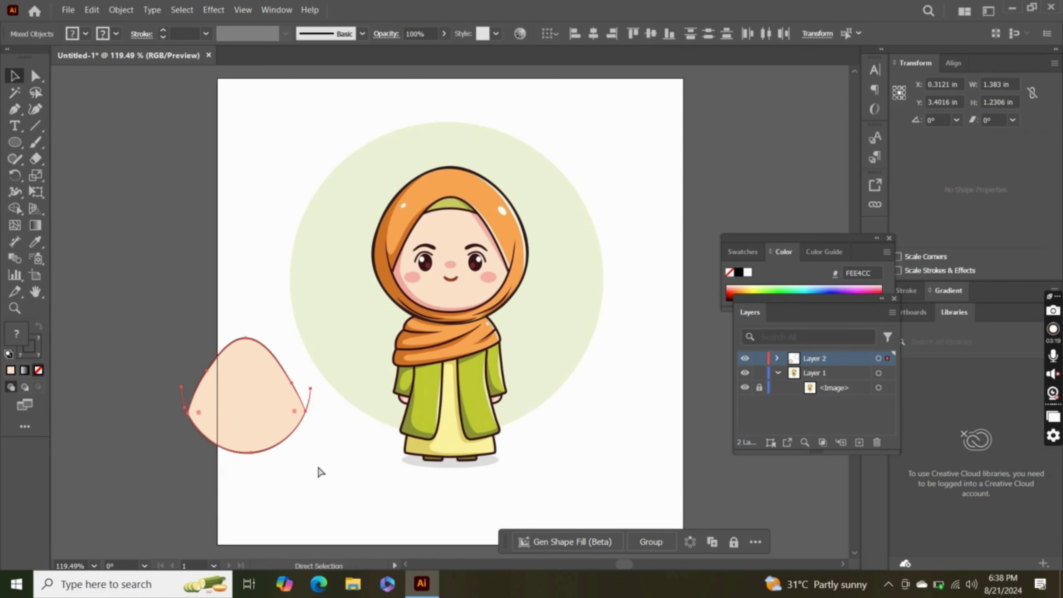
pyautogui.hotkey('ctrl', 'g')
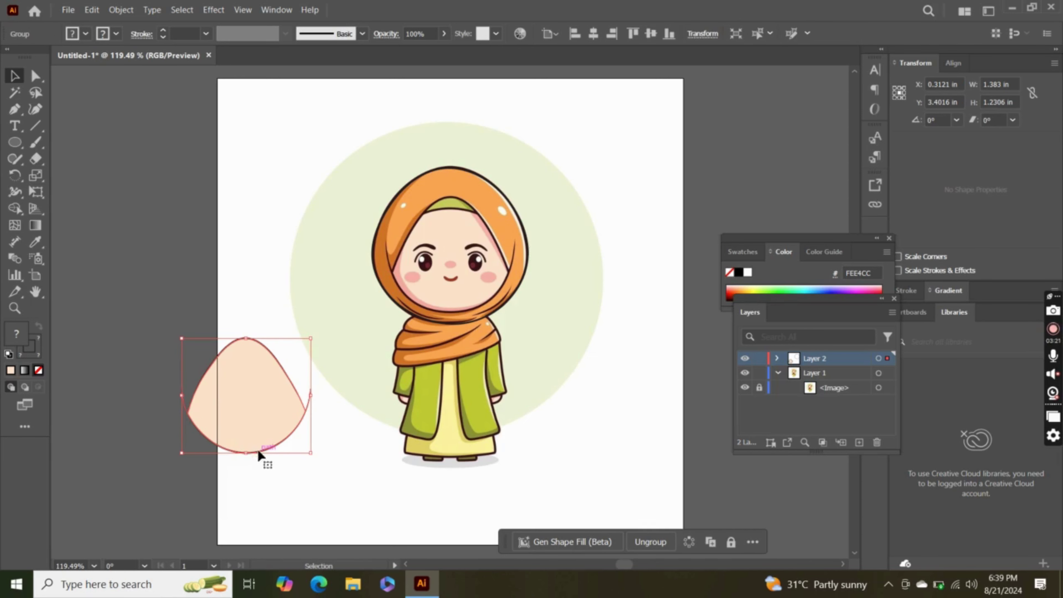
# Place the face group over the character's face and set its opacity to 69%
pyautogui.moveTo(256, 449); pyautogui.dragTo(461, 315)
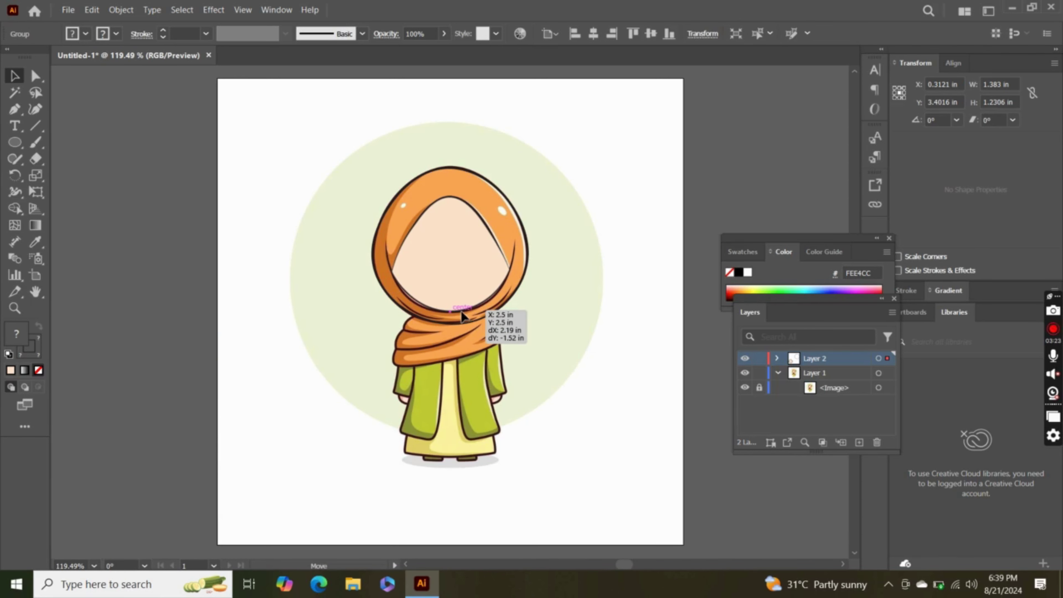
pyautogui.moveTo(461, 310); pyautogui.dragTo(461, 310)
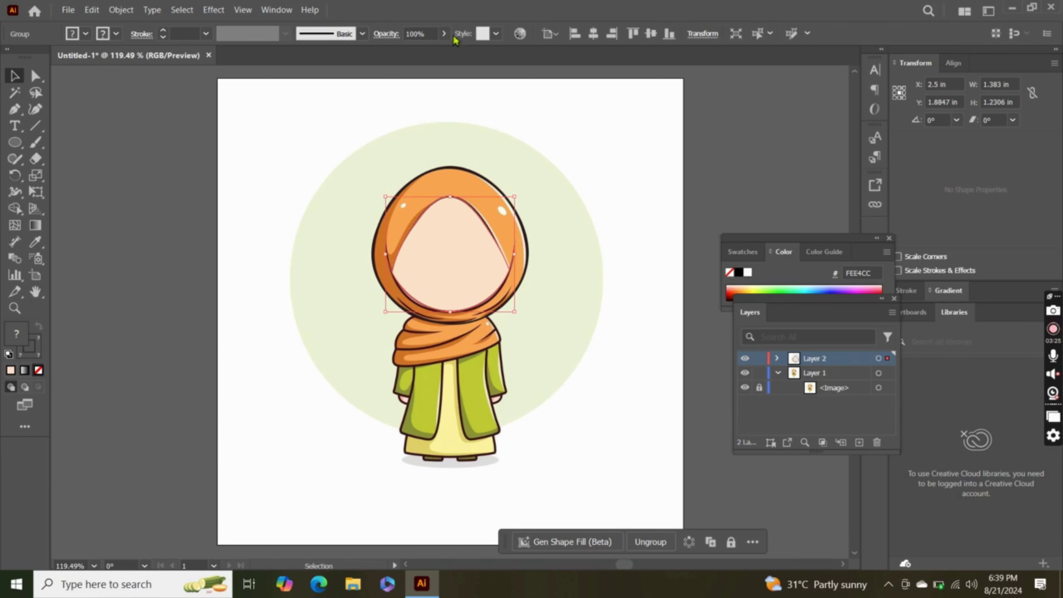
pyautogui.click(444, 34)
pyautogui.moveTo(444, 50); pyautogui.dragTo(426, 50)
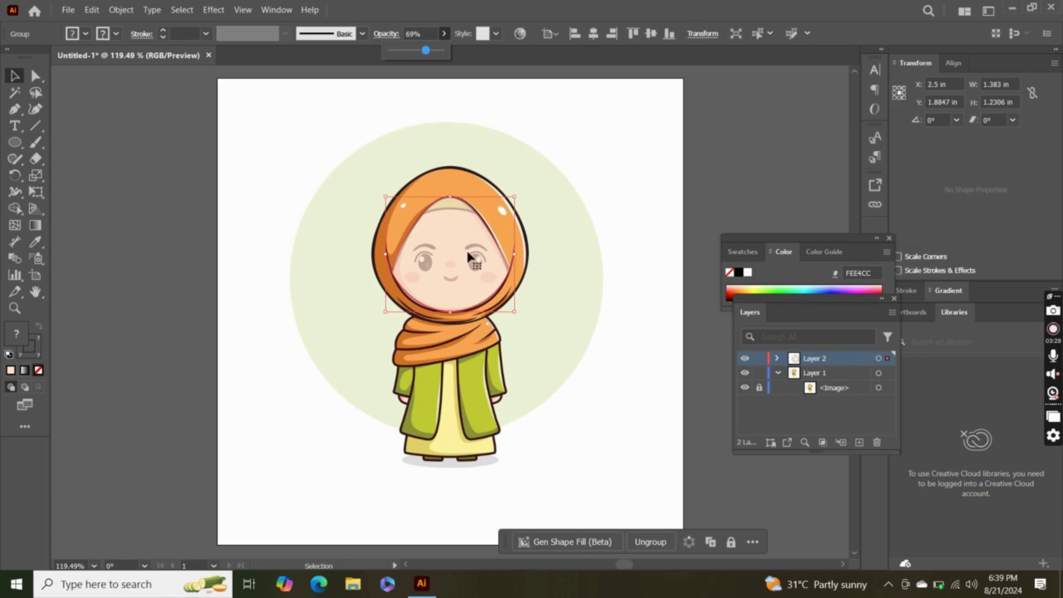
# Move the face group back down-left beside the character
pyautogui.click(34, 110)
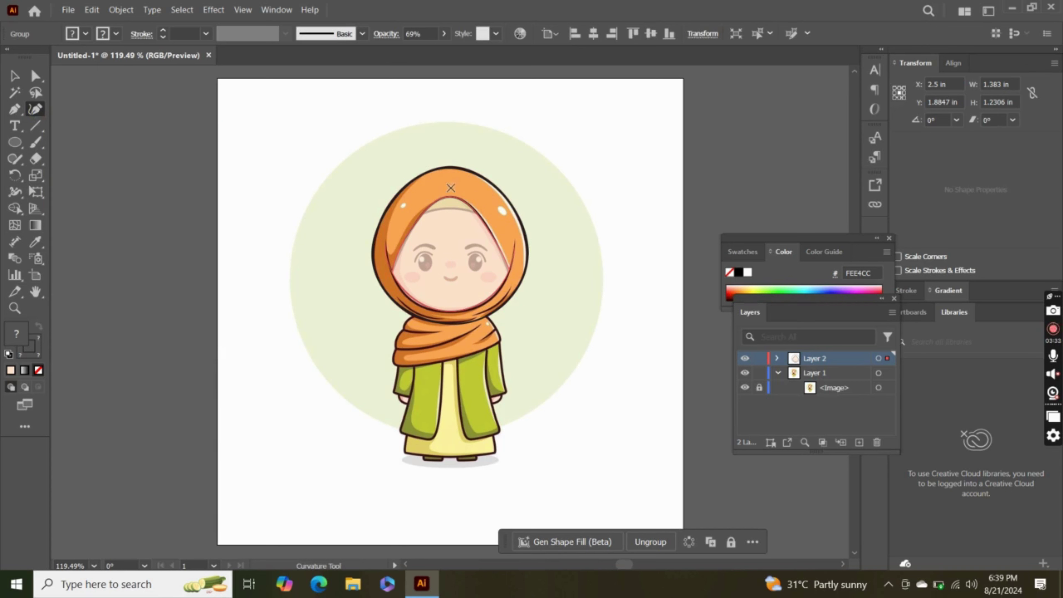
pyautogui.click(427, 216)
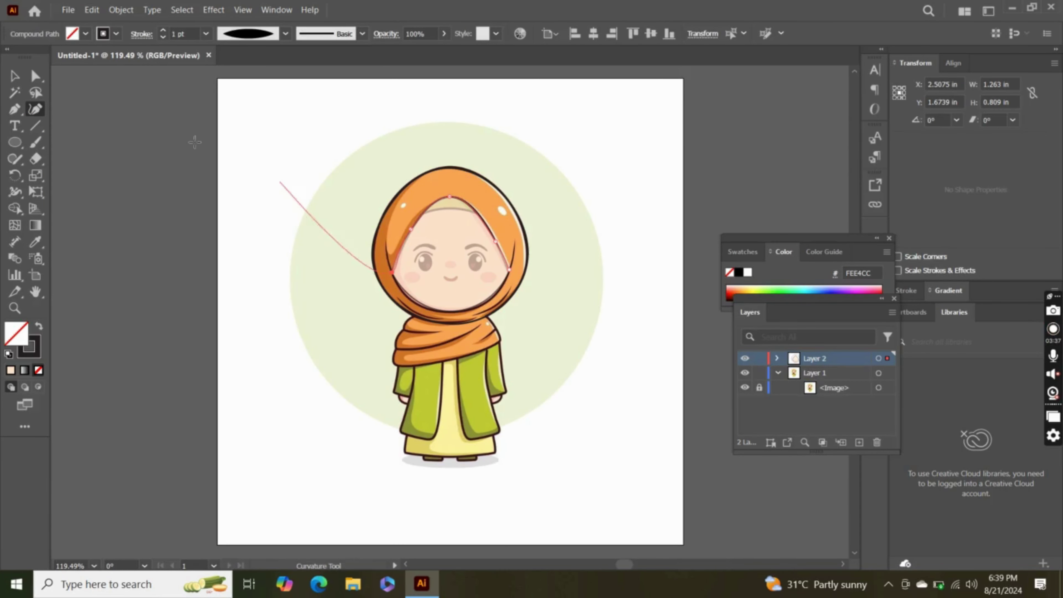
pyautogui.click(14, 76)
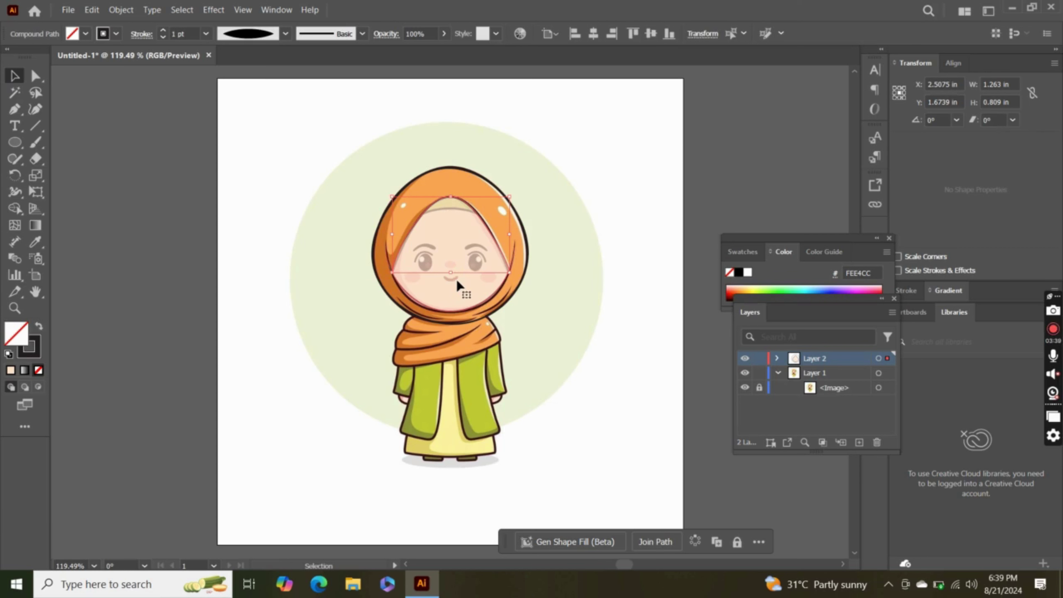
pyautogui.moveTo(456, 280)
pyautogui.mouseDown()
pyautogui.moveTo(375, 357)
pyautogui.moveTo(267, 417)
pyautogui.mouseUp()
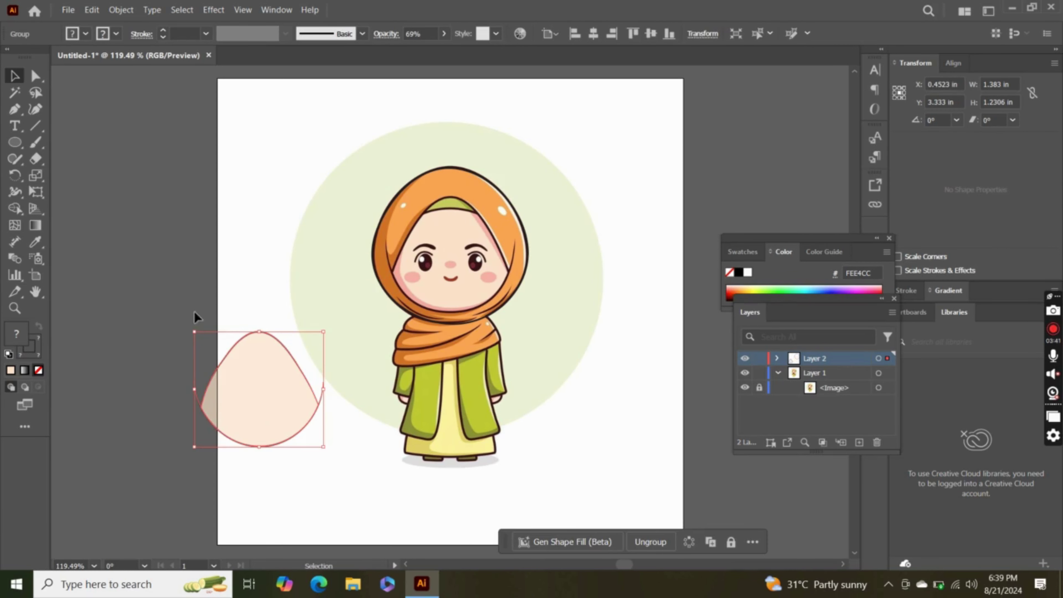
pyautogui.click(14, 142)
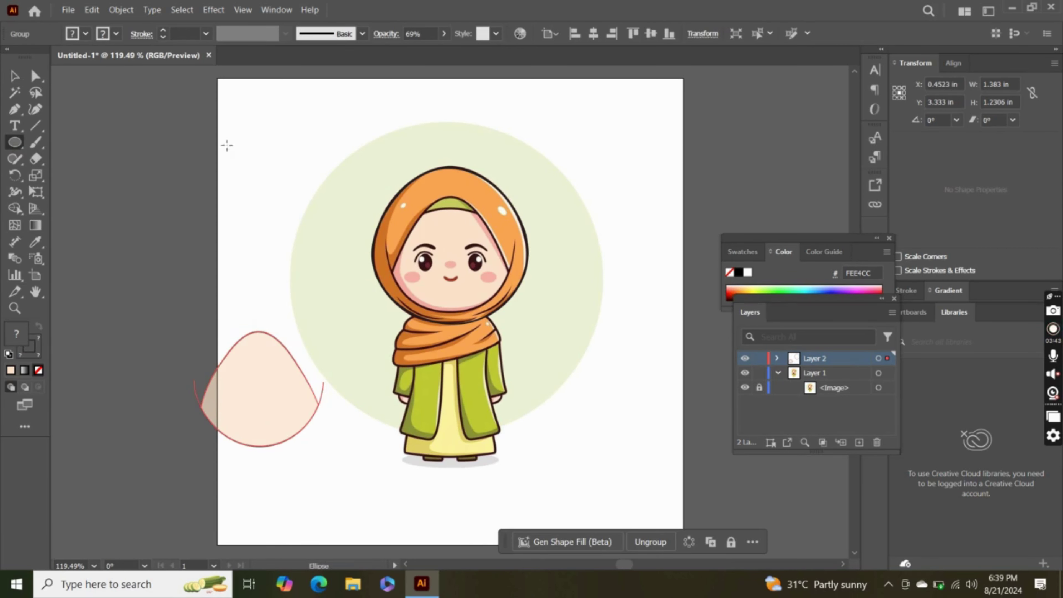
# Draw an ellipse over the green hijab band and reshape it to follow the band's curve
pyautogui.moveTo(425, 213)
pyautogui.mouseDown()
pyautogui.moveTo(479, 207)
pyautogui.moveTo(475, 197)
pyautogui.mouseUp()
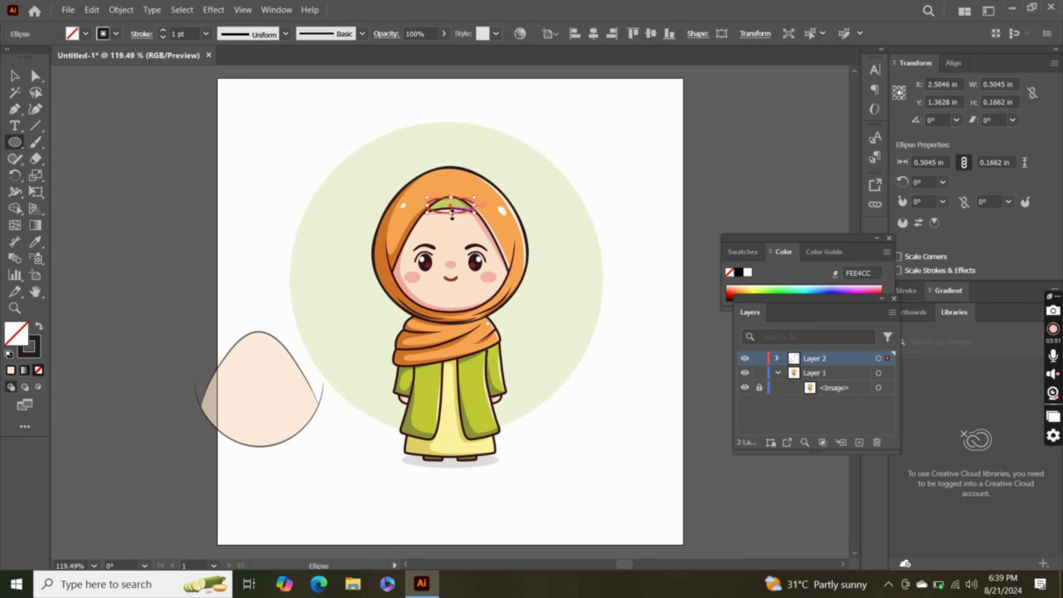
pyautogui.click(35, 108)
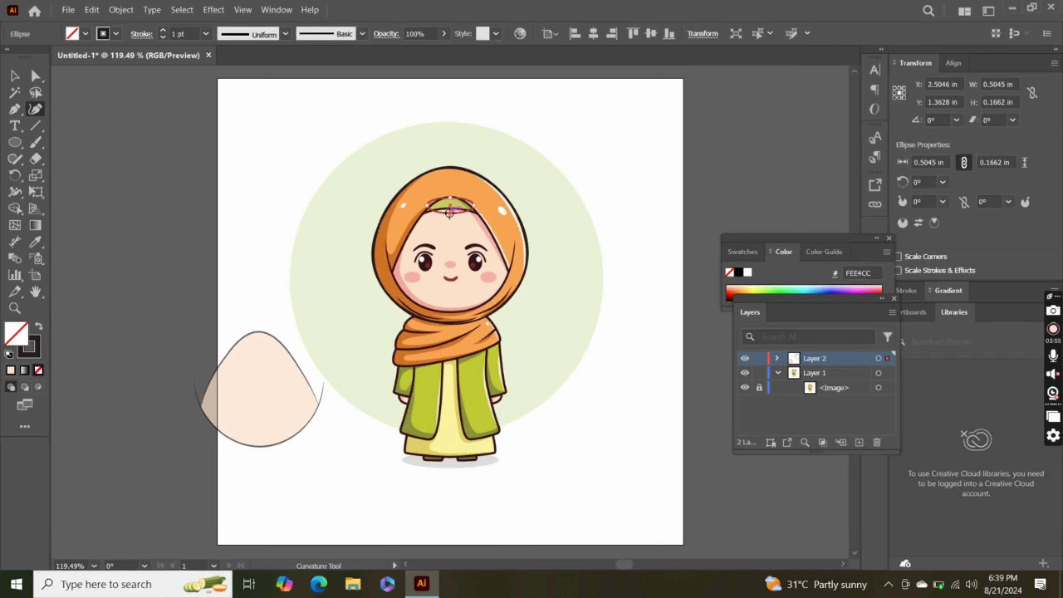
pyautogui.moveTo(449, 212); pyautogui.dragTo(449, 206)
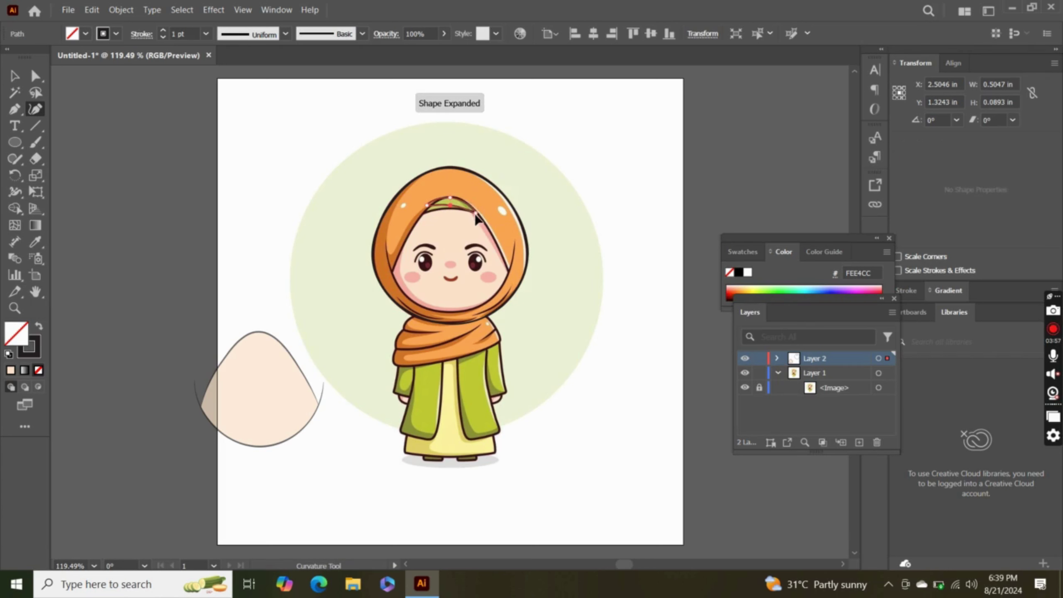
pyautogui.click(476, 212)
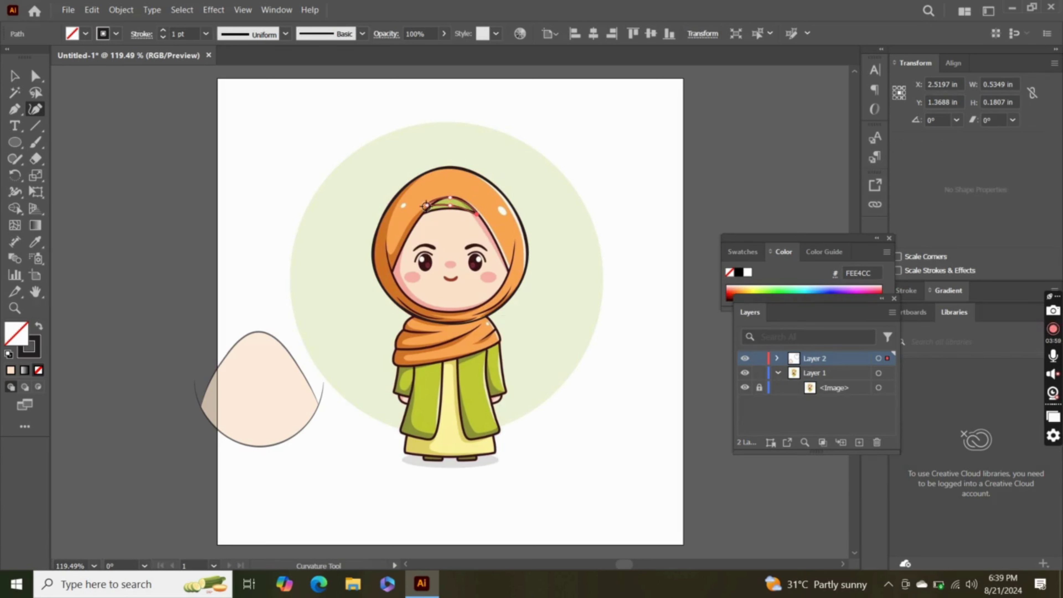
pyautogui.moveTo(426, 205); pyautogui.dragTo(425, 214)
pyautogui.moveTo(452, 209); pyautogui.dragTo(452, 210)
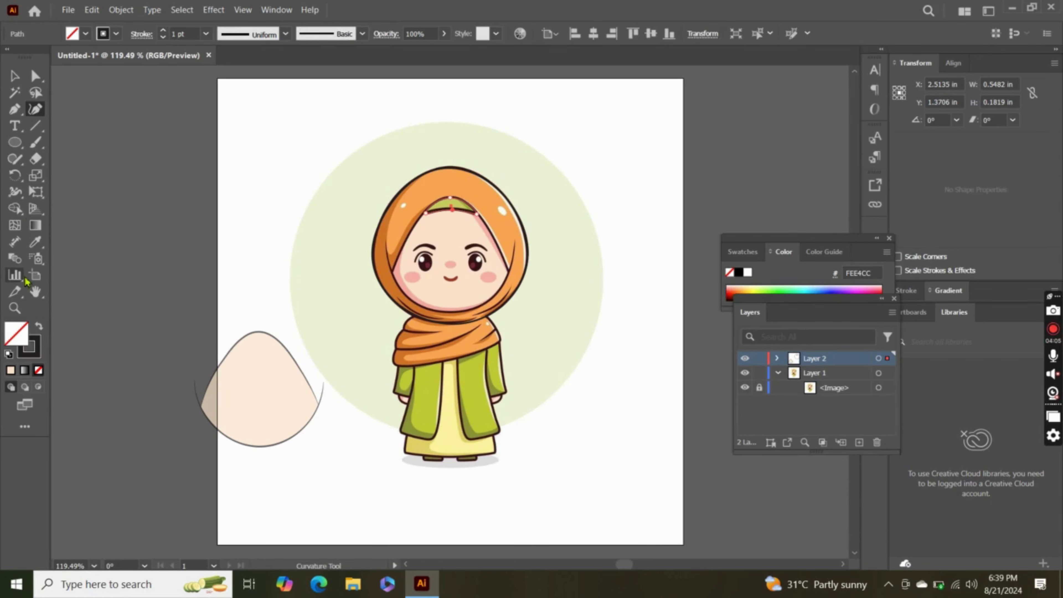
# Fill the band with sampled green C0CD31, give it a black stroke, and drag it toward the face
pyautogui.click(35, 244)
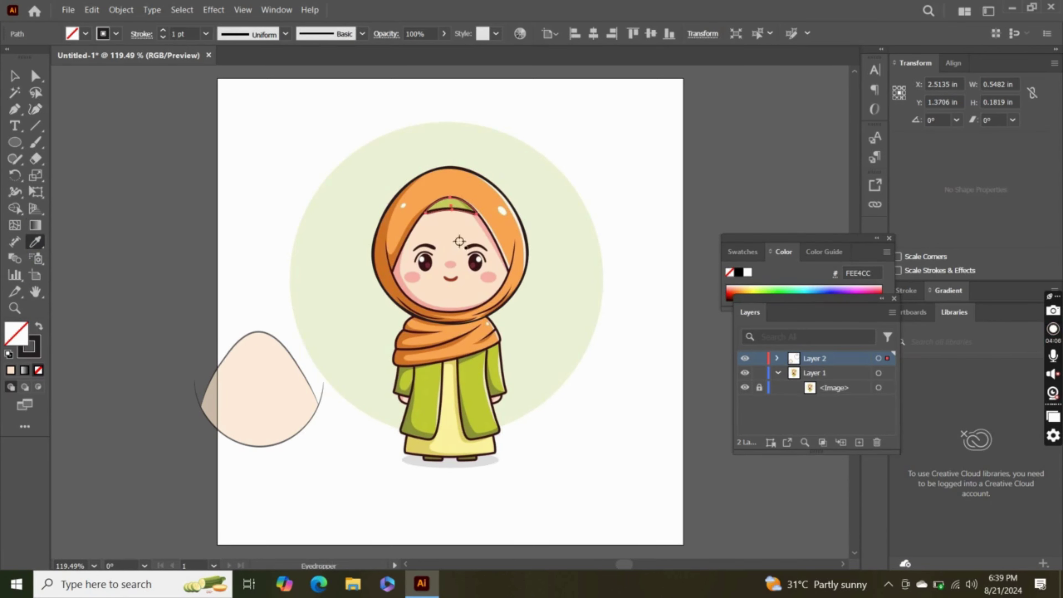
pyautogui.click(421, 384)
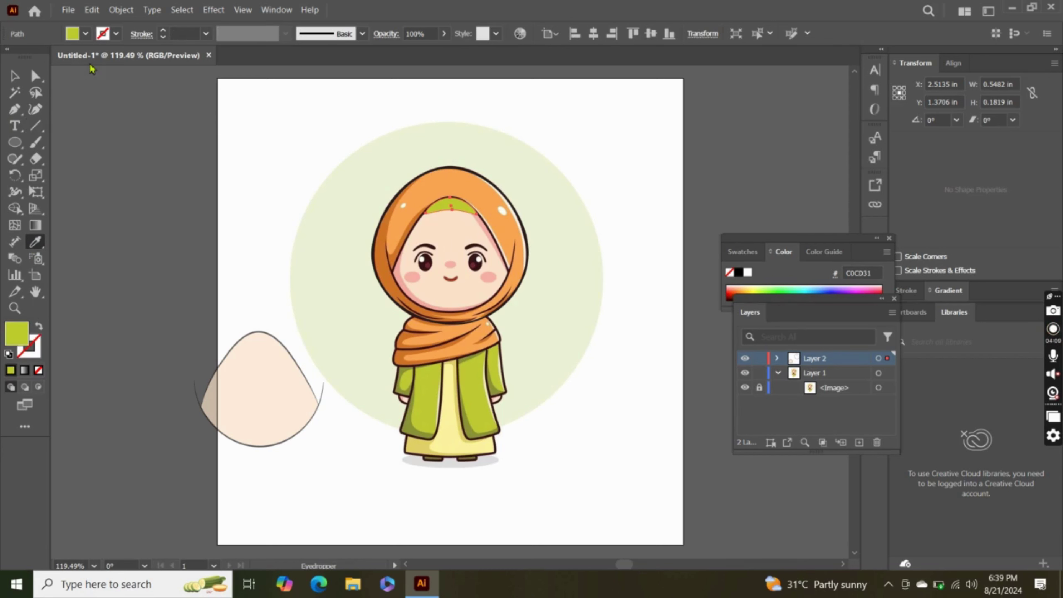
pyautogui.click(117, 37)
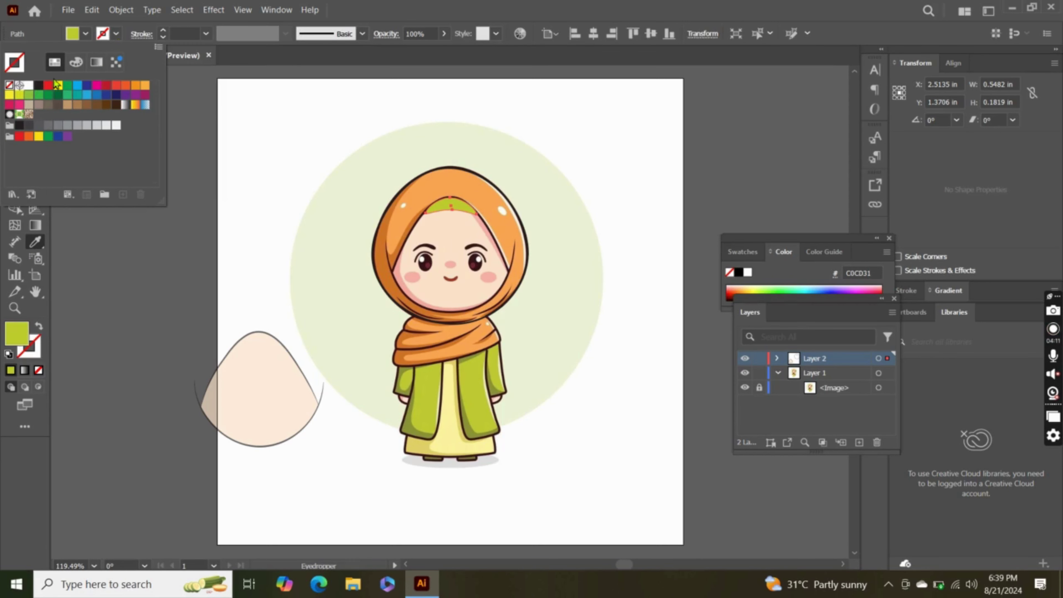
pyautogui.click(38, 86)
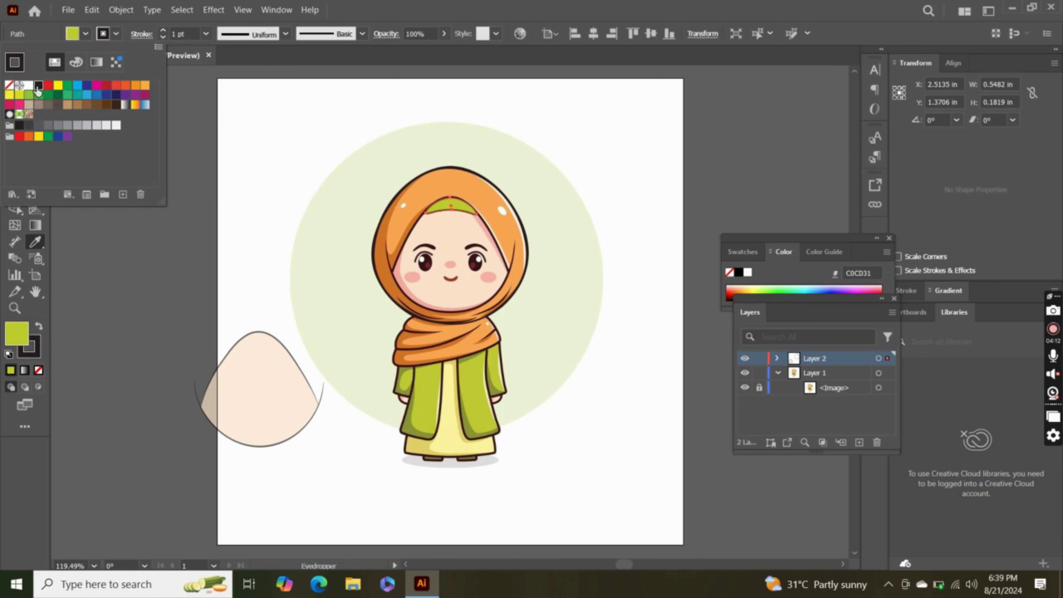
pyautogui.click(435, 211)
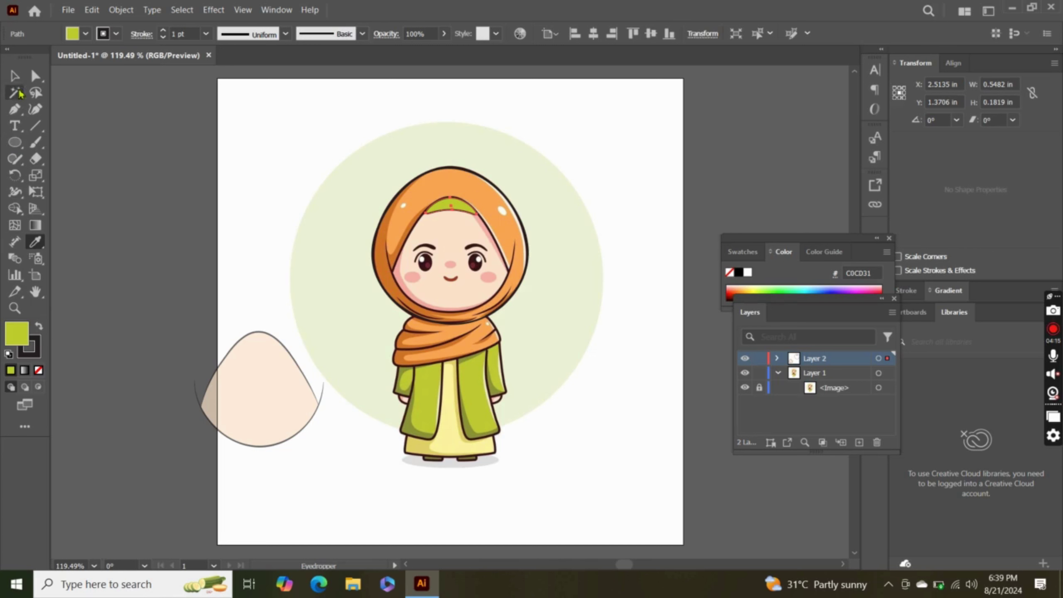
pyautogui.click(16, 78)
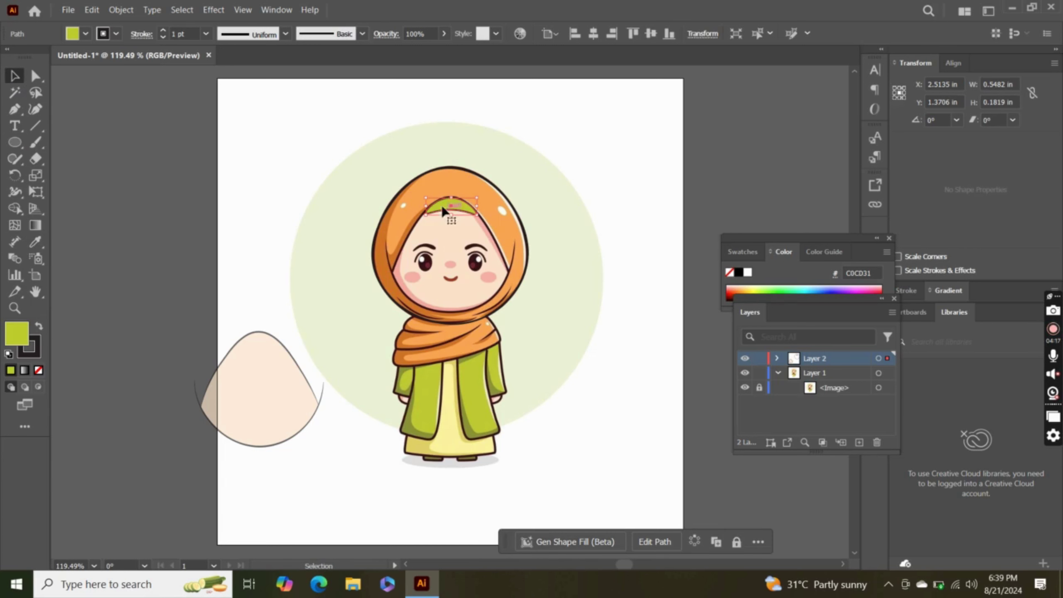
pyautogui.moveTo(441, 205); pyautogui.dragTo(260, 323)
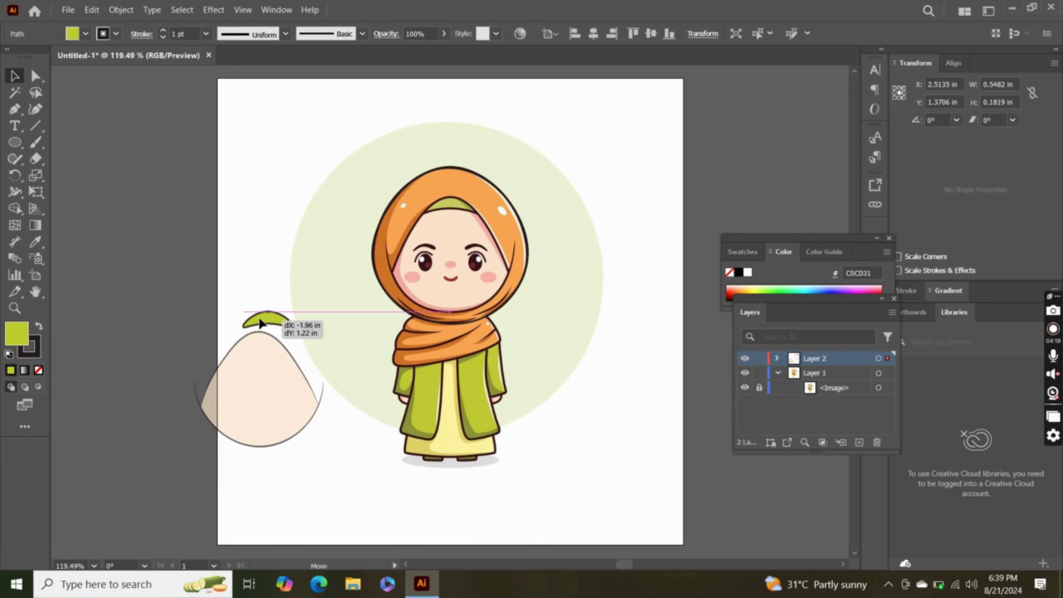
# Paste the green band inside the peach face fill with Draw Inside, aligned to its top edge
pyautogui.moveTo(260, 322); pyautogui.dragTo(263, 299)
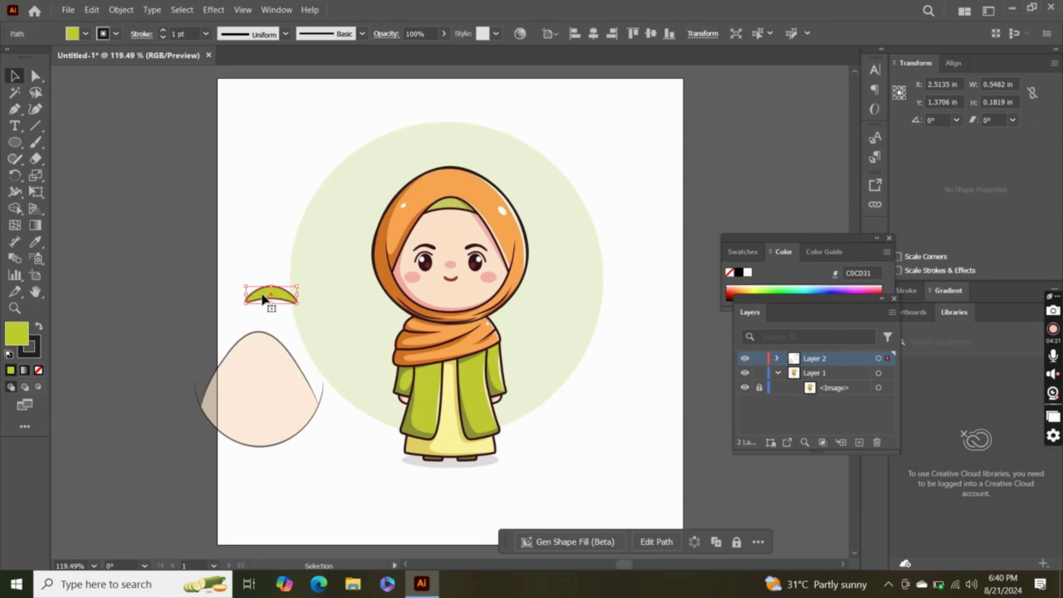
pyautogui.press('Delete')
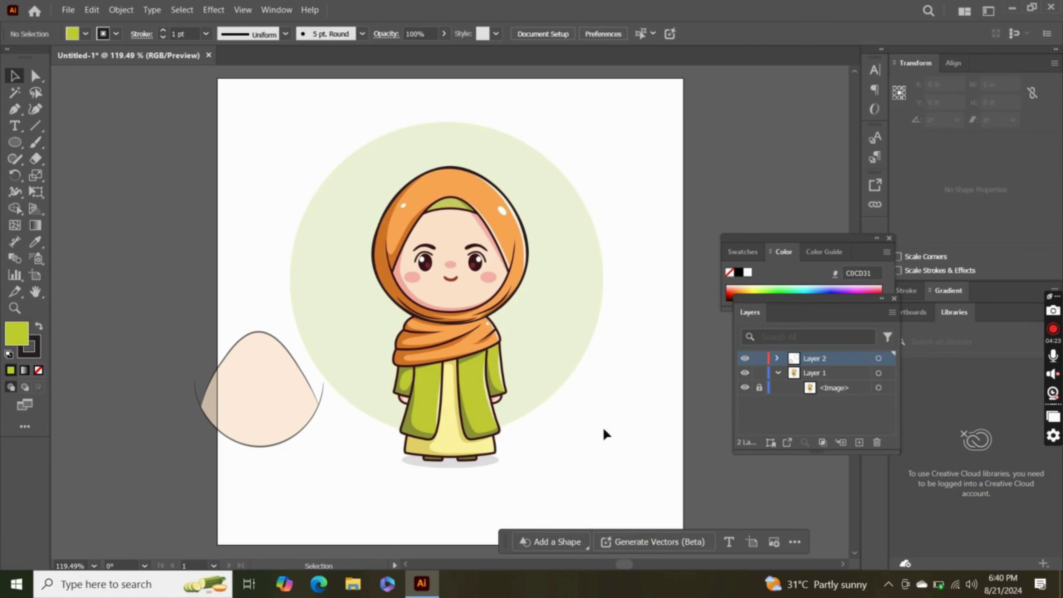
pyautogui.click(252, 342)
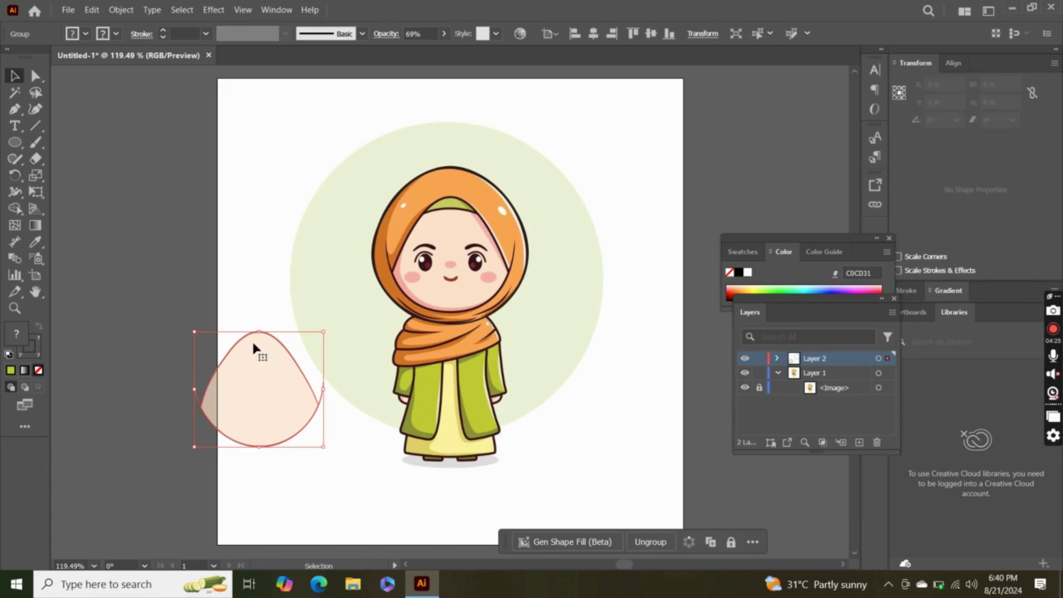
pyautogui.doubleClick(253, 361)
pyautogui.click(254, 368)
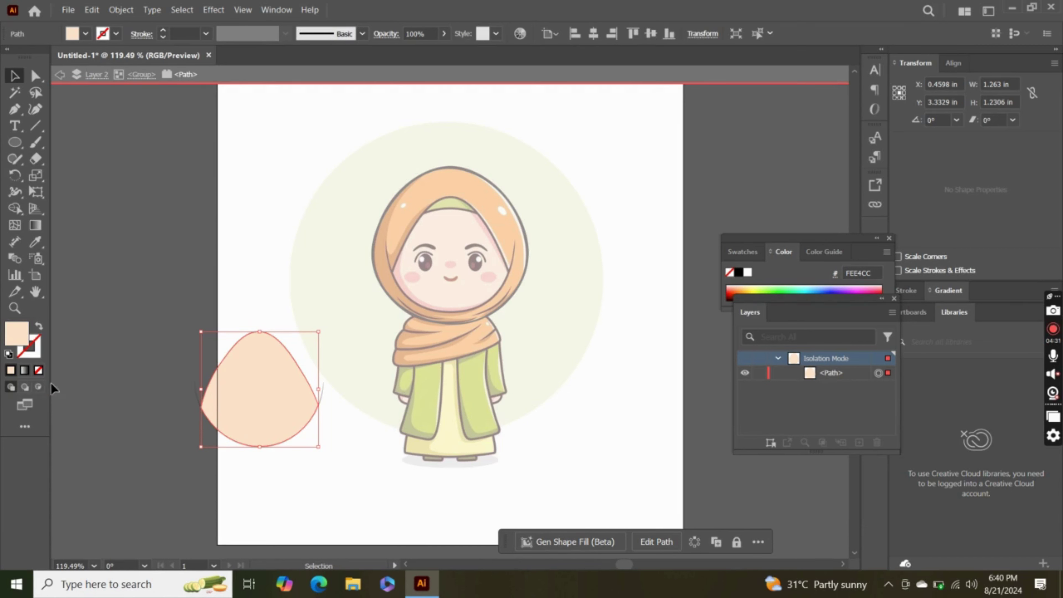
pyautogui.click(38, 388)
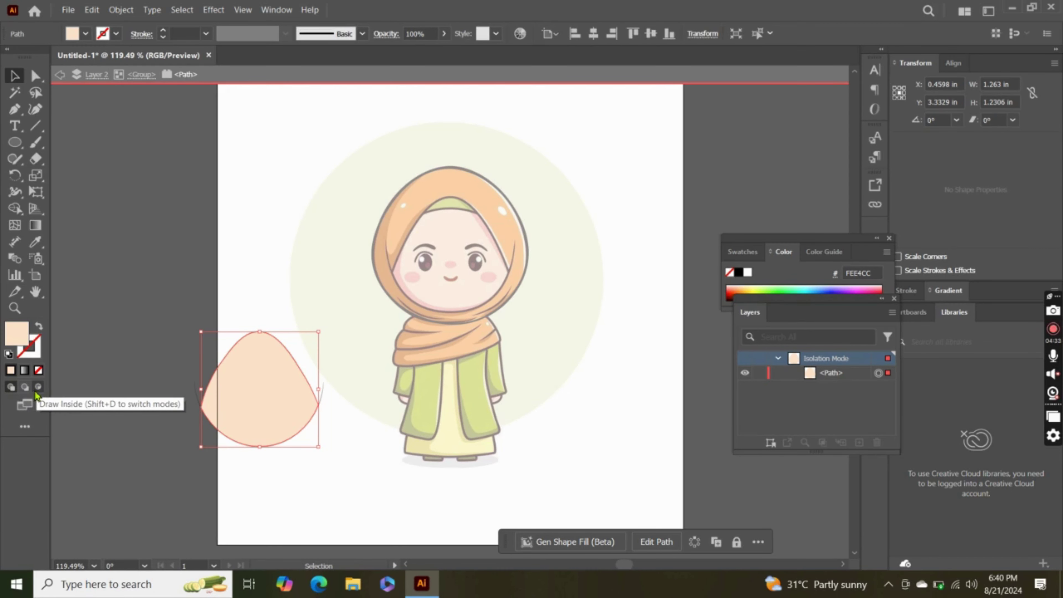
pyautogui.click(40, 388)
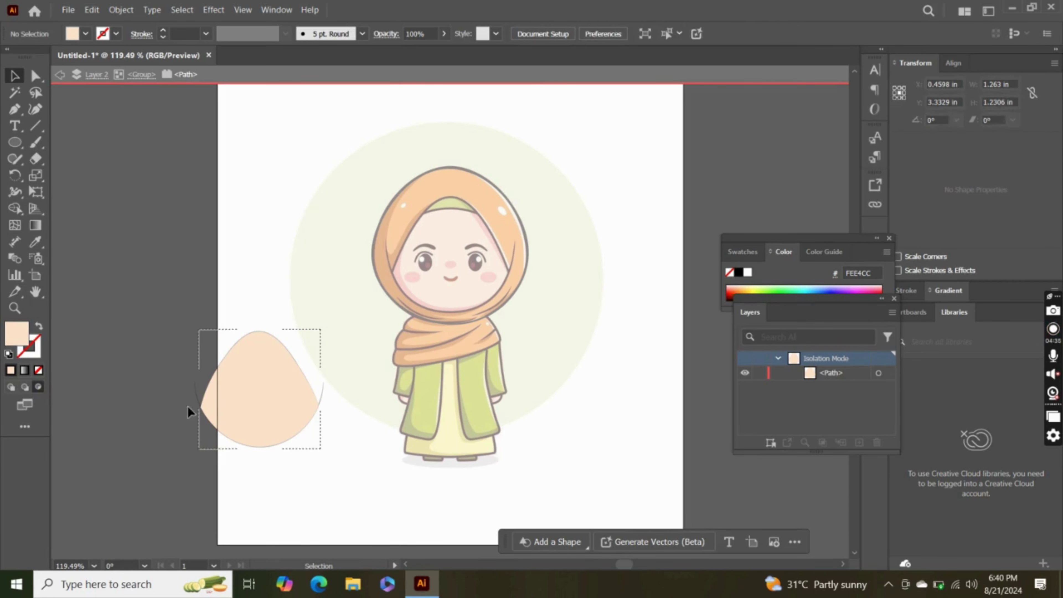
pyautogui.hotkey('ctrl', 'f')
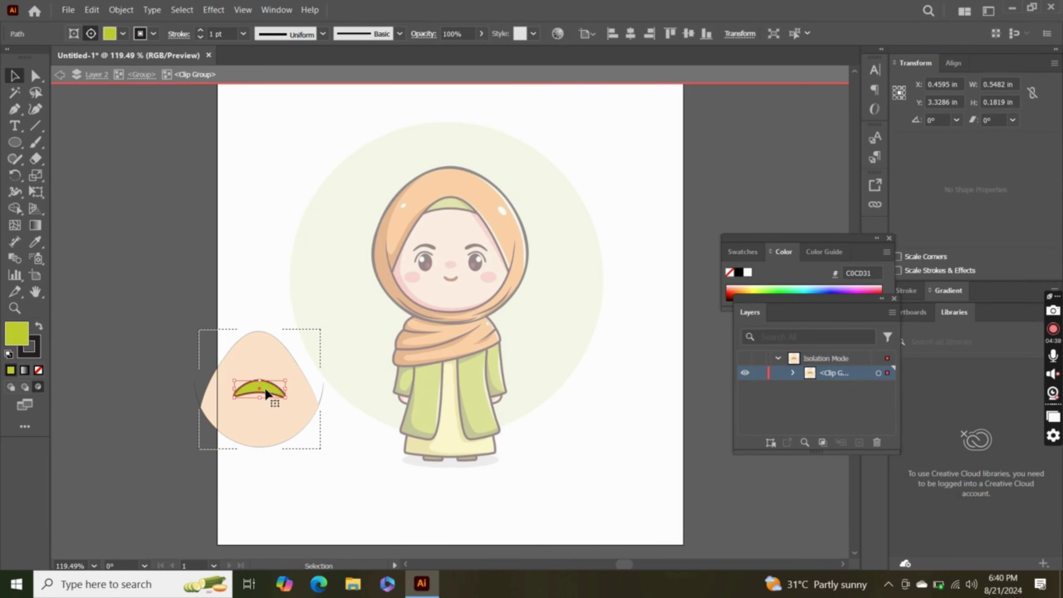
pyautogui.moveTo(265, 388); pyautogui.dragTo(264, 338)
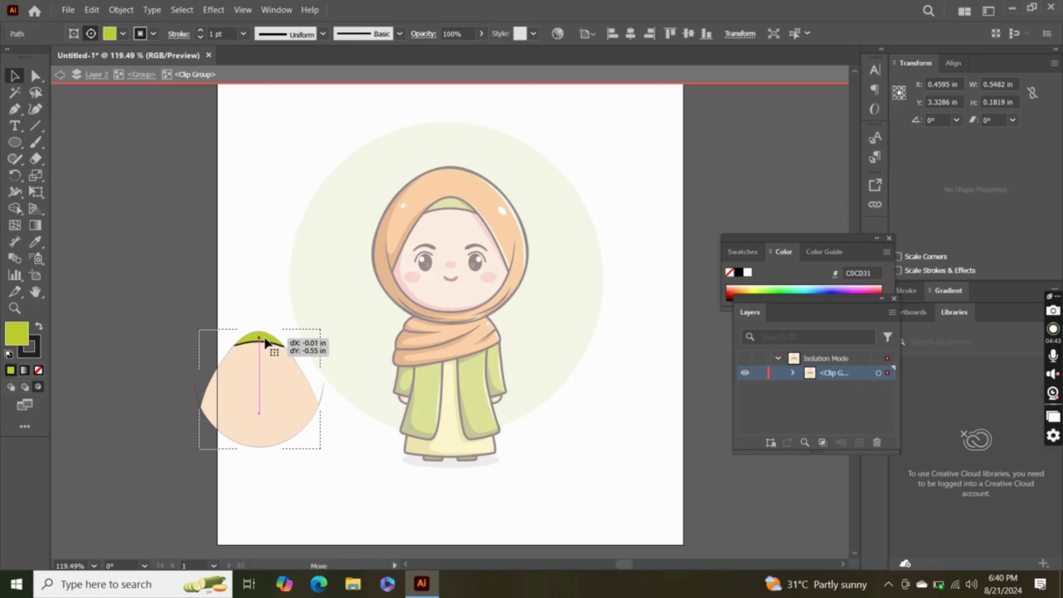
pyautogui.doubleClick(132, 249)
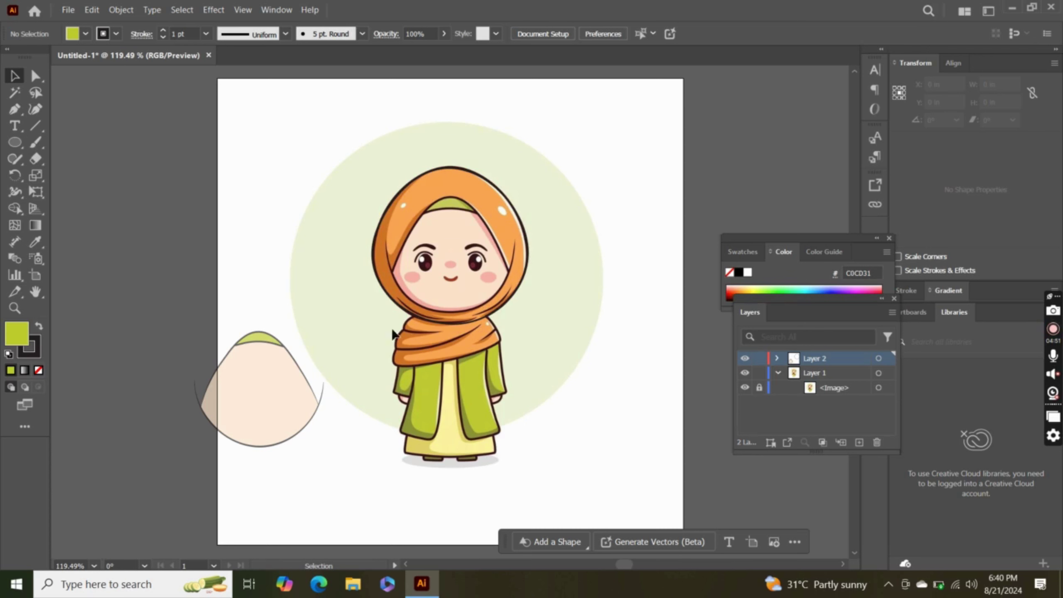
# Draw a 1.3059 × 1.4028 in ellipse over the head and fill it with hijab orange D0742D
pyautogui.click(14, 143)
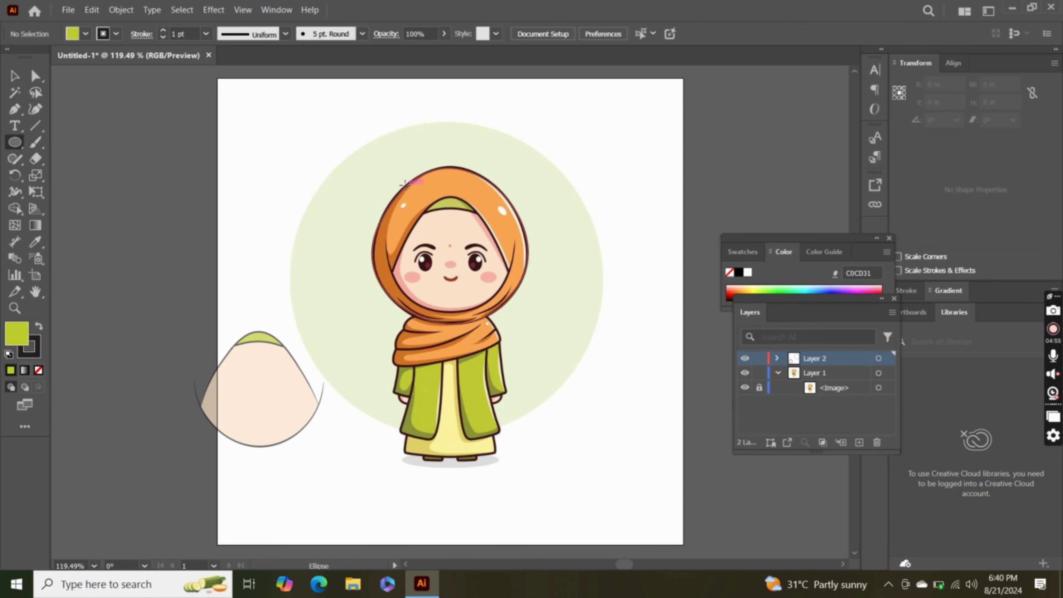
pyautogui.moveTo(405, 185); pyautogui.dragTo(528, 317)
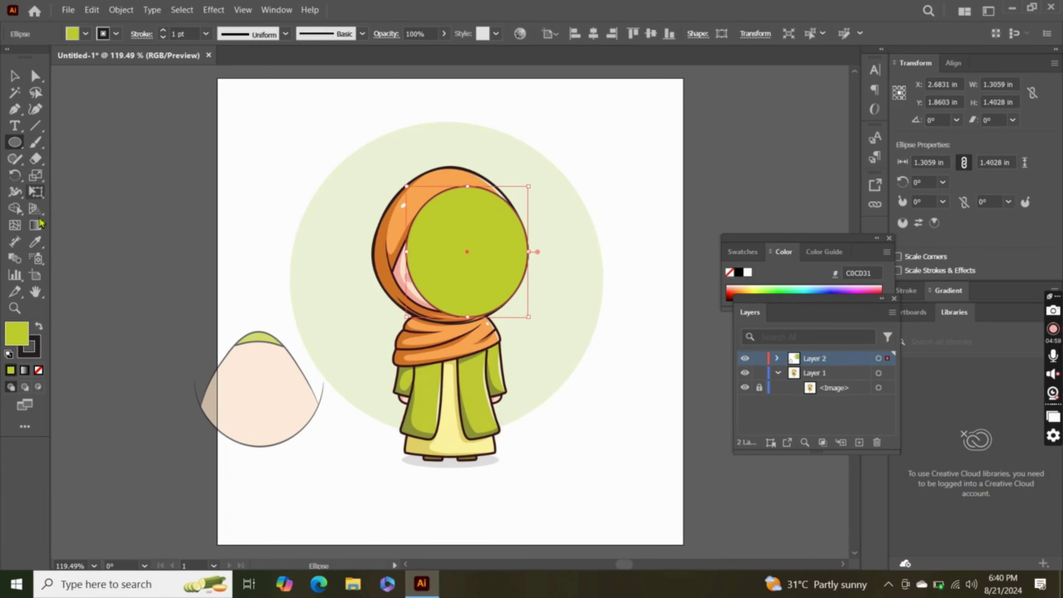
pyautogui.click(36, 242)
pyautogui.click(380, 247)
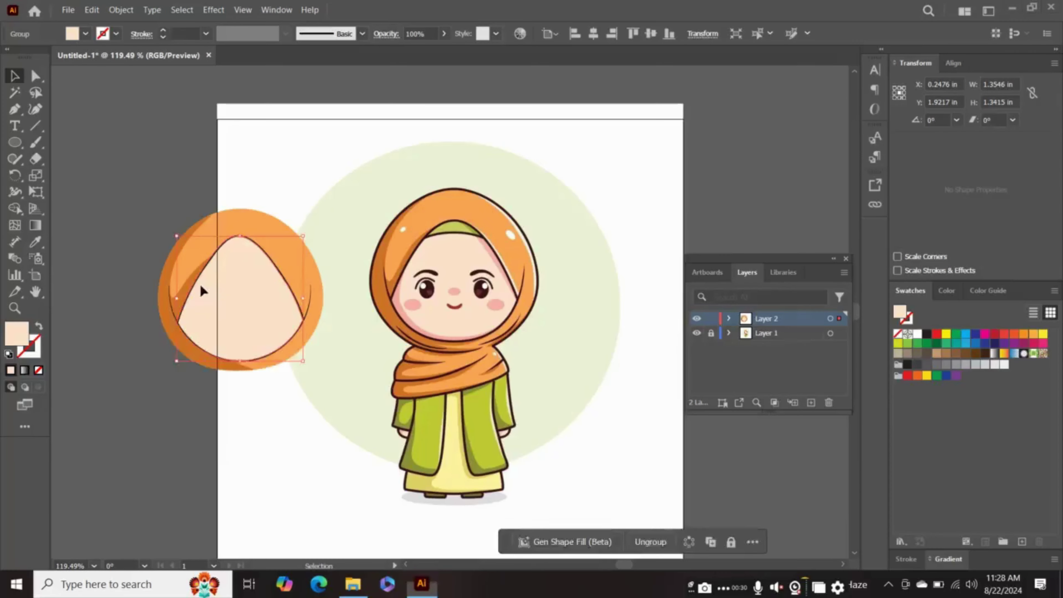
# Move the dark hood outline onto the peach face shape
pyautogui.moveTo(207, 289); pyautogui.dragTo(164, 423)
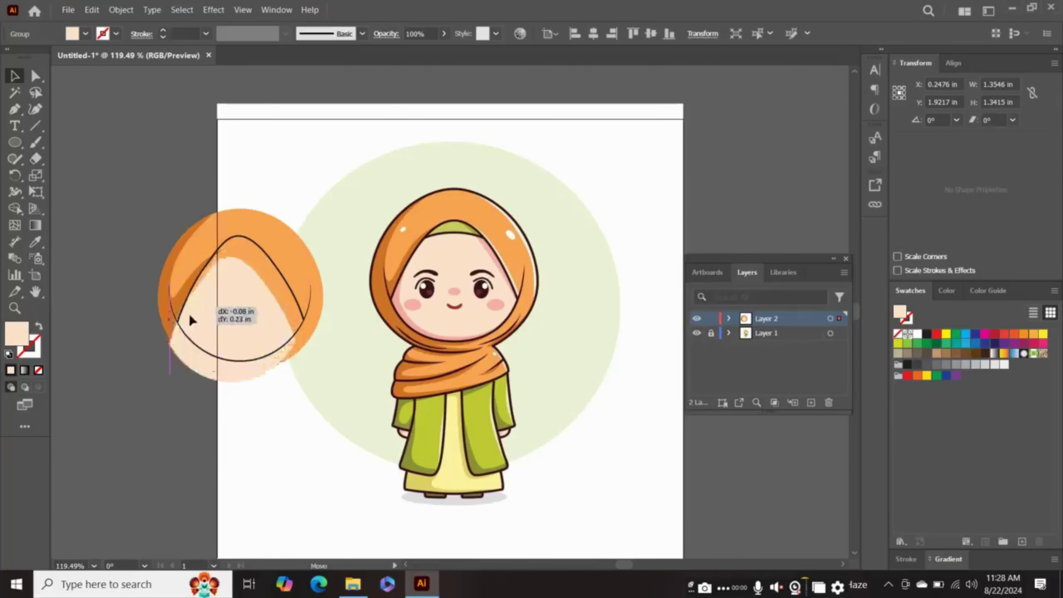
pyautogui.click(264, 351)
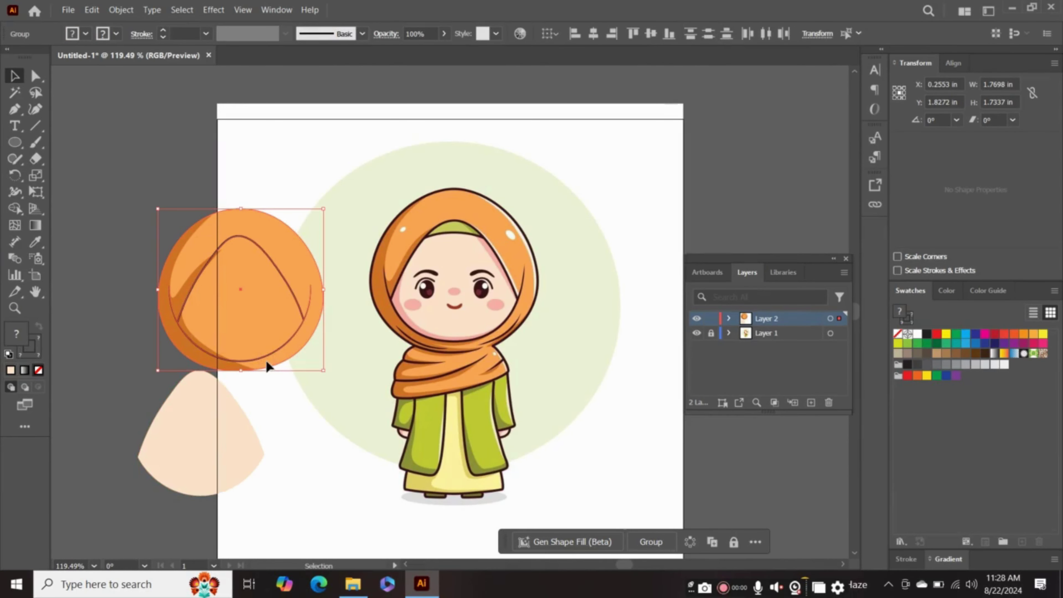
pyautogui.hotkey('ctrl', 'shift', 'a')
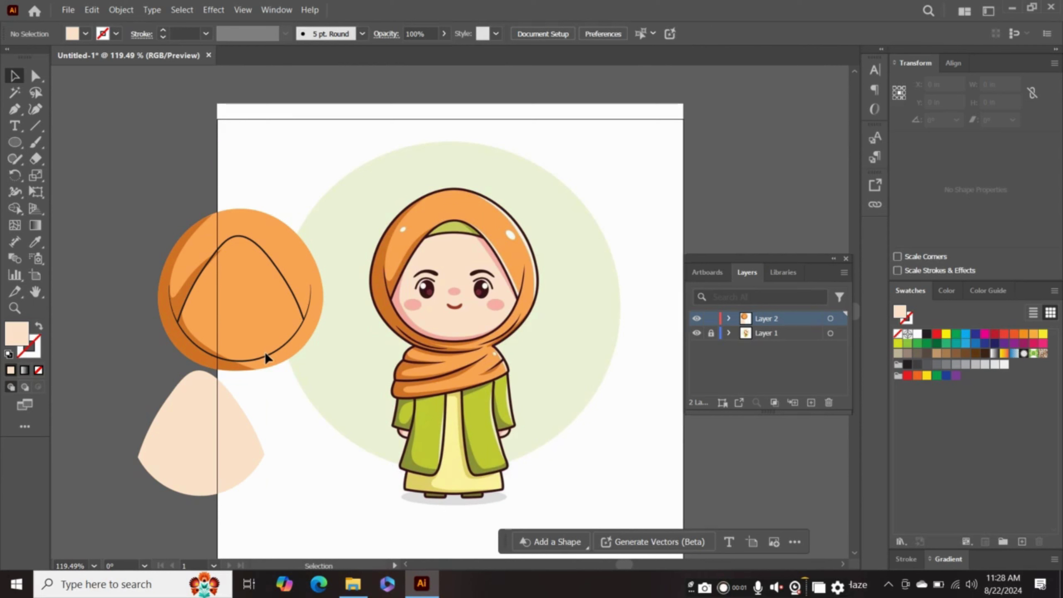
pyautogui.click(266, 356)
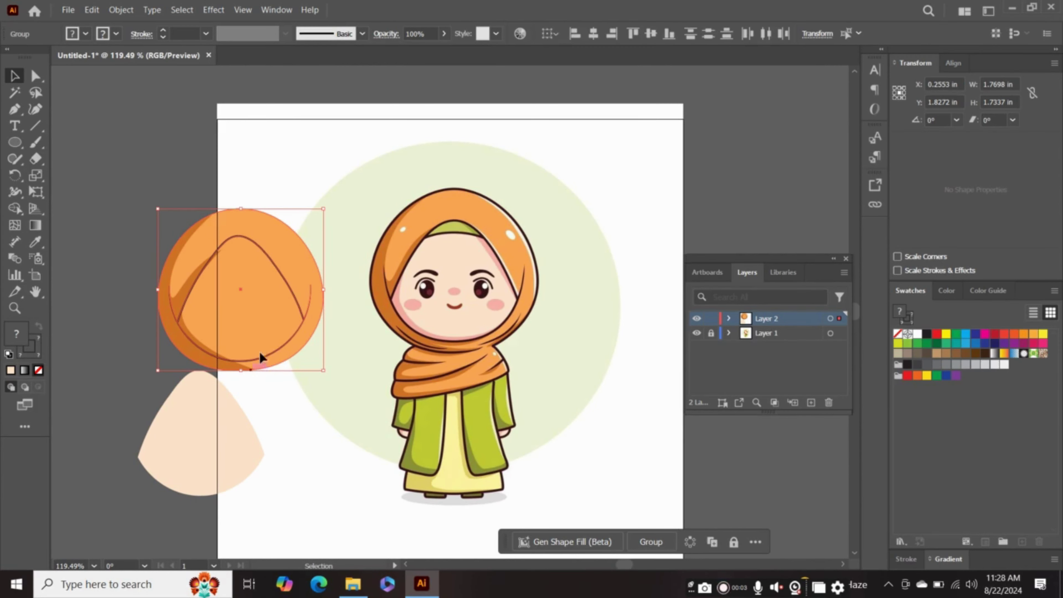
pyautogui.hotkey('ctrl', 'shift', 'a')
pyautogui.moveTo(279, 276); pyautogui.dragTo(244, 415)
pyautogui.click(104, 480)
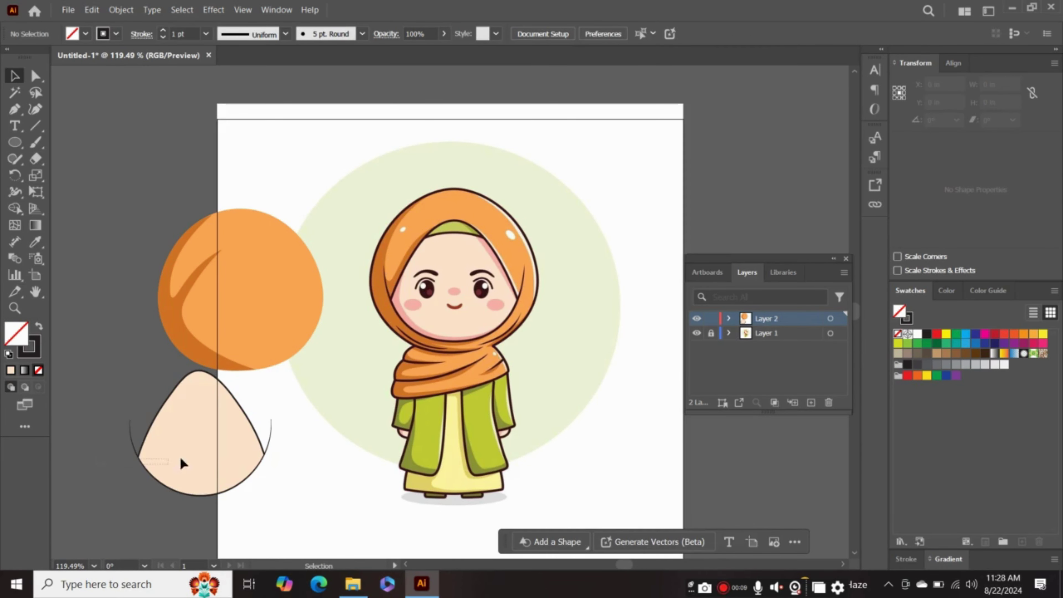
# Drag the outlined peach face into the orange hijab circle
pyautogui.click(275, 452)
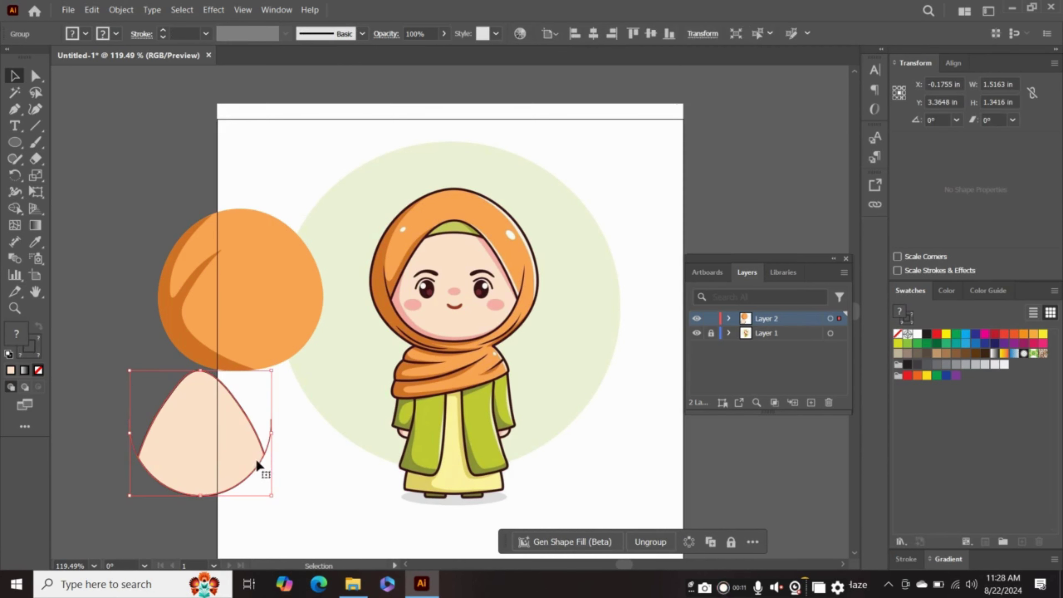
pyautogui.moveTo(240, 481); pyautogui.dragTo(285, 343)
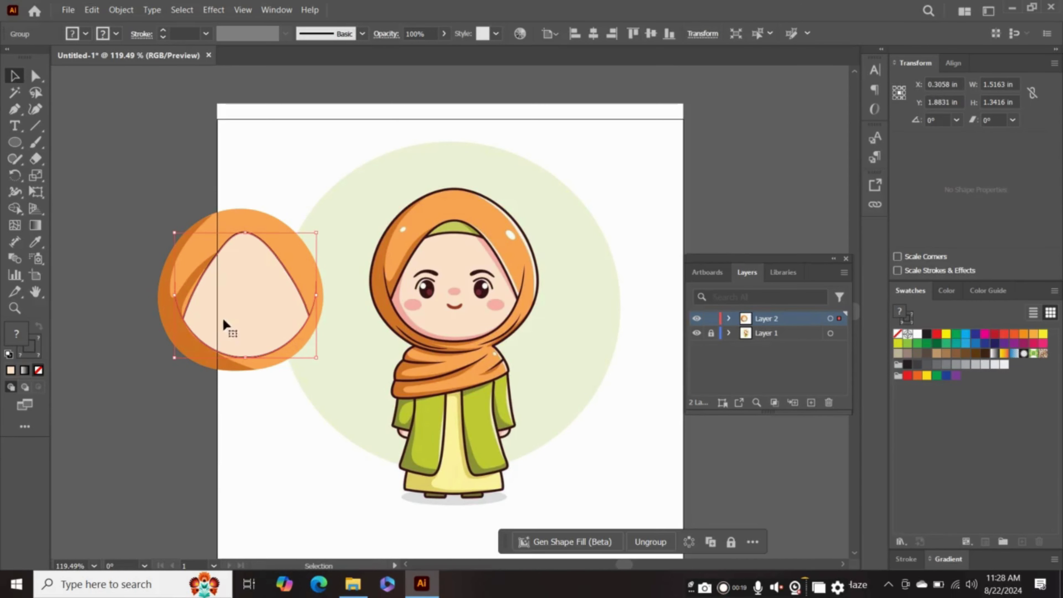
pyautogui.click(167, 311)
pyautogui.click(126, 329)
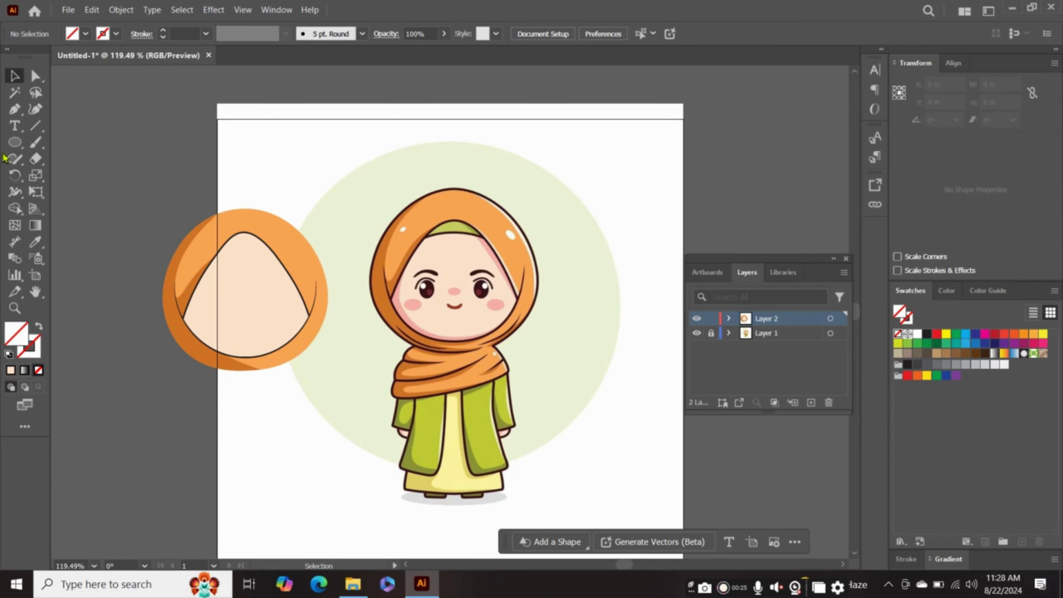
# Draw a small beige-filled circle on the top of the hijab
pyautogui.click(15, 142)
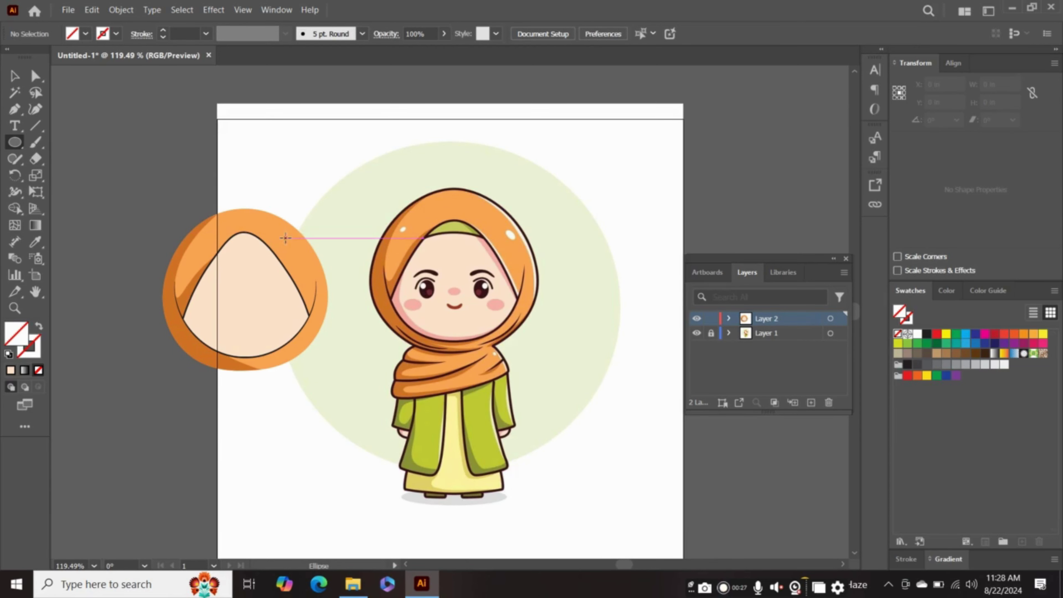
pyautogui.moveTo(286, 238); pyautogui.dragTo(300, 249)
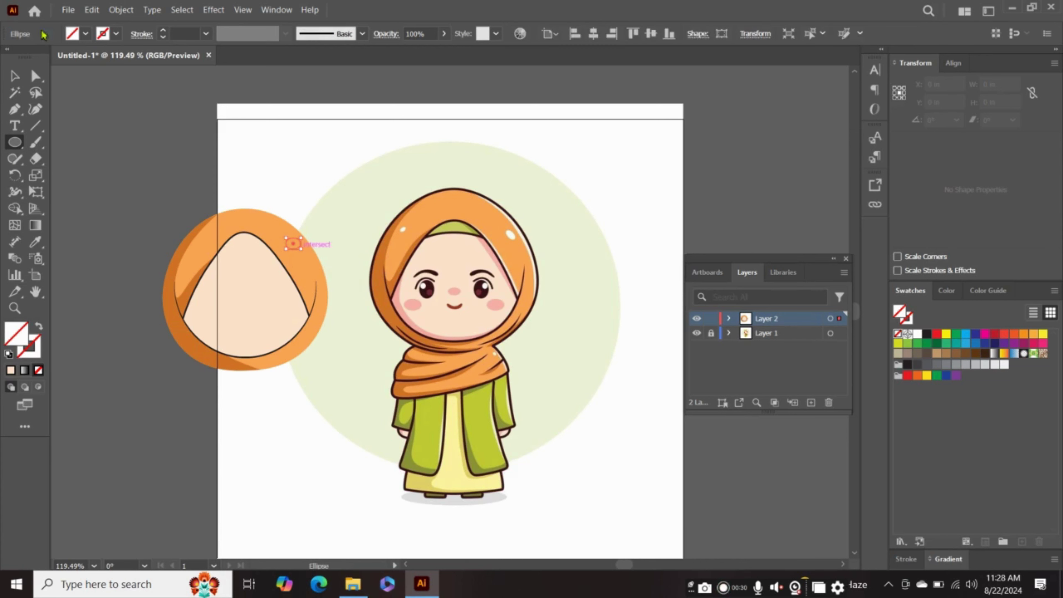
pyautogui.click(86, 35)
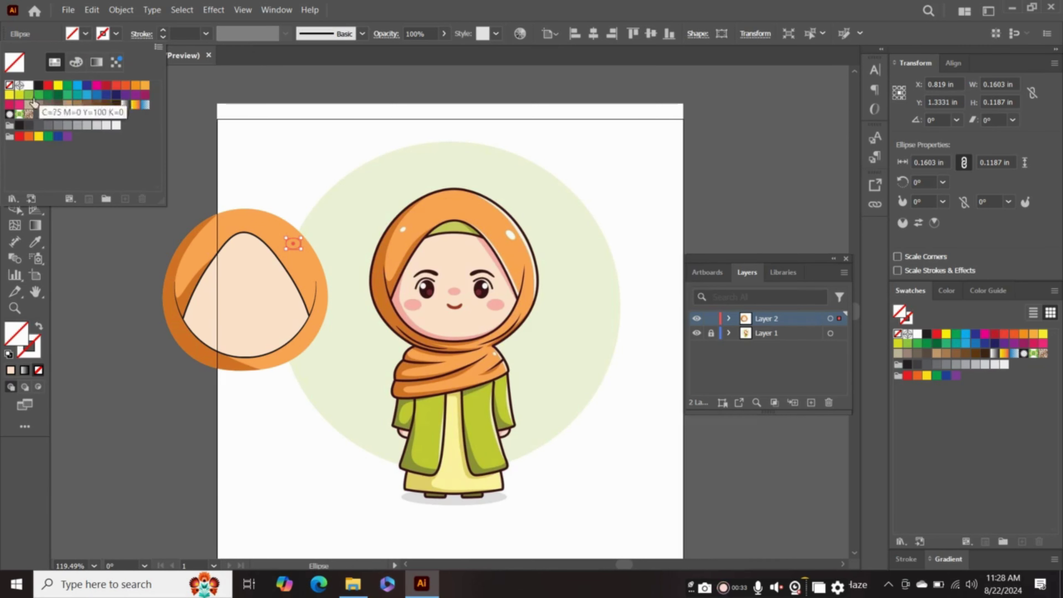
pyautogui.click(28, 105)
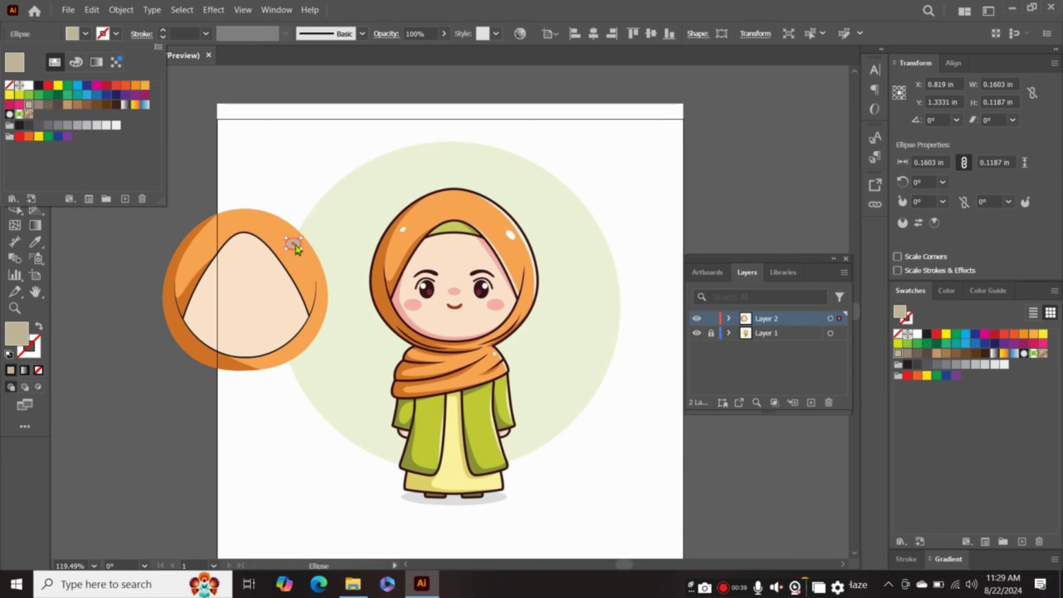
pyautogui.press('Escape')
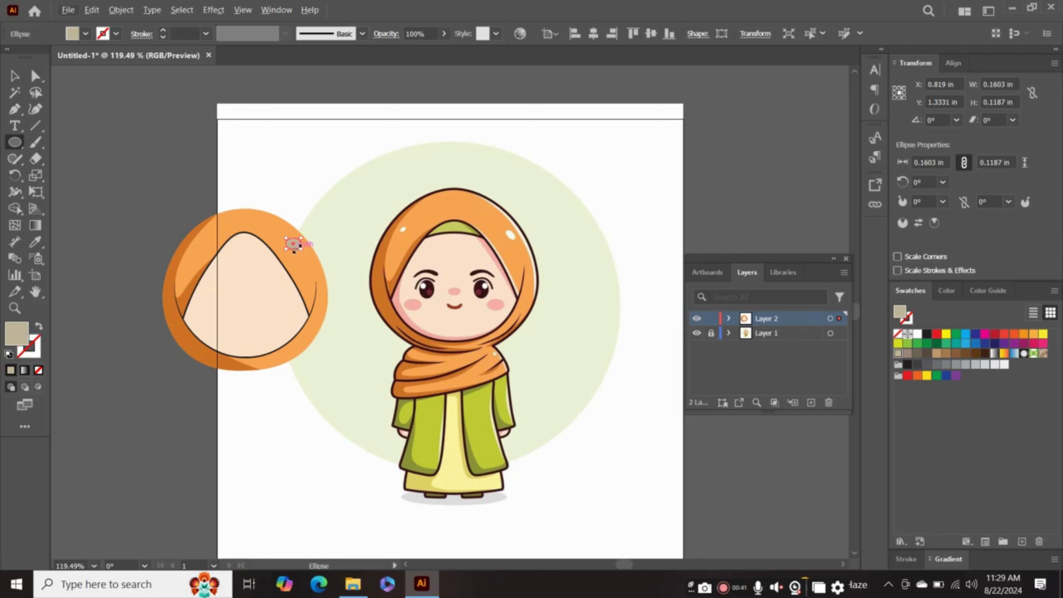
# Add small yellow-green ellipse dots along the hood's top edge
pyautogui.moveTo(199, 245); pyautogui.dragTo(206, 250)
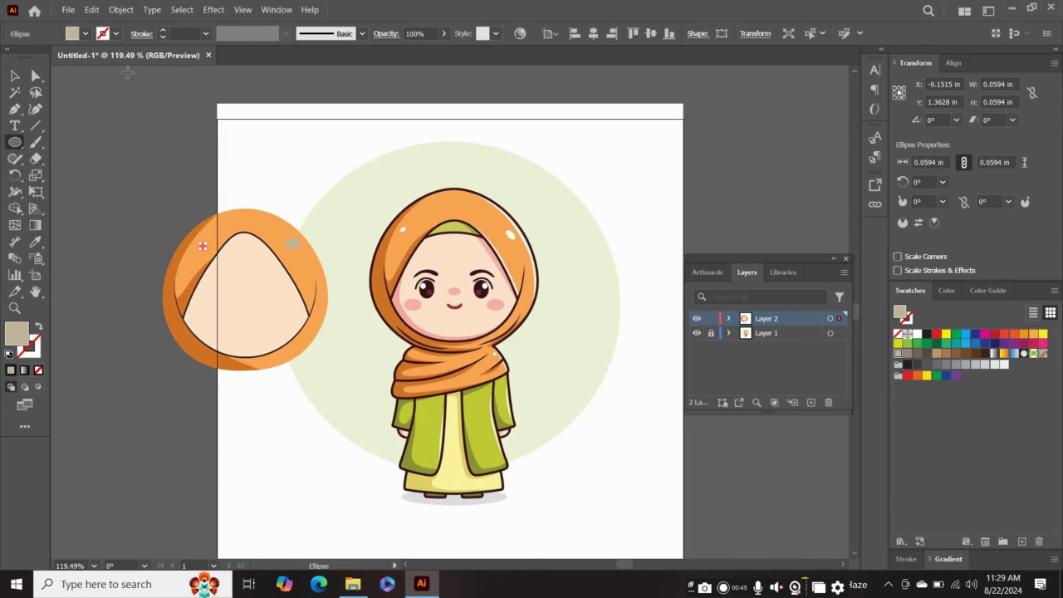
pyautogui.moveTo(225, 218); pyautogui.dragTo(238, 227)
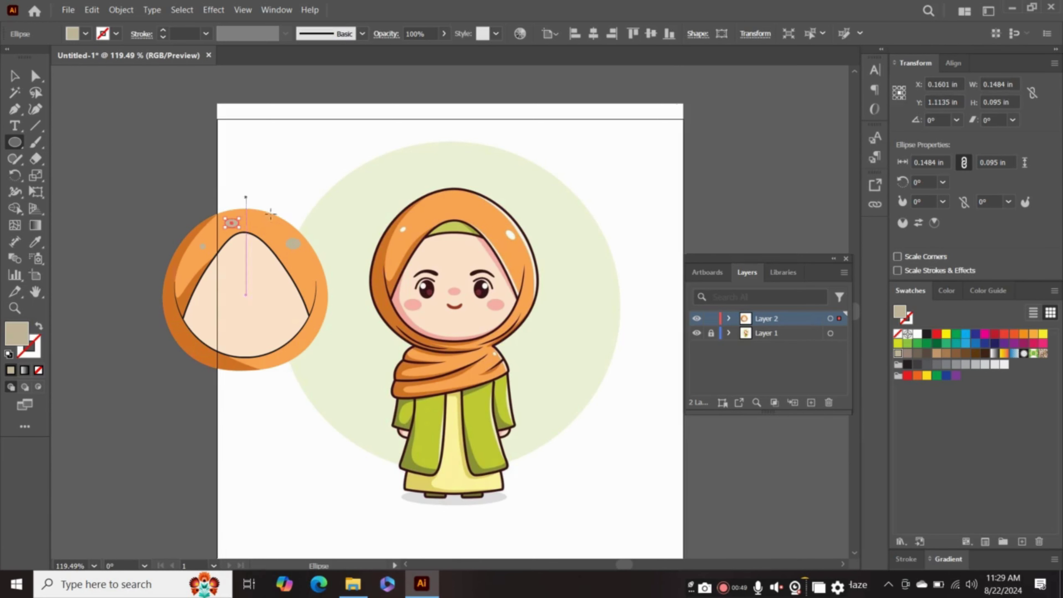
pyautogui.click(85, 33)
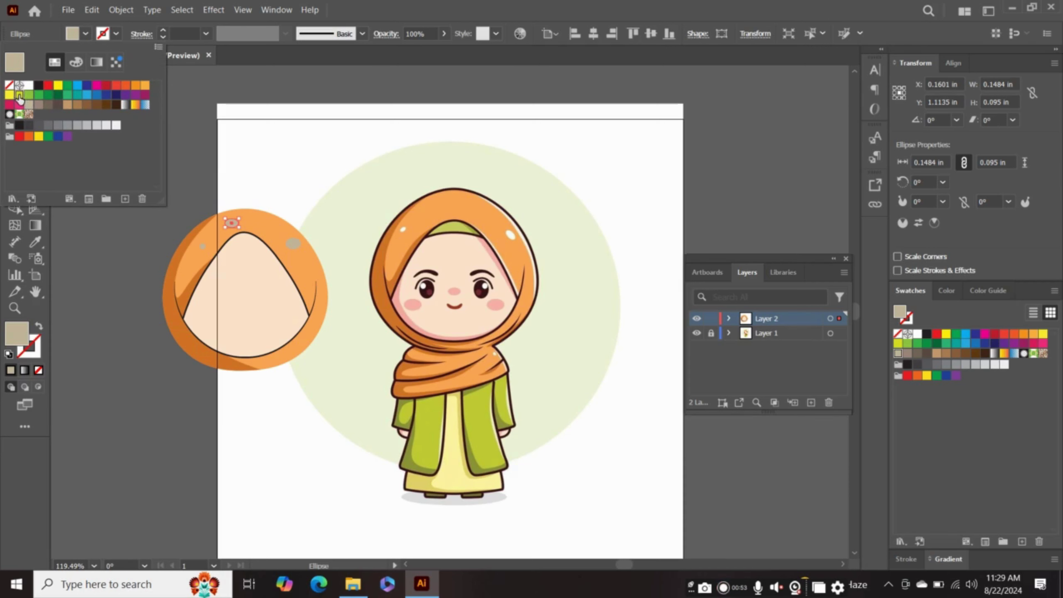
pyautogui.click(19, 97)
pyautogui.moveTo(264, 218); pyautogui.dragTo(280, 227)
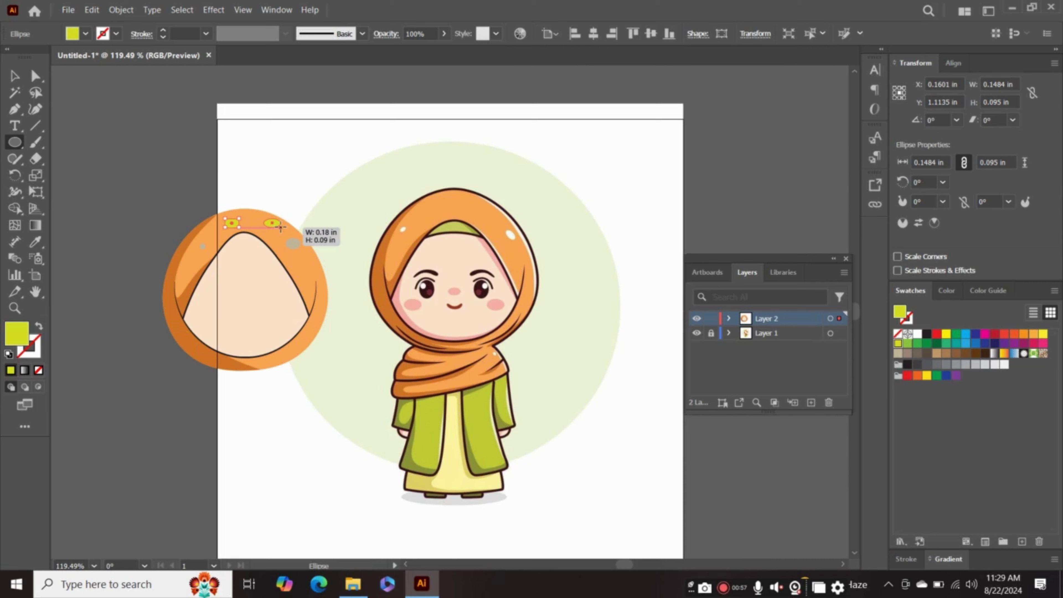
pyautogui.moveTo(281, 228); pyautogui.dragTo(272, 227)
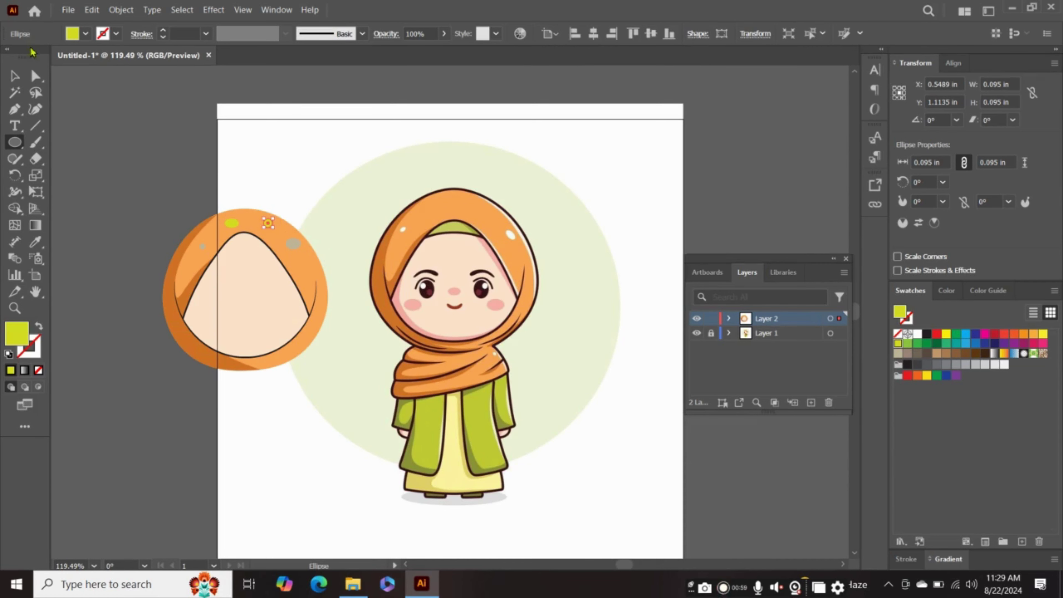
# Recolour the beige hijab dot green and remove a stray tiny ellipse
pyautogui.click(13, 76)
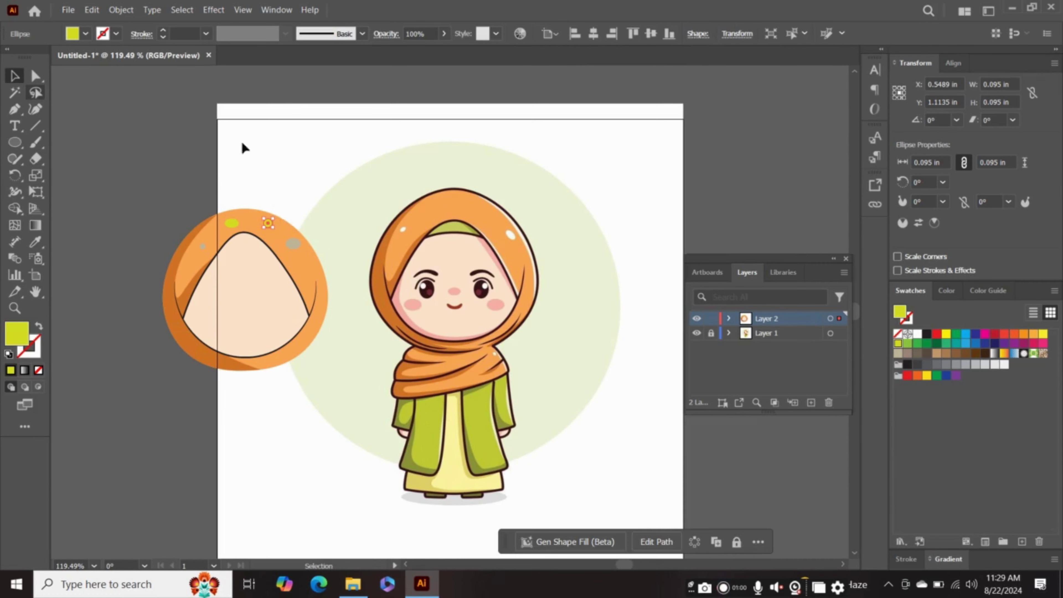
pyautogui.click(294, 244)
pyautogui.click(85, 34)
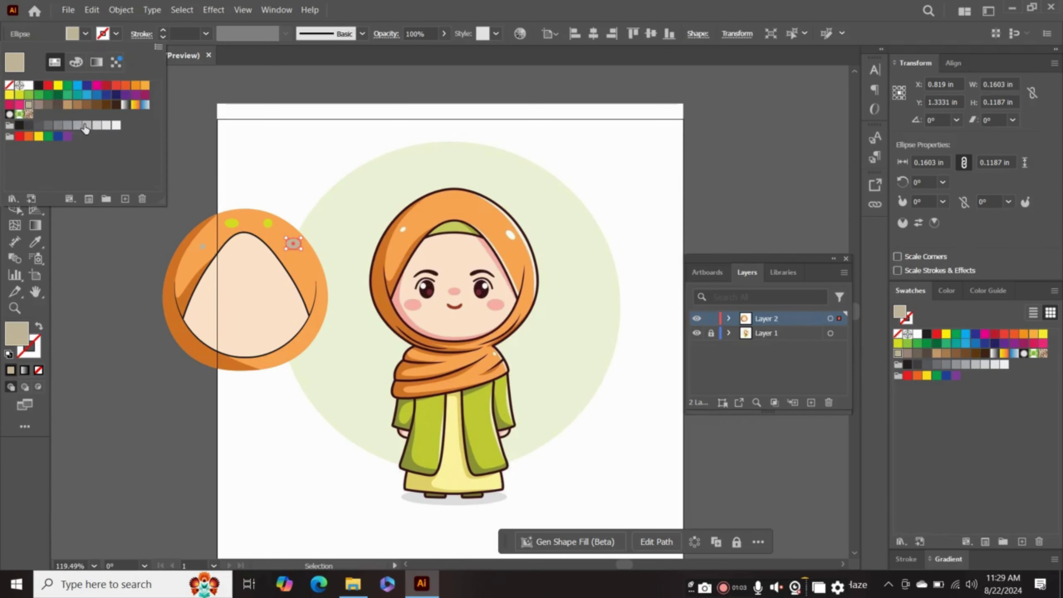
pyautogui.click(28, 95)
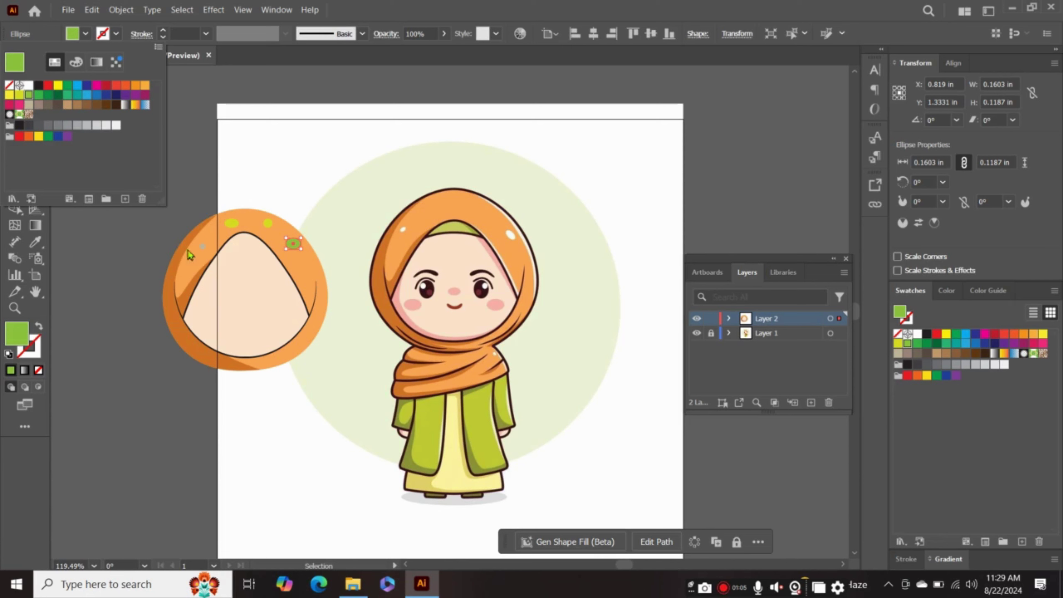
pyautogui.moveTo(202, 244); pyautogui.dragTo(205, 249)
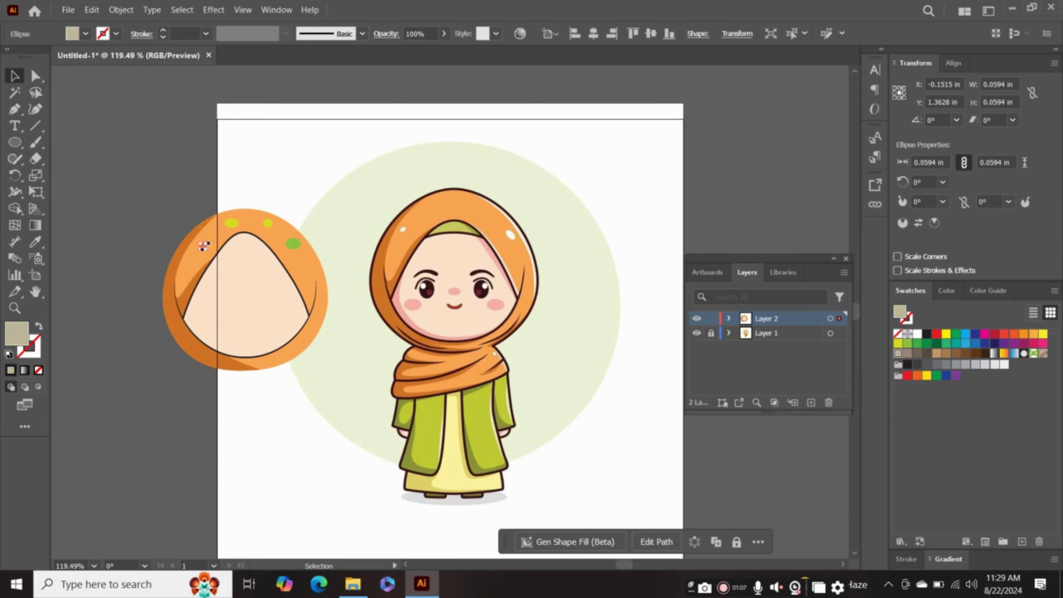
pyautogui.press('Delete')
# Draw a small circle on the hood's upper left and reduce its opacity
pyautogui.press('l')
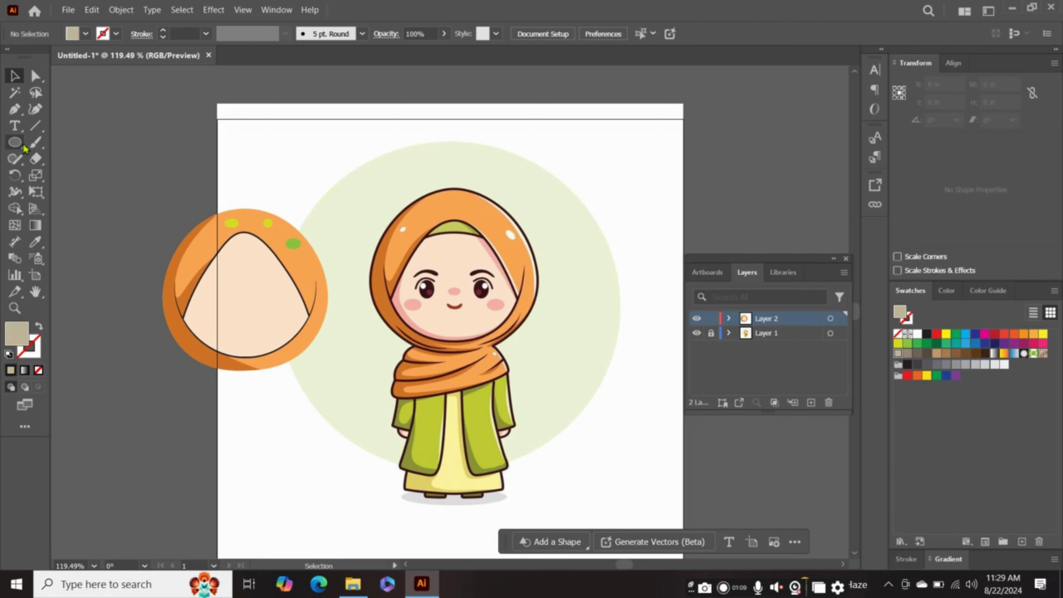
pyautogui.moveTo(196, 239); pyautogui.dragTo(204, 252)
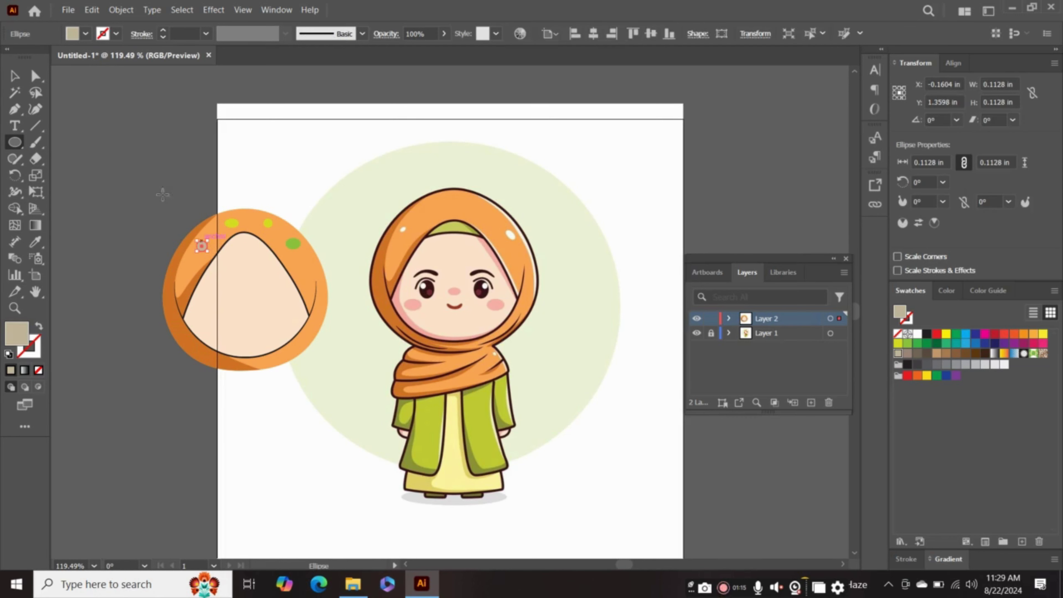
pyautogui.click(444, 34)
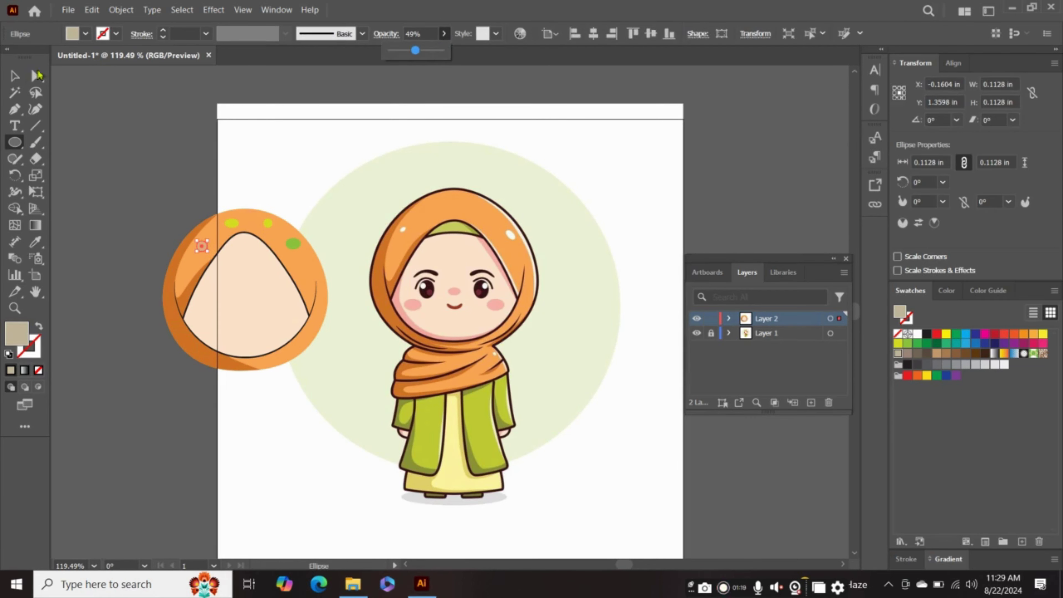
pyautogui.press('v')
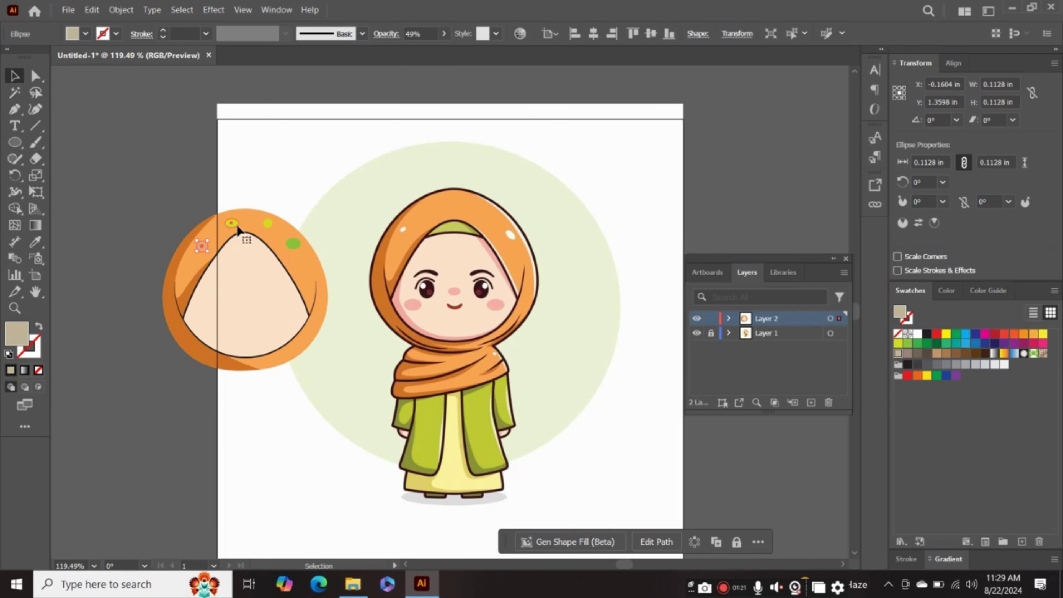
# Fade the hood-top dots to 69%, 38% and 43% opacity
pyautogui.click(233, 223)
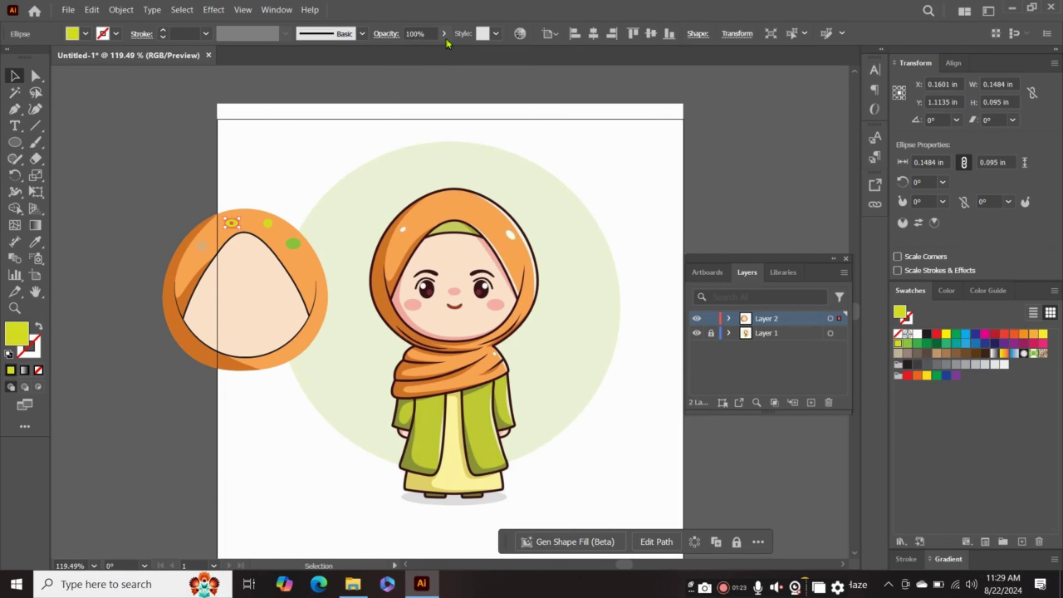
pyautogui.moveTo(445, 35); pyautogui.dragTo(429, 55)
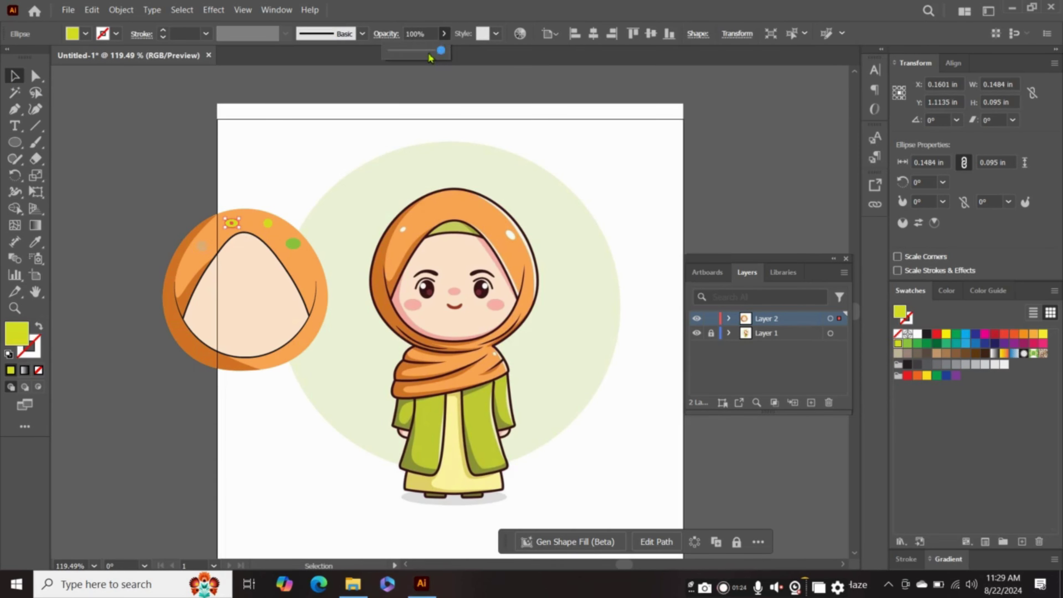
pyautogui.click(268, 223)
pyautogui.moveTo(443, 34); pyautogui.dragTo(411, 58)
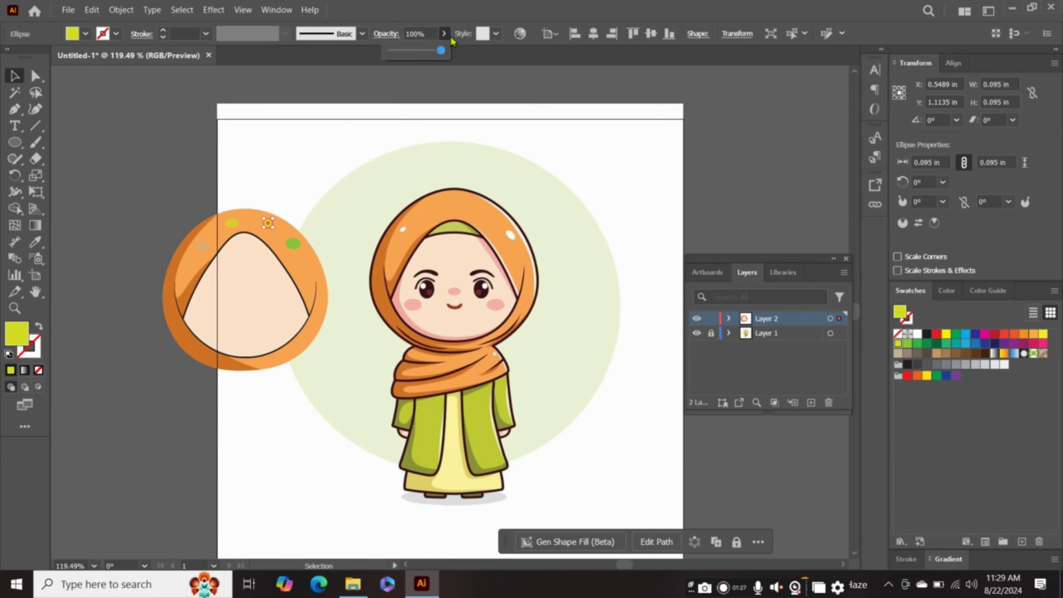
pyautogui.click(294, 244)
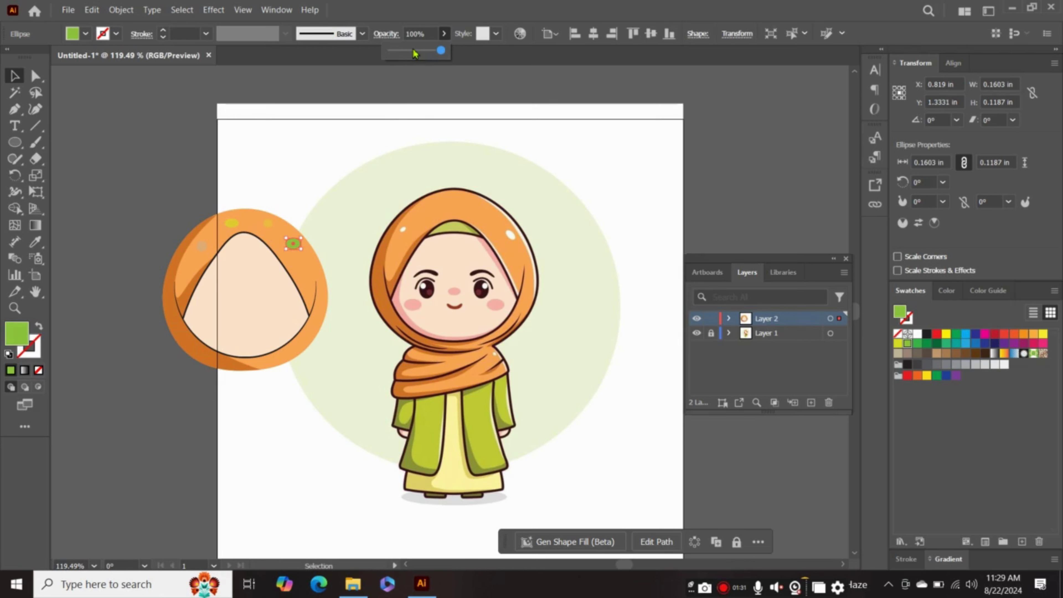
pyautogui.click(413, 51)
pyautogui.click(302, 195)
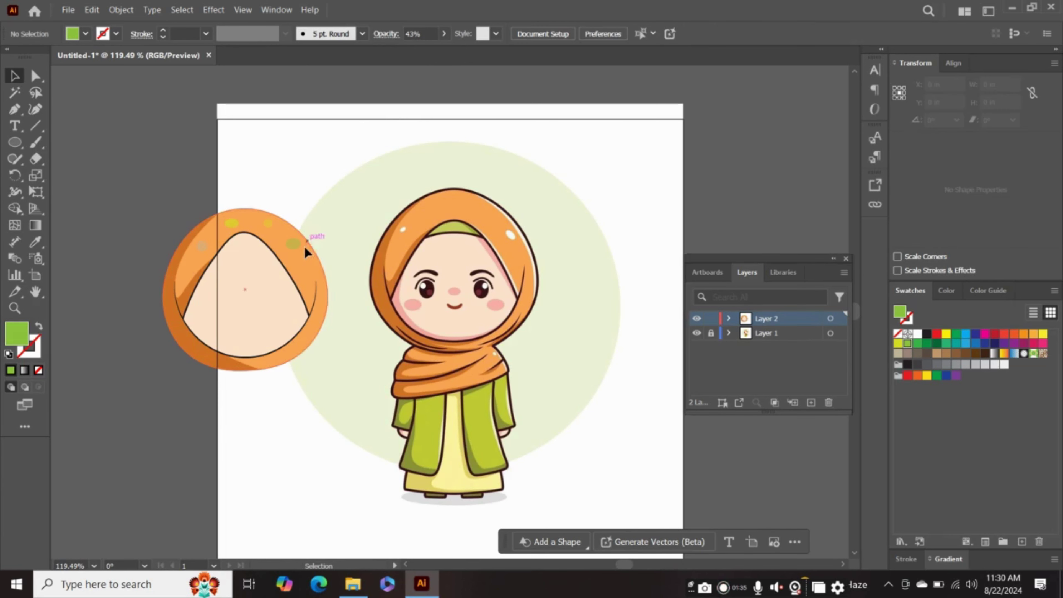
# Give the orange hood circle group a black 1 pt outline
pyautogui.click(319, 256)
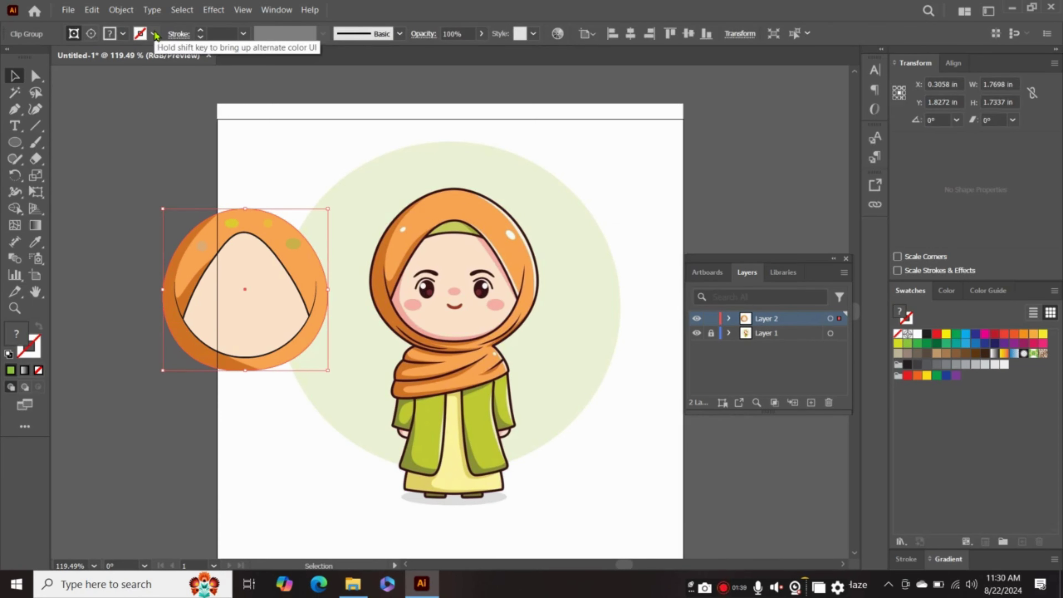
pyautogui.click(154, 34)
pyautogui.click(39, 87)
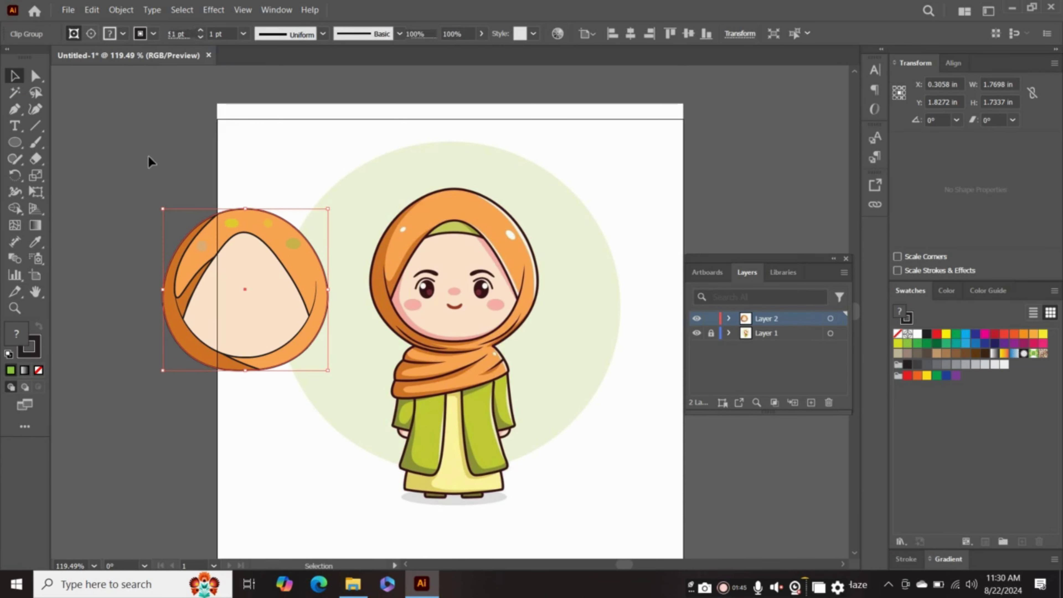
pyautogui.click(153, 152)
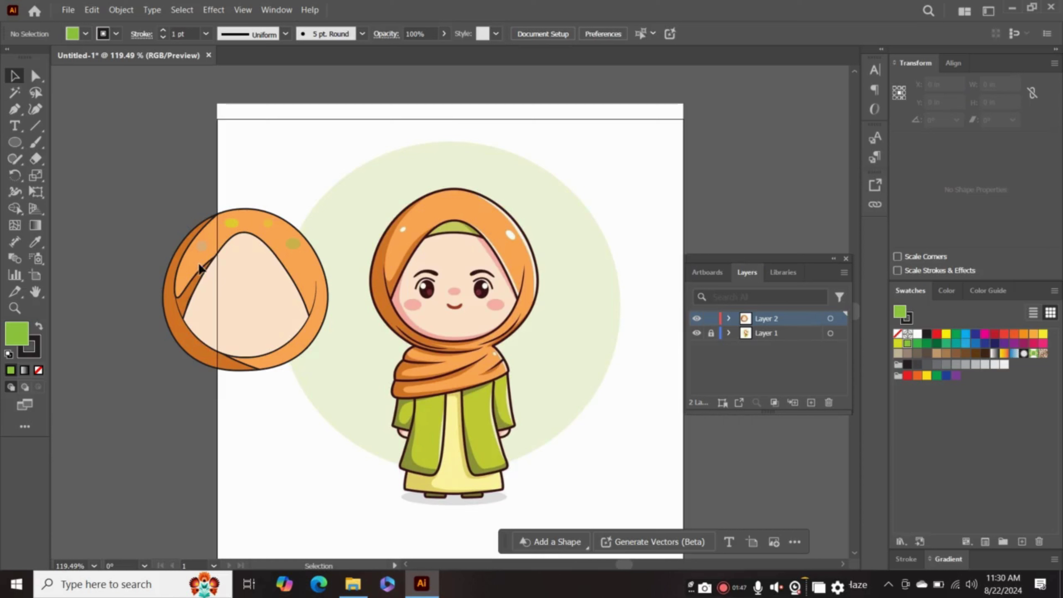
# Remove the outline from the darker inner crescent inside the hood group
pyautogui.doubleClick(188, 290)
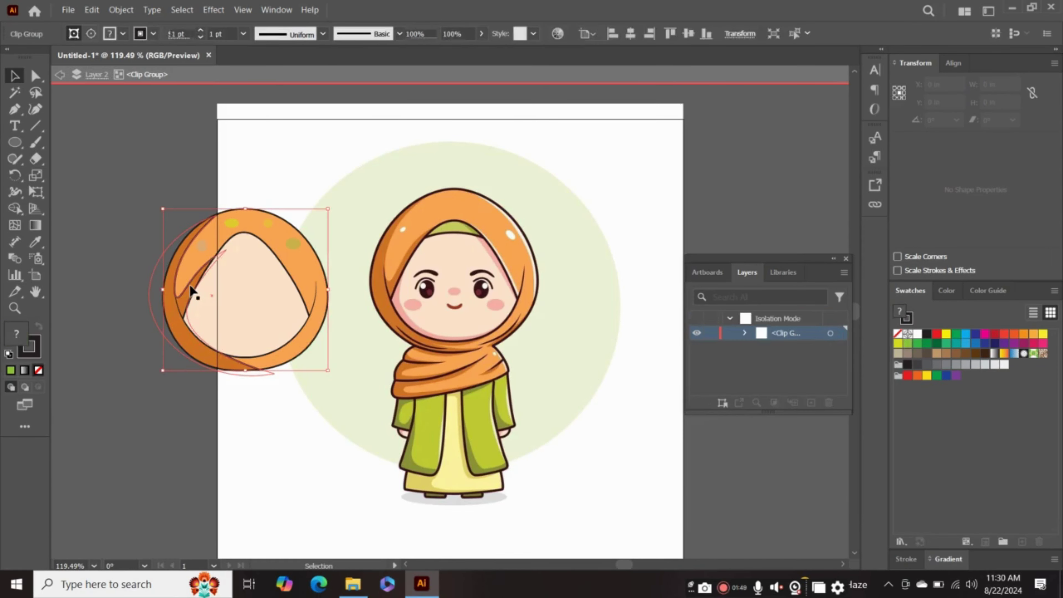
pyautogui.click(190, 289)
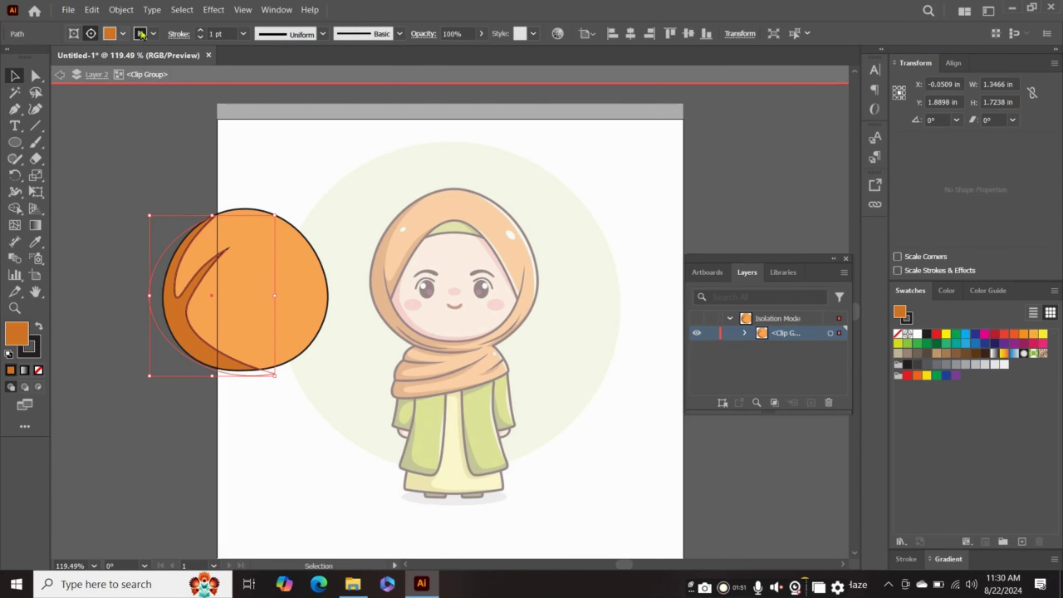
pyautogui.click(156, 35)
pyautogui.click(9, 86)
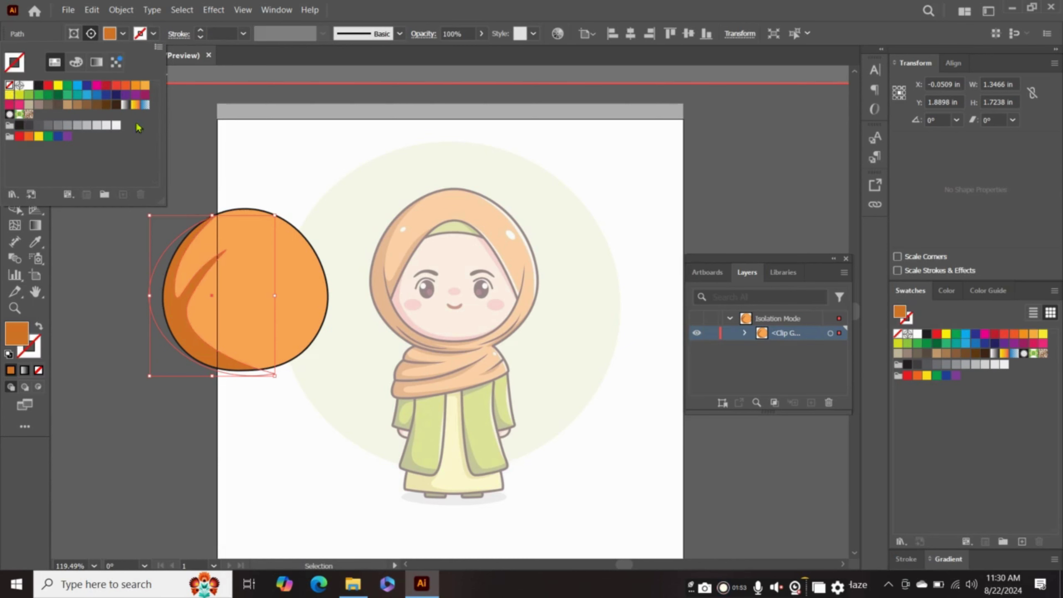
pyautogui.press('Escape')
pyautogui.press('Escape')
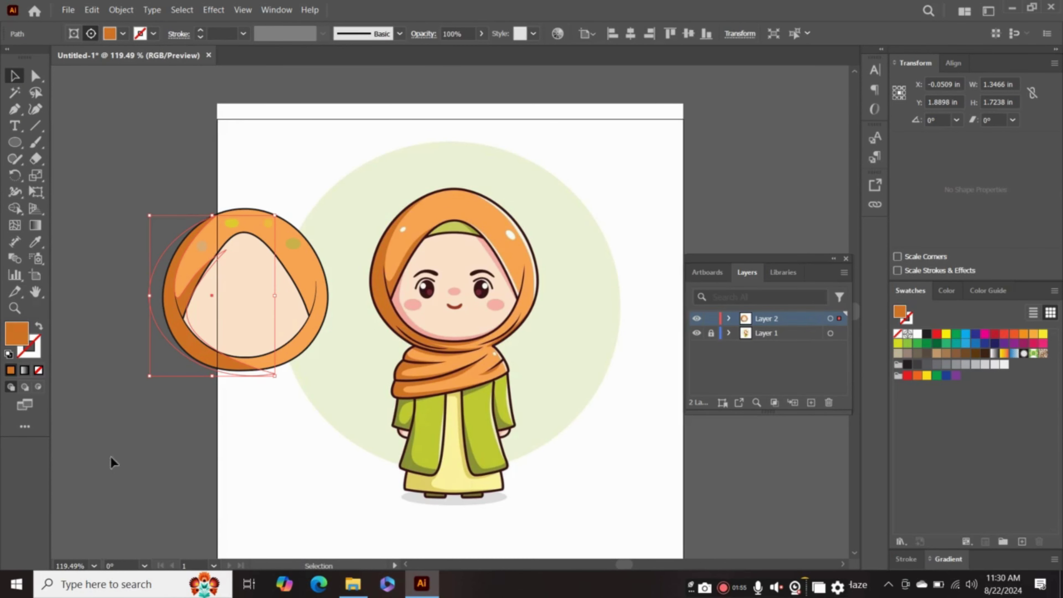
pyautogui.click(170, 463)
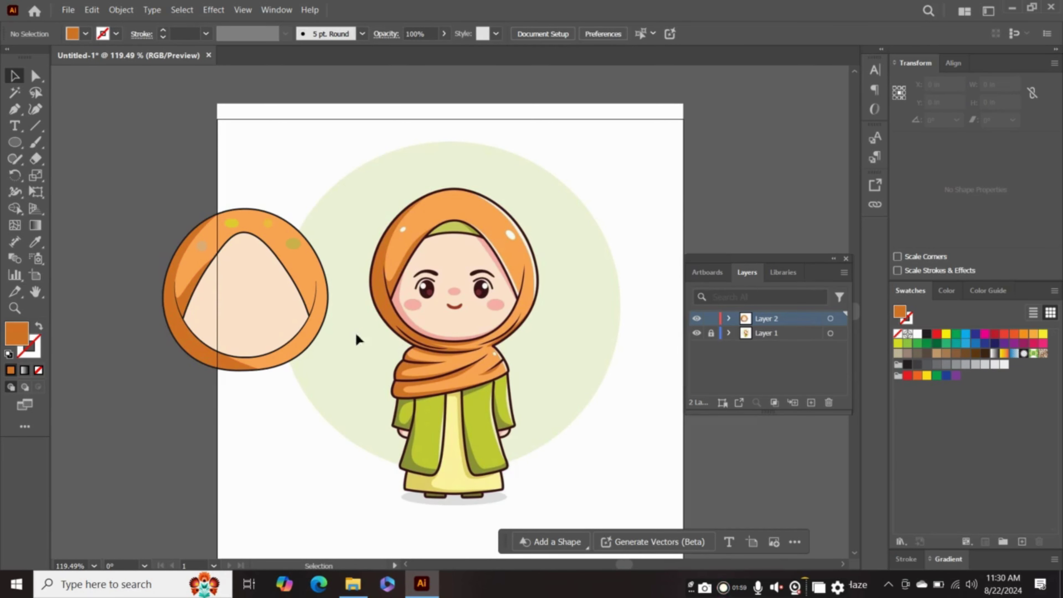
pyautogui.click(15, 142)
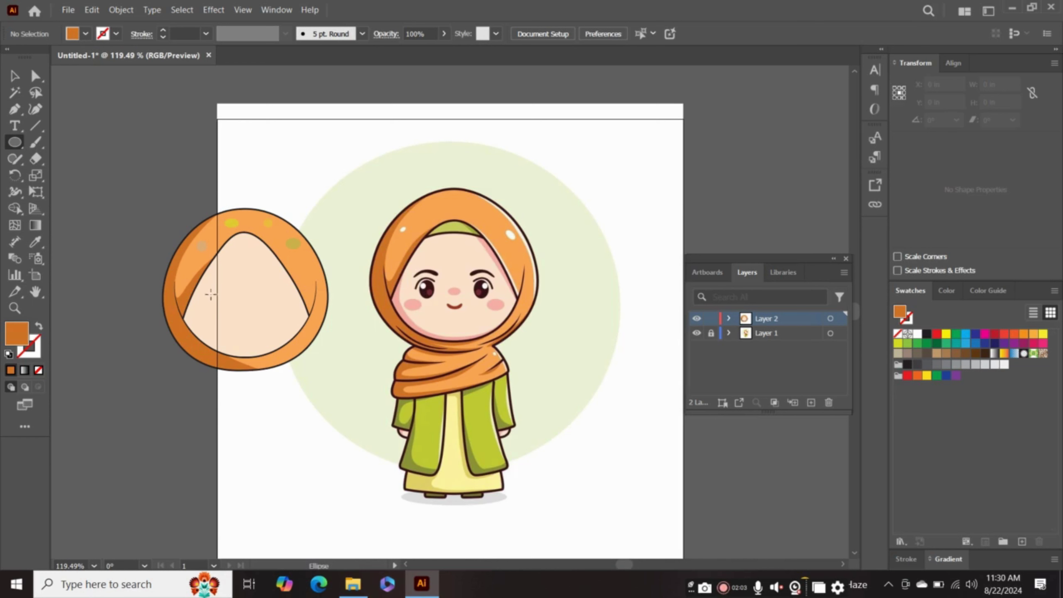
# Draw a small black-filled oval near the bottom of the artboard
pyautogui.moveTo(263, 463); pyautogui.dragTo(279, 485)
pyautogui.click(78, 34)
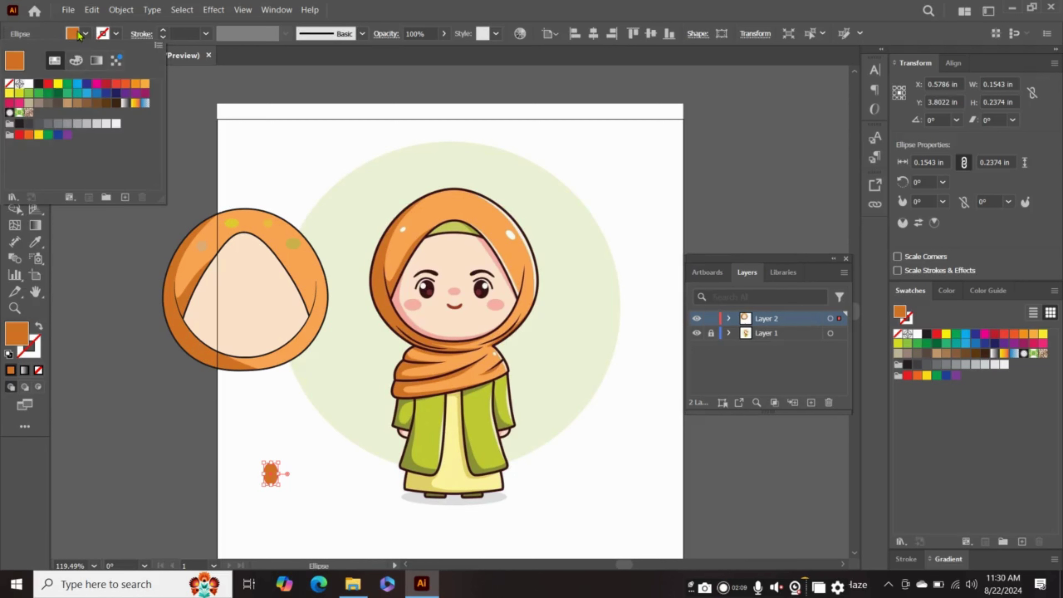
pyautogui.click(37, 84)
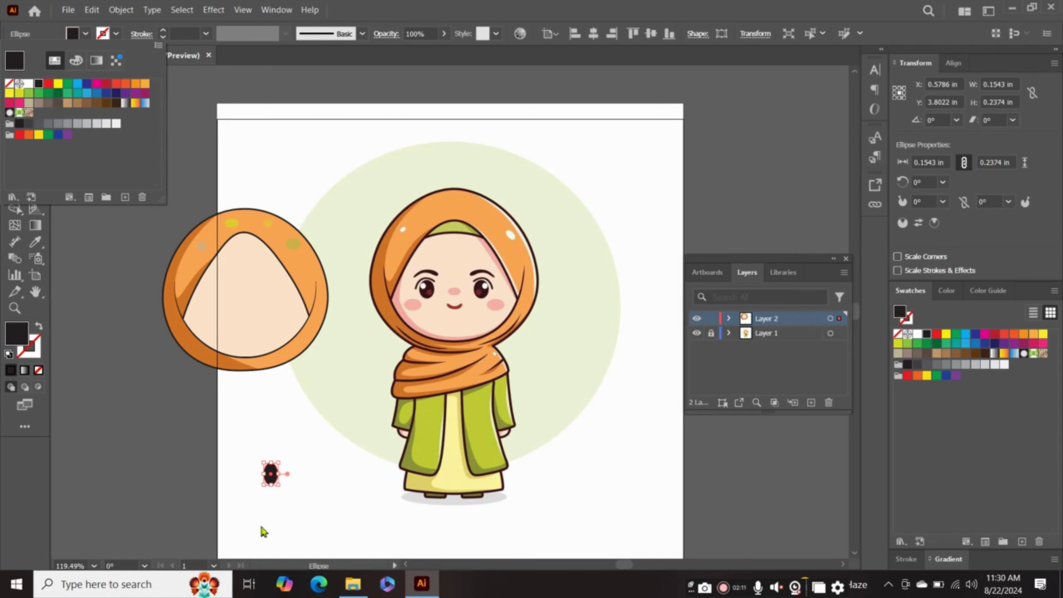
pyautogui.click(299, 509)
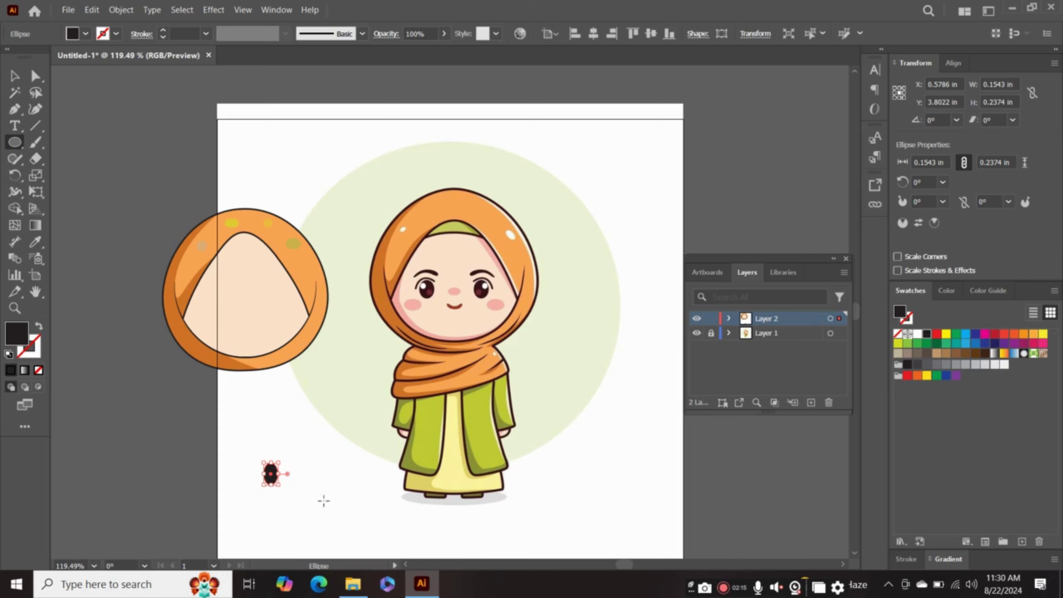
# Draw a tiny white-filled circle beside the black oval
pyautogui.moveTo(324, 501); pyautogui.dragTo(329, 506)
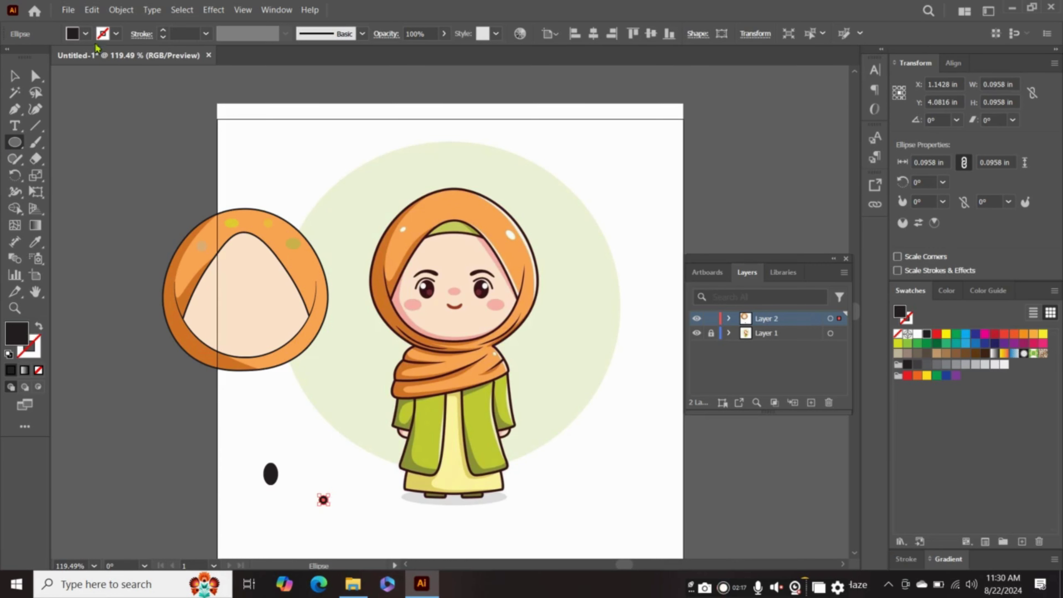
pyautogui.click(85, 34)
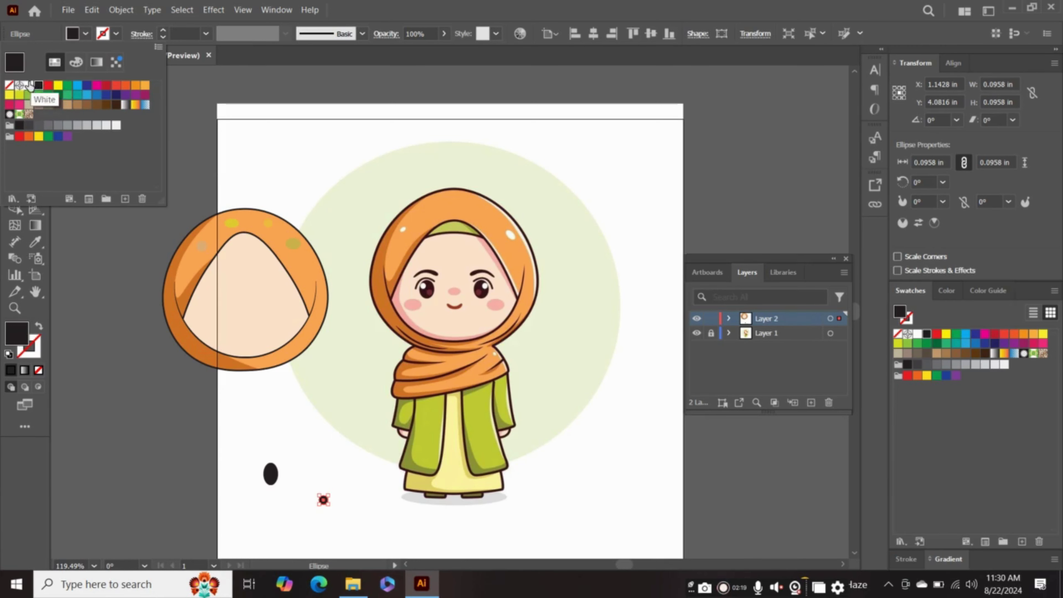
pyautogui.click(30, 85)
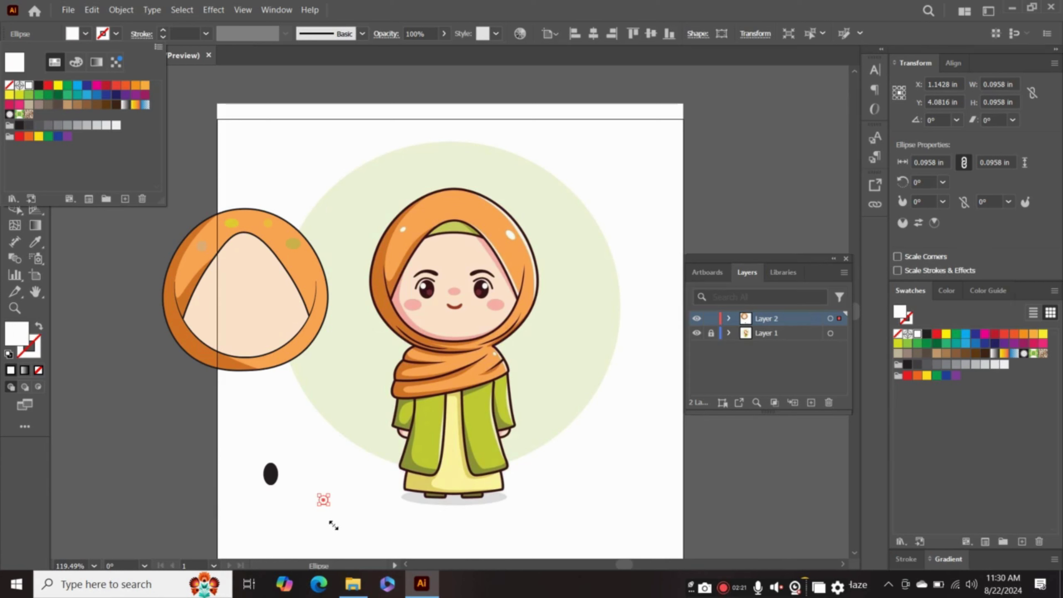
pyautogui.click(110, 352)
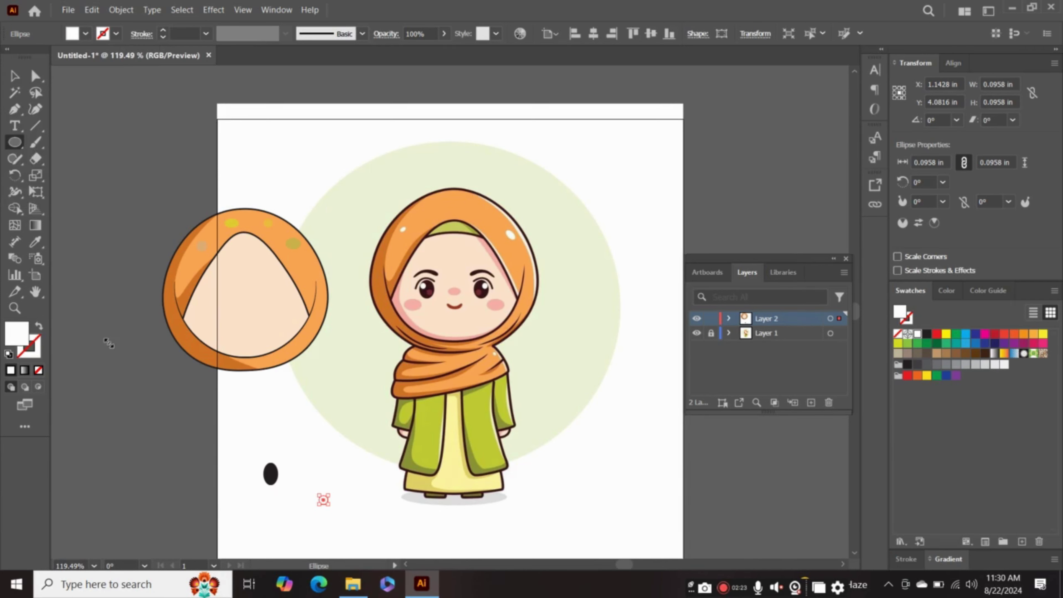
pyautogui.click(15, 127)
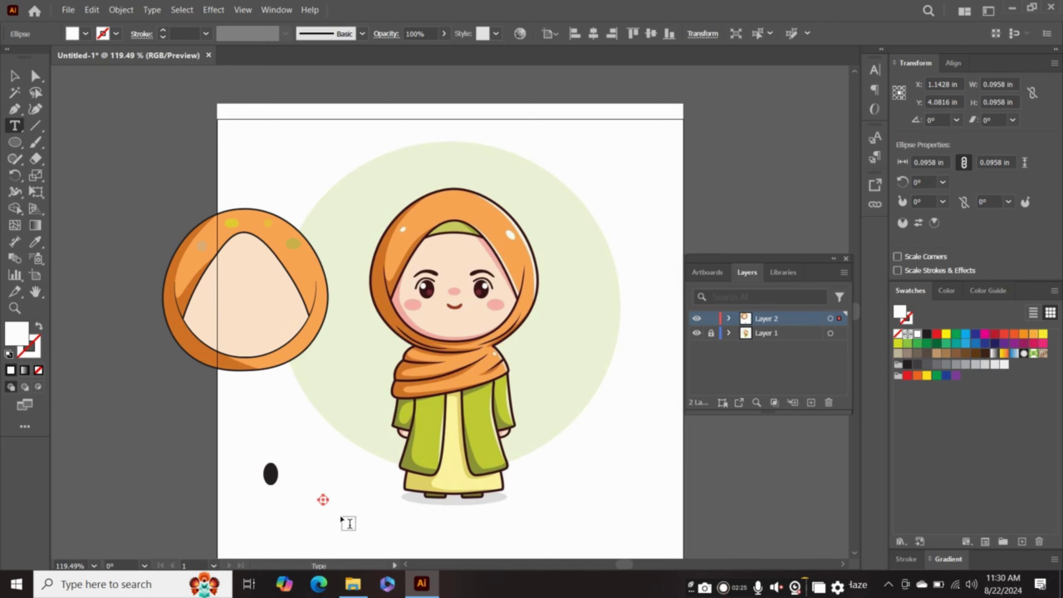
# Draw another small circle and fill it magenta
pyautogui.click(15, 143)
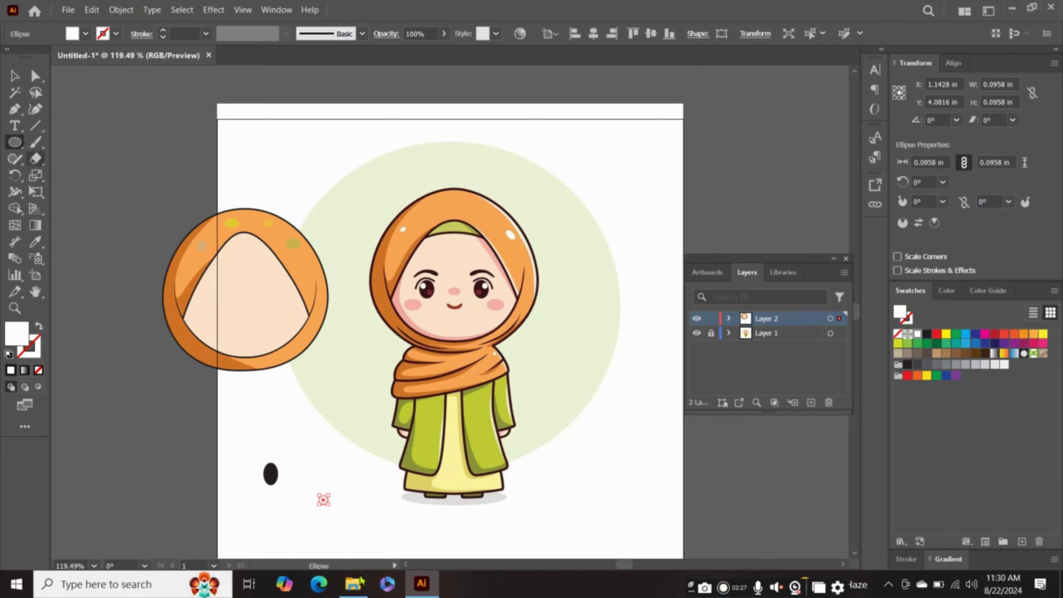
pyautogui.moveTo(331, 514); pyautogui.dragTo(341, 523)
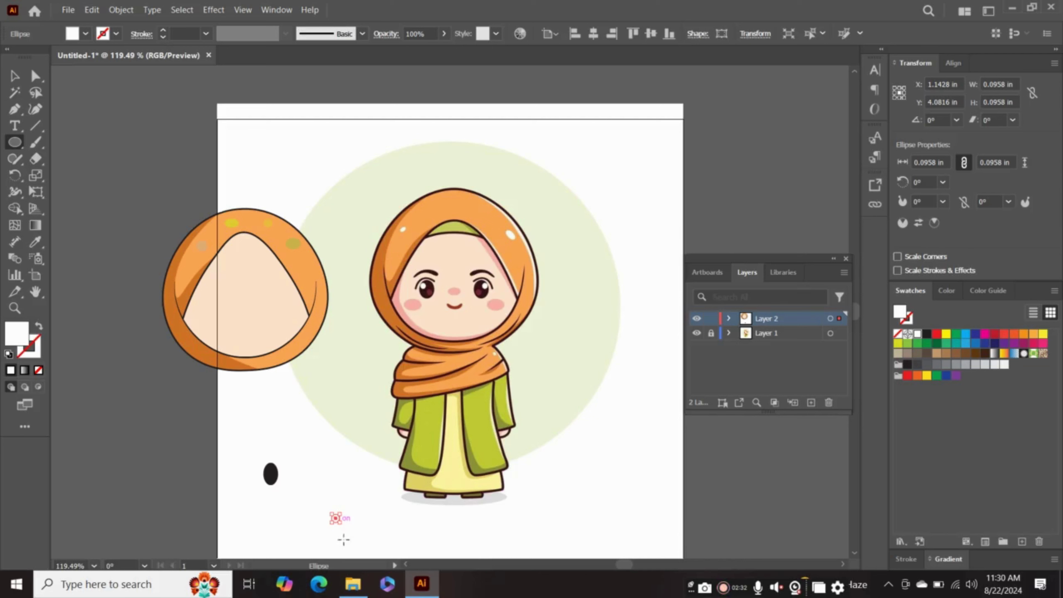
pyautogui.click(85, 34)
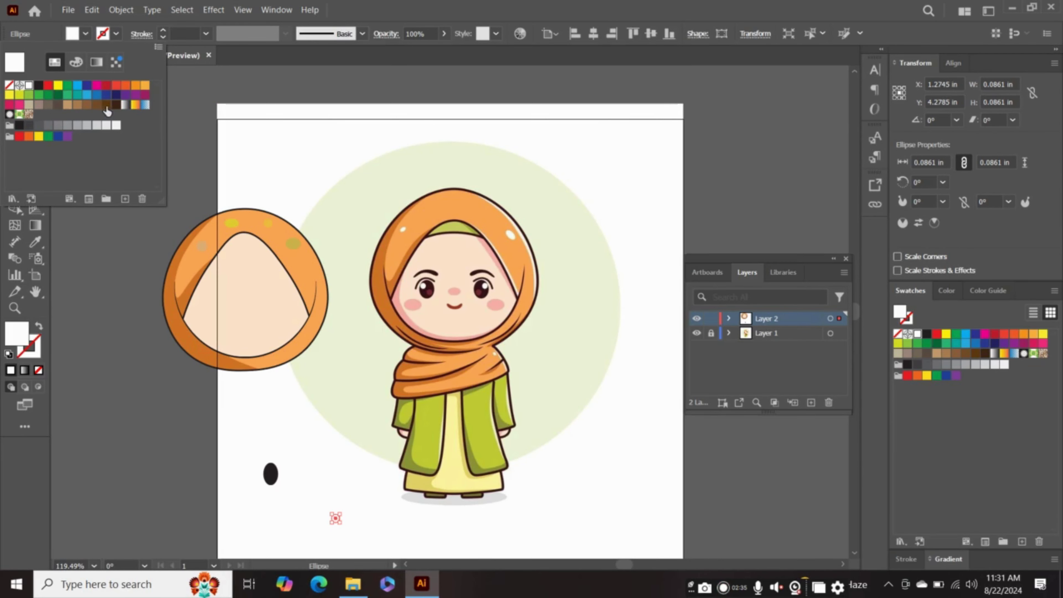
pyautogui.click(146, 95)
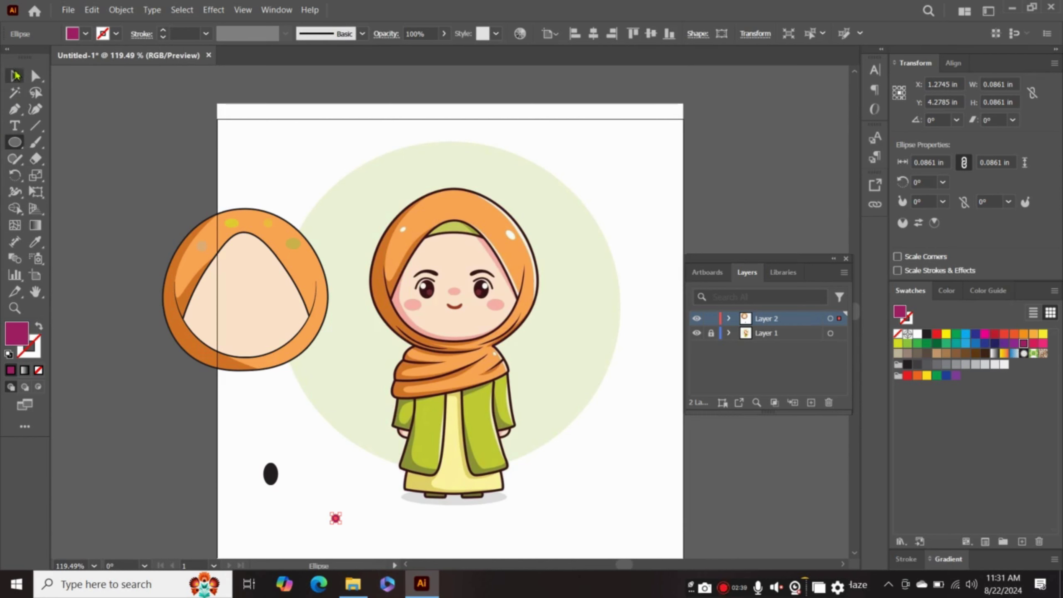
# Move the magenta circle onto the lower part of the black eye oval
pyautogui.press('v')
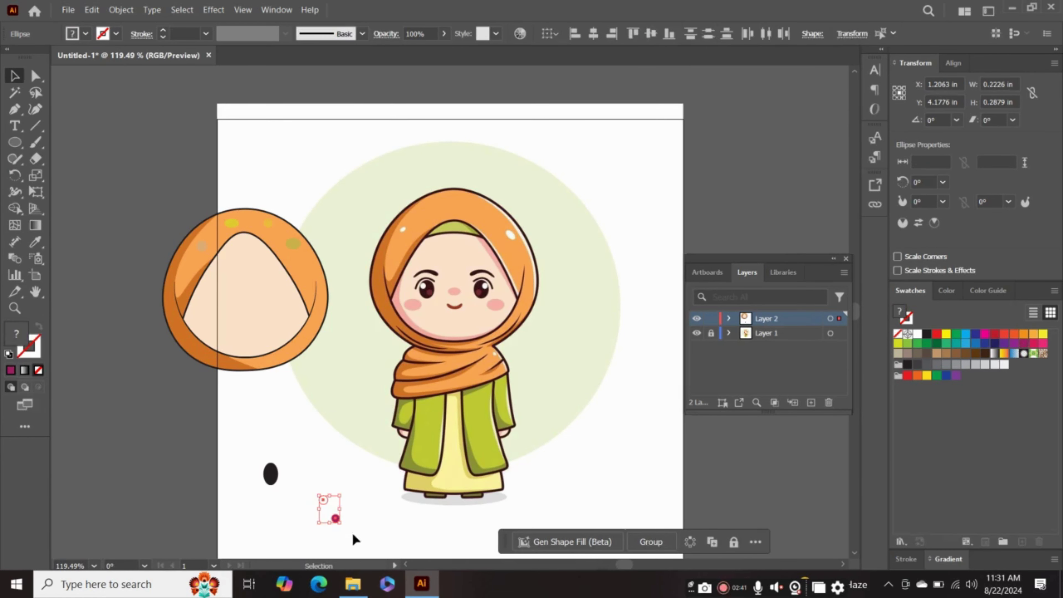
pyautogui.click(351, 532)
pyautogui.moveTo(336, 520); pyautogui.dragTo(273, 481)
pyautogui.click(331, 509)
pyautogui.click(297, 483)
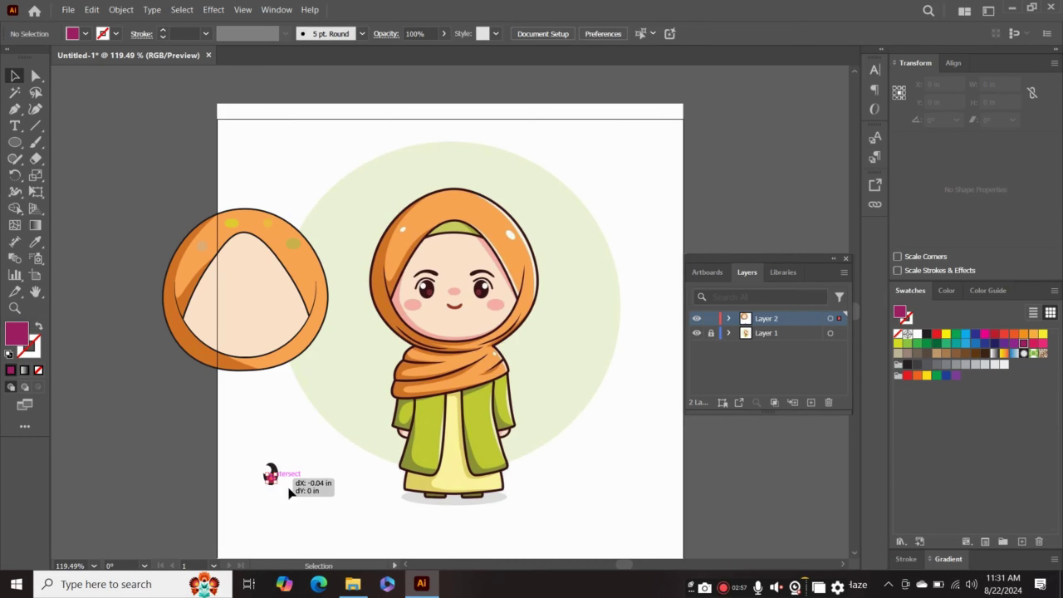
pyautogui.moveTo(272, 484); pyautogui.dragTo(273, 485)
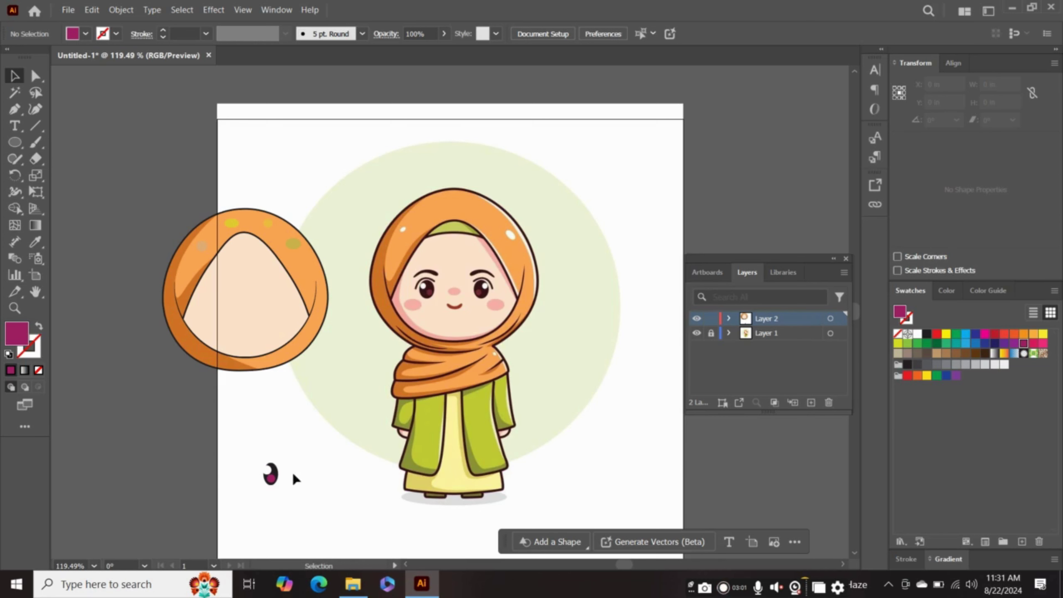
# Recolour the eye's small inner circle dark crimson
pyautogui.click(268, 470)
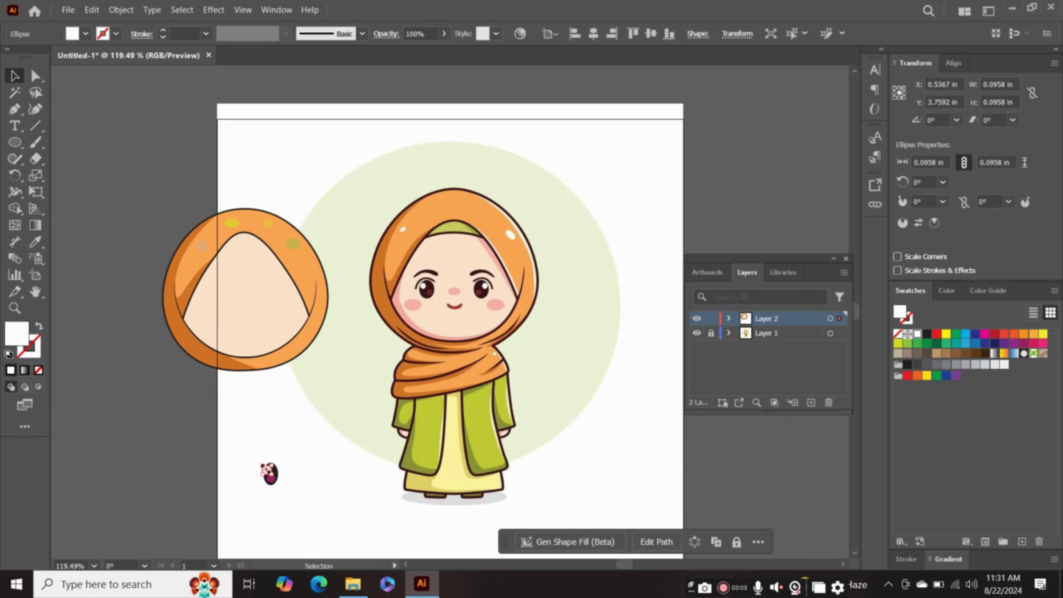
pyautogui.click(229, 464)
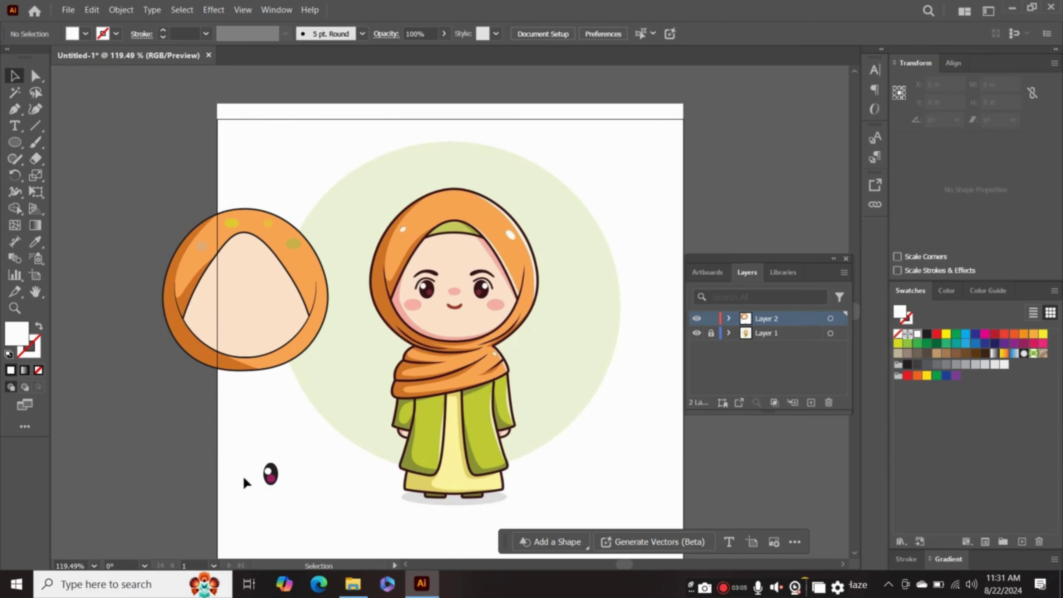
pyautogui.click(271, 478)
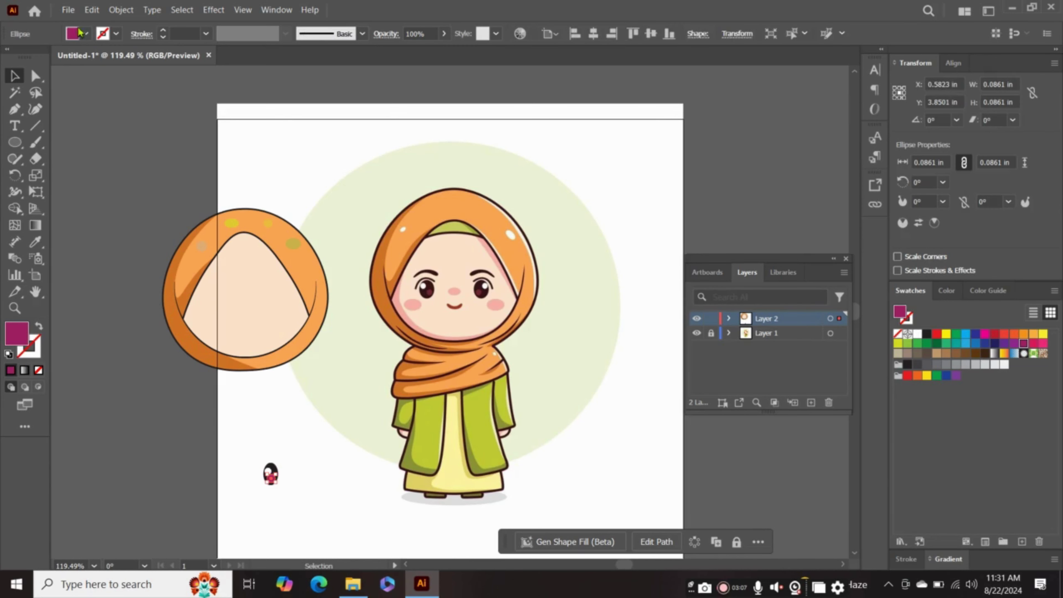
pyautogui.click(86, 34)
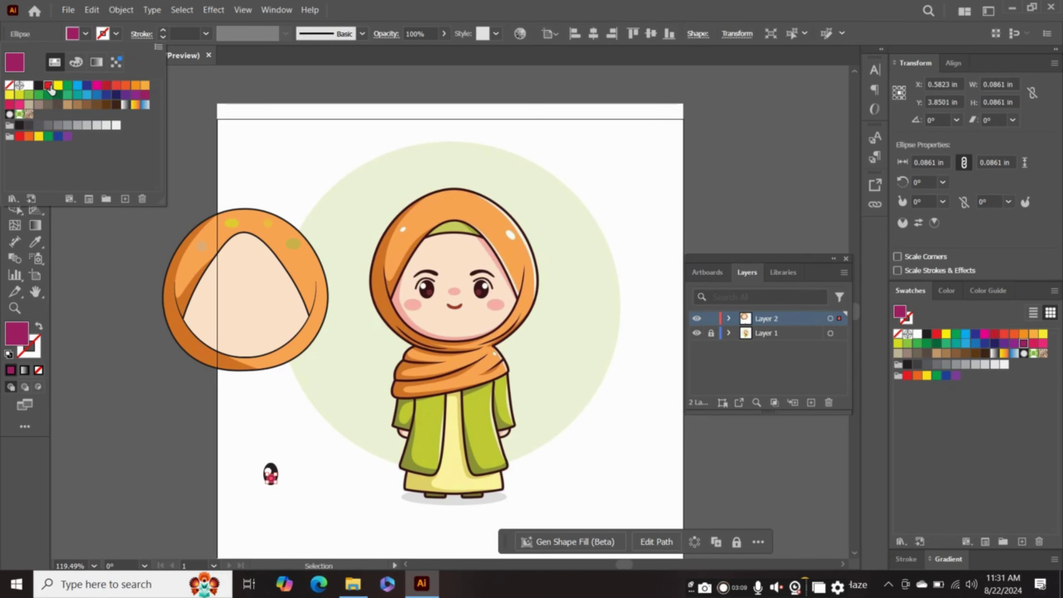
pyautogui.click(48, 85)
pyautogui.click(108, 88)
pyautogui.click(232, 507)
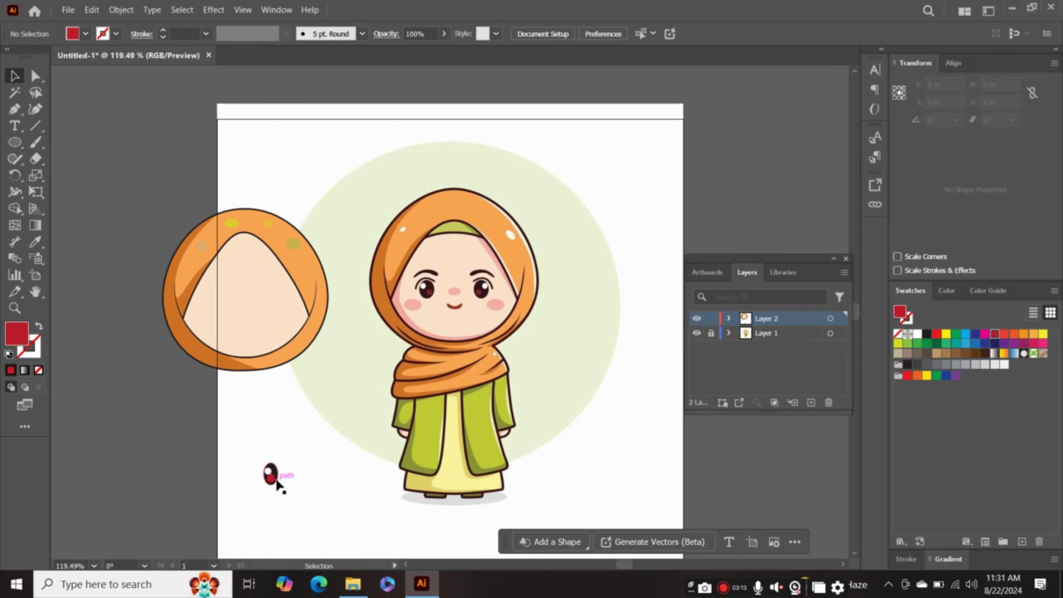
# Lower the crimson eye circle's opacity, finishing at 76%
pyautogui.moveTo(273, 476); pyautogui.dragTo(270, 475)
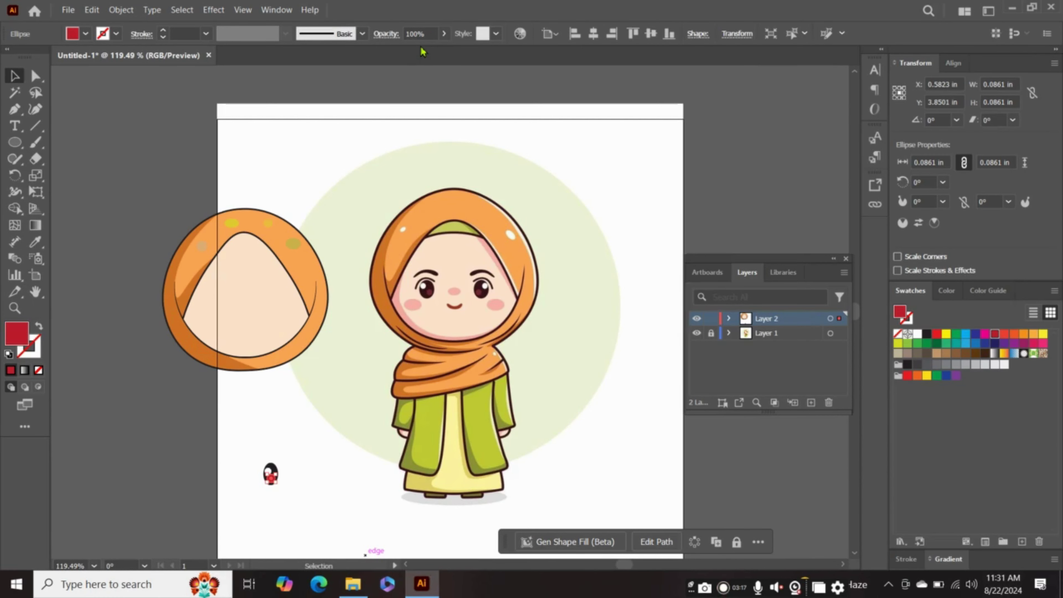
pyautogui.click(444, 34)
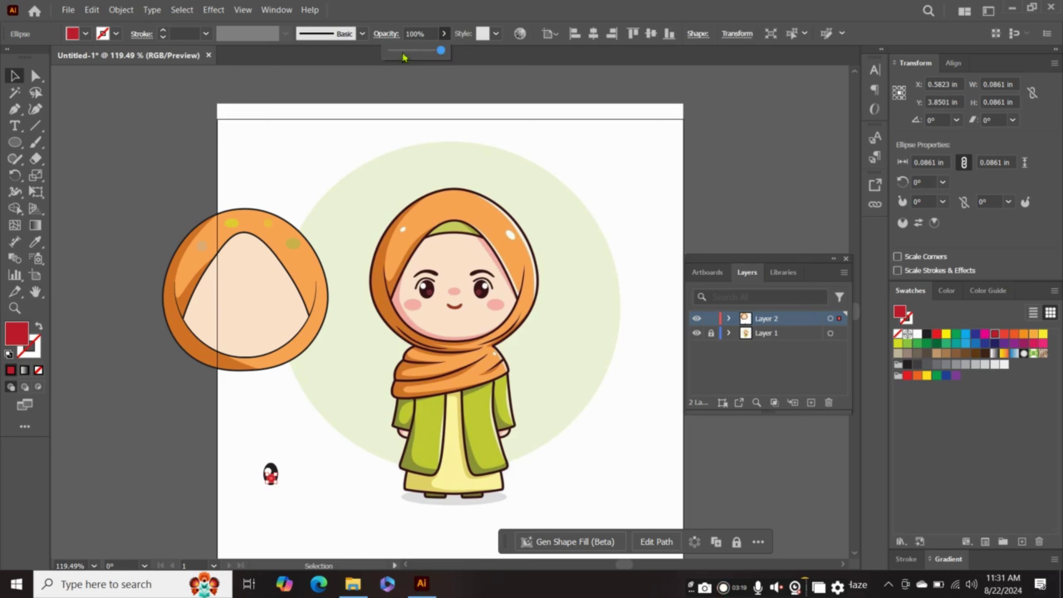
pyautogui.click(410, 51)
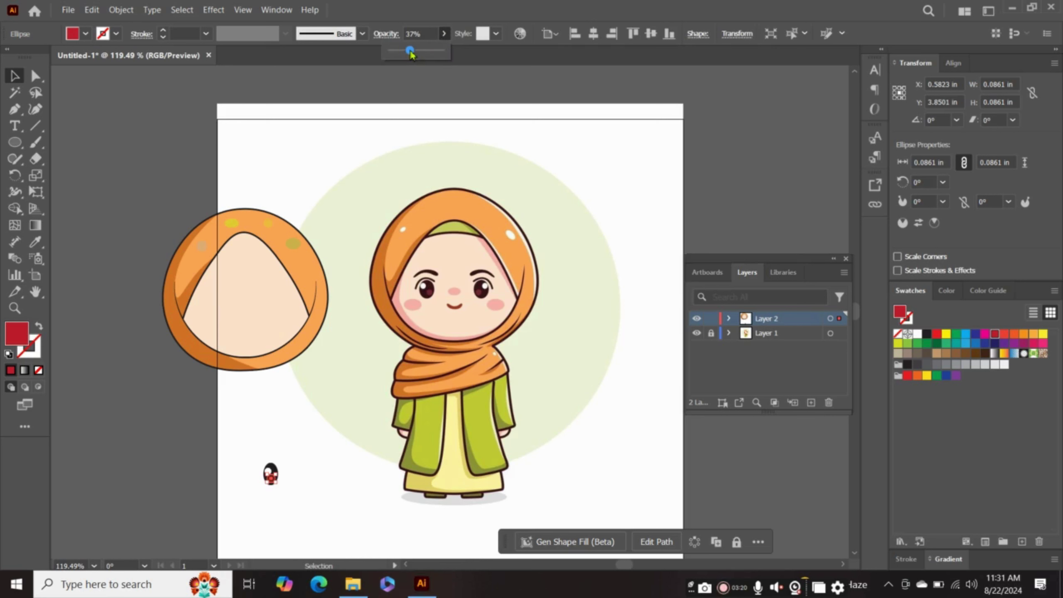
pyautogui.click(263, 441)
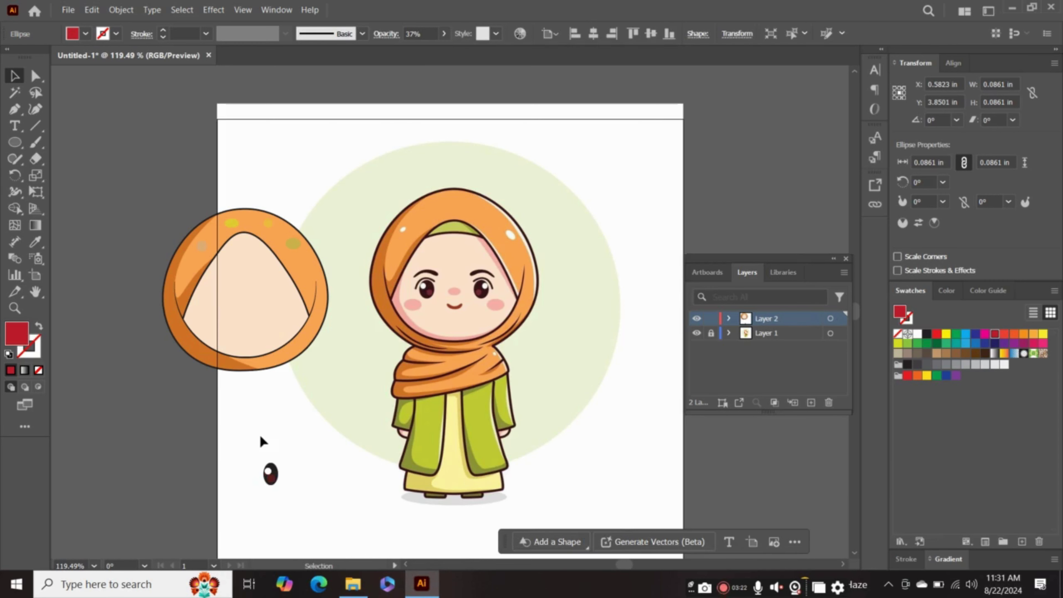
pyautogui.click(276, 483)
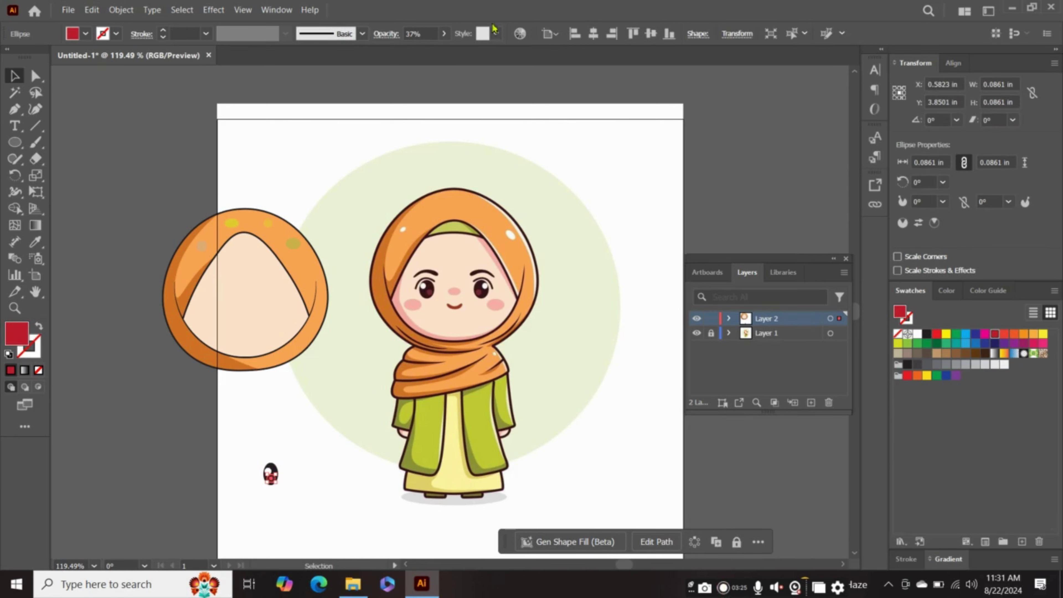
pyautogui.click(444, 33)
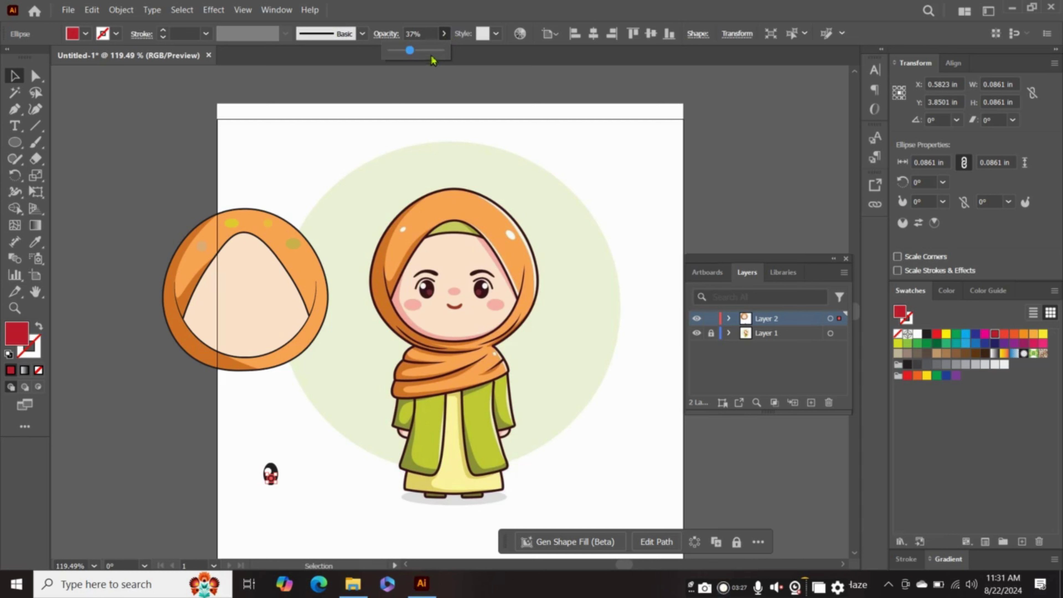
pyautogui.click(246, 494)
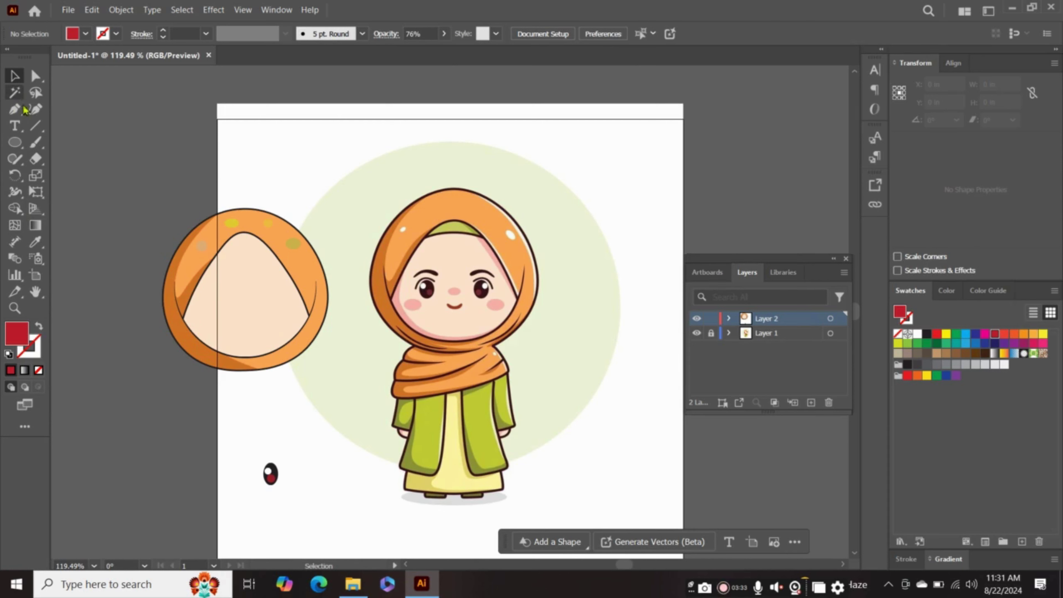
# Draw a short line above the eye and bend it into an upward arc
pyautogui.click(36, 126)
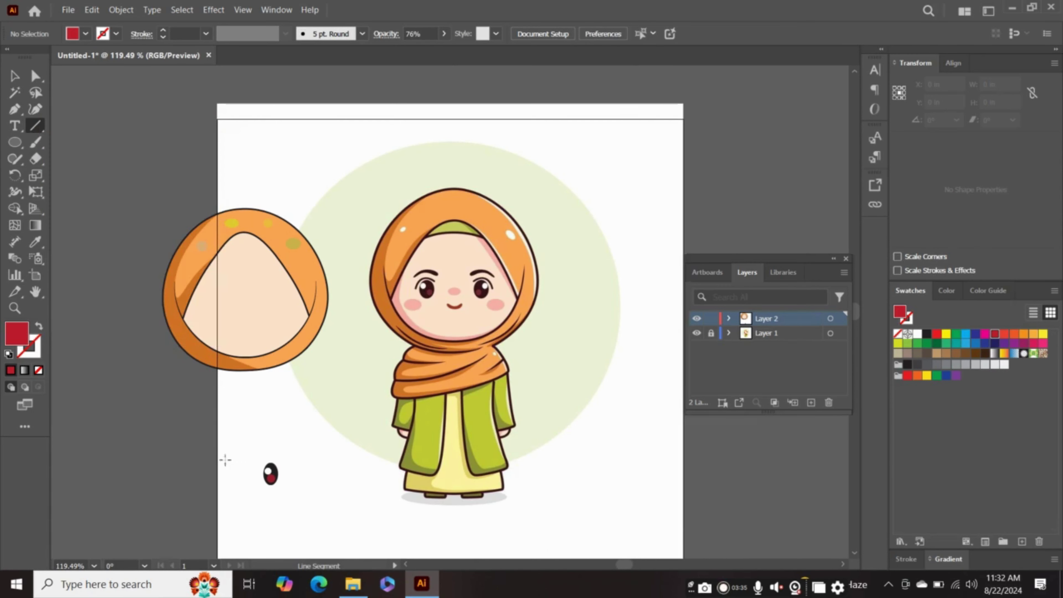
pyautogui.moveTo(253, 462); pyautogui.dragTo(287, 453)
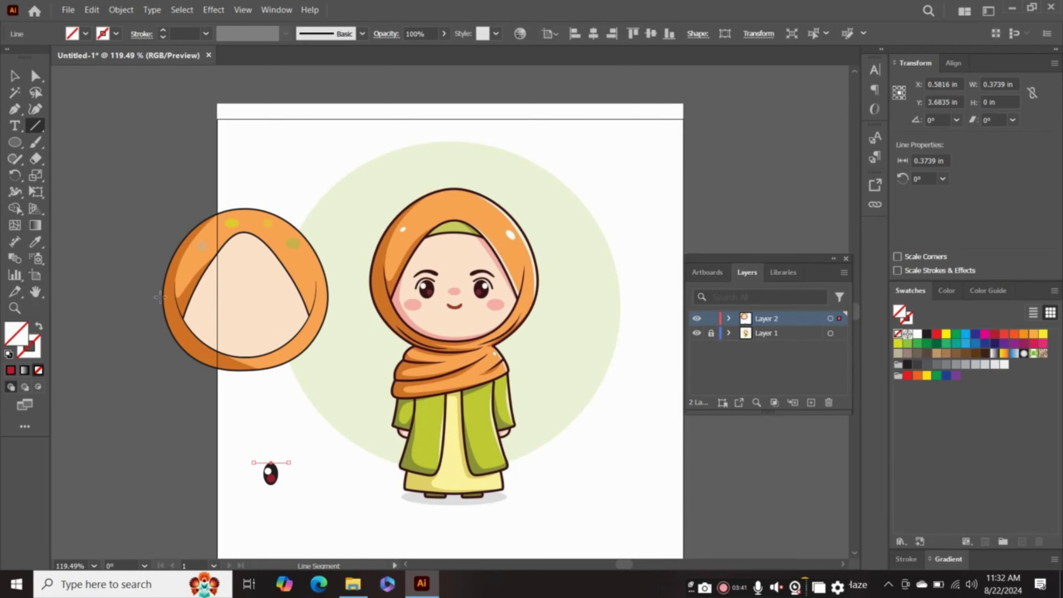
pyautogui.click(35, 109)
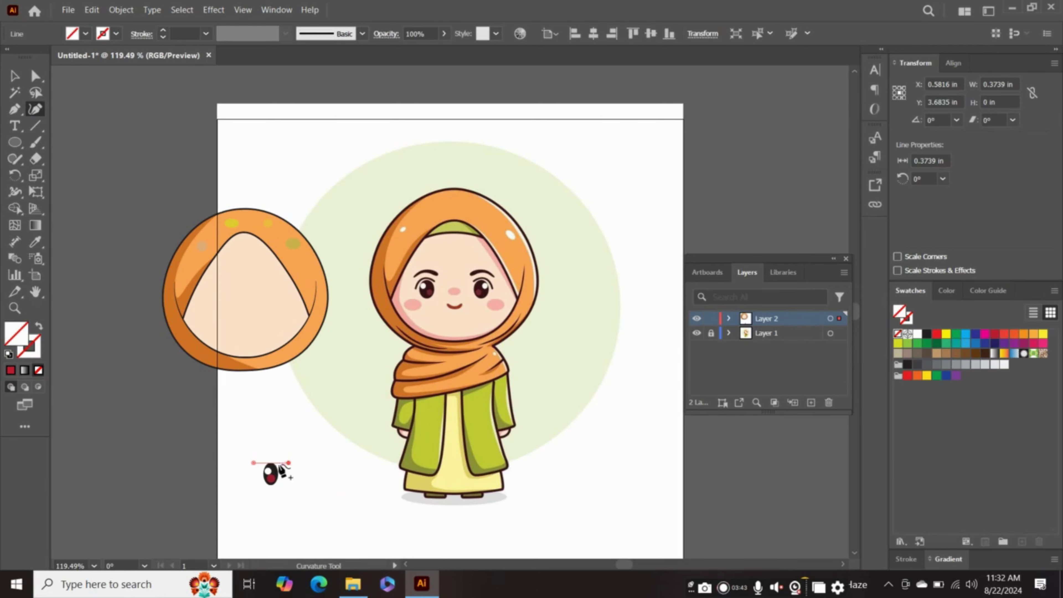
pyautogui.moveTo(271, 463); pyautogui.dragTo(275, 455)
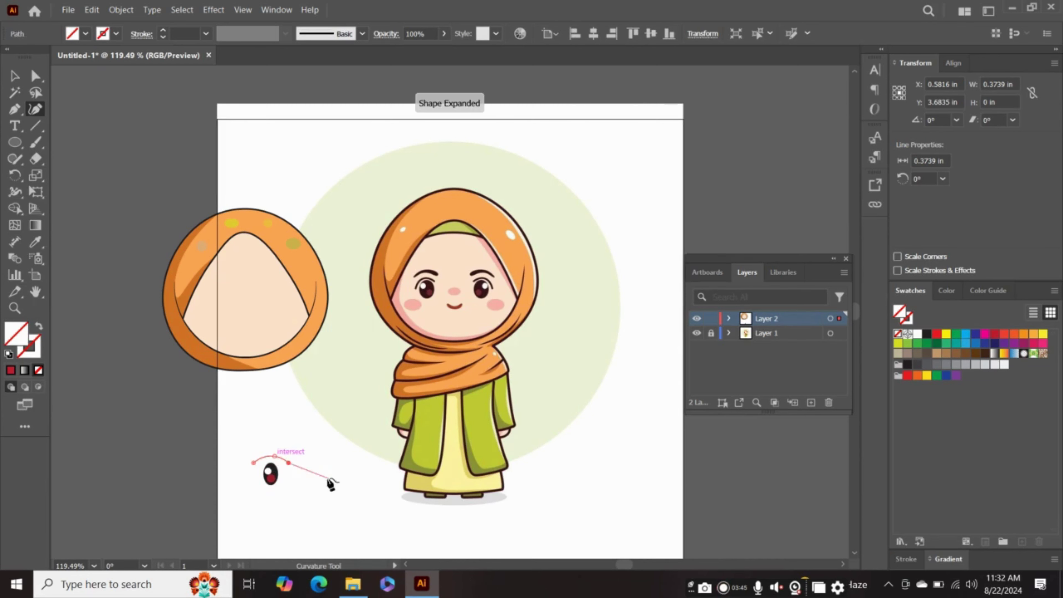
pyautogui.click(13, 76)
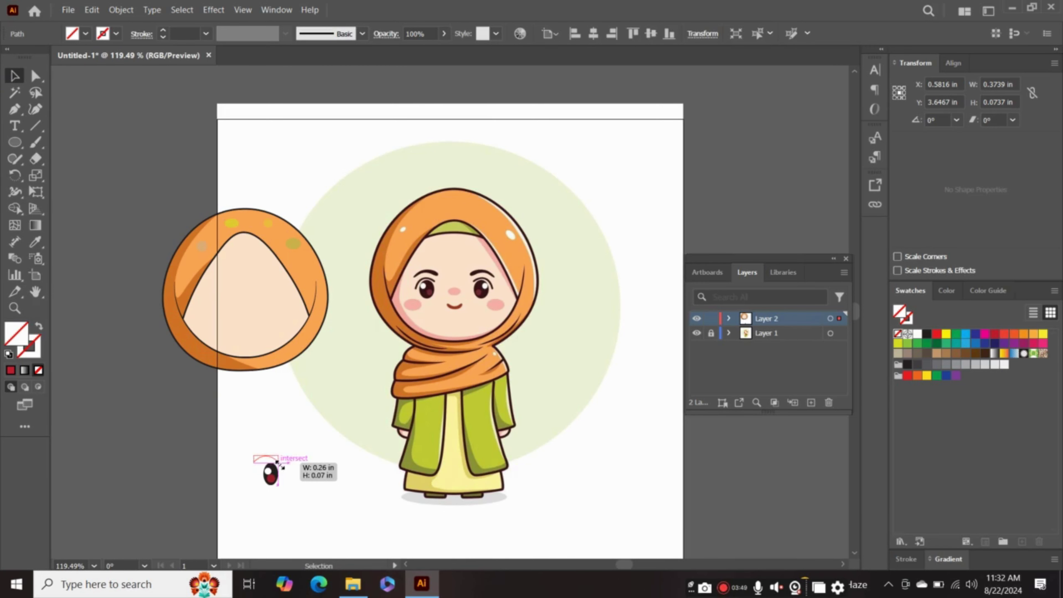
pyautogui.moveTo(287, 464); pyautogui.dragTo(284, 463)
# Give the eyelid arc a black 1 pt stroke and copy it upward as an eyebrow
pyautogui.click(118, 34)
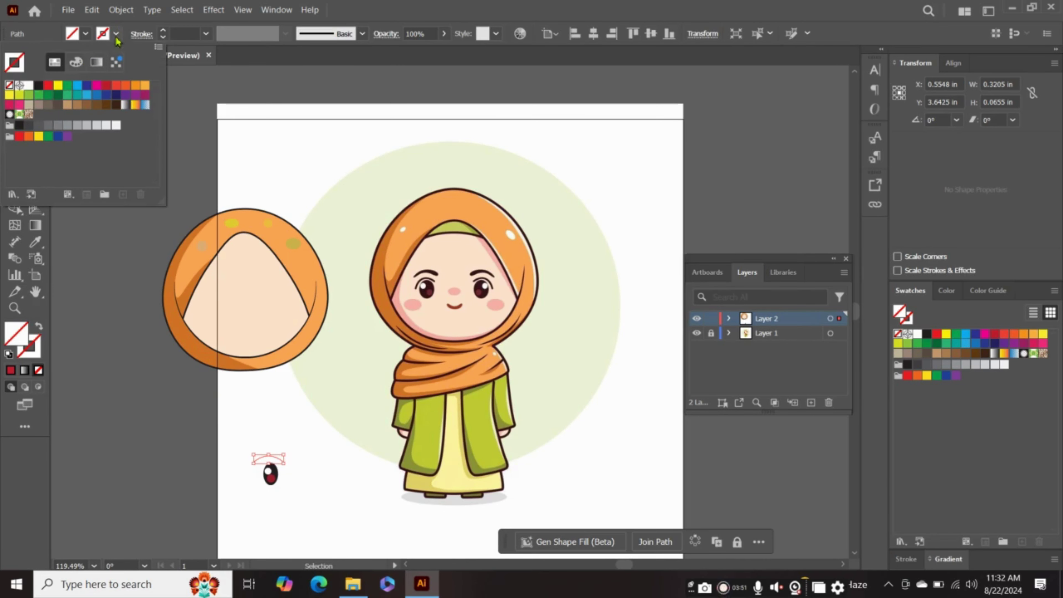
pyautogui.click(38, 85)
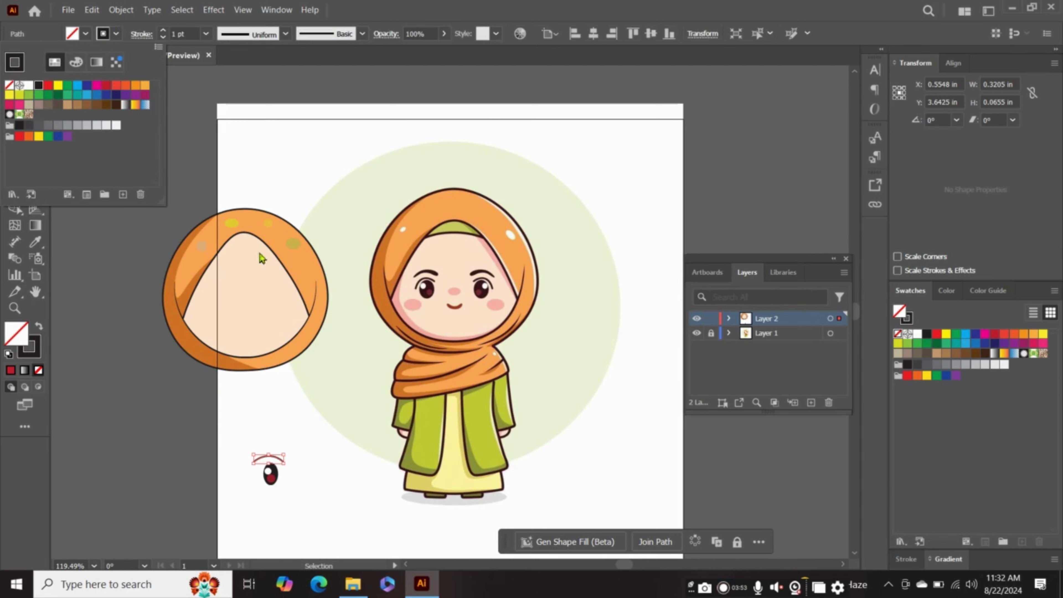
pyautogui.click(298, 473)
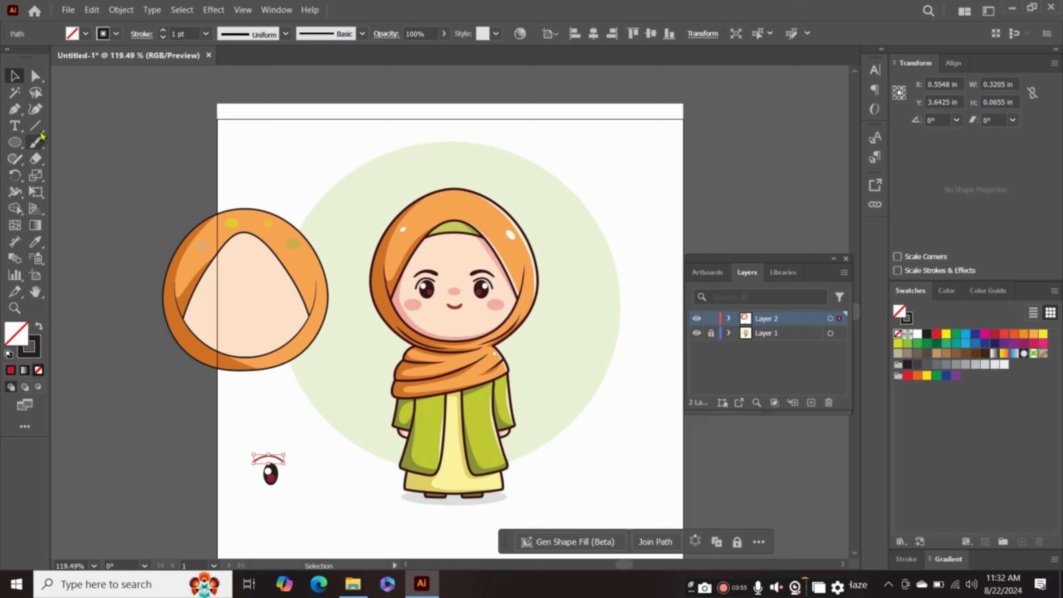
pyautogui.click(35, 109)
pyautogui.click(284, 462)
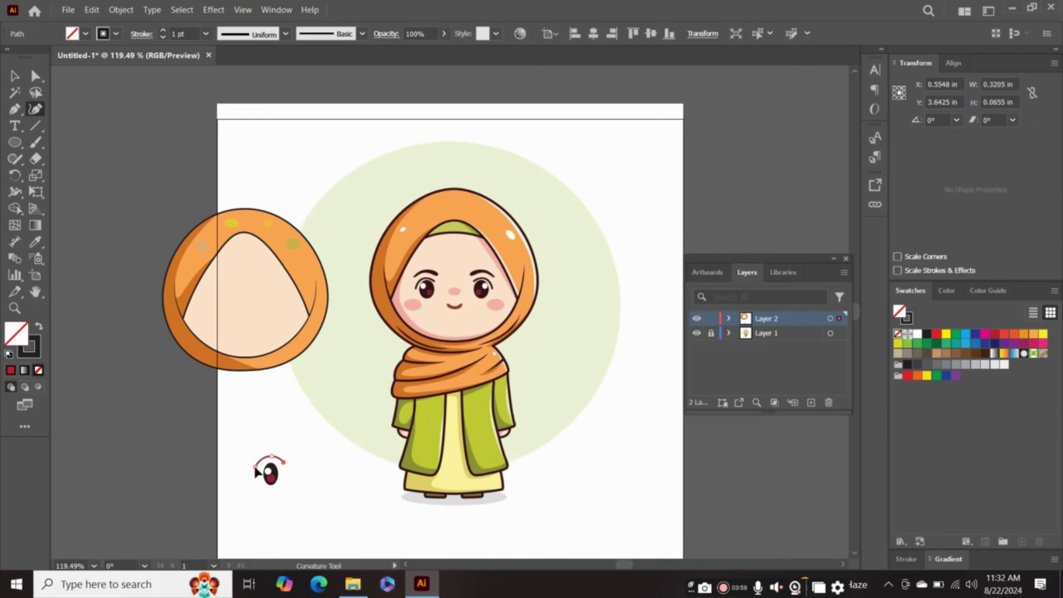
pyautogui.click(14, 76)
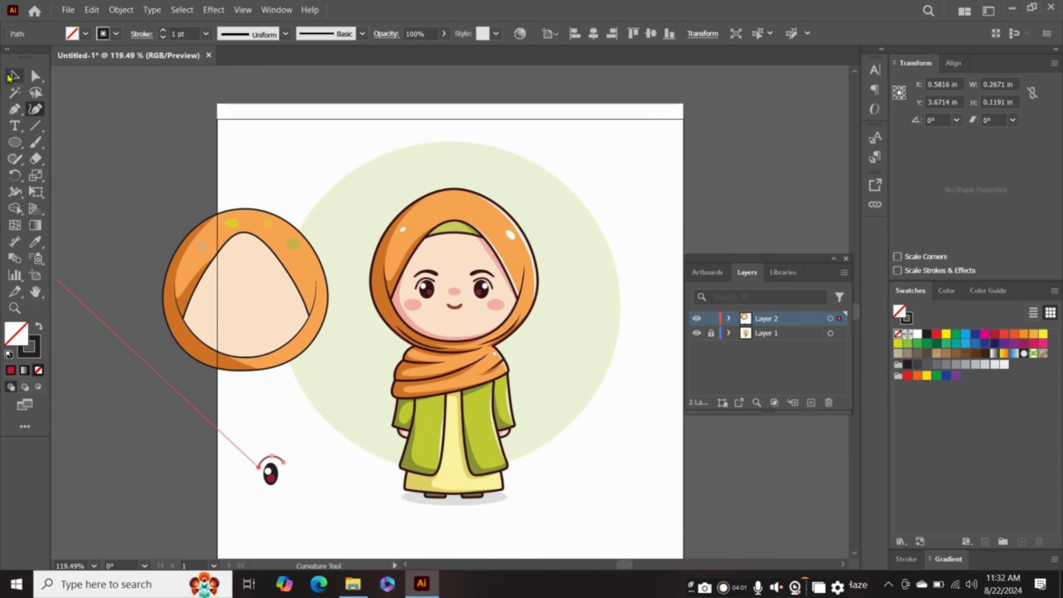
pyautogui.moveTo(278, 460); pyautogui.dragTo(278, 444)
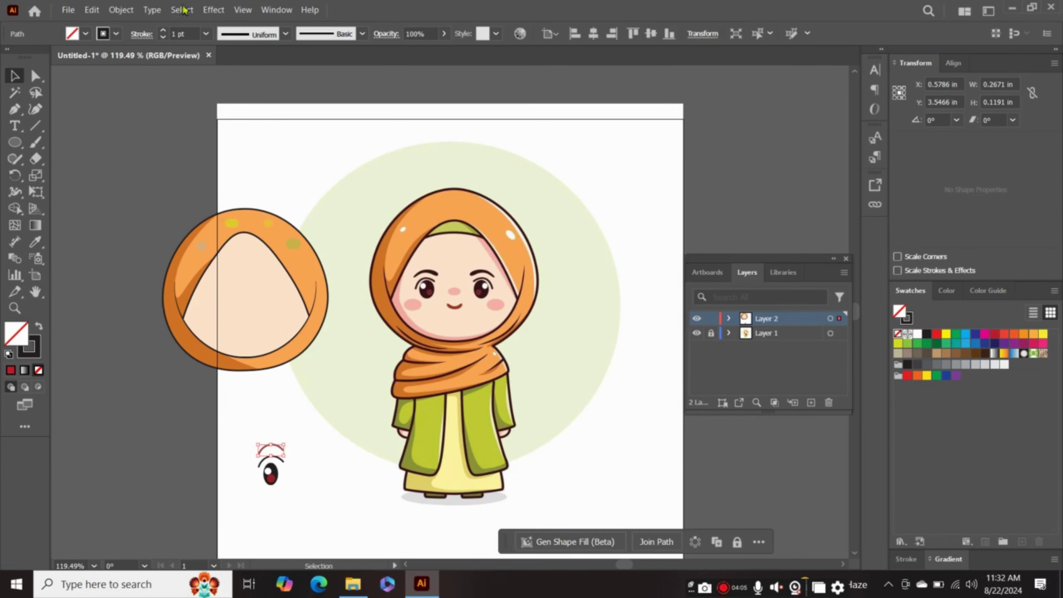
# Apply a tapered width profile to the eyebrow arc's stroke
pyautogui.click(284, 34)
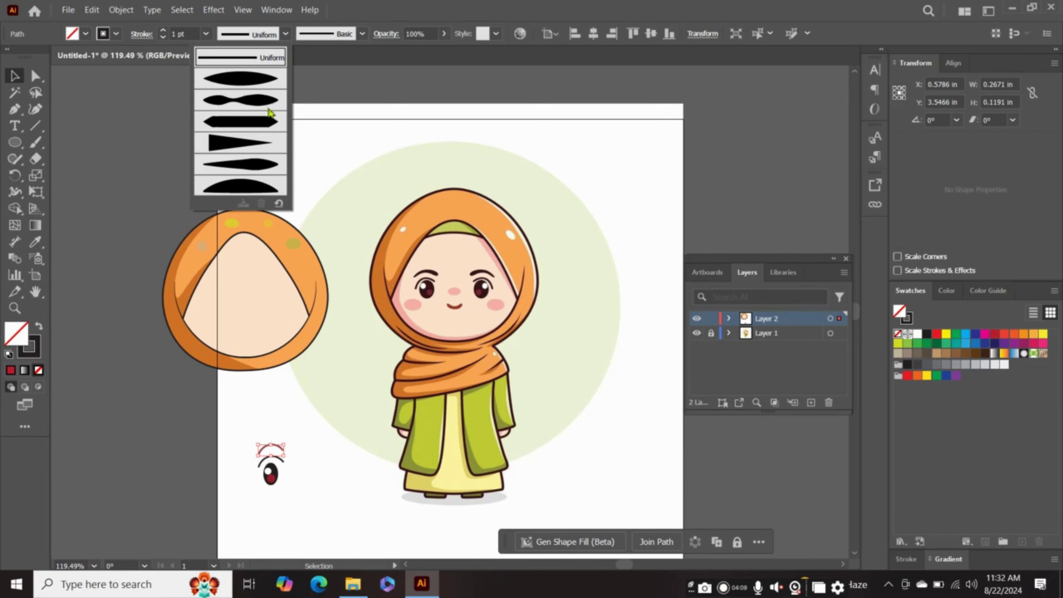
pyautogui.click(260, 171)
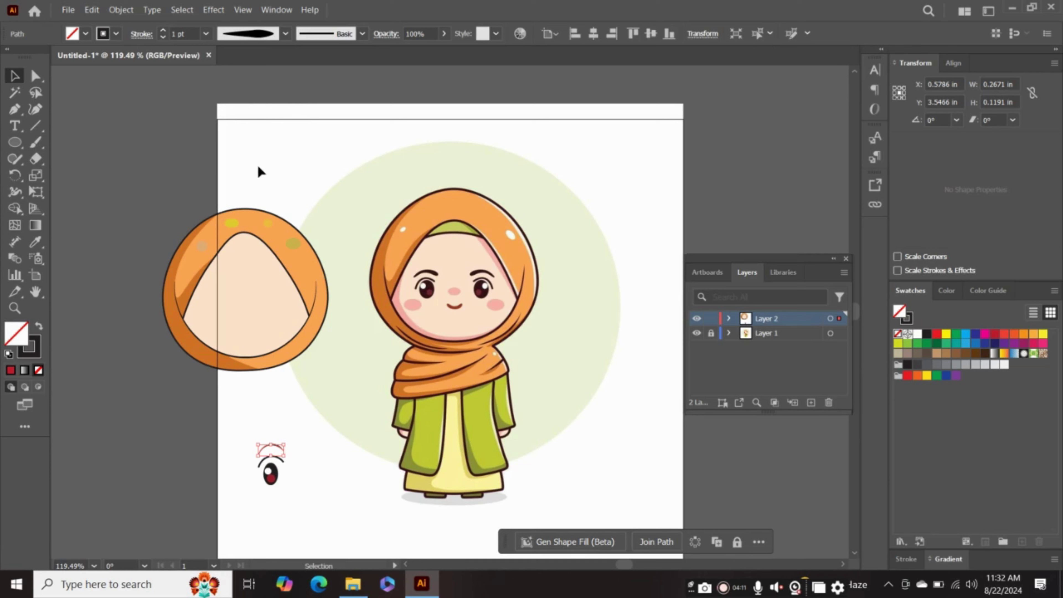
pyautogui.click(311, 458)
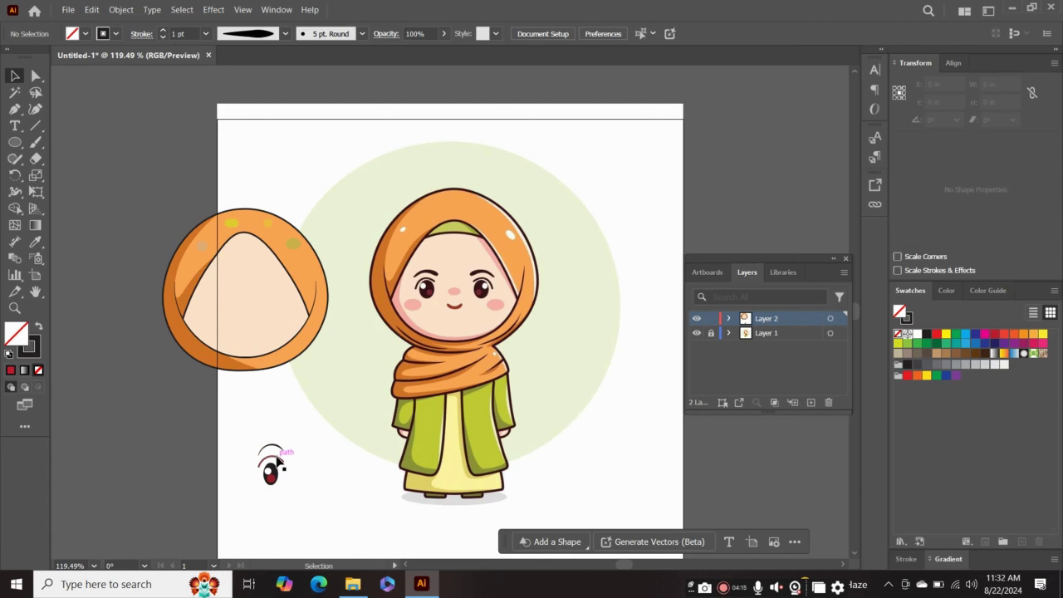
# Thicken the eyebrow stroke to 4 pt and move it slightly closer to the eye
pyautogui.click(271, 446)
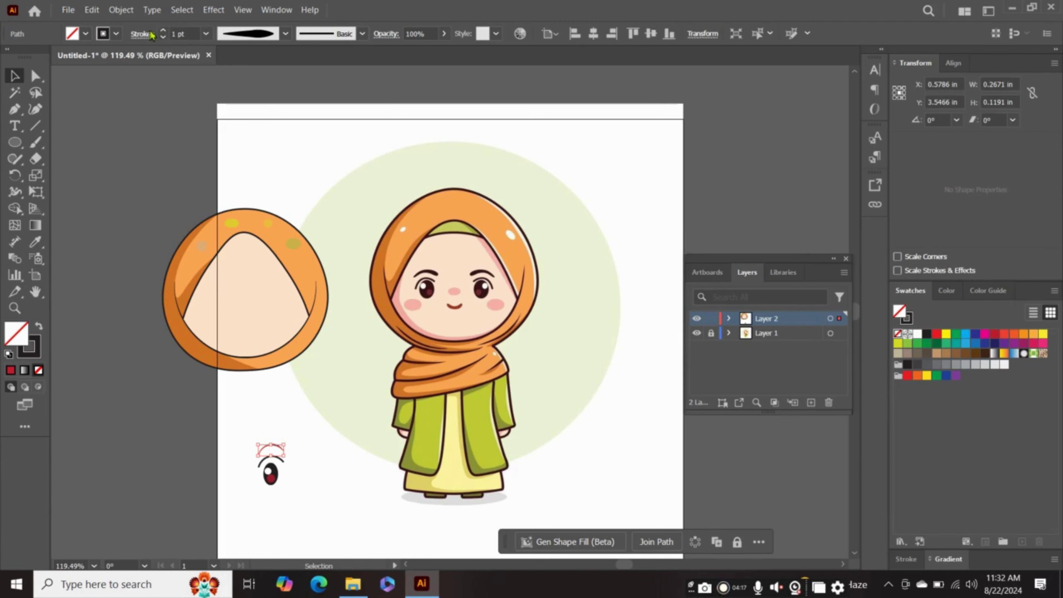
pyautogui.click(163, 32)
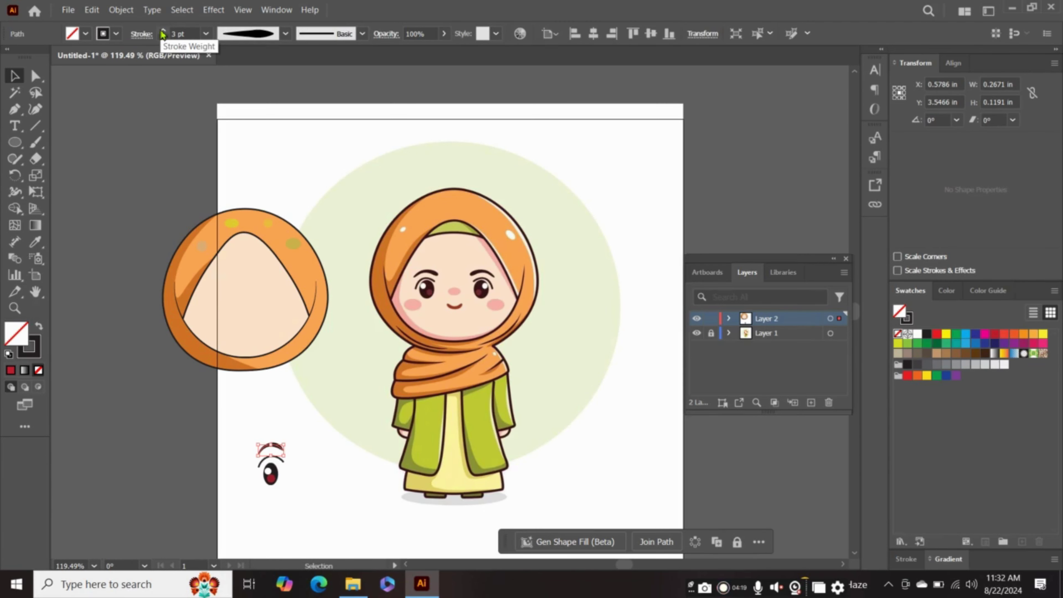
pyautogui.click(162, 31)
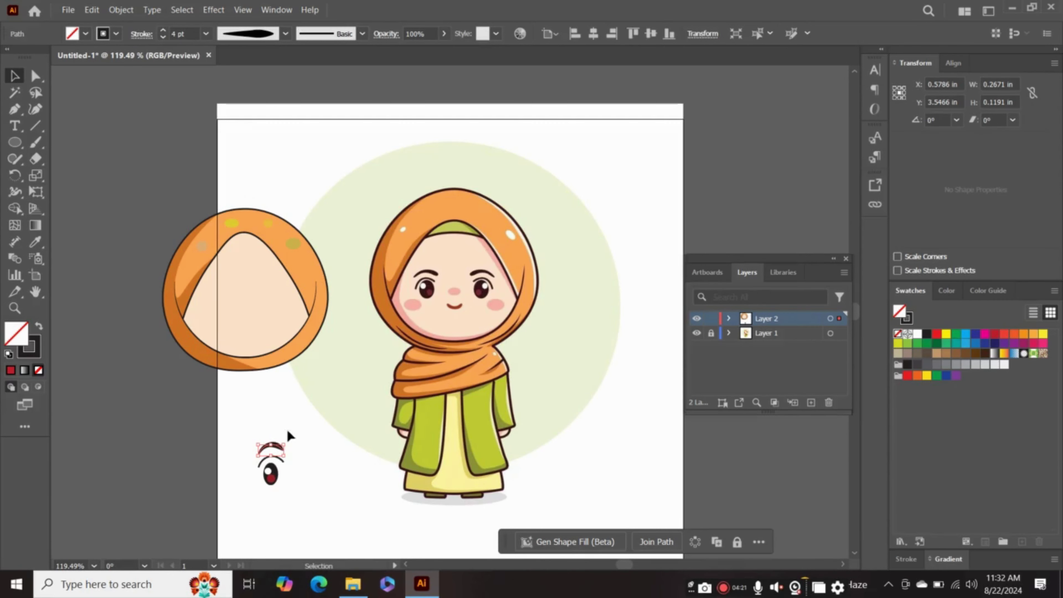
pyautogui.click(309, 504)
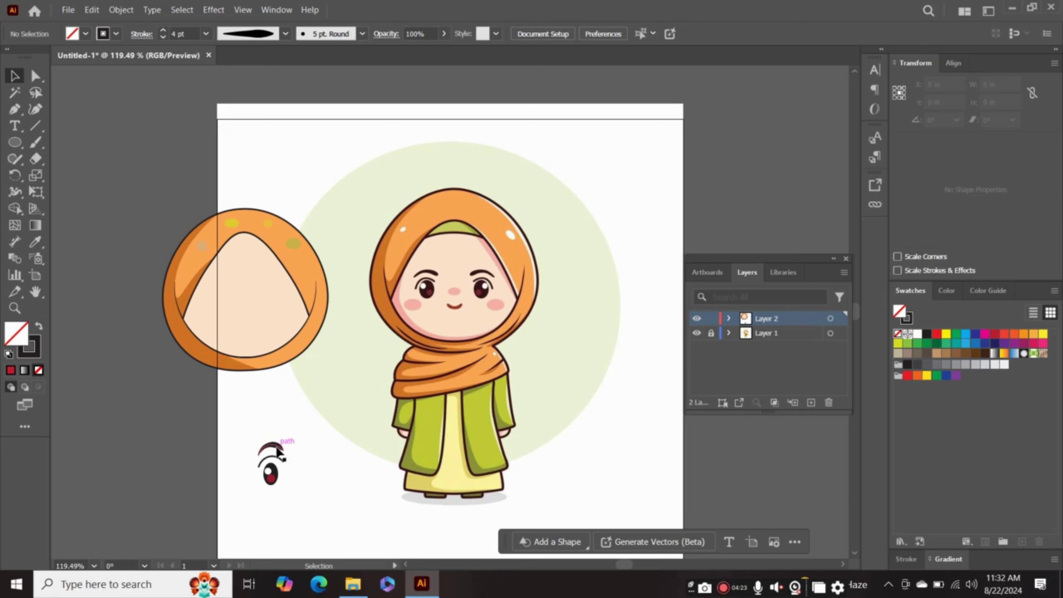
pyautogui.moveTo(277, 453); pyautogui.dragTo(277, 449)
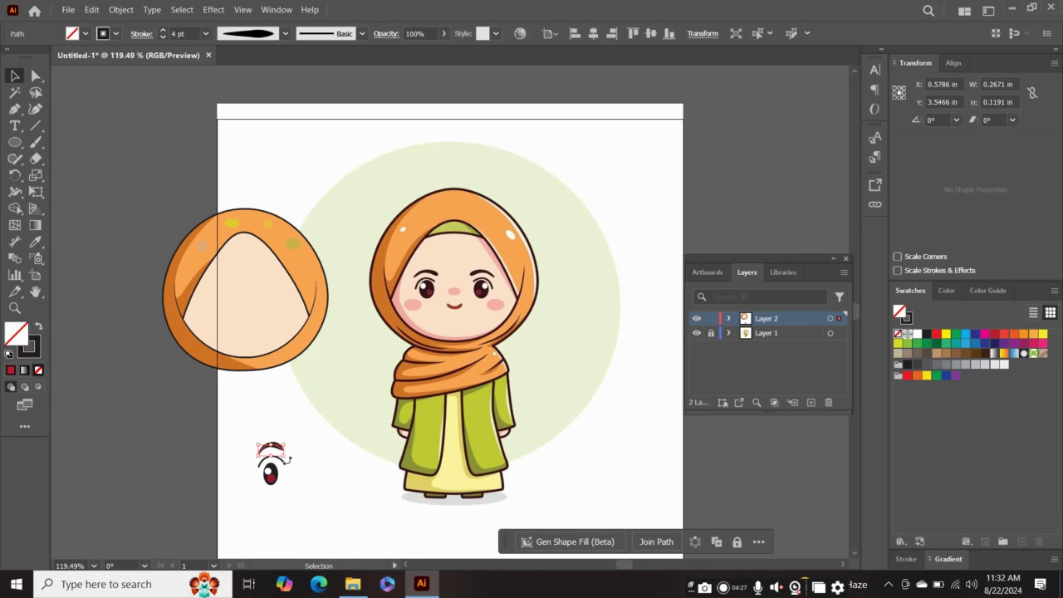
pyautogui.click(253, 486)
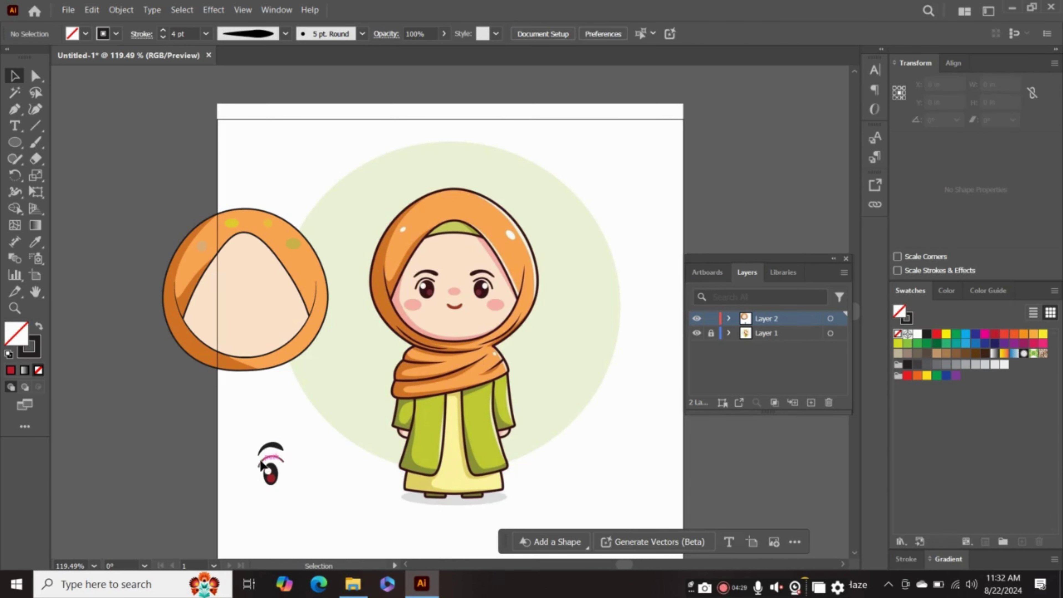
pyautogui.click(283, 461)
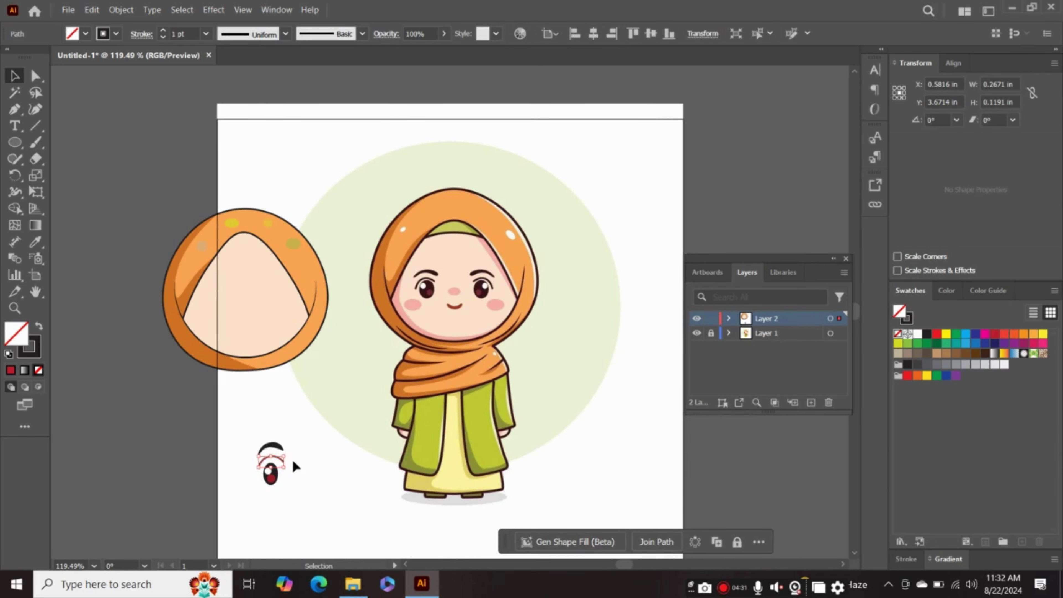
# Shorten the lower eyelid arc and thin its stroke to 0.75 pt
pyautogui.moveTo(284, 463); pyautogui.dragTo(256, 473)
pyautogui.click(163, 38)
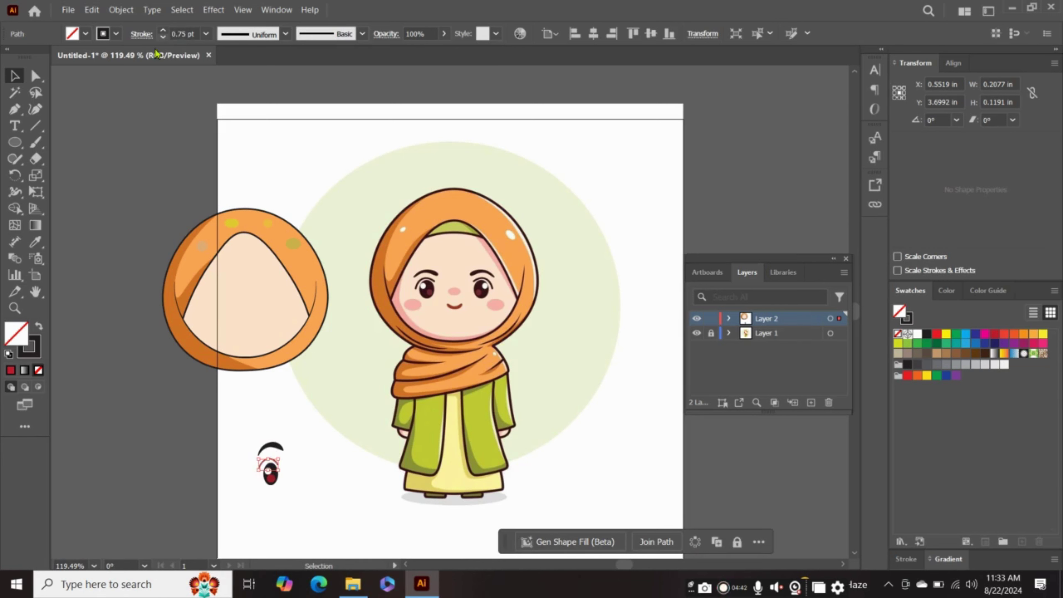
pyautogui.click(35, 111)
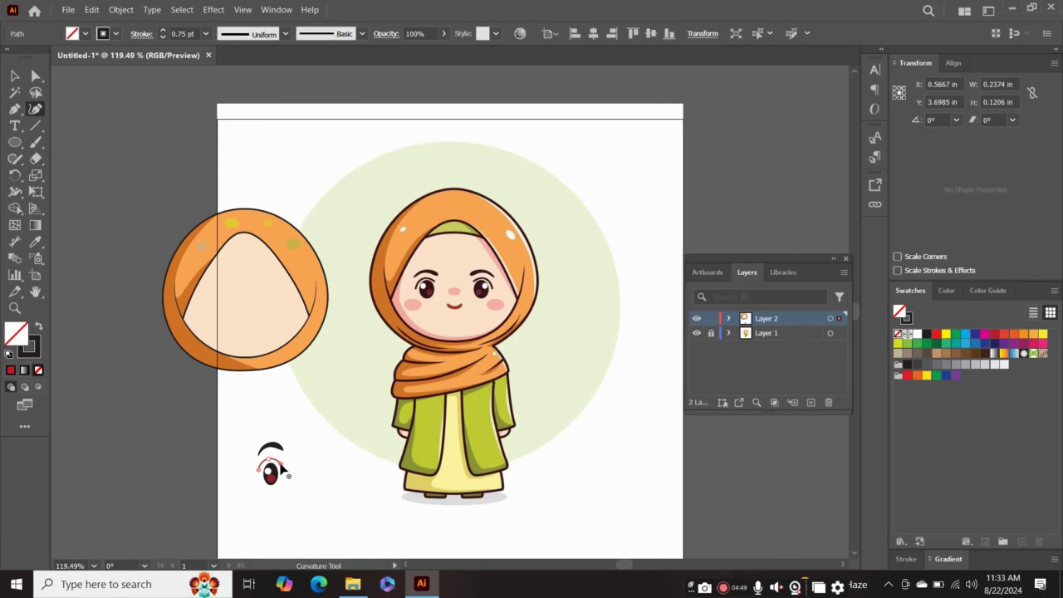
pyautogui.press('v')
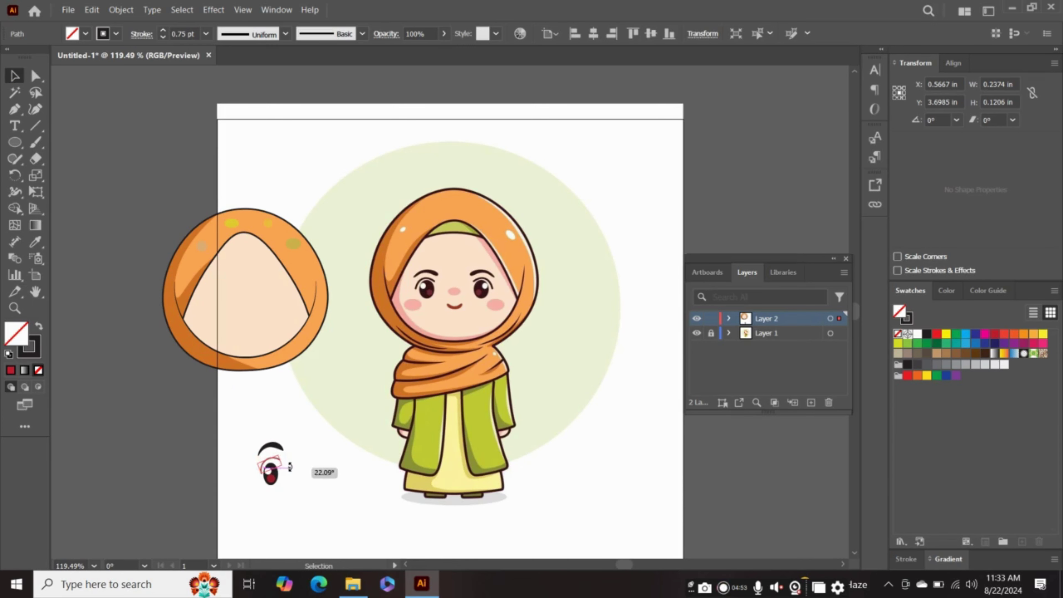
# Reposition the eyebrow just above the eye and group them
pyautogui.click(294, 477)
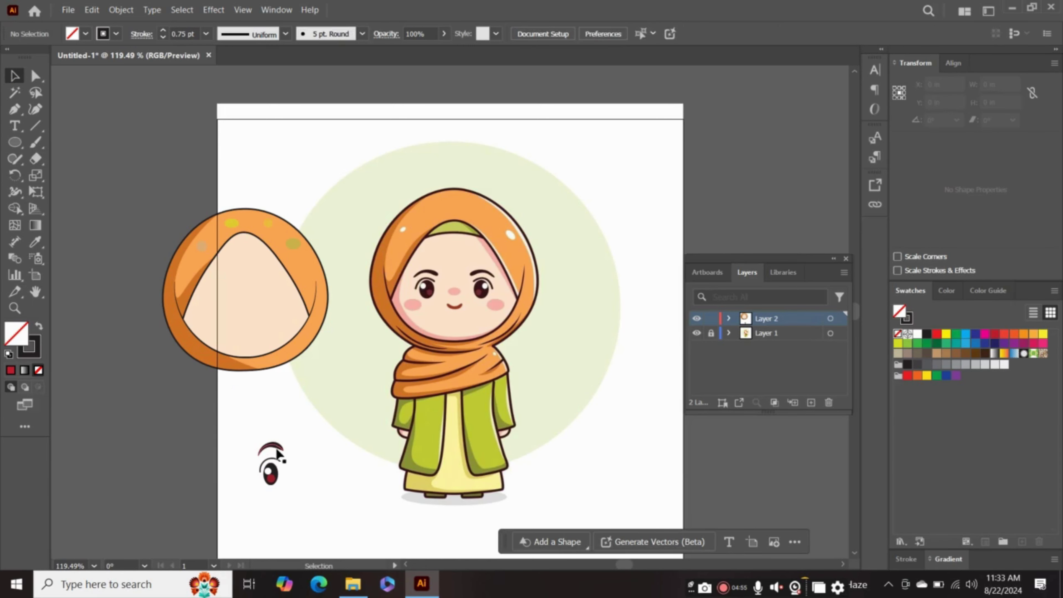
pyautogui.moveTo(279, 455); pyautogui.dragTo(274, 454)
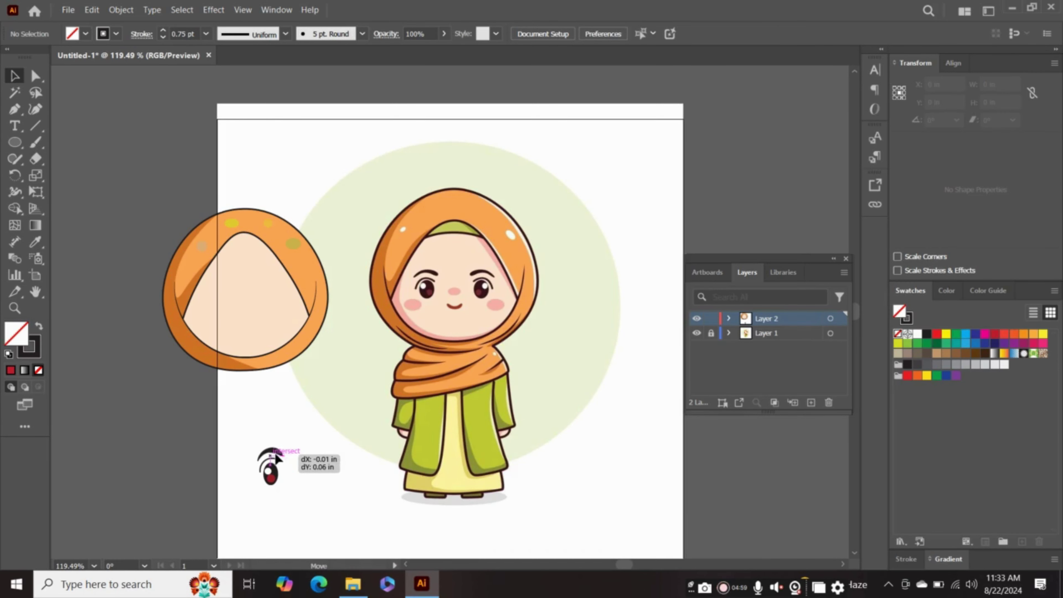
pyautogui.moveTo(274, 453)
pyautogui.mouseDown()
pyautogui.moveTo(314, 503)
pyautogui.moveTo(321, 484)
pyautogui.mouseUp()
pyautogui.hotkey('ctrl', 'g')
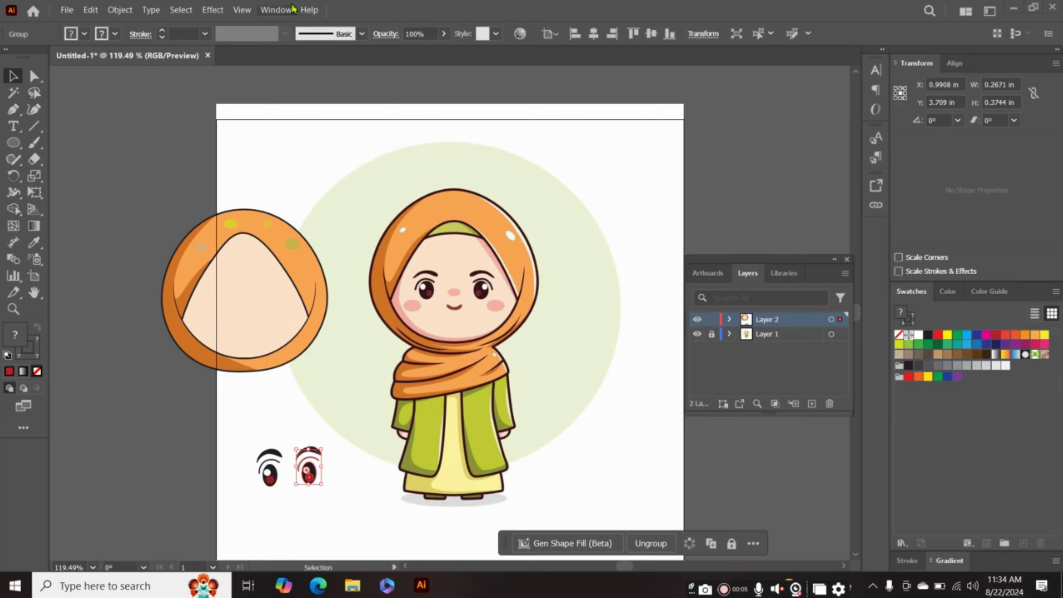
# Show the Properties panel and flip the copied eye horizontally
pyautogui.click(276, 9)
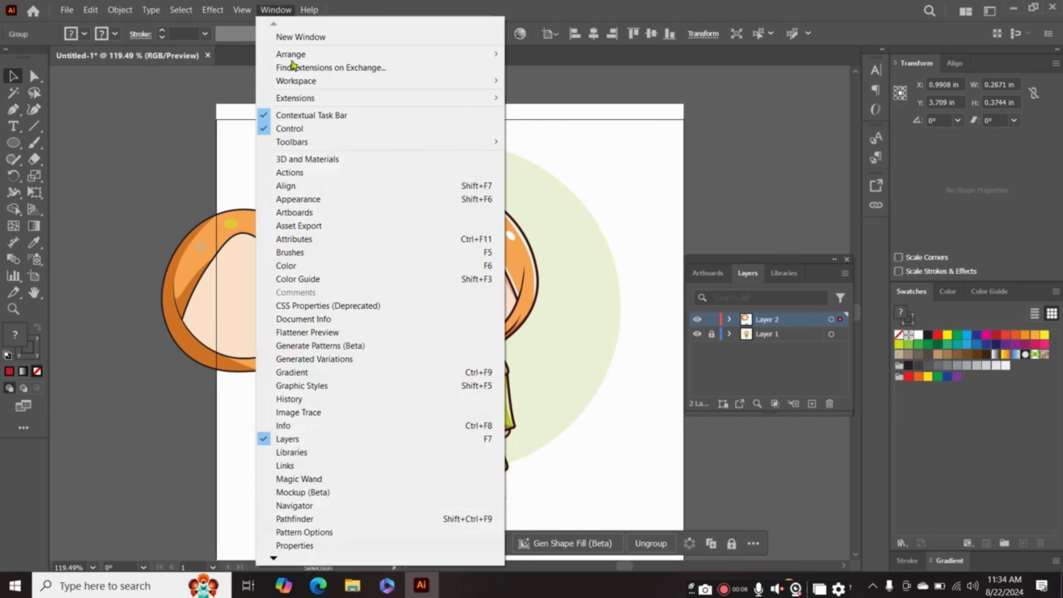
pyautogui.click(291, 544)
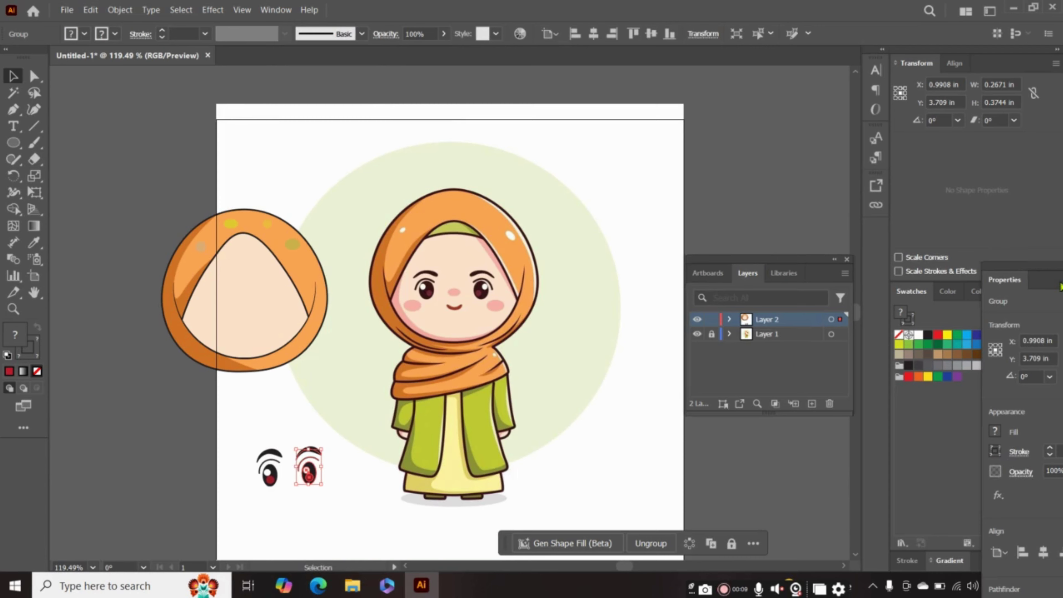
pyautogui.moveTo(1061, 286); pyautogui.dragTo(732, 117)
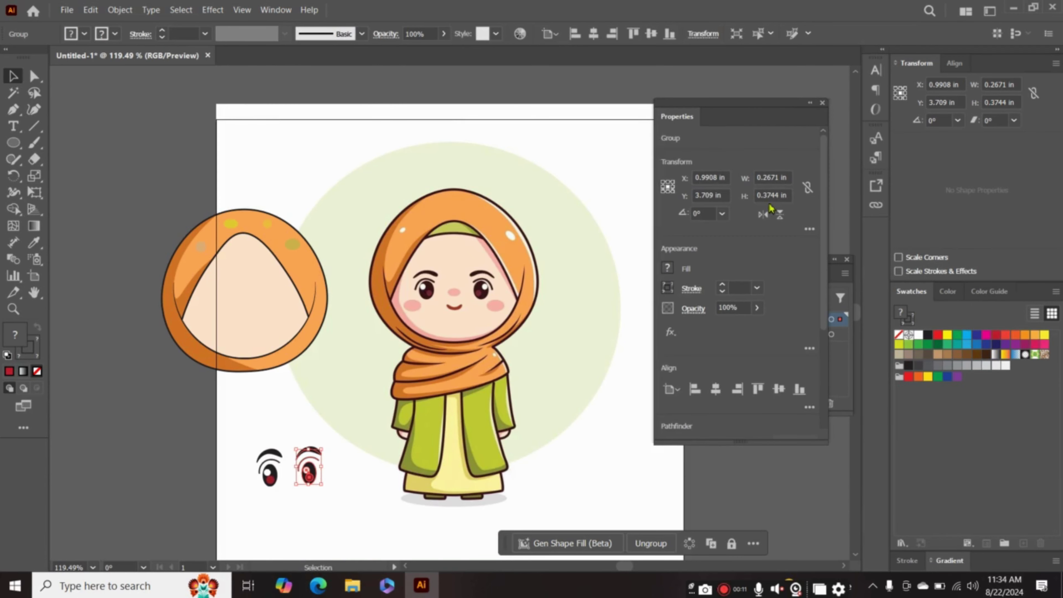
pyautogui.click(763, 215)
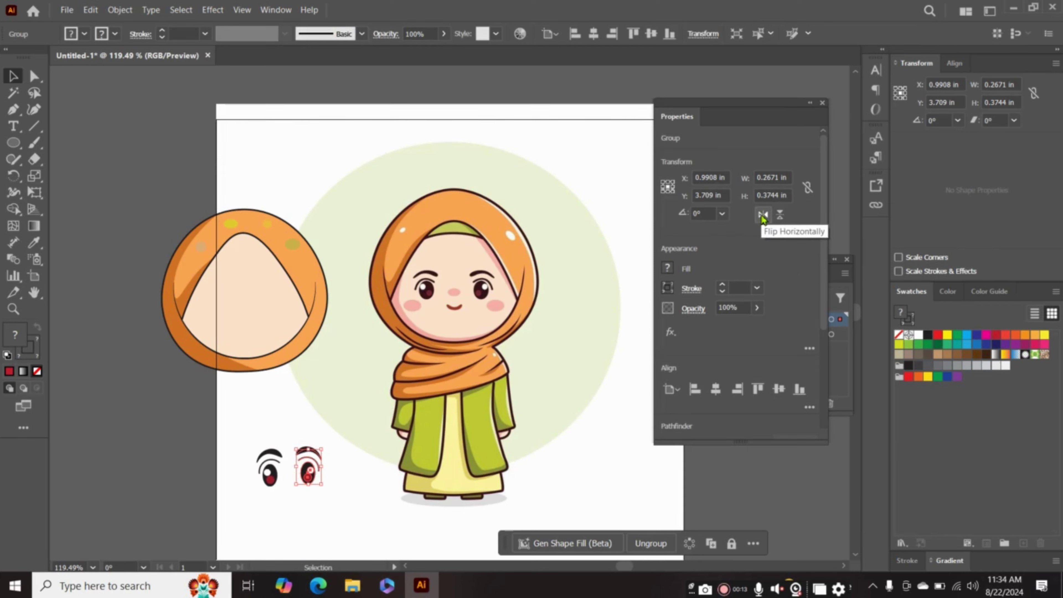
# Move both eyes with their brows up onto the traced face on the left
pyautogui.click(330, 507)
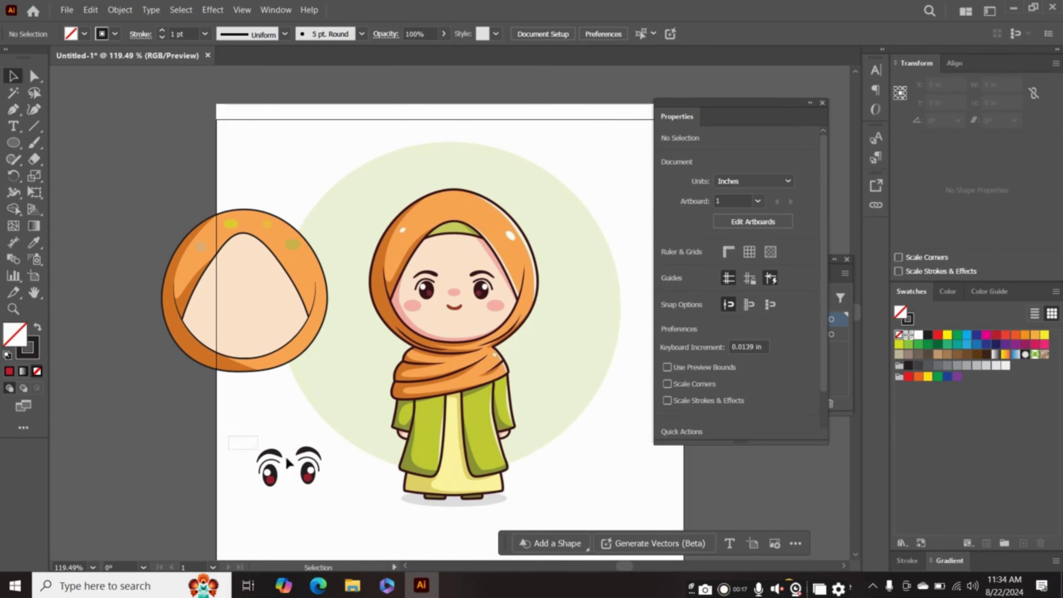
pyautogui.moveTo(288, 463); pyautogui.dragTo(344, 507)
pyautogui.moveTo(302, 468)
pyautogui.mouseDown()
pyautogui.moveTo(261, 285)
pyautogui.moveTo(262, 295)
pyautogui.mouseUp()
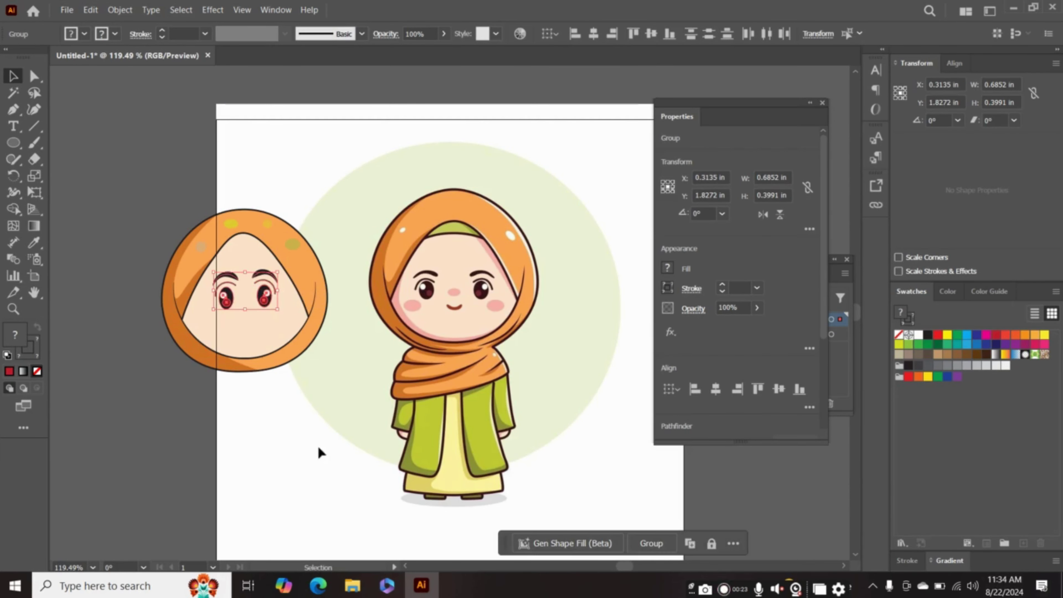
pyautogui.click(299, 502)
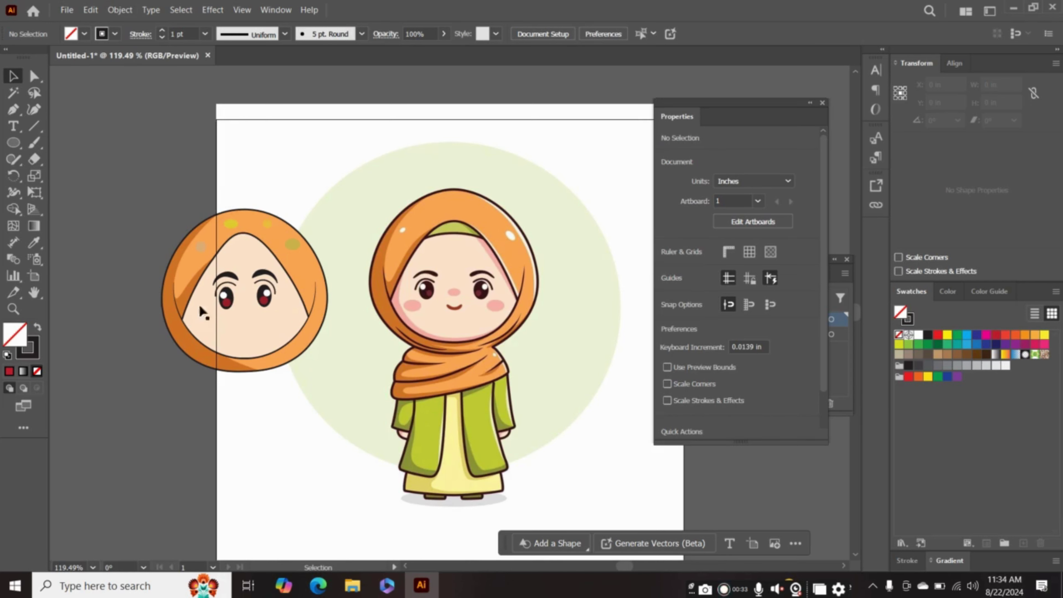
# Draw a small nose ellipse with no outline, plus a matching one on the right face
pyautogui.click(13, 142)
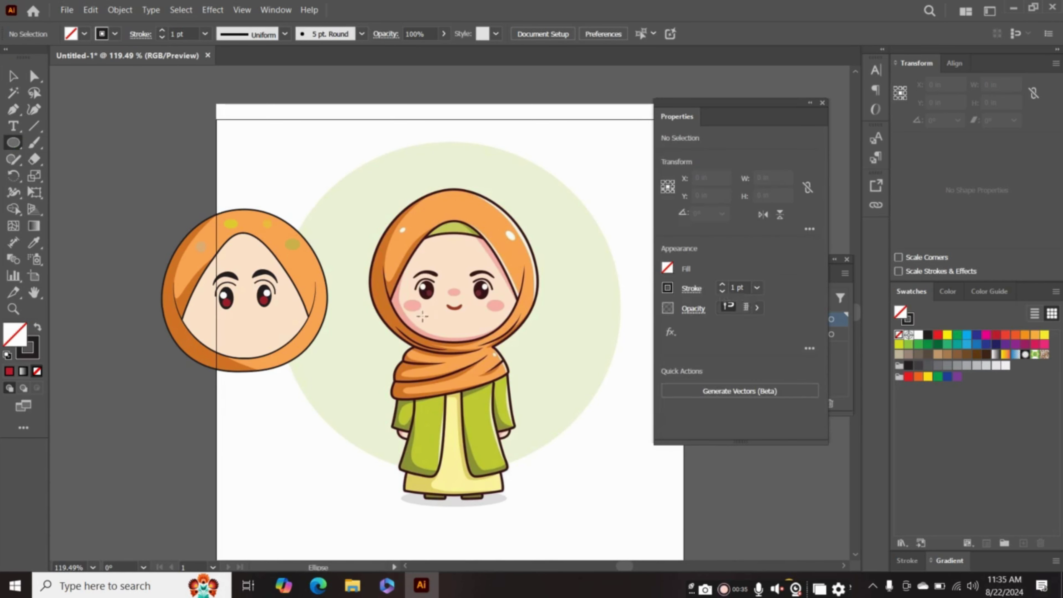
pyautogui.moveTo(234, 311); pyautogui.dragTo(252, 320)
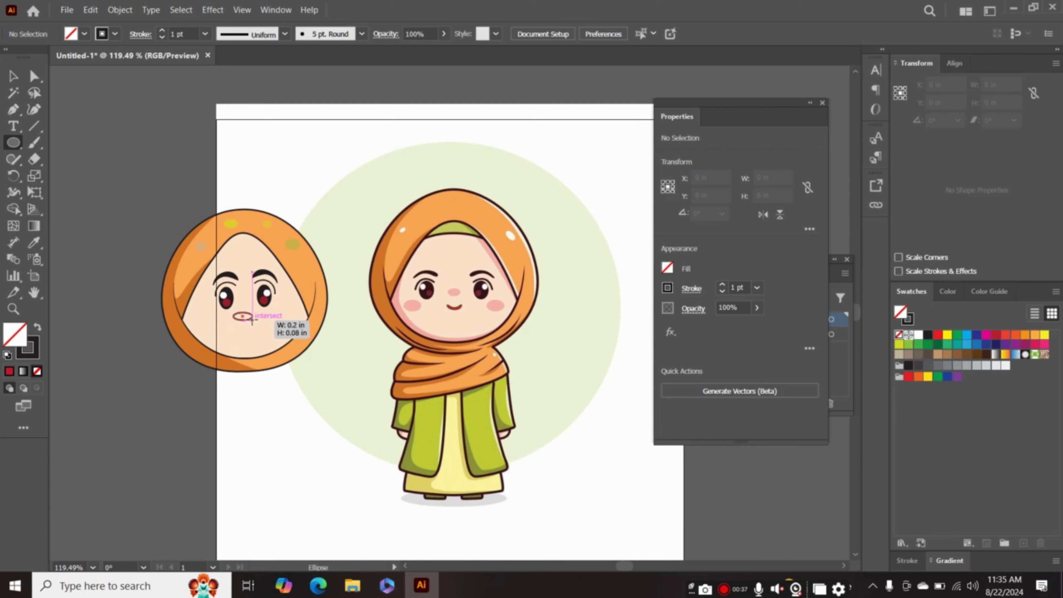
pyautogui.click(37, 351)
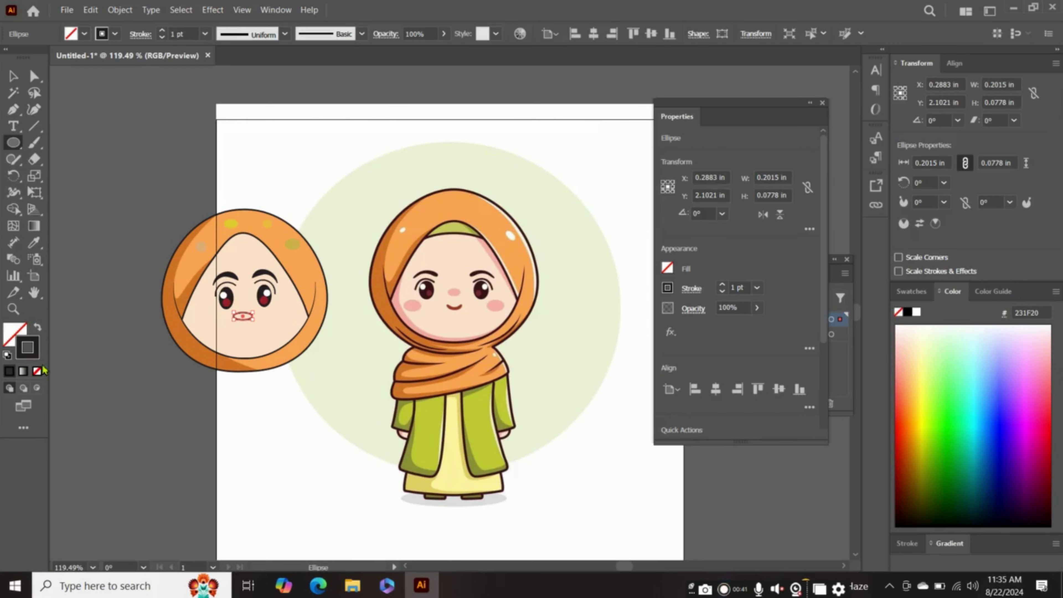
pyautogui.click(38, 373)
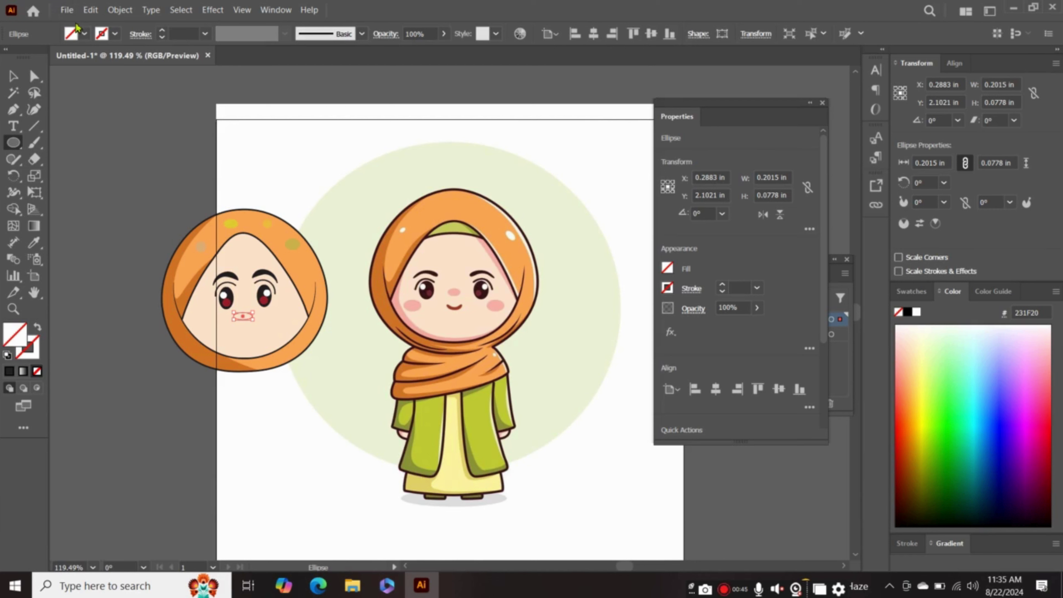
pyautogui.click(85, 34)
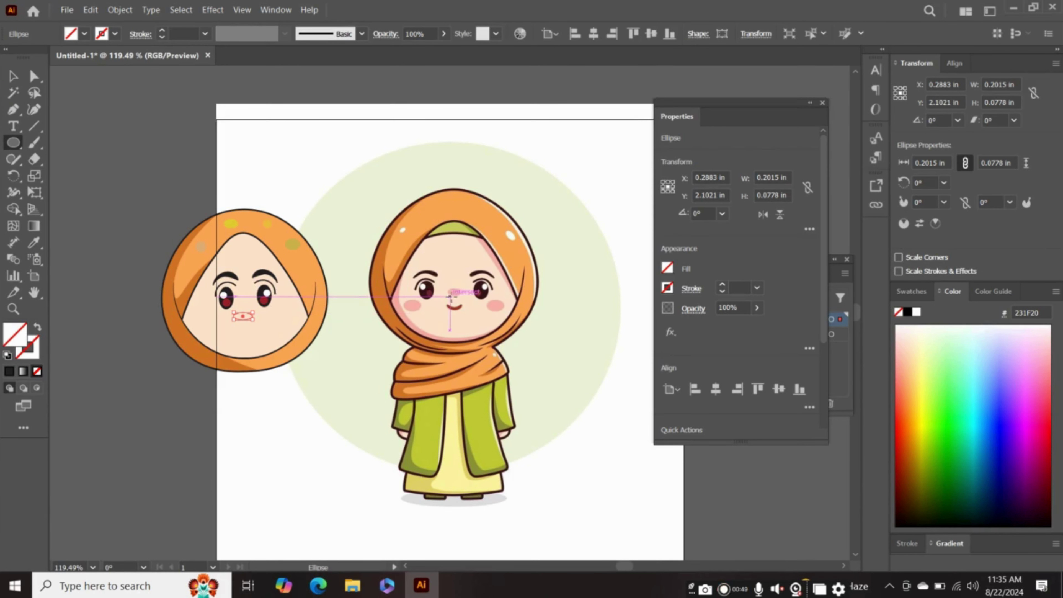
pyautogui.click(457, 300)
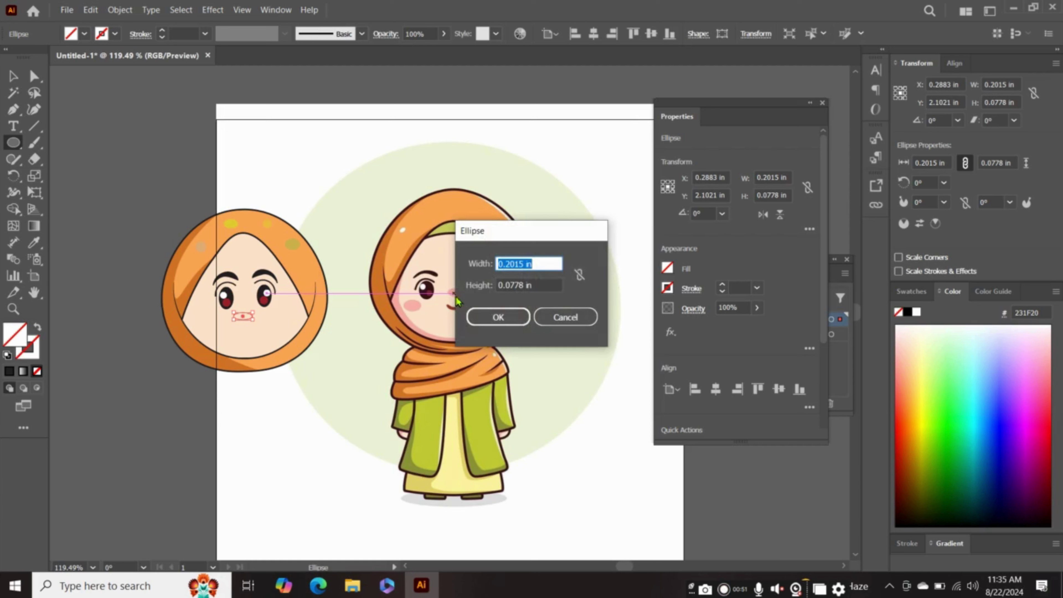
pyautogui.click(492, 319)
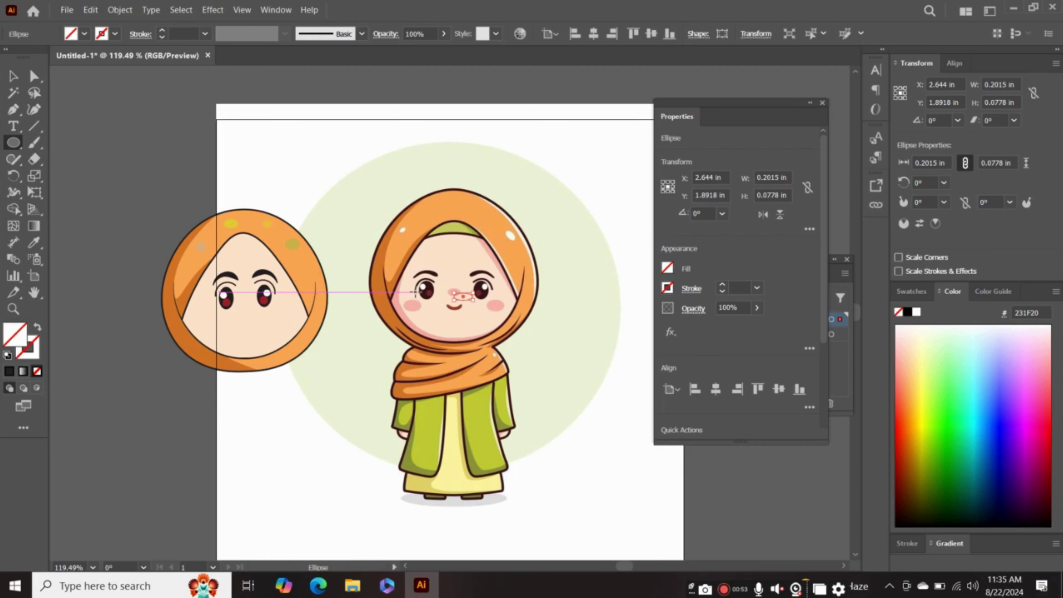
# Move the nose oval onto the traced face, fill it with reference pink F786AA, and shrink it
pyautogui.moveTo(462, 297); pyautogui.dragTo(243, 316)
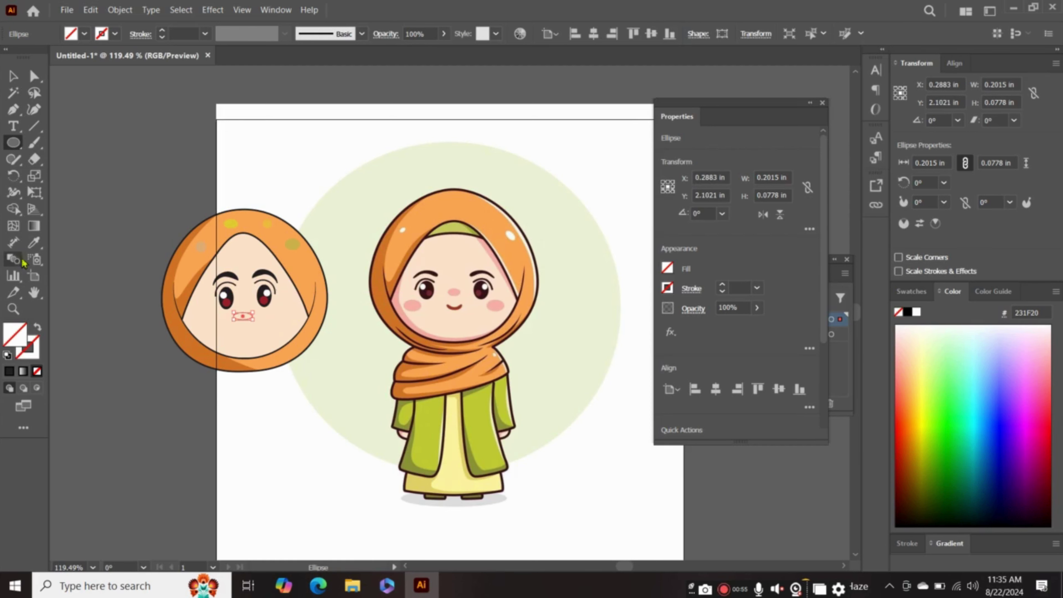
pyautogui.click(42, 245)
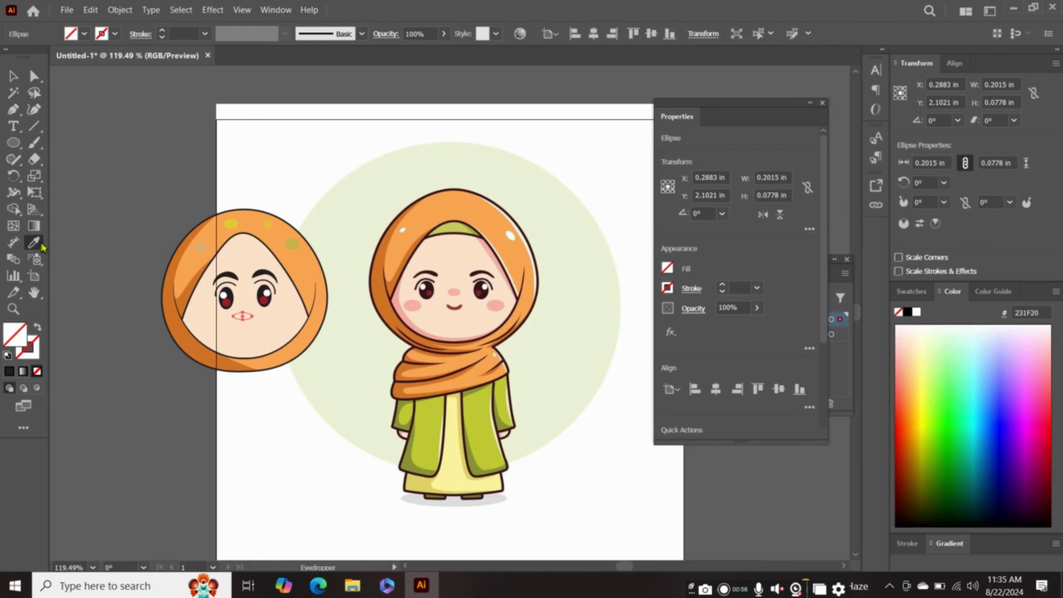
pyautogui.click(456, 292)
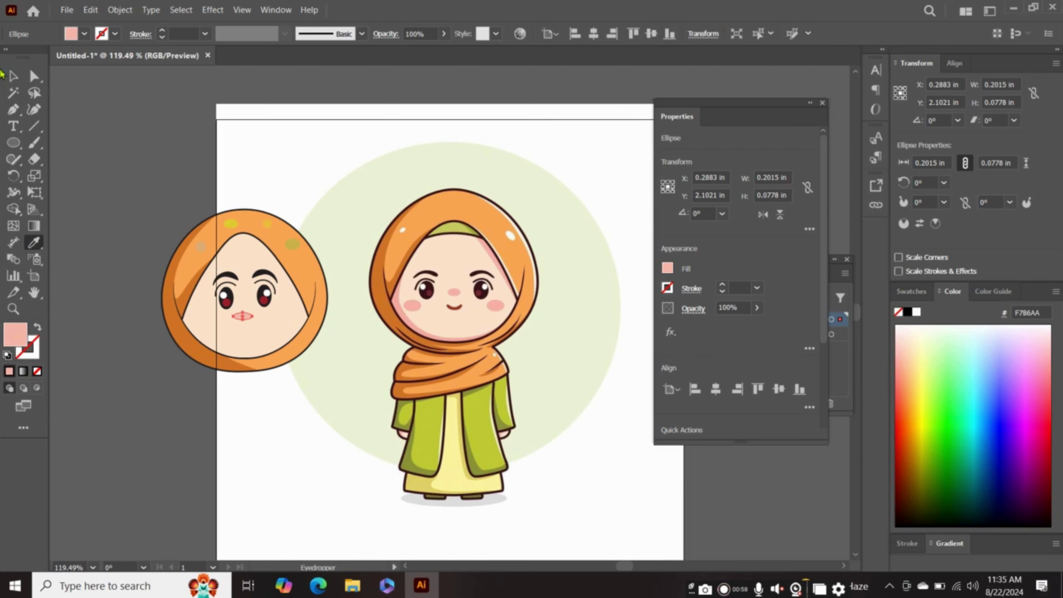
pyautogui.click(13, 76)
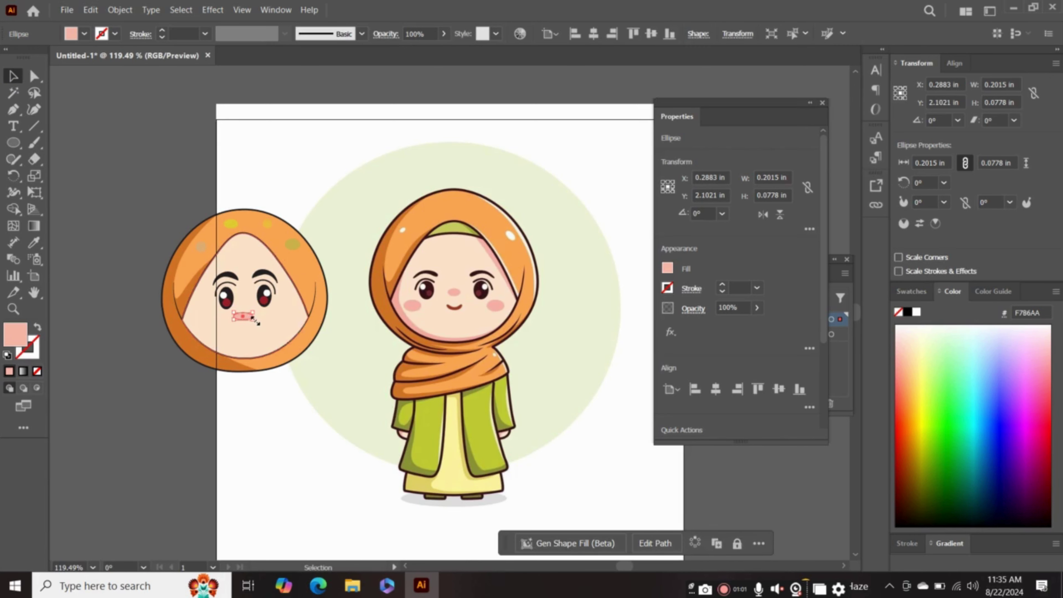
pyautogui.moveTo(254, 319); pyautogui.dragTo(250, 321)
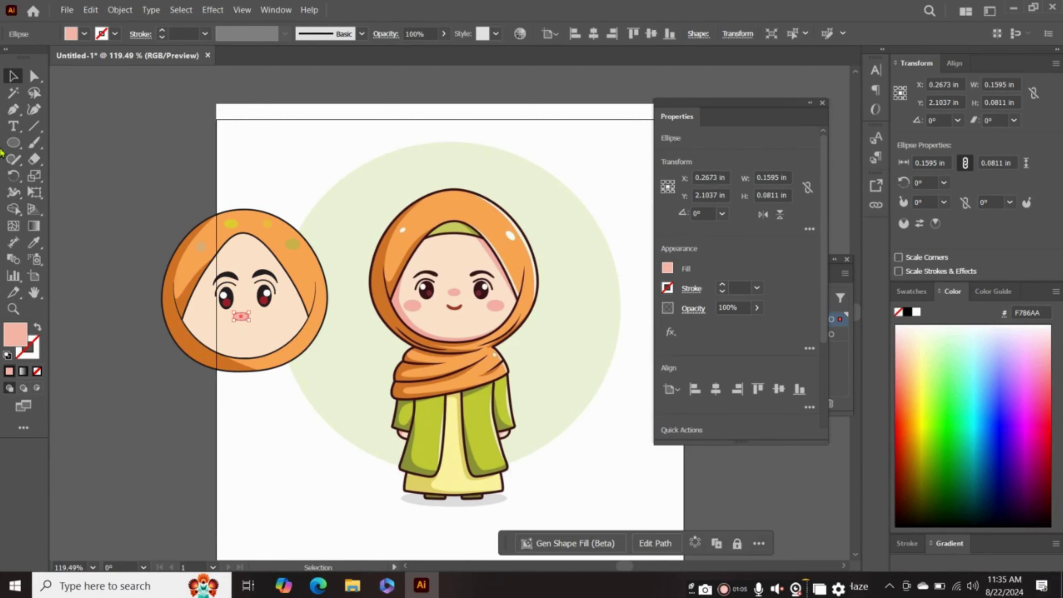
# Reshape the nose with the Curvature tool and nudge it between the eyes
pyautogui.click(34, 110)
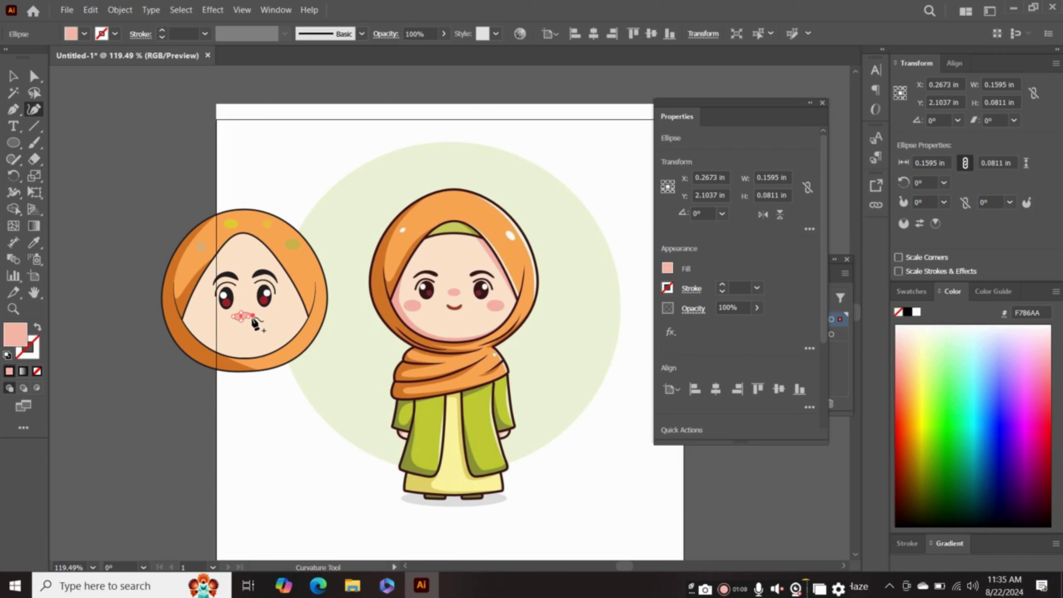
pyautogui.click(253, 317)
pyautogui.hotkey('ctrl', 'z')
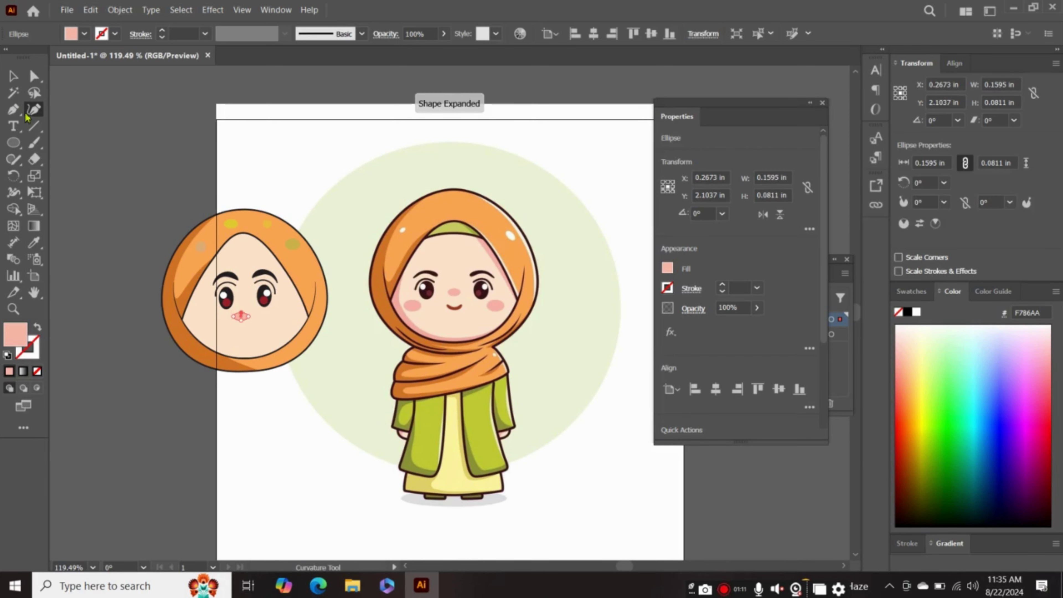
pyautogui.click(242, 310)
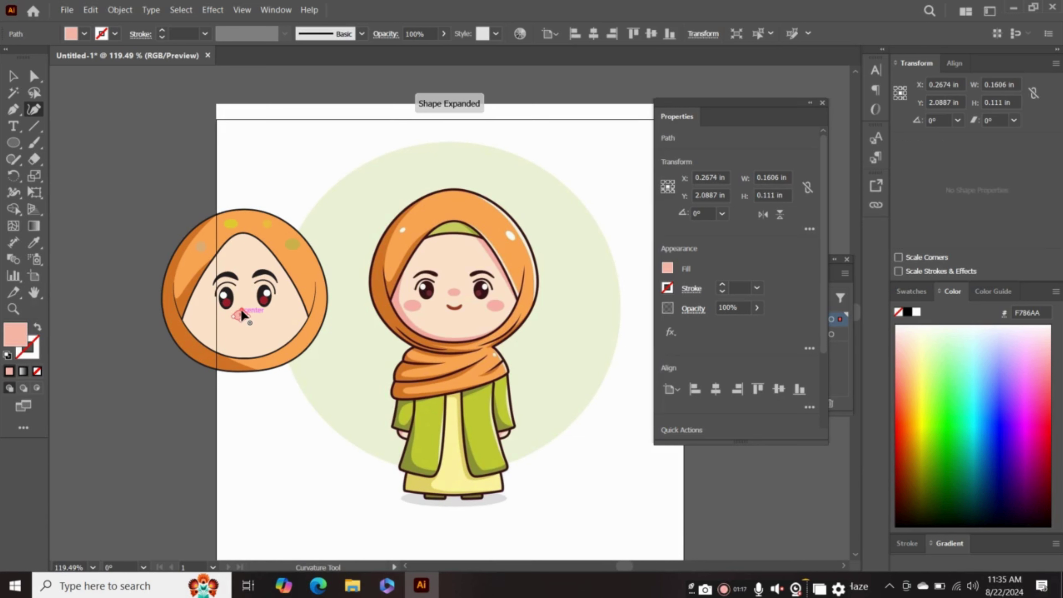
pyautogui.press('v')
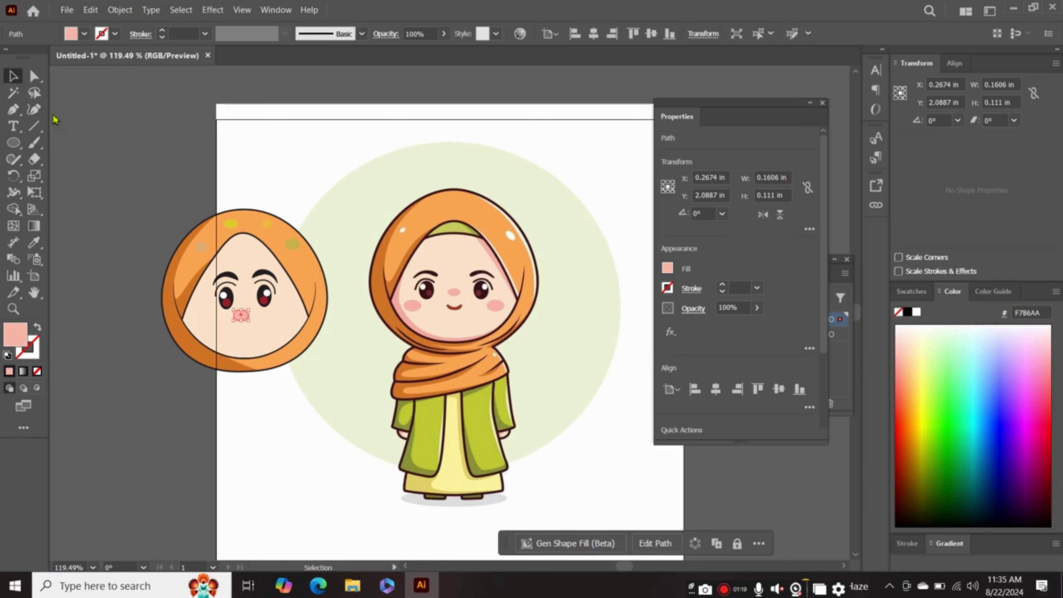
pyautogui.moveTo(242, 315)
pyautogui.mouseDown()
pyautogui.moveTo(234, 310)
pyautogui.moveTo(244, 315)
pyautogui.mouseUp()
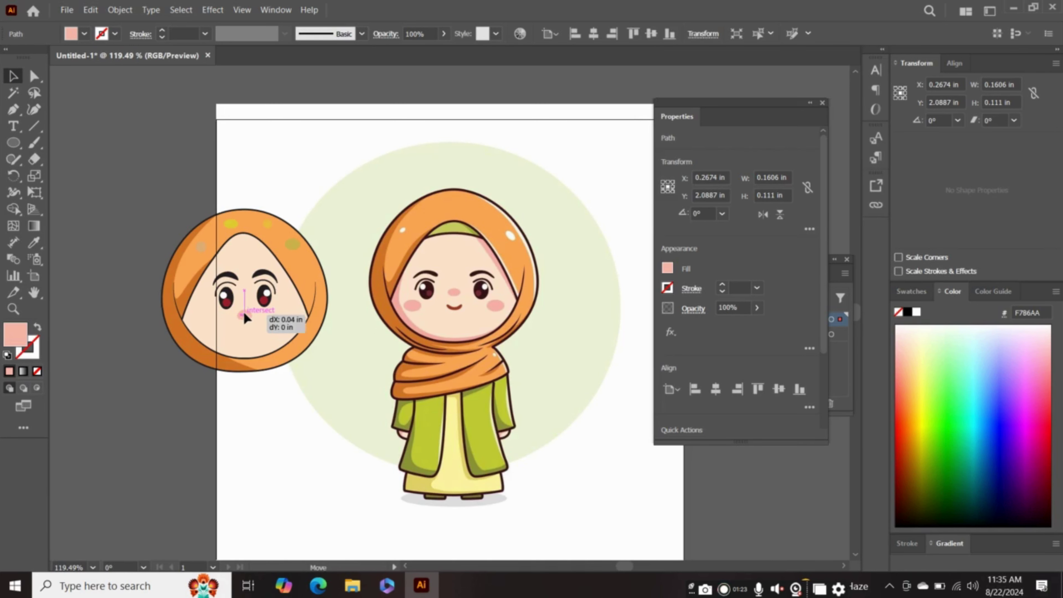
# Alt-drag copies of the pink oval onto the left and right cheeks
pyautogui.moveTo(243, 308); pyautogui.dragTo(206, 320)
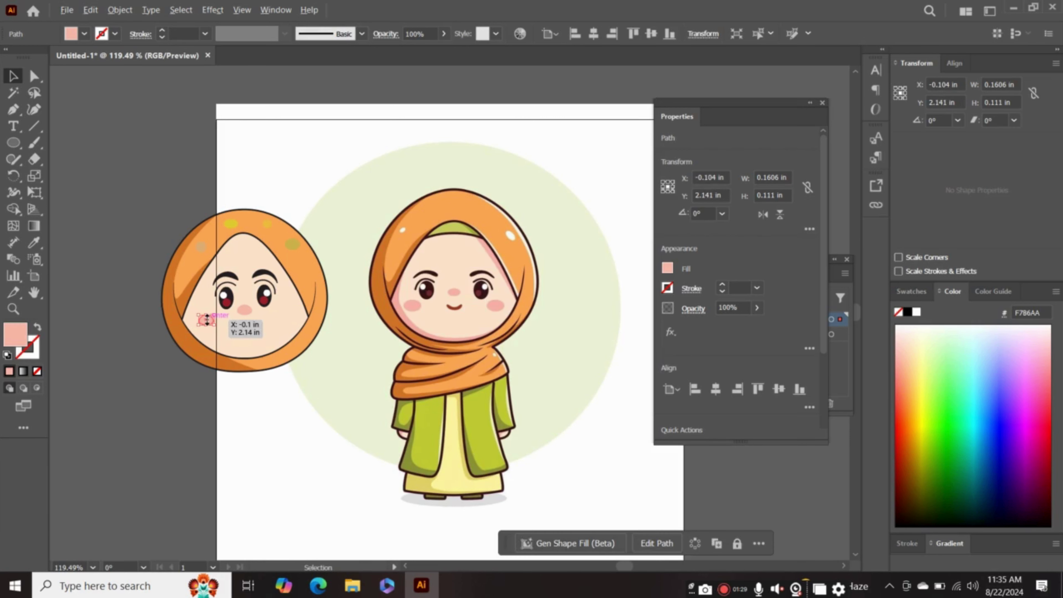
pyautogui.hotkey('ctrl', 'z')
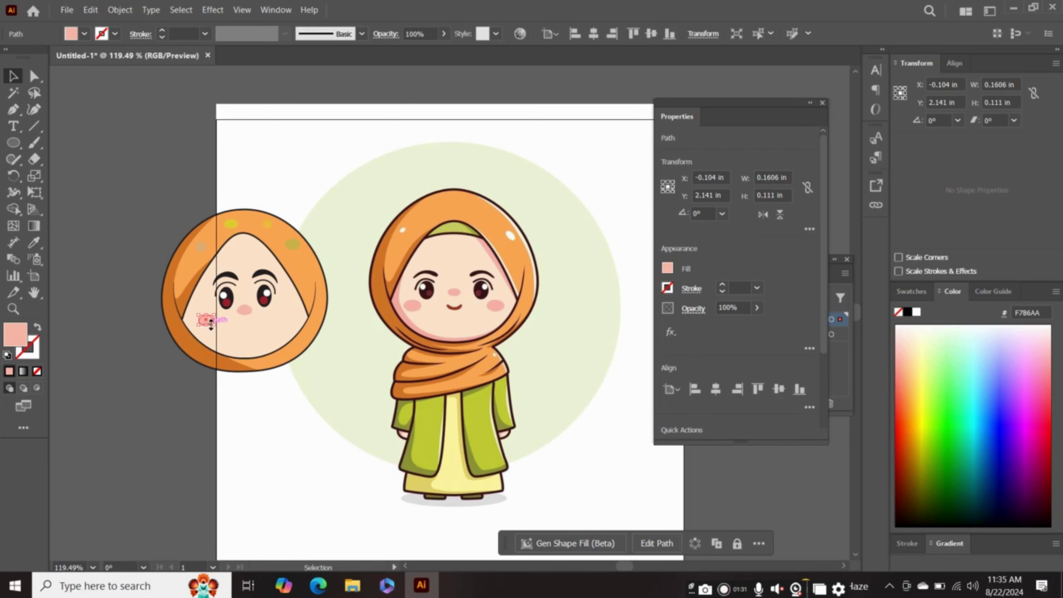
pyautogui.click(206, 323)
pyautogui.moveTo(206, 325); pyautogui.dragTo(294, 326)
# Resize the blush ovals to about 0.20 × 0.11 in and fit them on both cheeks
pyautogui.hotkey('ctrl', 'shift', 'a')
pyautogui.click(278, 324)
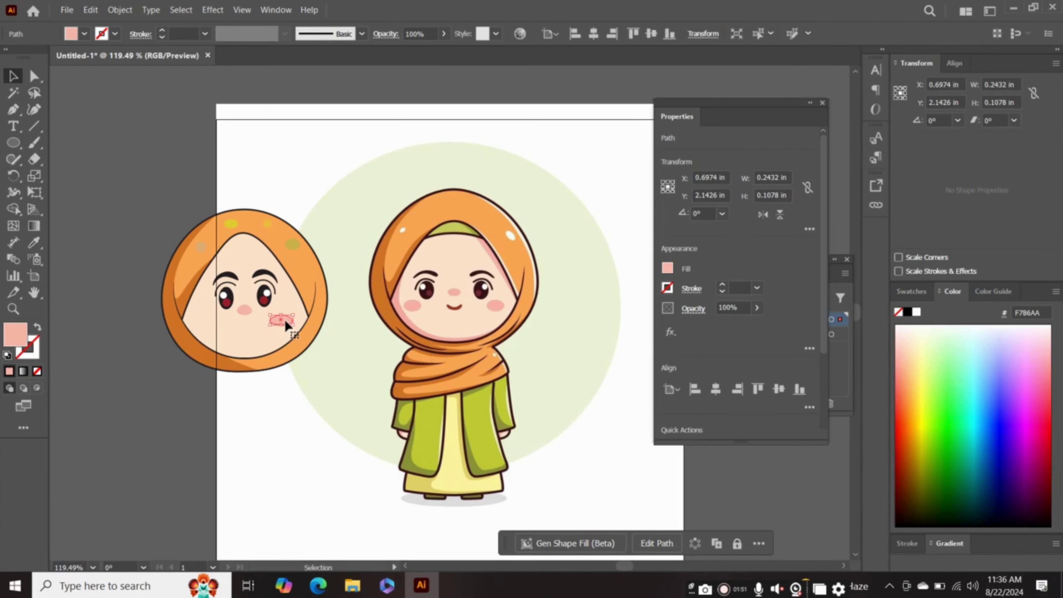
pyautogui.moveTo(294, 326); pyautogui.dragTo(218, 321)
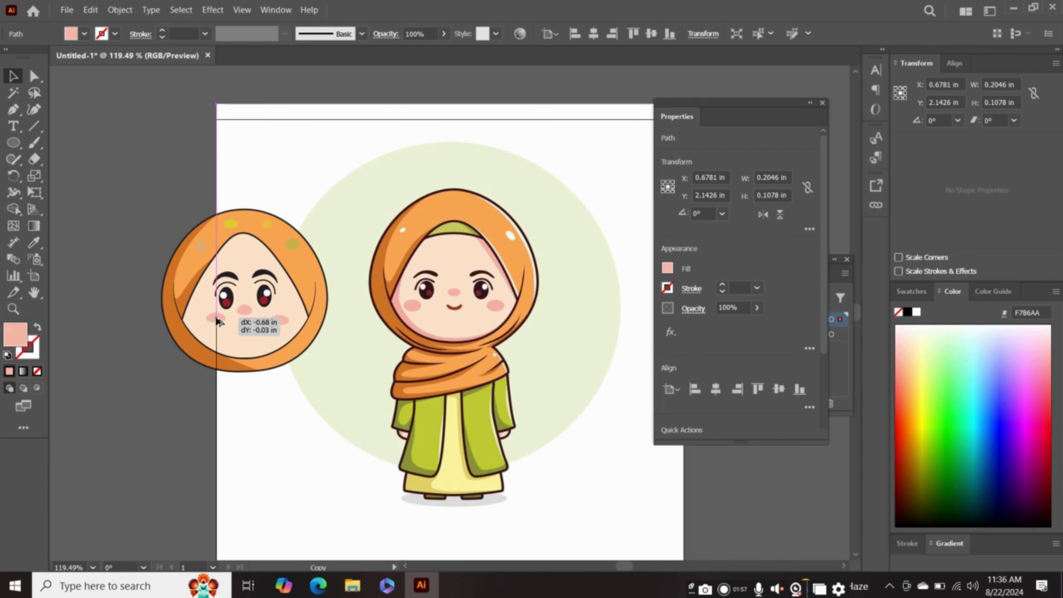
pyautogui.moveTo(218, 321); pyautogui.dragTo(216, 326)
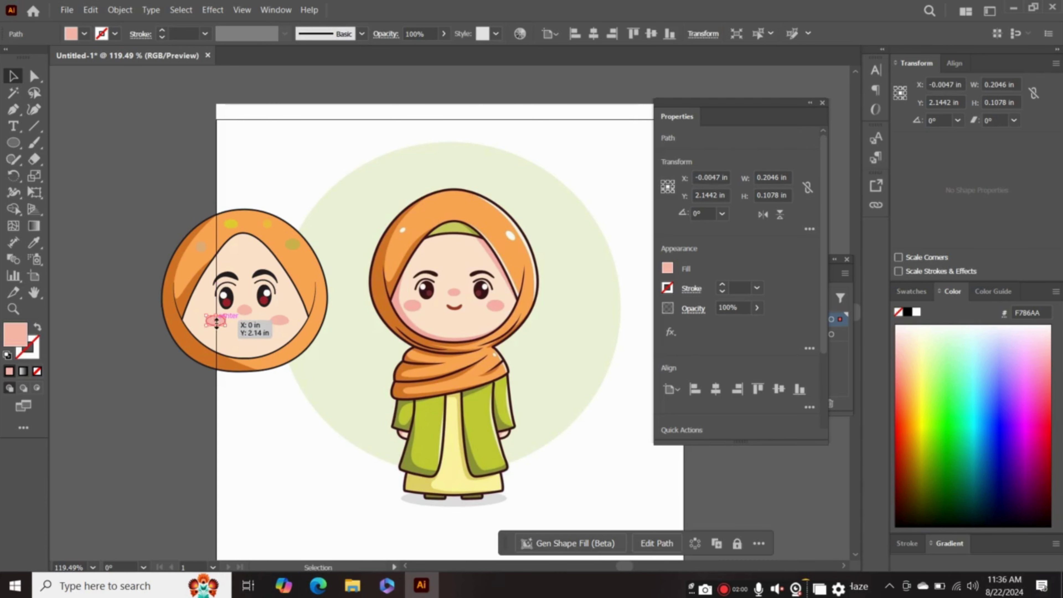
pyautogui.click(34, 110)
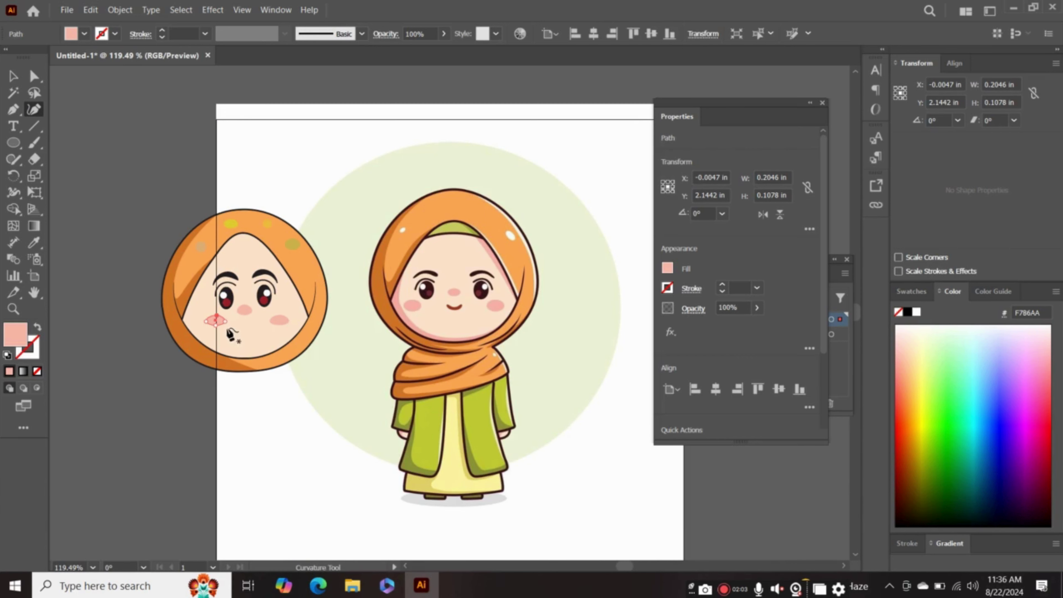
# Draw a curved smile beneath the nose with the Curvature tool
pyautogui.click(264, 331)
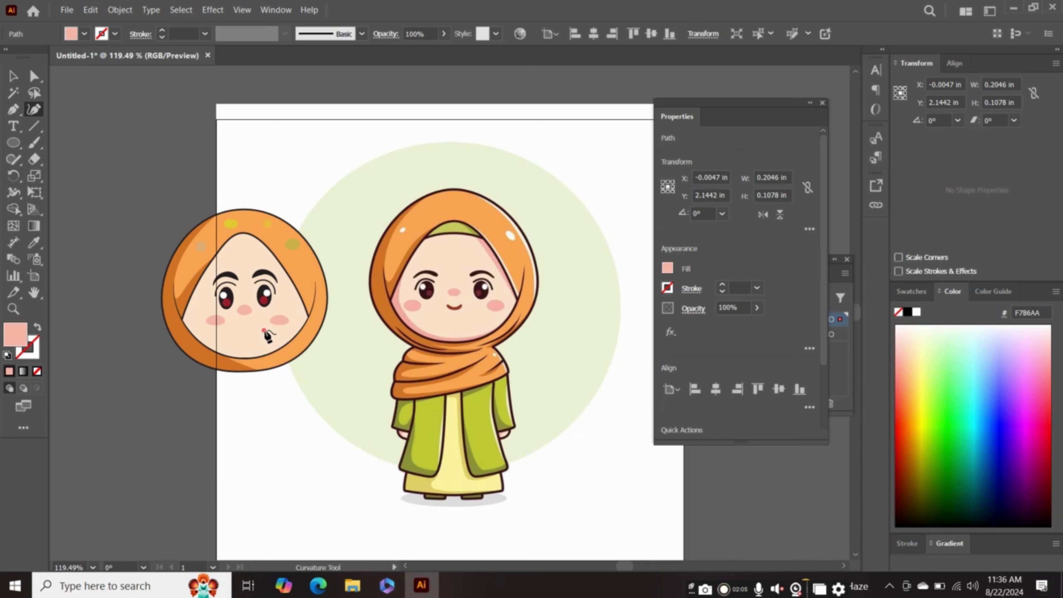
pyautogui.click(236, 329)
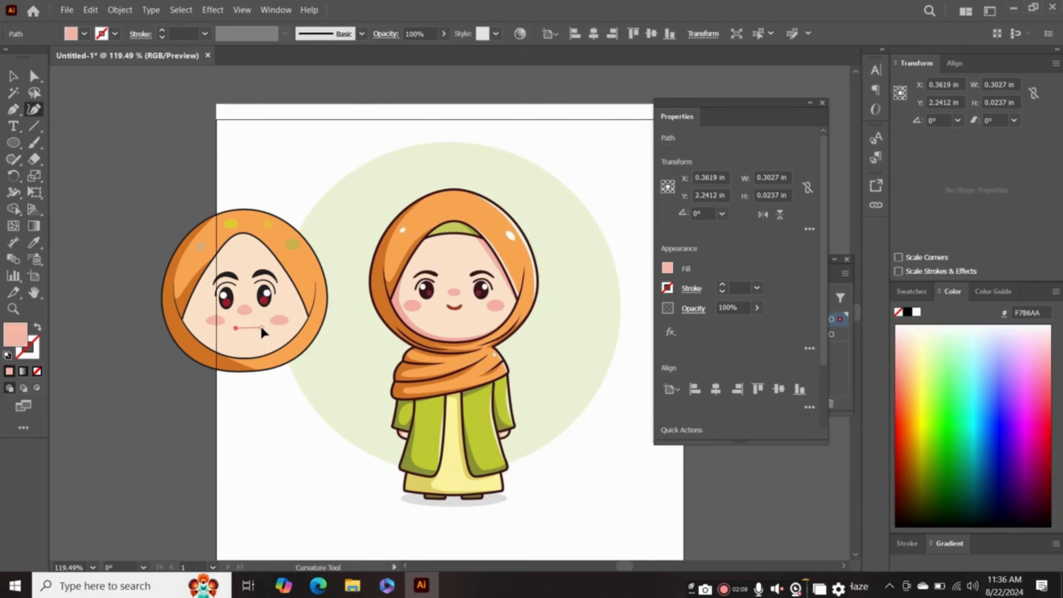
pyautogui.moveTo(261, 325); pyautogui.dragTo(260, 325)
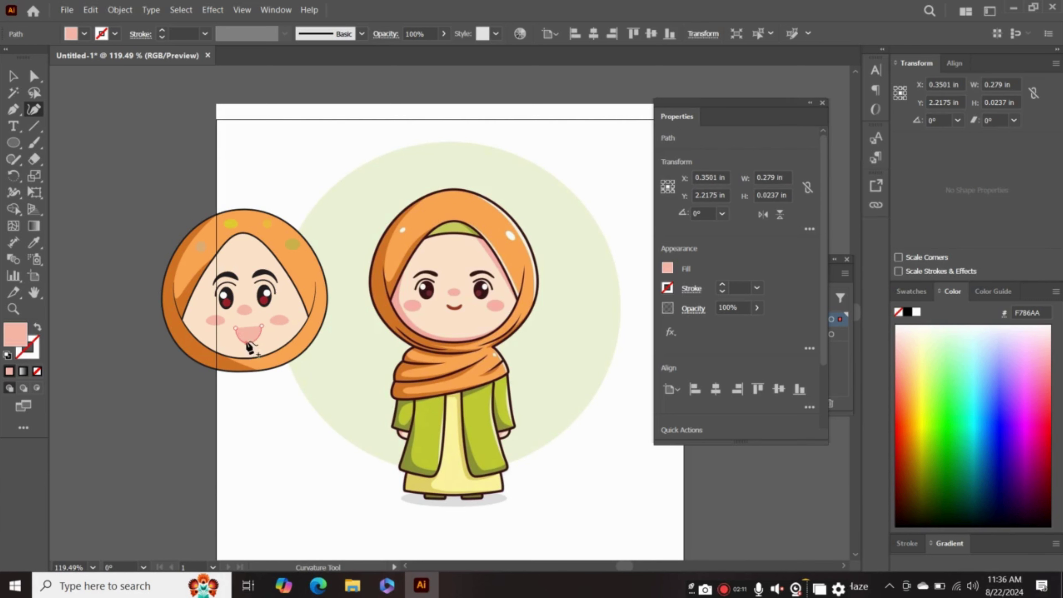
pyautogui.click(247, 340)
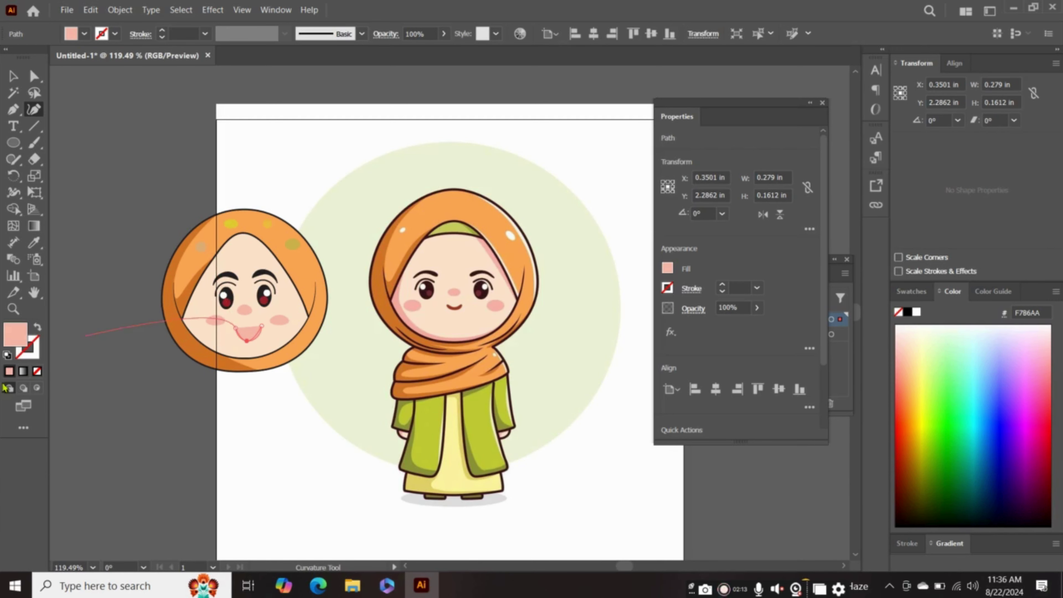
# Make the smile a black stroke with no fill and Width Profile 1 tapering
pyautogui.click(39, 329)
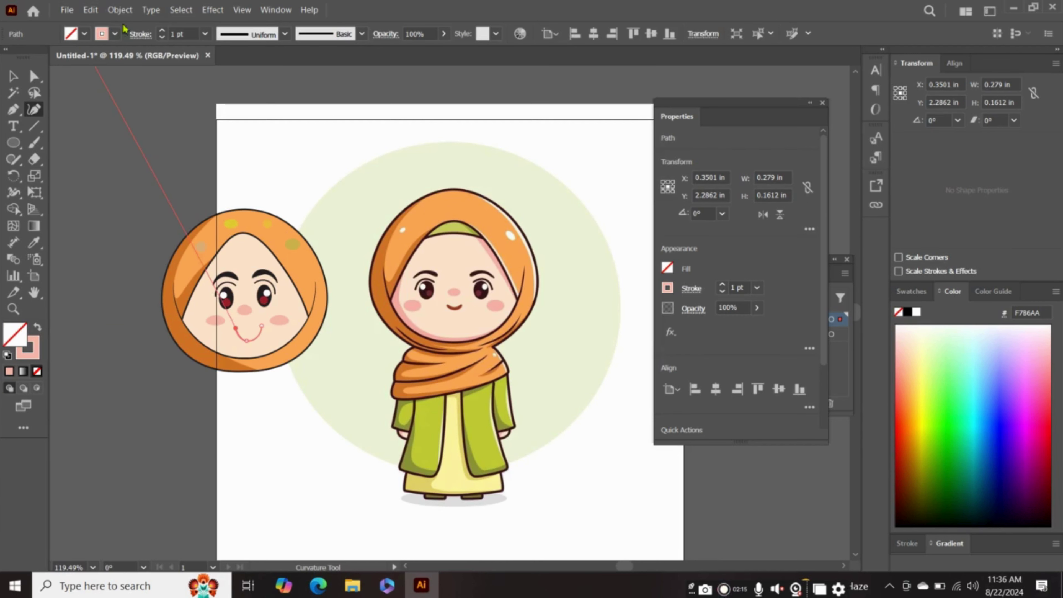
pyautogui.click(116, 37)
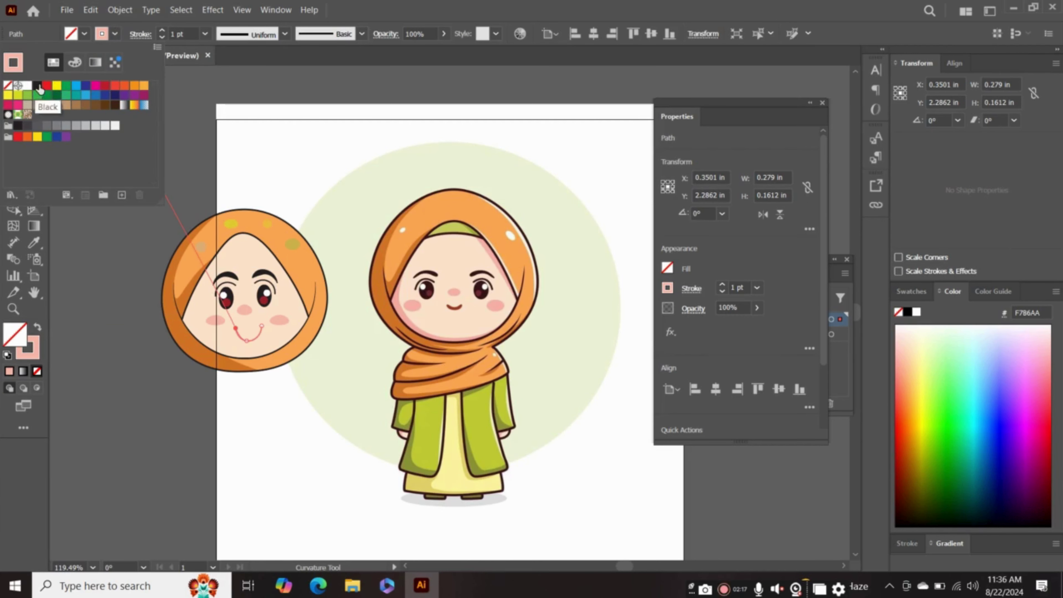
pyautogui.click(38, 85)
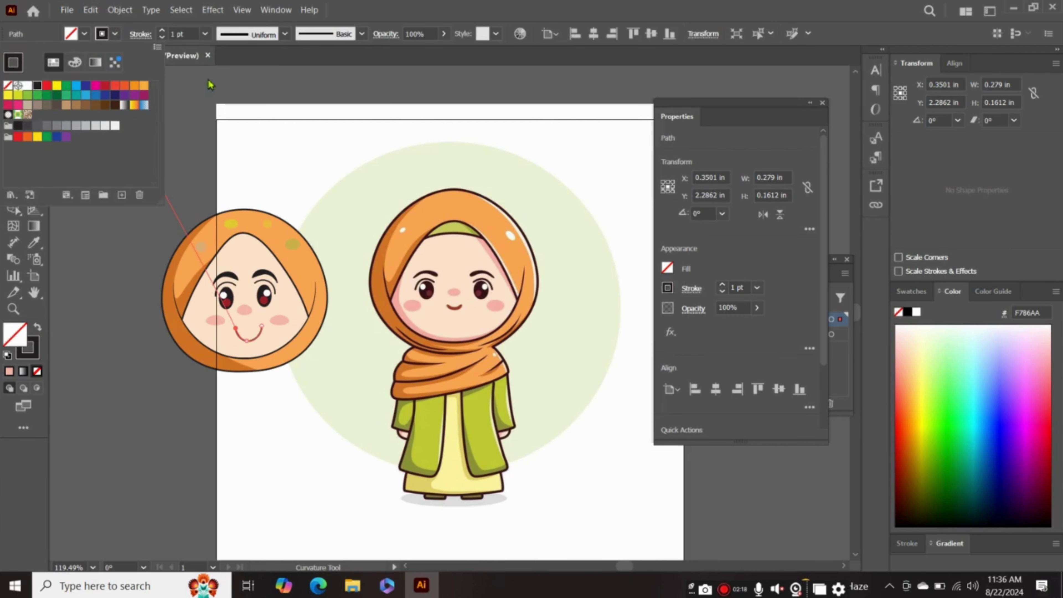
pyautogui.click(285, 37)
pyautogui.click(250, 75)
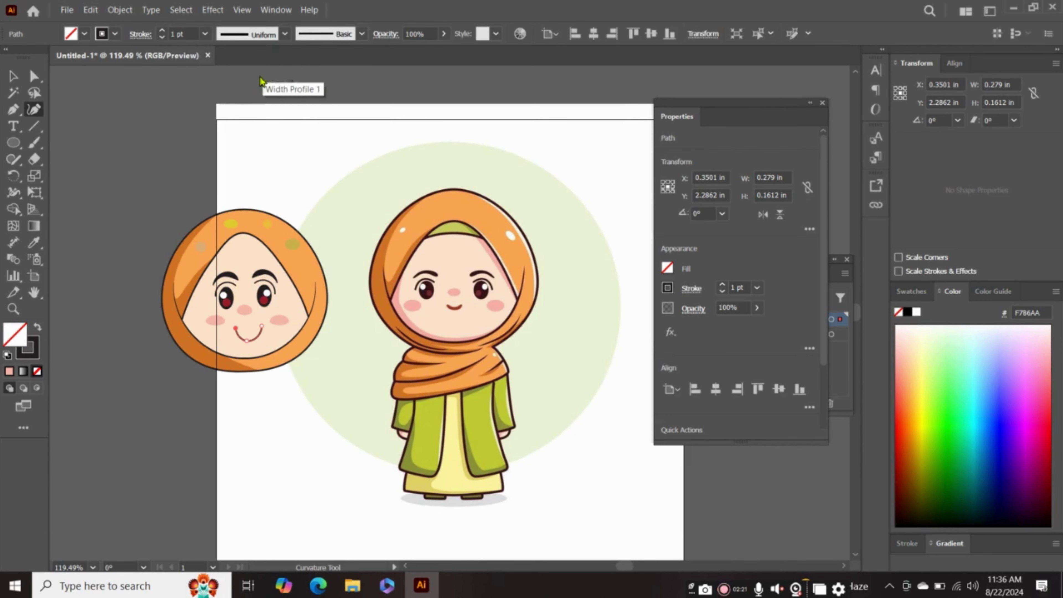
pyautogui.press('v')
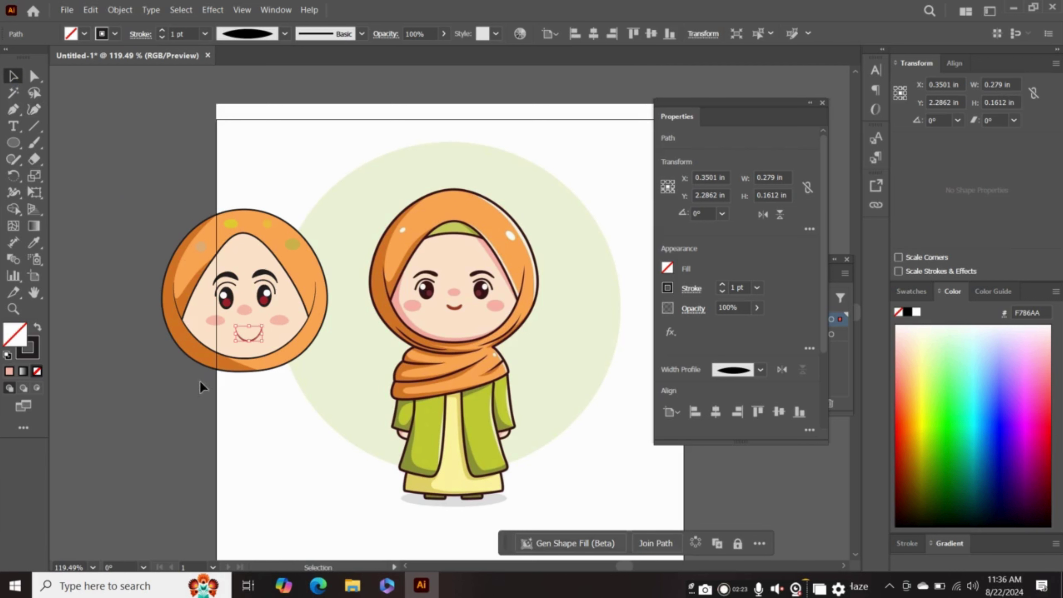
# Centre the smile under the nose
pyautogui.click(247, 337)
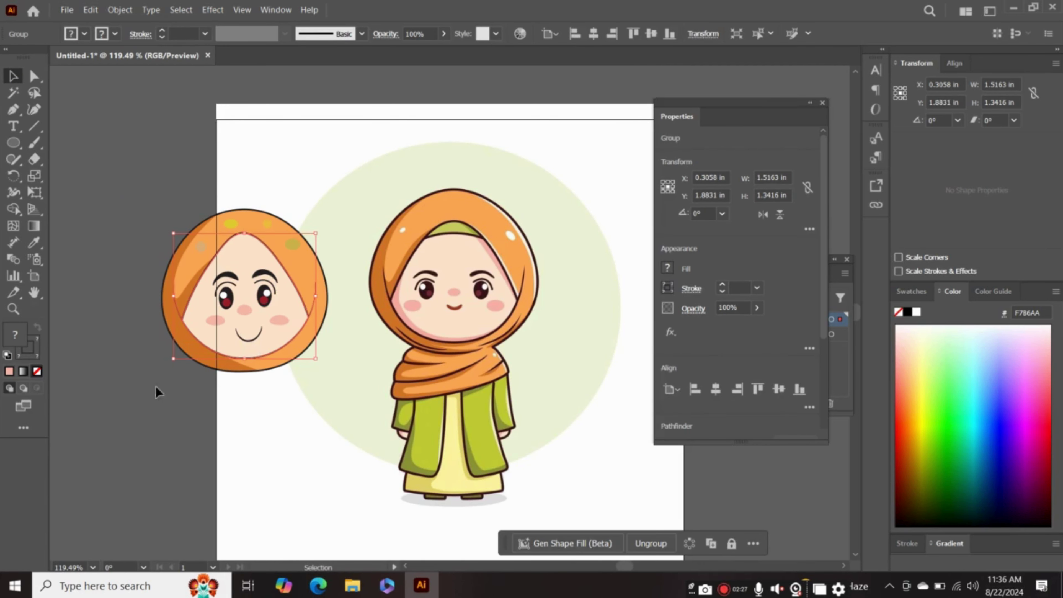
pyautogui.click(125, 412)
pyautogui.moveTo(249, 340); pyautogui.dragTo(243, 339)
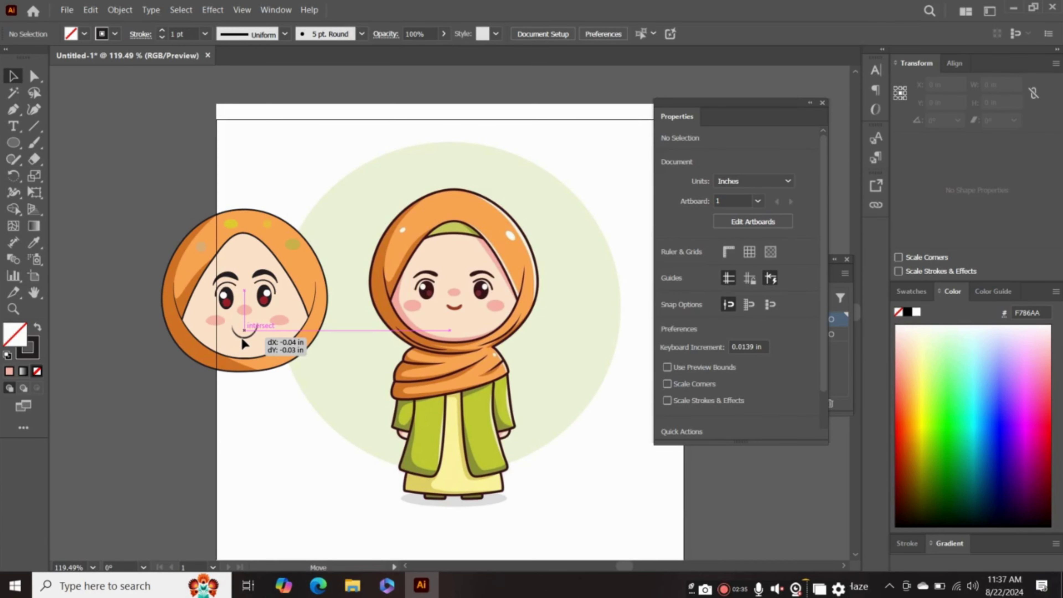
pyautogui.moveTo(244, 339); pyautogui.dragTo(240, 339)
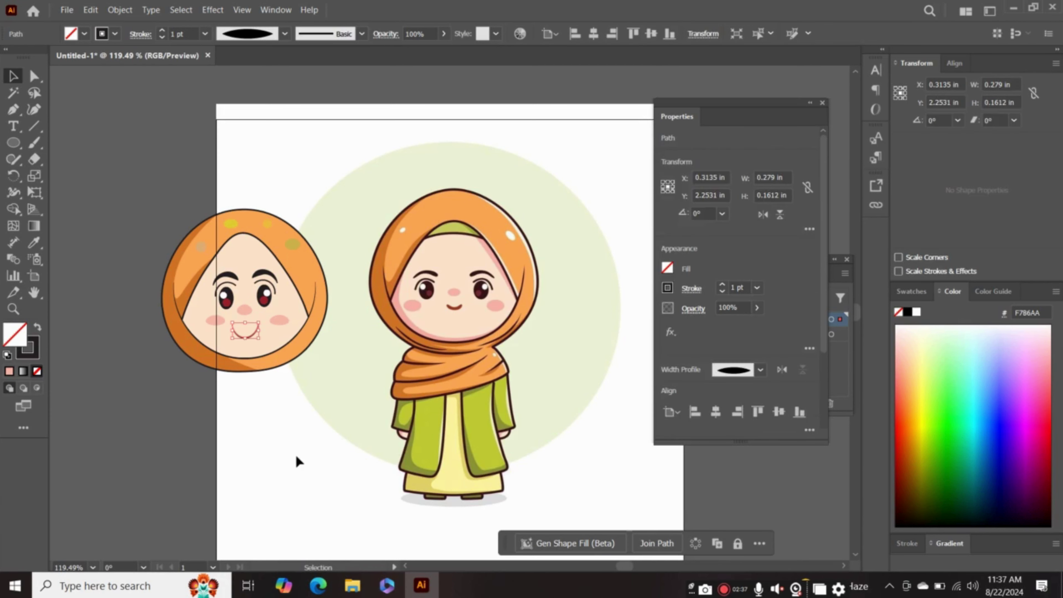
pyautogui.click(292, 456)
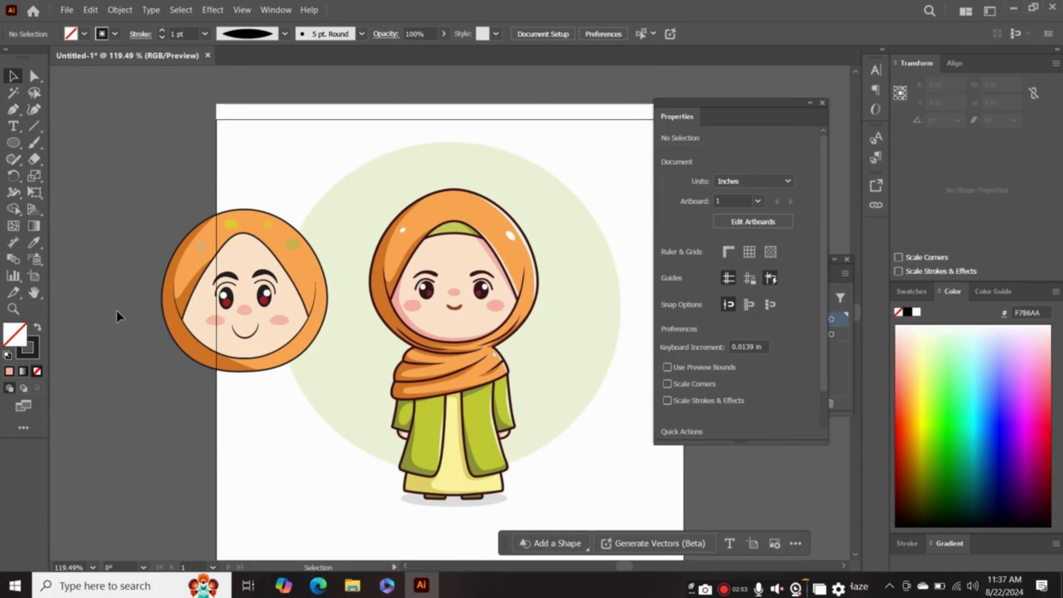
# Add a point to the left head's inner orange scarf path, bow it outward, then deselect
pyautogui.click(186, 288)
pyautogui.click(33, 108)
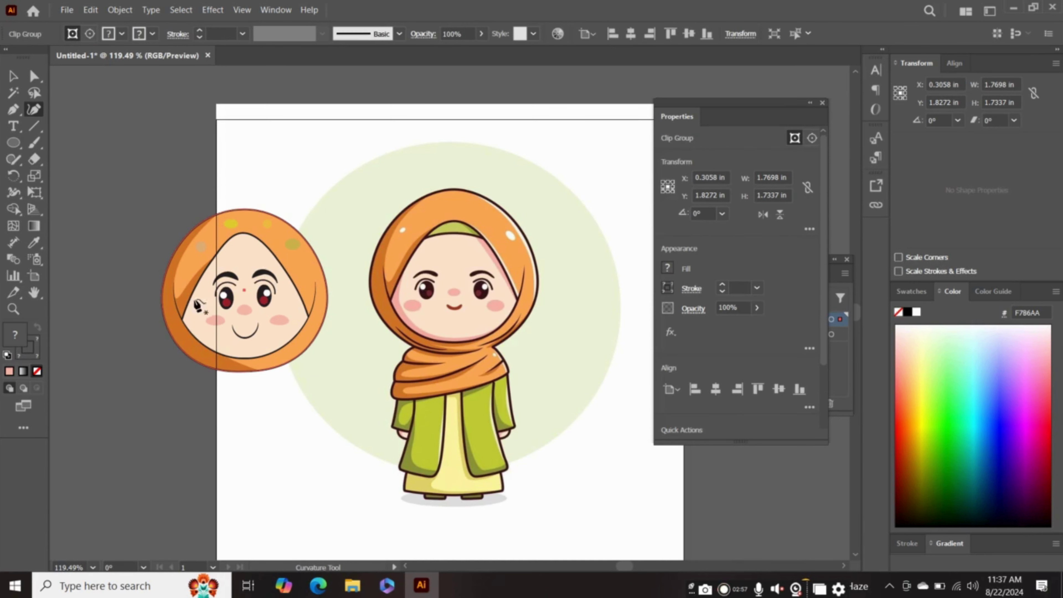
pyautogui.click(183, 298)
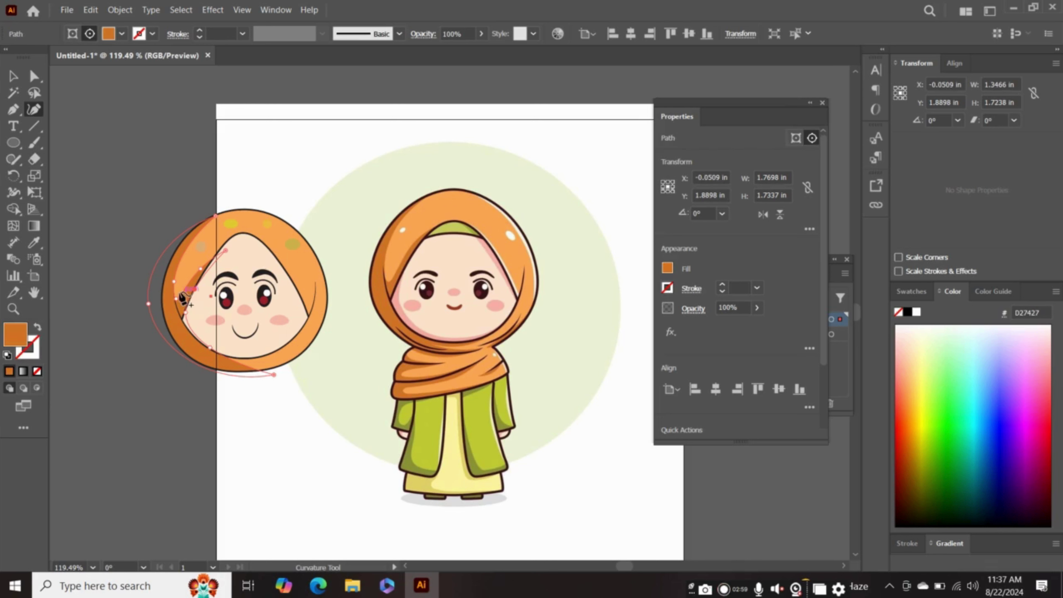
pyautogui.moveTo(176, 298); pyautogui.dragTo(180, 301)
pyautogui.click(13, 77)
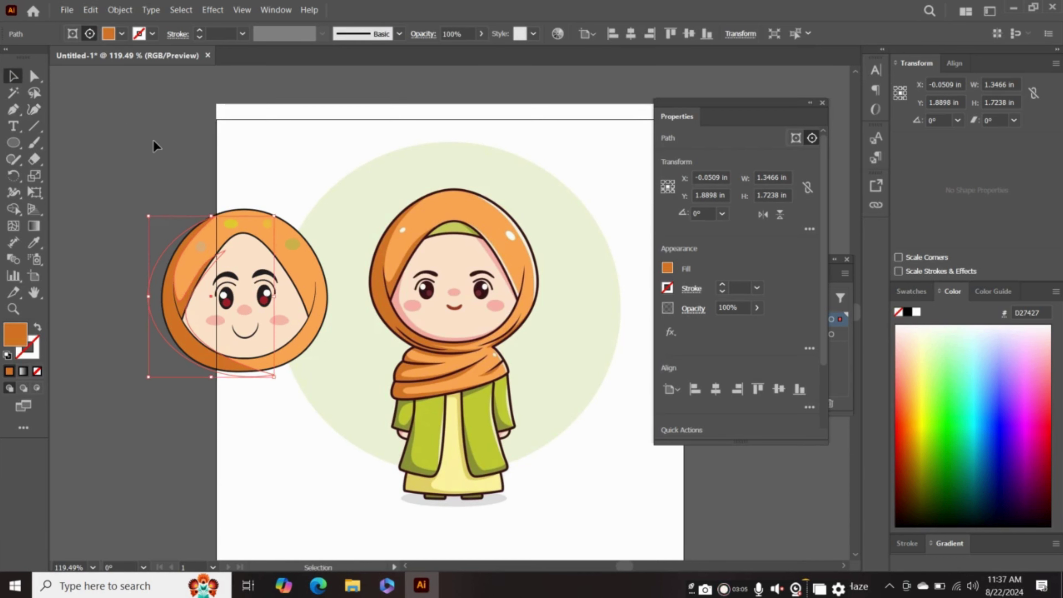
pyautogui.click(154, 142)
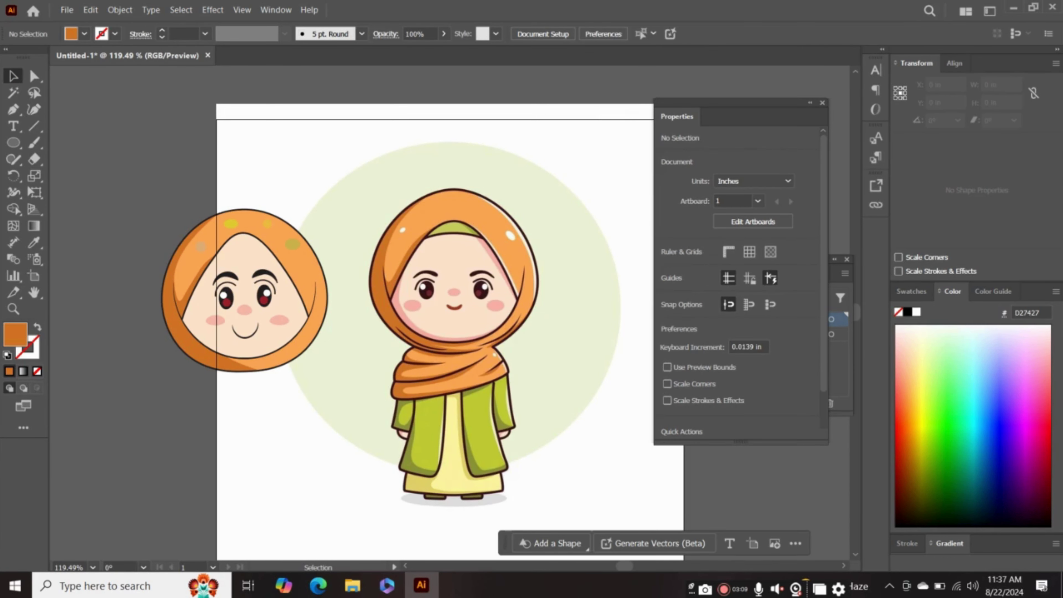
# Draw a small downward-bending curve below the left head with the Curvature tool
pyautogui.click(33, 110)
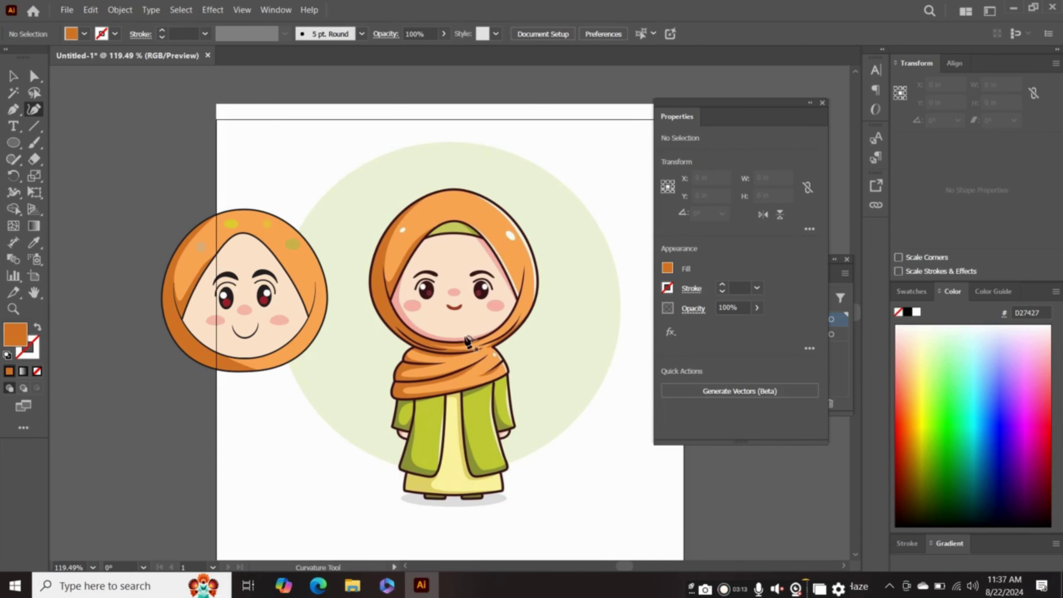
pyautogui.click(246, 447)
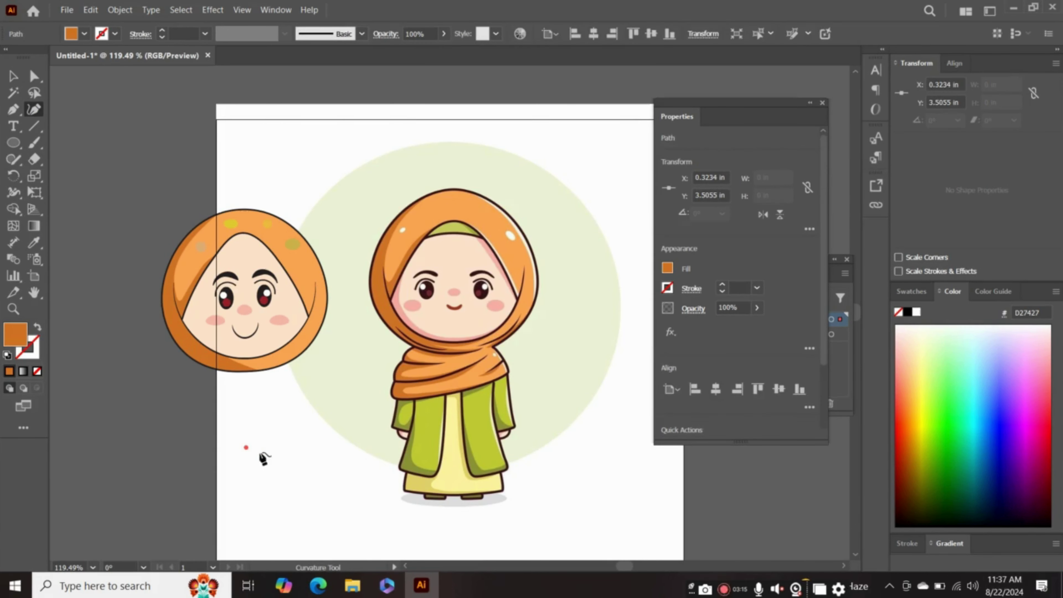
pyautogui.click(294, 468)
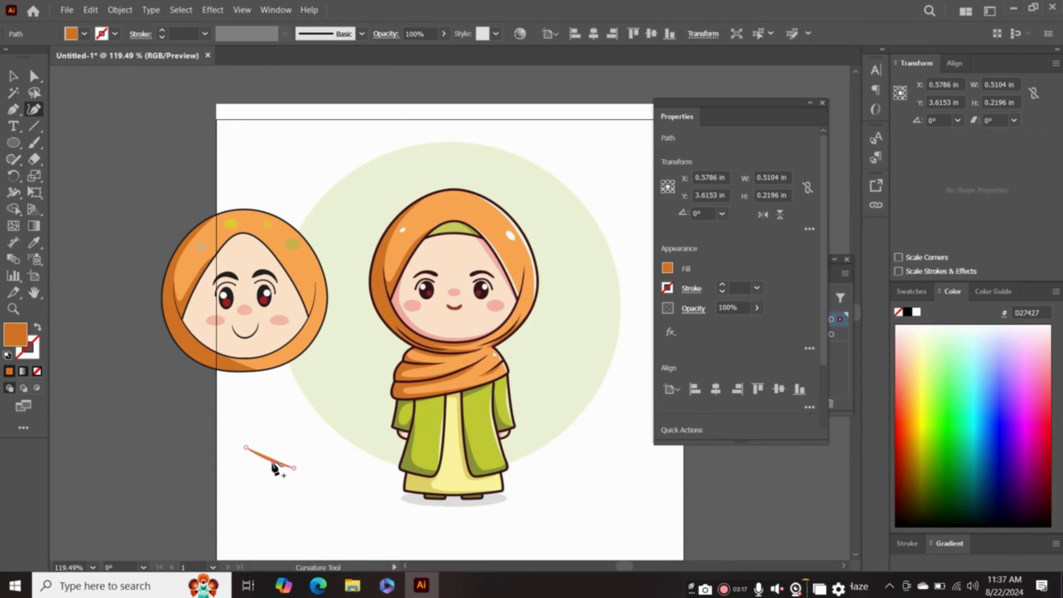
pyautogui.moveTo(276, 468); pyautogui.dragTo(270, 475)
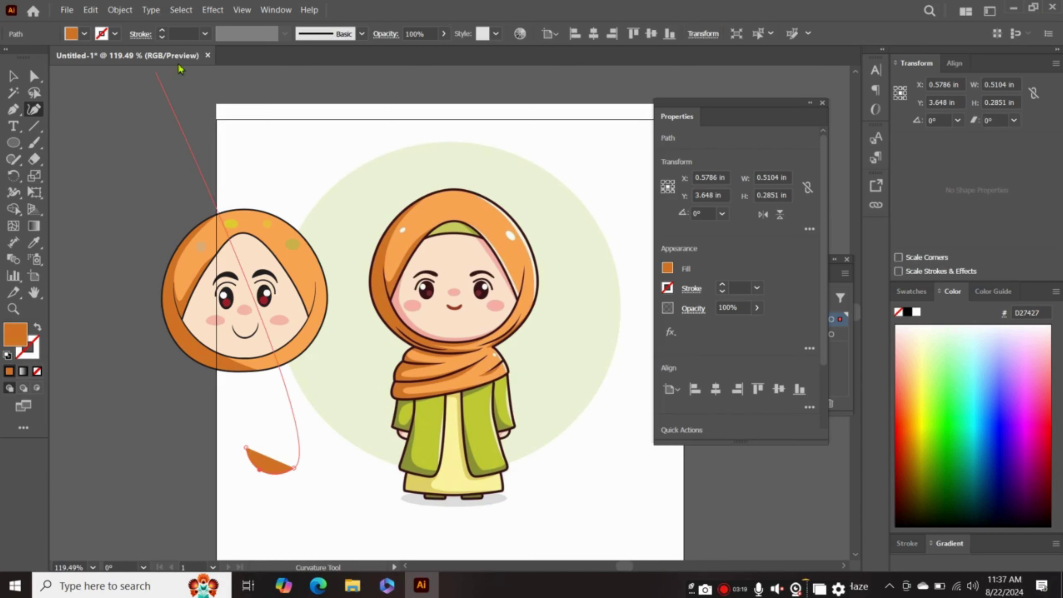
# Give the curve a black stroke, no fill and Width Profile 1, then move it onto the face's lower-left
pyautogui.click(115, 34)
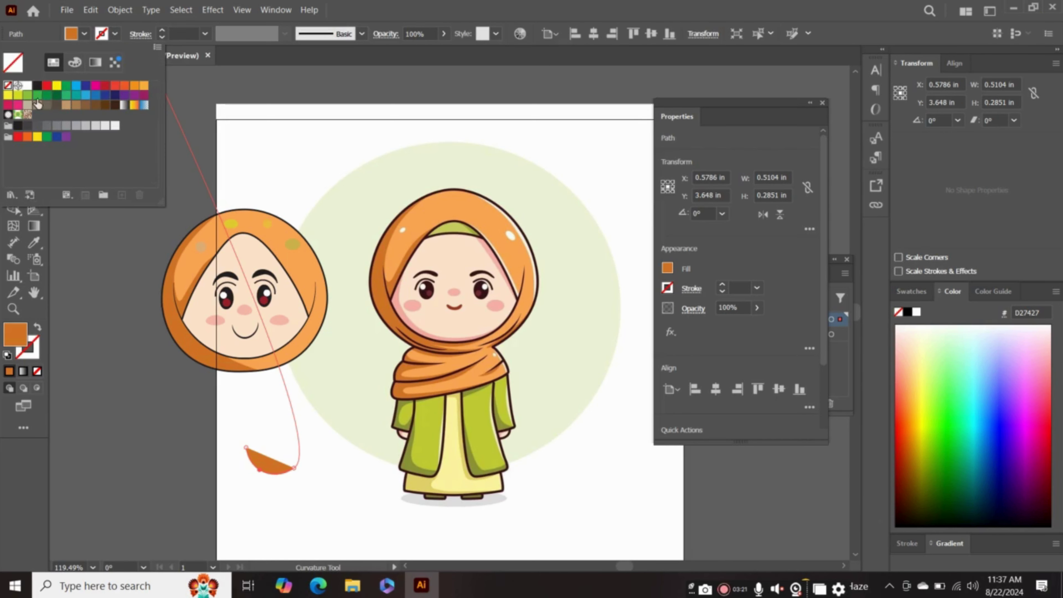
pyautogui.click(46, 85)
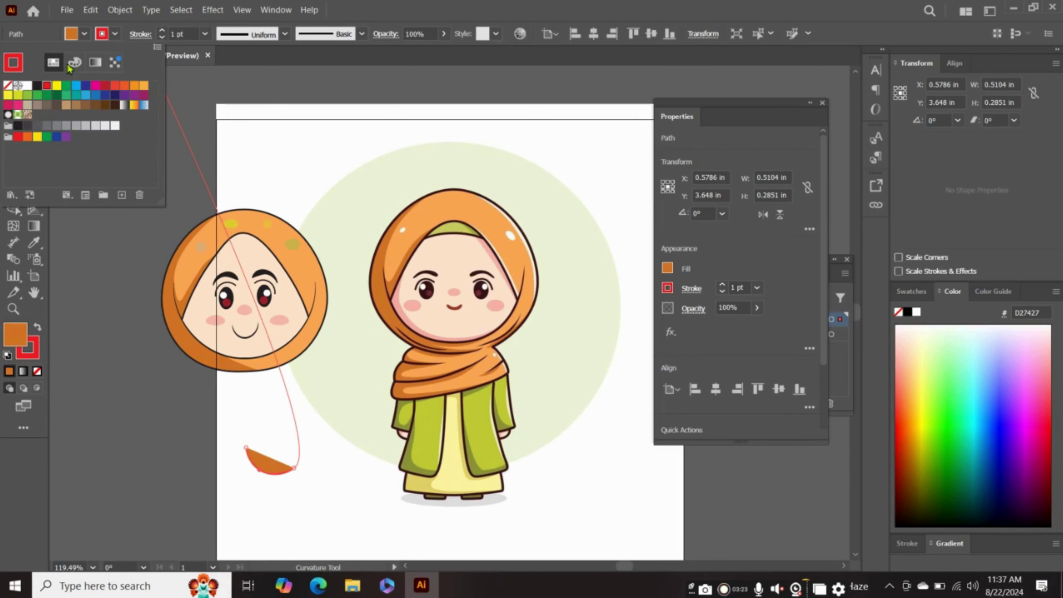
pyautogui.click(38, 86)
pyautogui.click(84, 33)
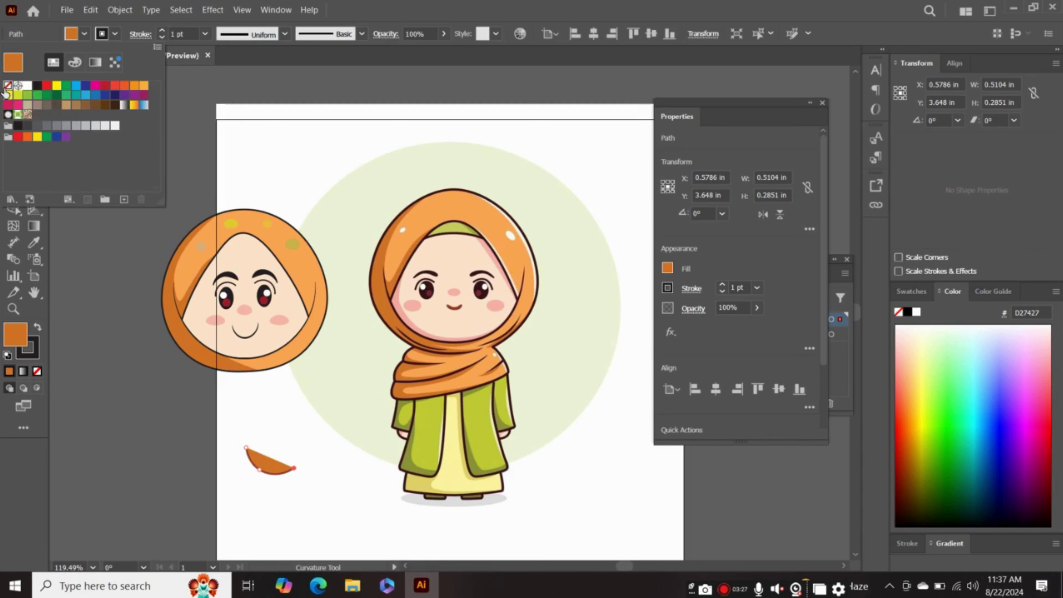
pyautogui.click(7, 85)
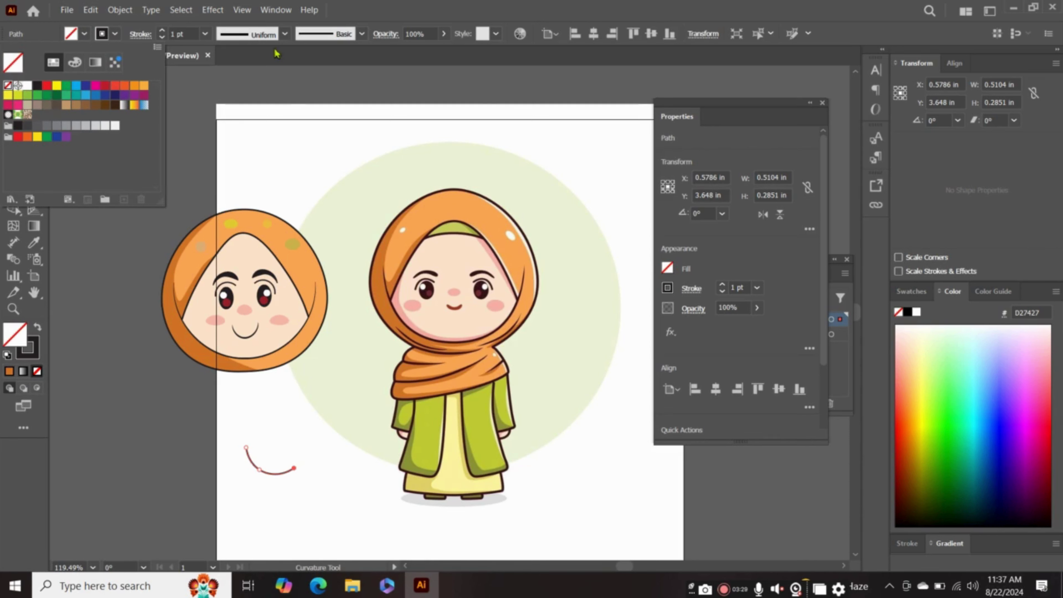
pyautogui.click(277, 36)
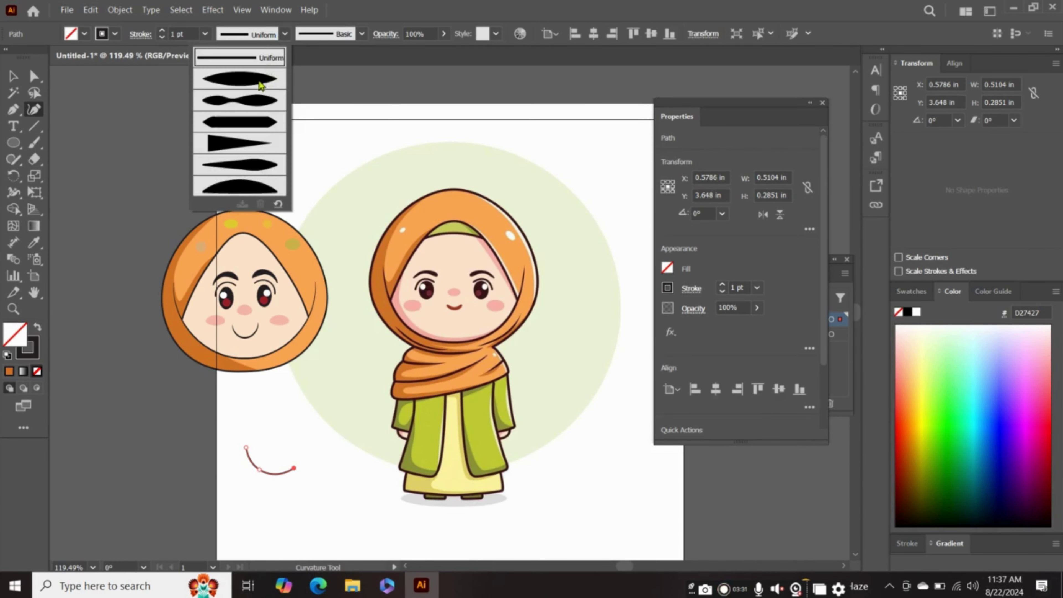
pyautogui.click(263, 84)
pyautogui.click(13, 76)
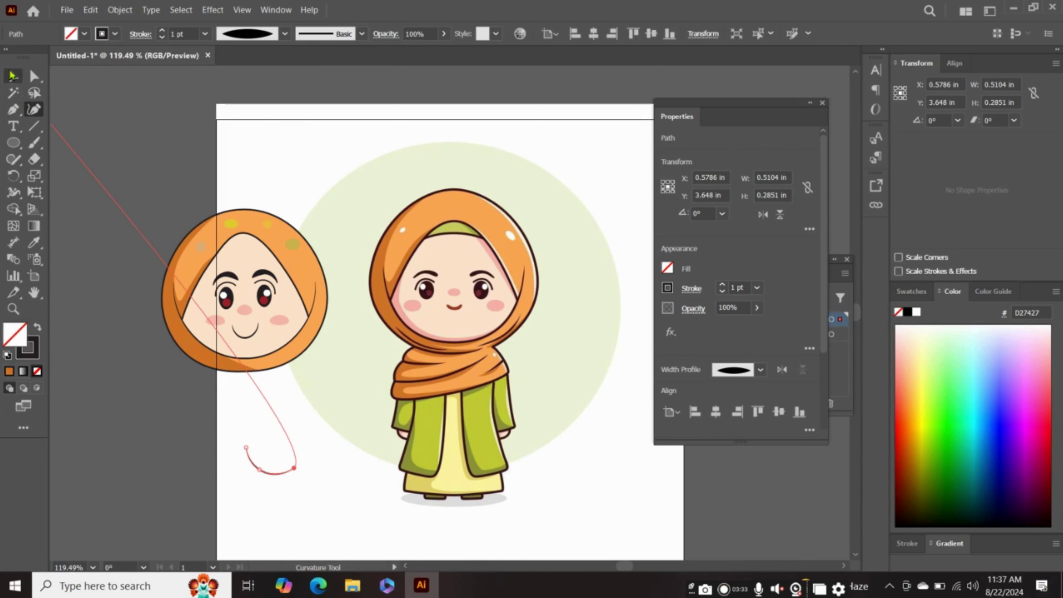
pyautogui.moveTo(250, 466); pyautogui.dragTo(189, 349)
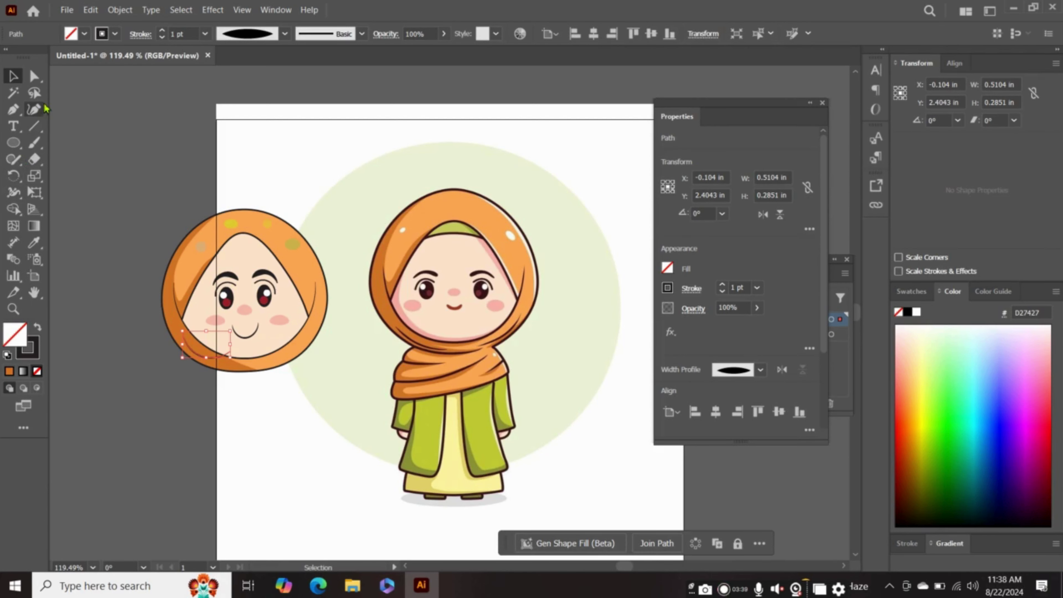
# Extend the fold line around the left of the face and set its stroke to 2 pt
pyautogui.click(34, 109)
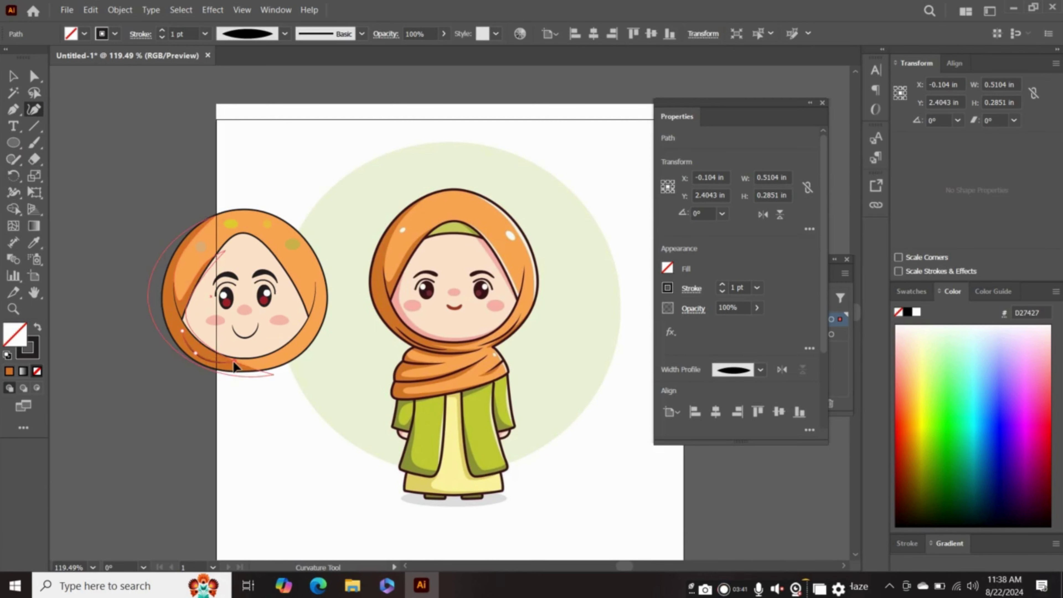
pyautogui.moveTo(229, 351); pyautogui.dragTo(234, 376)
pyautogui.click(235, 377)
pyautogui.click(243, 369)
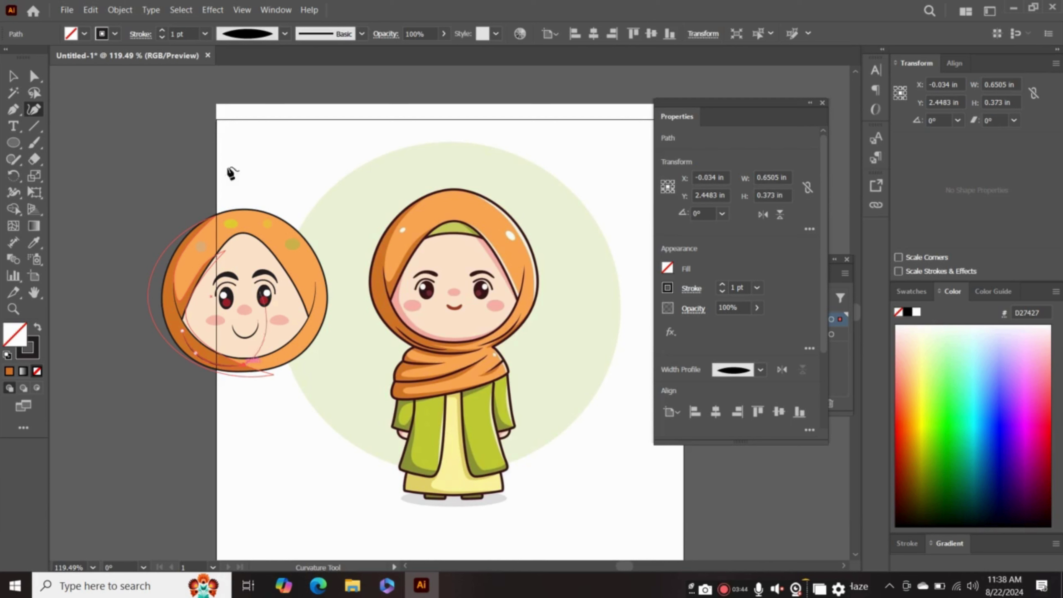
pyautogui.click(162, 31)
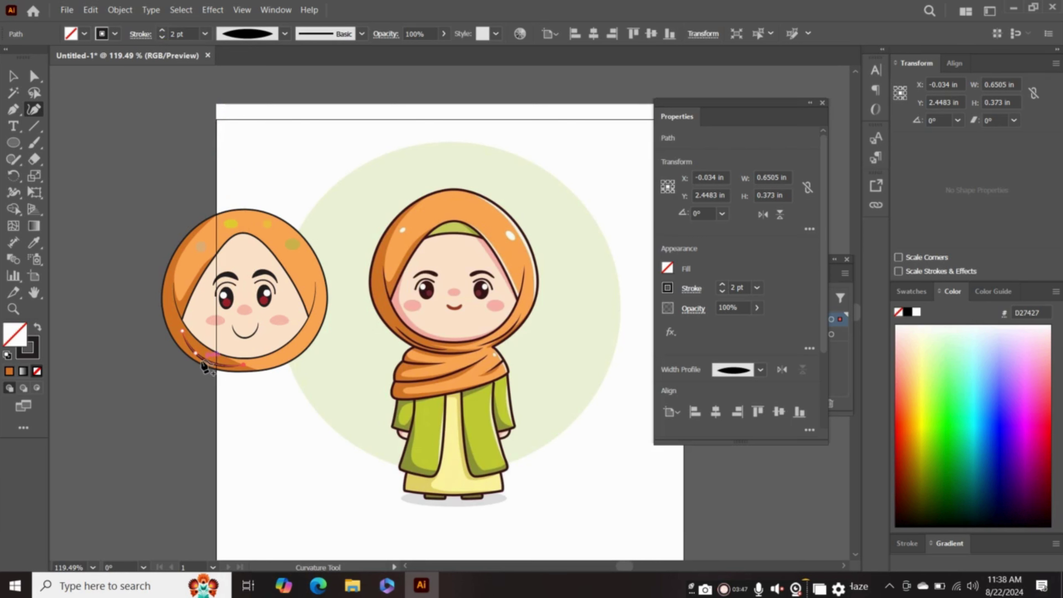
# Make a vertically reflected copy of the fold line and move it to the face's right side
pyautogui.press('v')
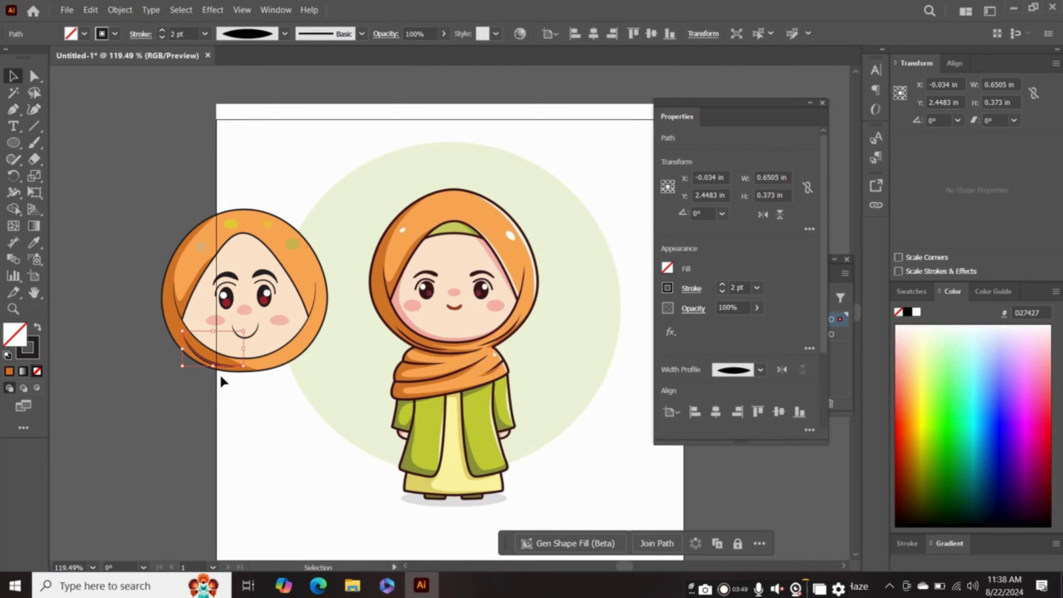
pyautogui.rightClick(205, 367)
pyautogui.moveTo(242, 496)
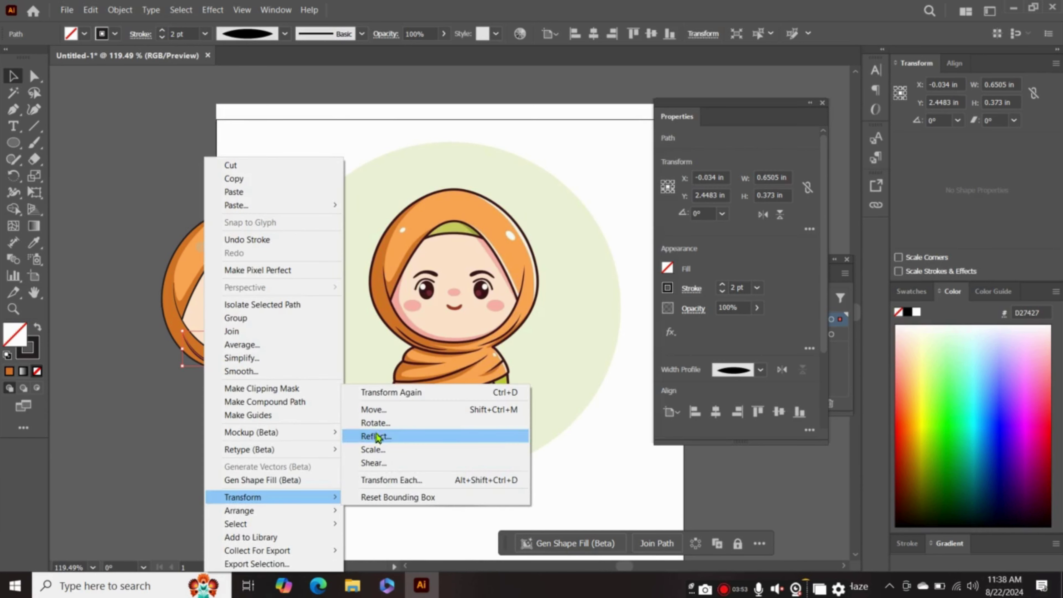
pyautogui.click(374, 436)
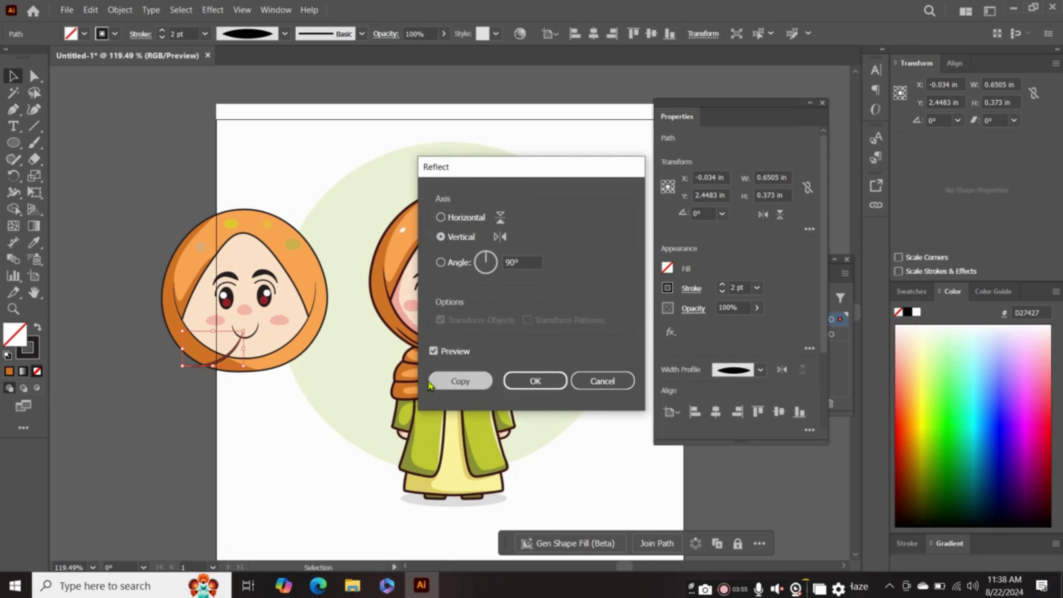
pyautogui.click(472, 384)
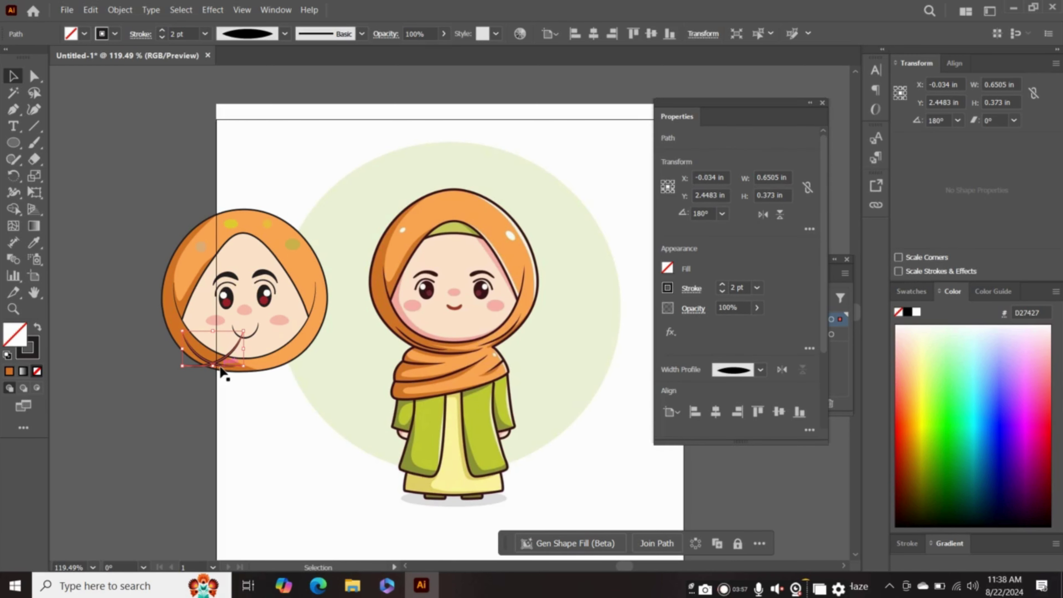
pyautogui.moveTo(223, 371); pyautogui.dragTo(295, 357)
# Set the mirrored fold line to 1 pt, shrink it slightly and nudge it up
pyautogui.click(162, 31)
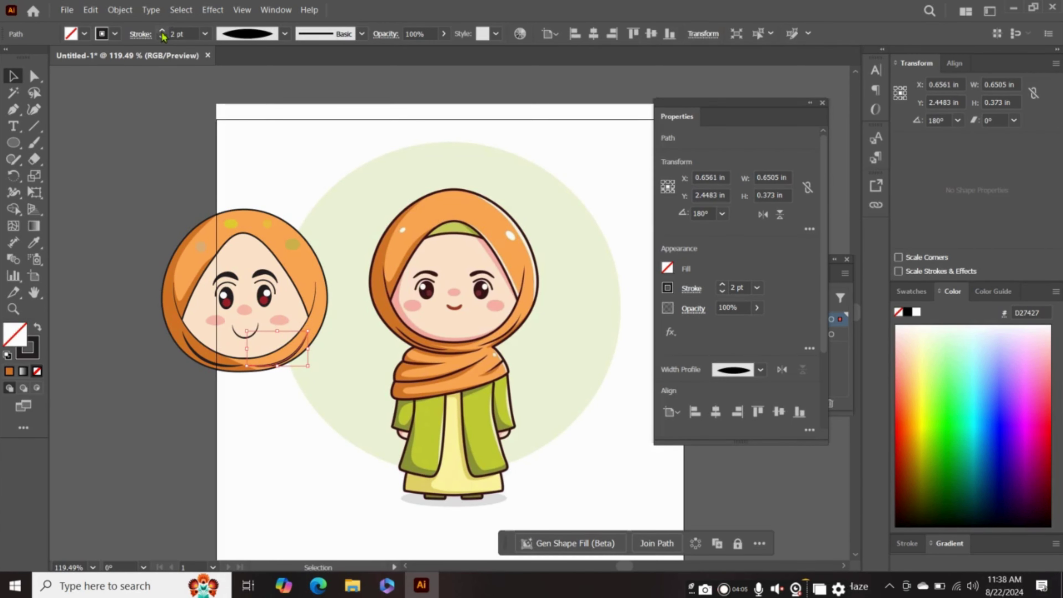
pyautogui.click(162, 37)
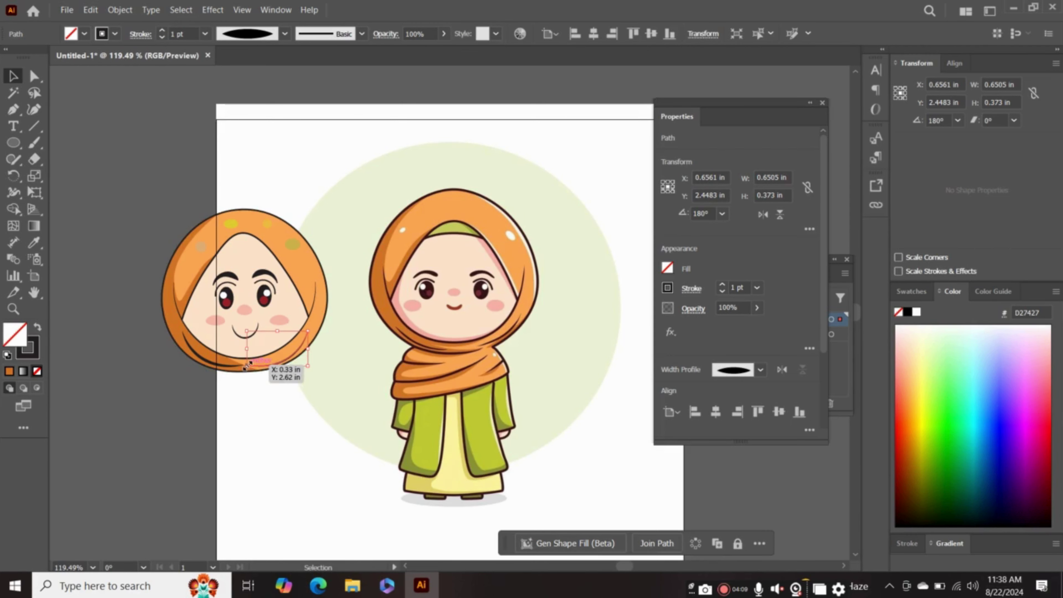
pyautogui.moveTo(247, 364); pyautogui.dragTo(260, 364)
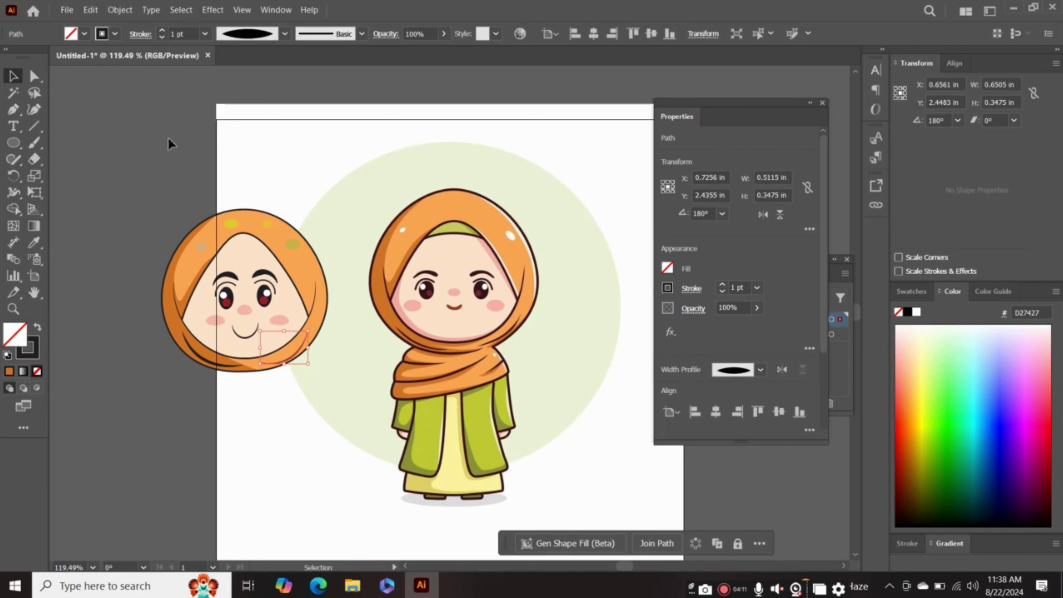
pyautogui.click(162, 35)
pyautogui.click(161, 31)
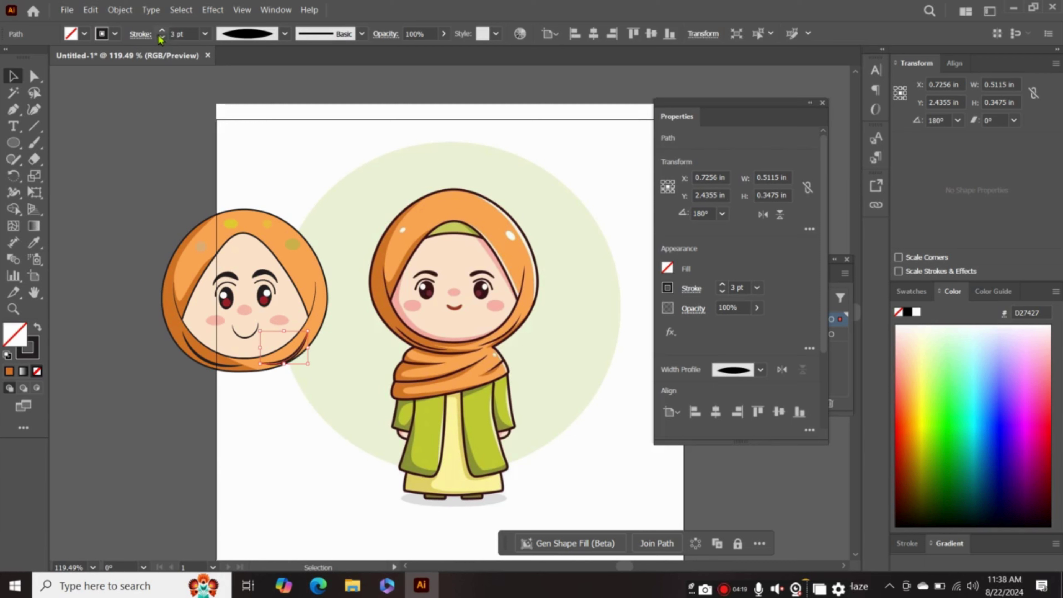
pyautogui.click(163, 38)
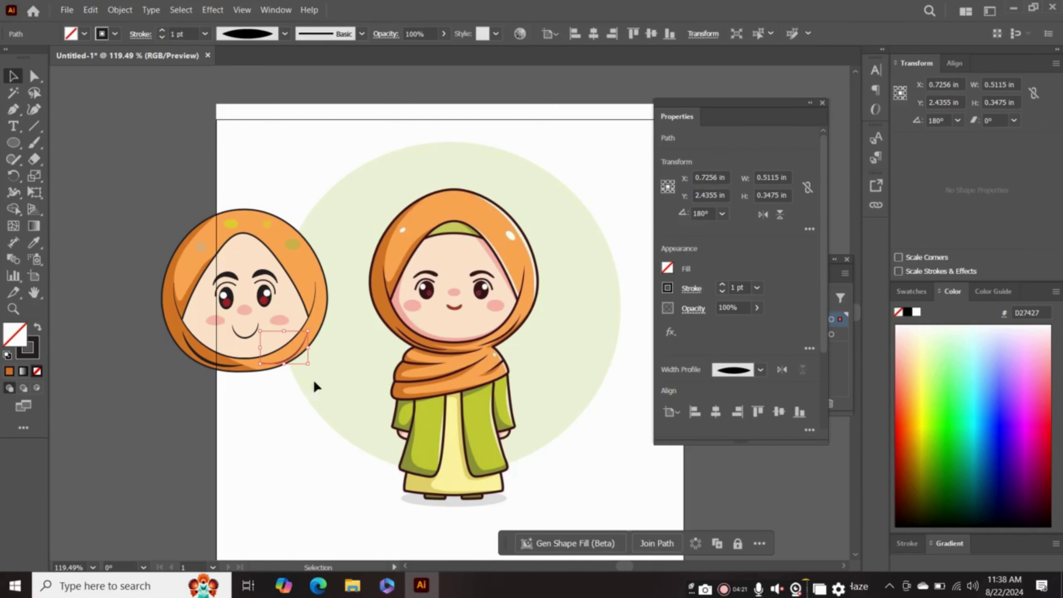
pyautogui.press('Up')
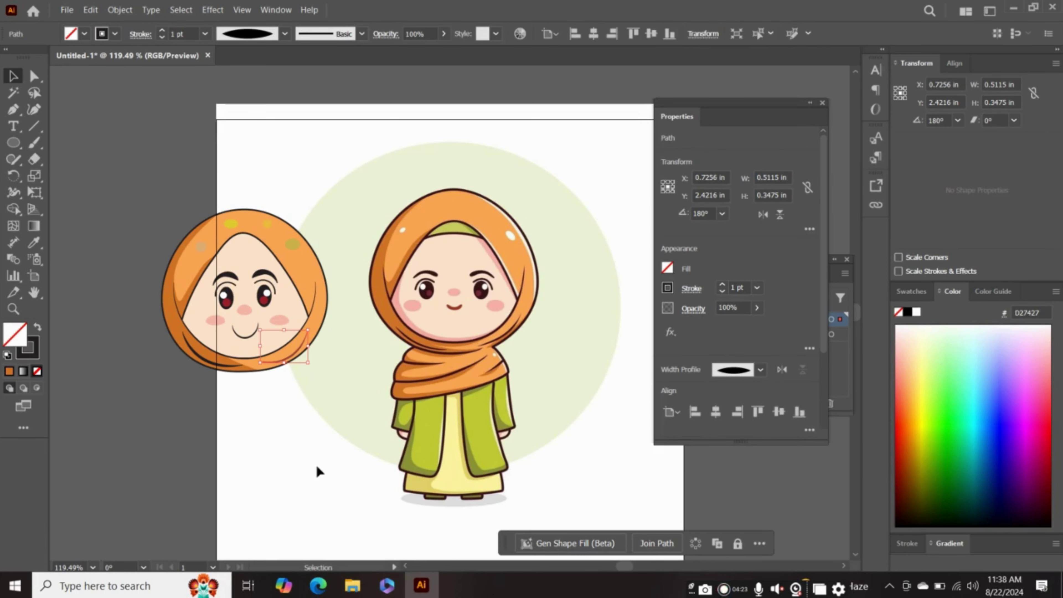
# Reshape the lower part of the mirrored curve with the Curvature tool, then deselect it
pyautogui.click(34, 109)
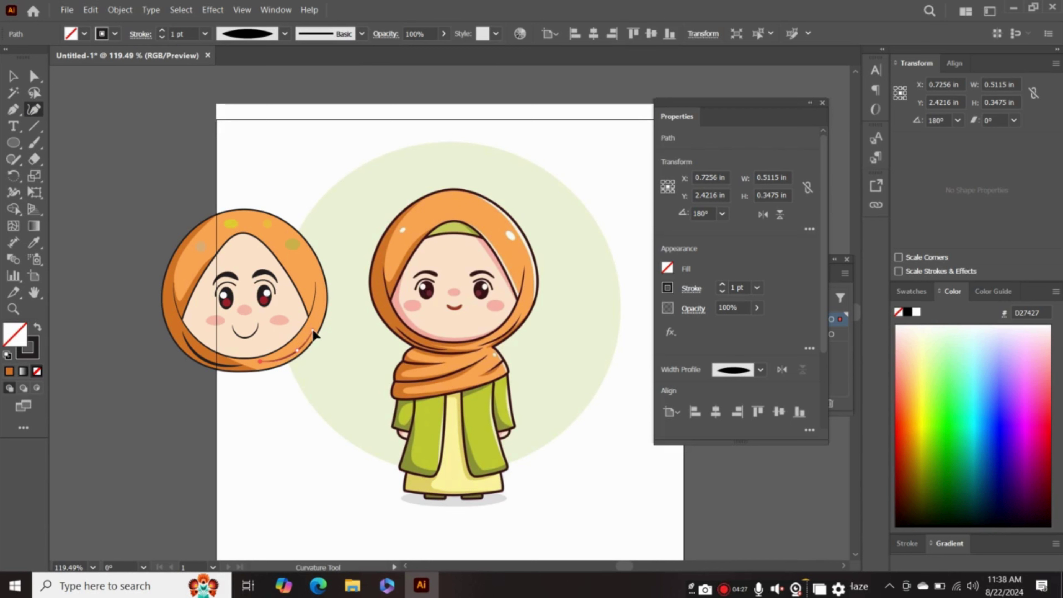
pyautogui.moveTo(297, 351); pyautogui.dragTo(296, 350)
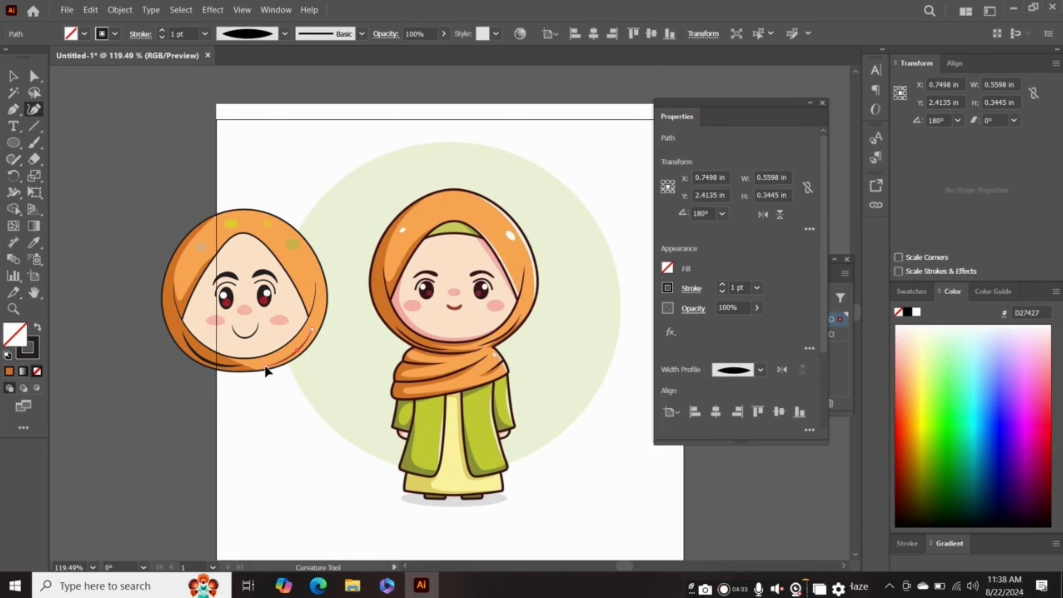
pyautogui.click(12, 76)
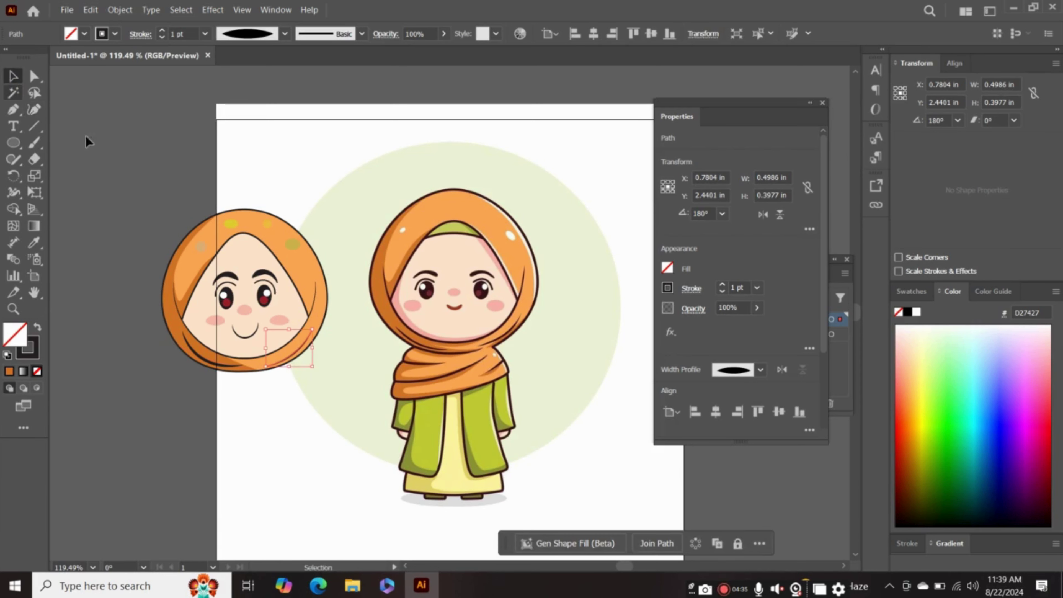
pyautogui.click(295, 436)
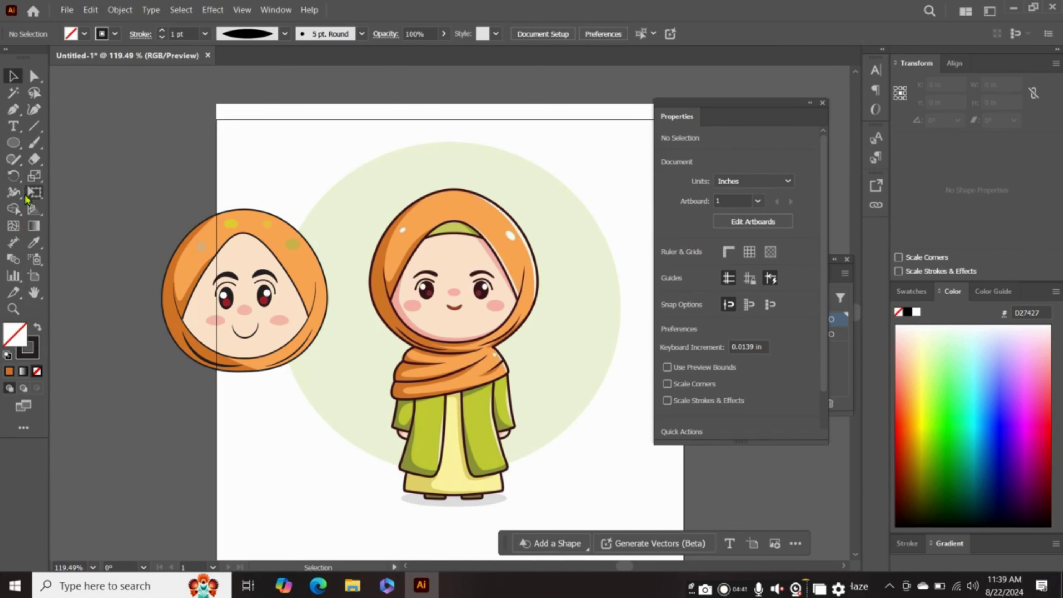
# Draw a trial ellipse below the left head, then delete it
pyautogui.click(12, 143)
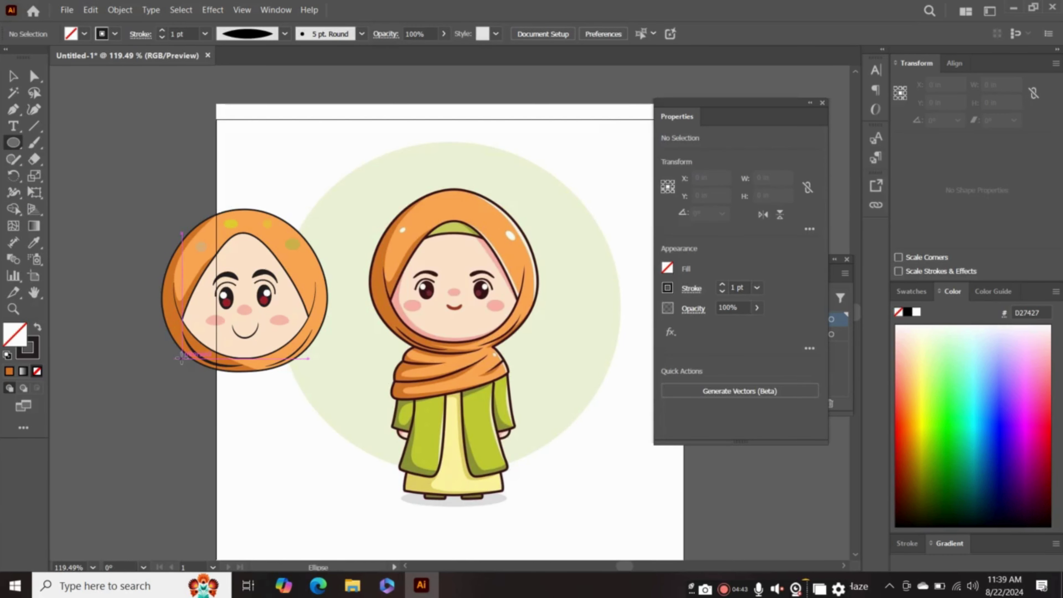
pyautogui.moveTo(182, 358)
pyautogui.mouseDown()
pyautogui.moveTo(313, 436)
pyautogui.moveTo(316, 456)
pyautogui.mouseUp()
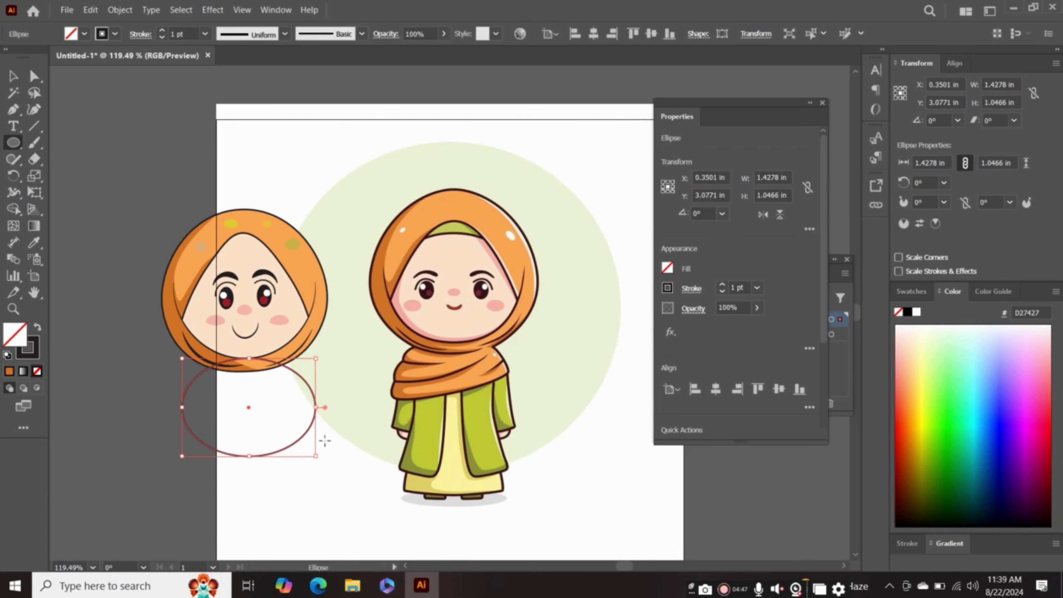
pyautogui.press('Delete')
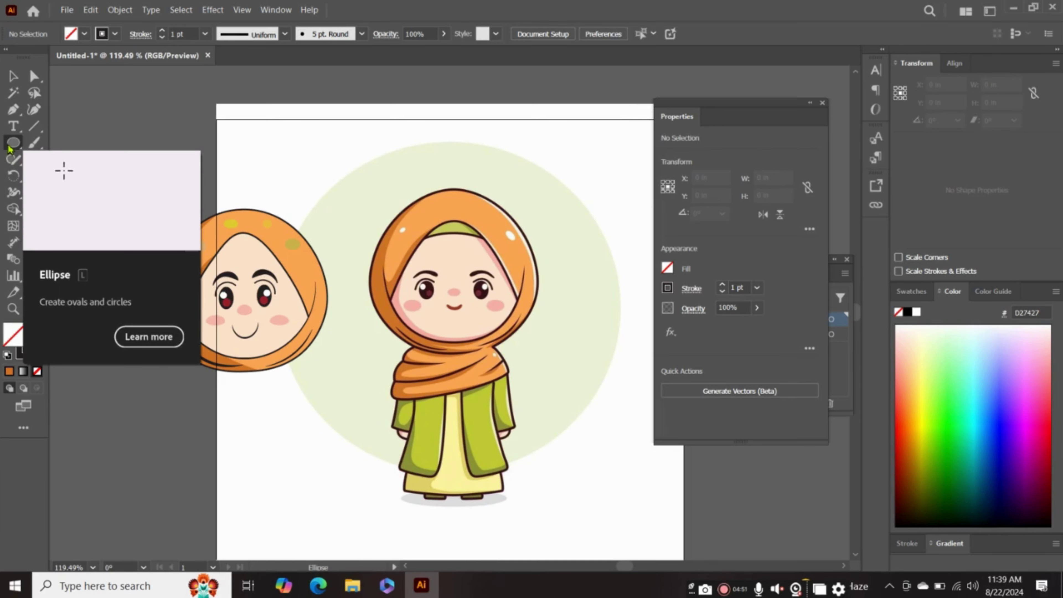
# Place two Curvature points on the main figure's scarf and bring up the other shape tools
pyautogui.click(34, 109)
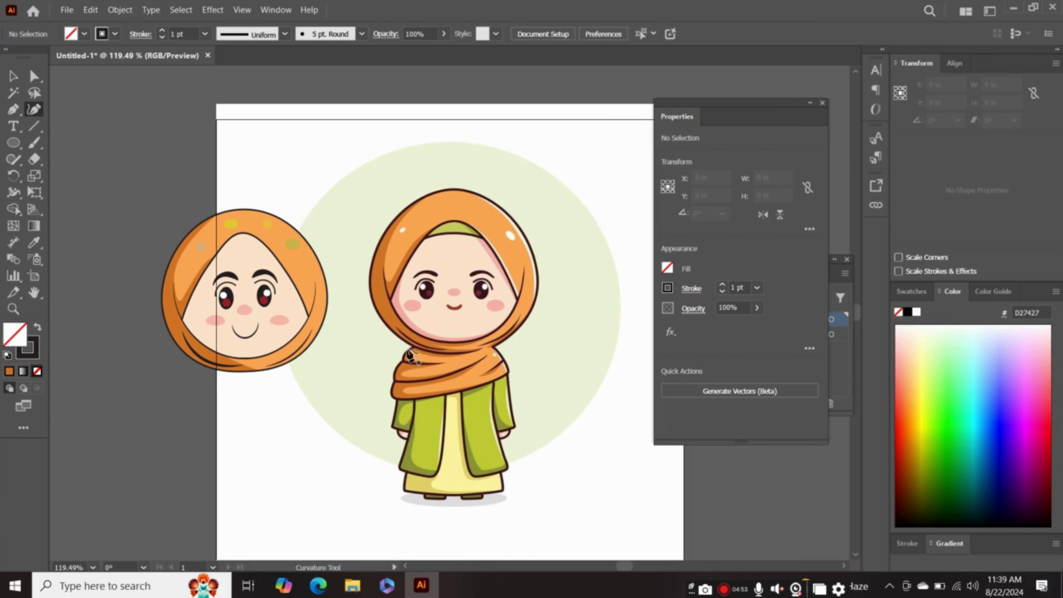
pyautogui.click(413, 345)
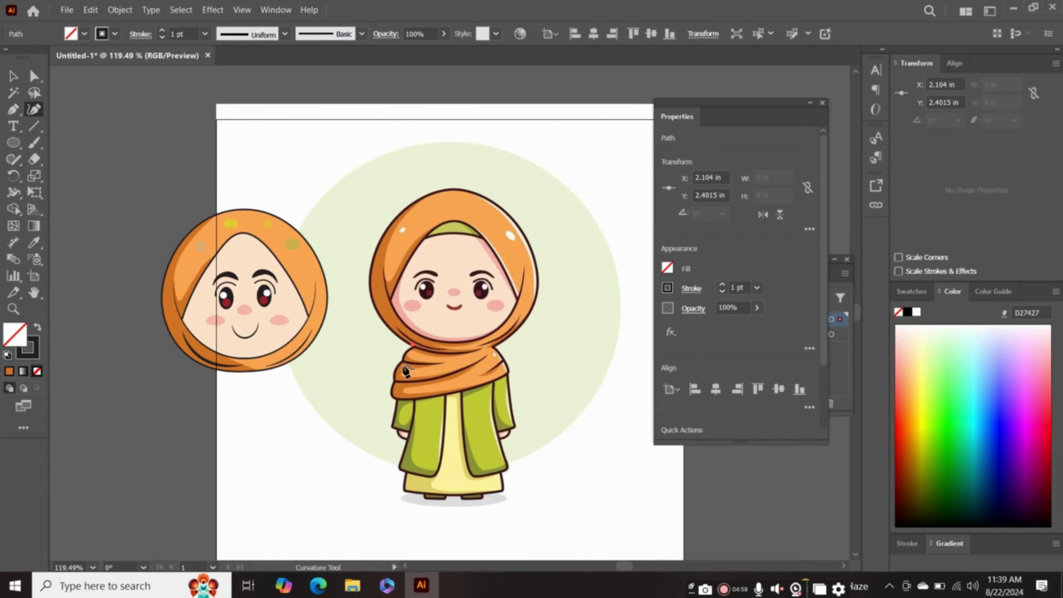
pyautogui.click(404, 361)
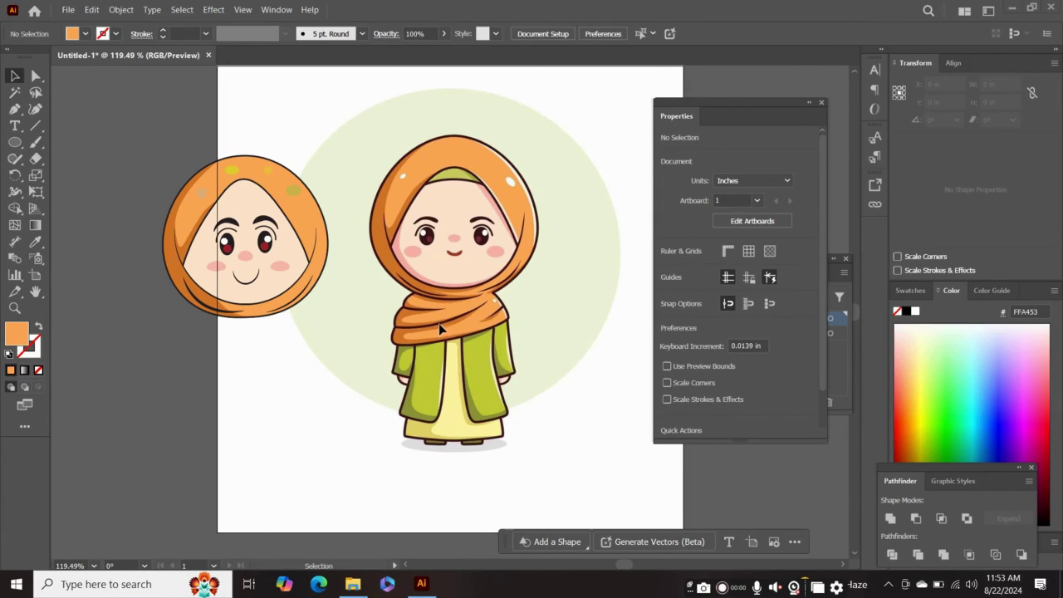
pyautogui.rightClick(13, 144)
# Draw a rounded rectangle over the main figure's scarf, set 55% opacity, and resize it to span the scarf
pyautogui.click(65, 161)
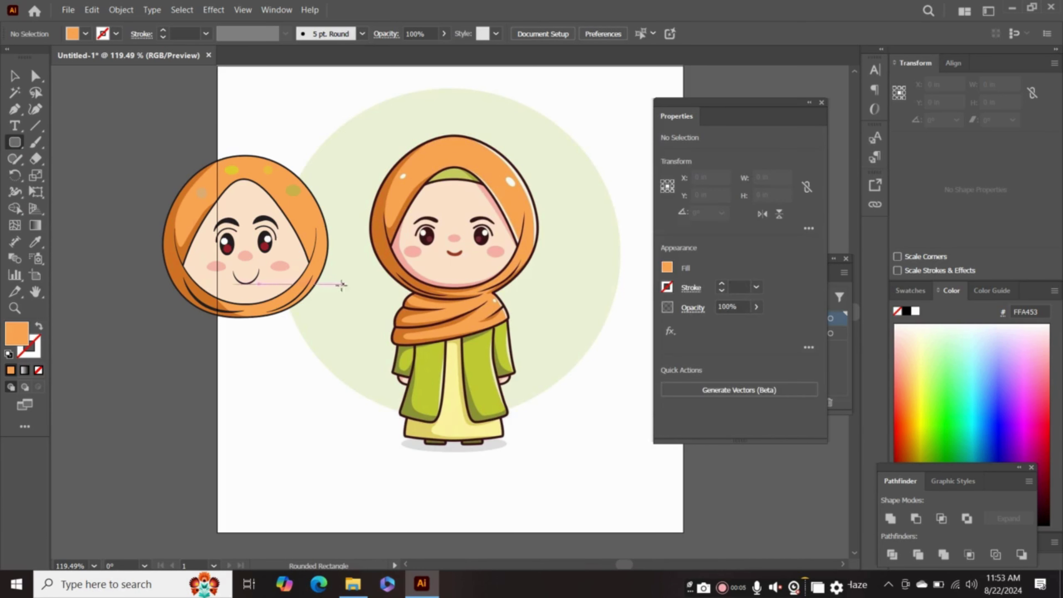
pyautogui.moveTo(415, 293)
pyautogui.mouseDown()
pyautogui.moveTo(461, 335)
pyautogui.moveTo(502, 338)
pyautogui.mouseUp()
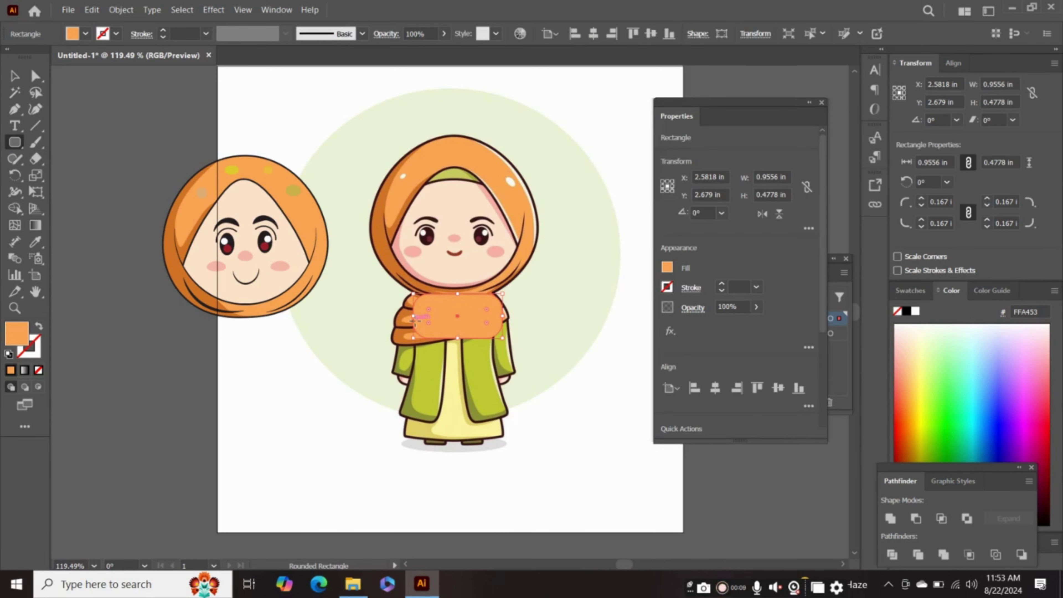
pyautogui.moveTo(414, 316); pyautogui.dragTo(391, 316)
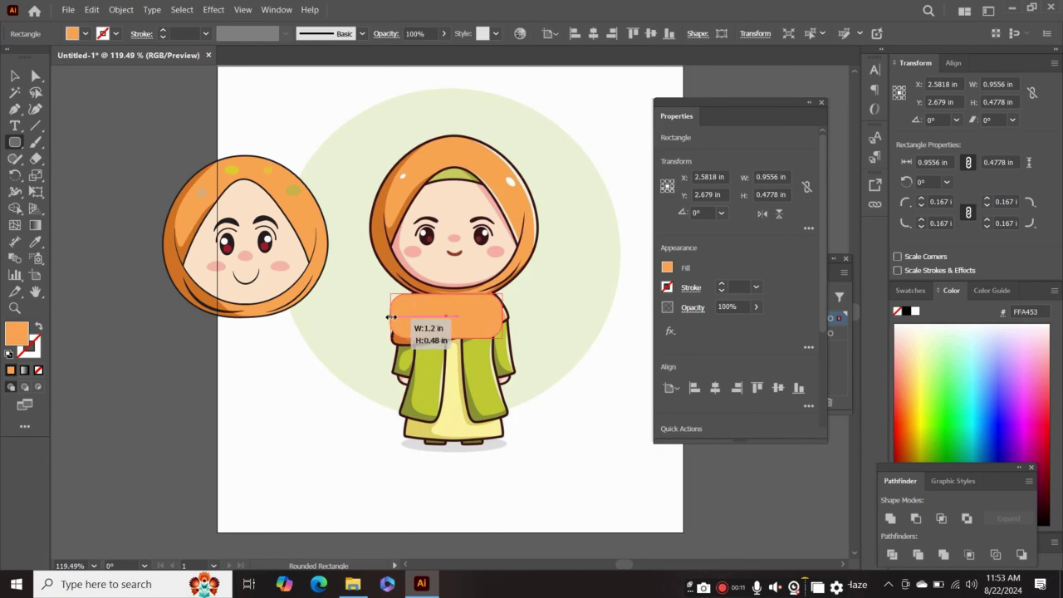
pyautogui.click(444, 34)
pyautogui.click(419, 51)
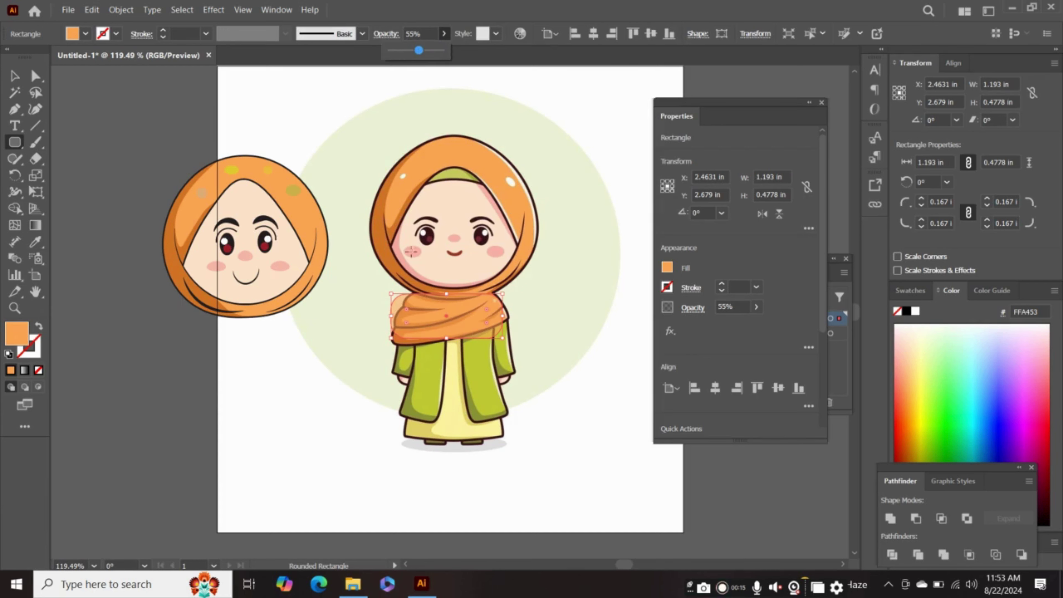
pyautogui.moveTo(390, 314); pyautogui.dragTo(398, 337)
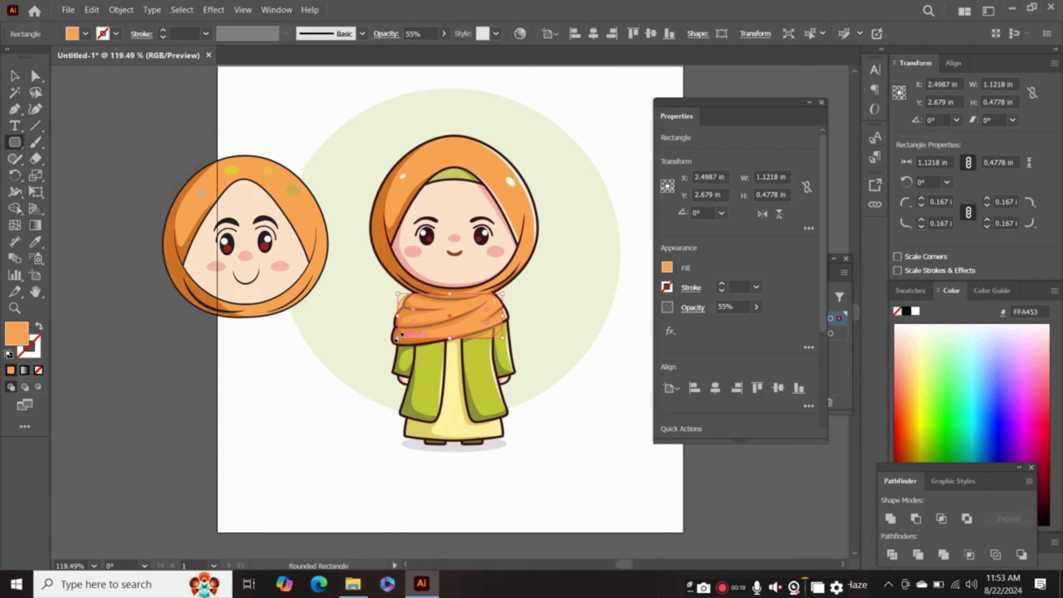
pyautogui.moveTo(399, 336); pyautogui.dragTo(385, 343)
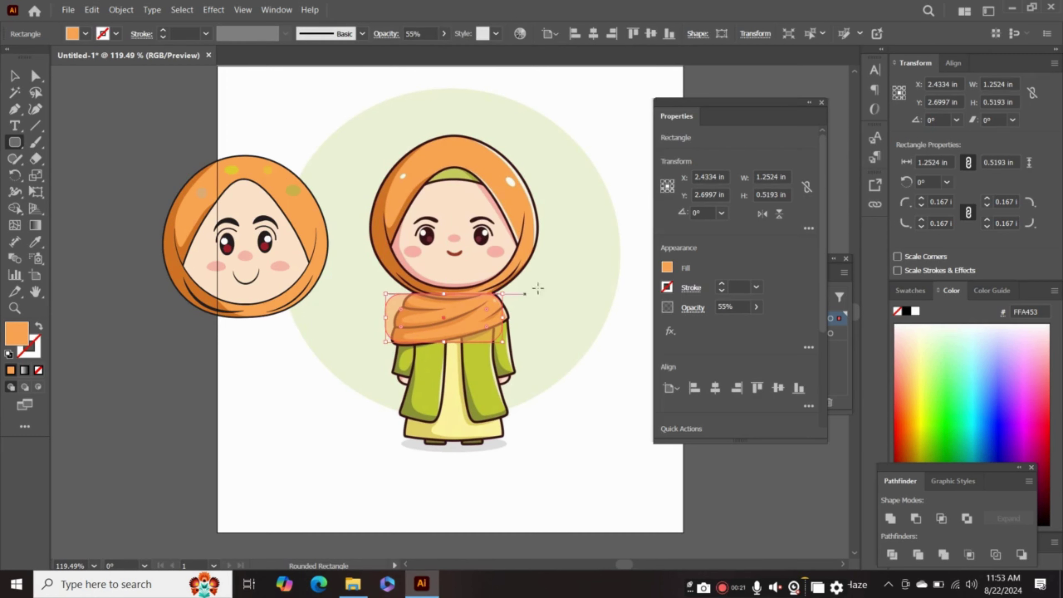
pyautogui.moveTo(506, 323); pyautogui.dragTo(512, 320)
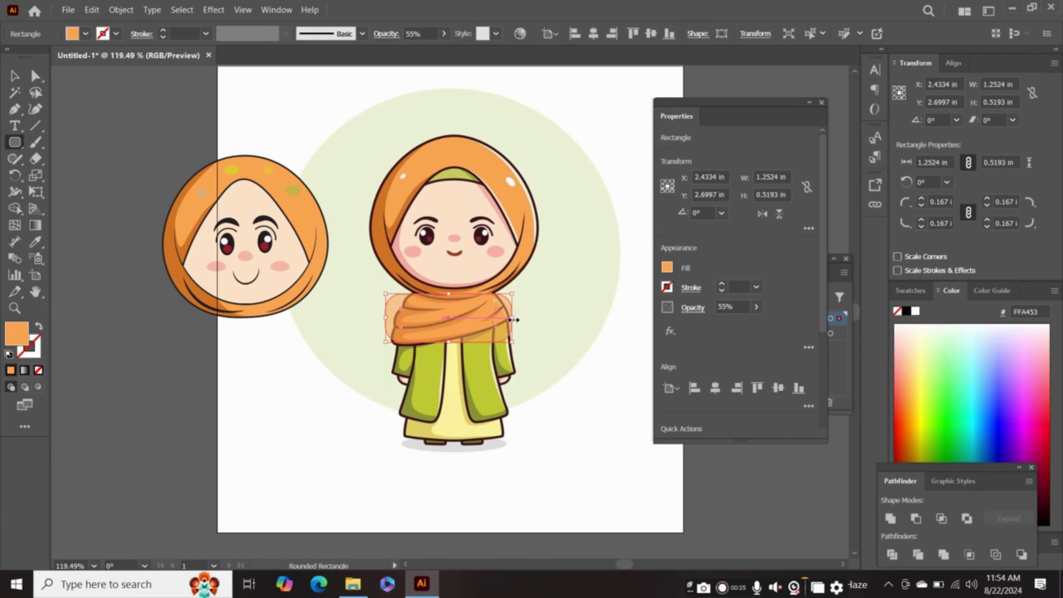
# Convert the rectangle to a path, delete its lower-right anchor and bow the bottom edge down
pyautogui.click(37, 110)
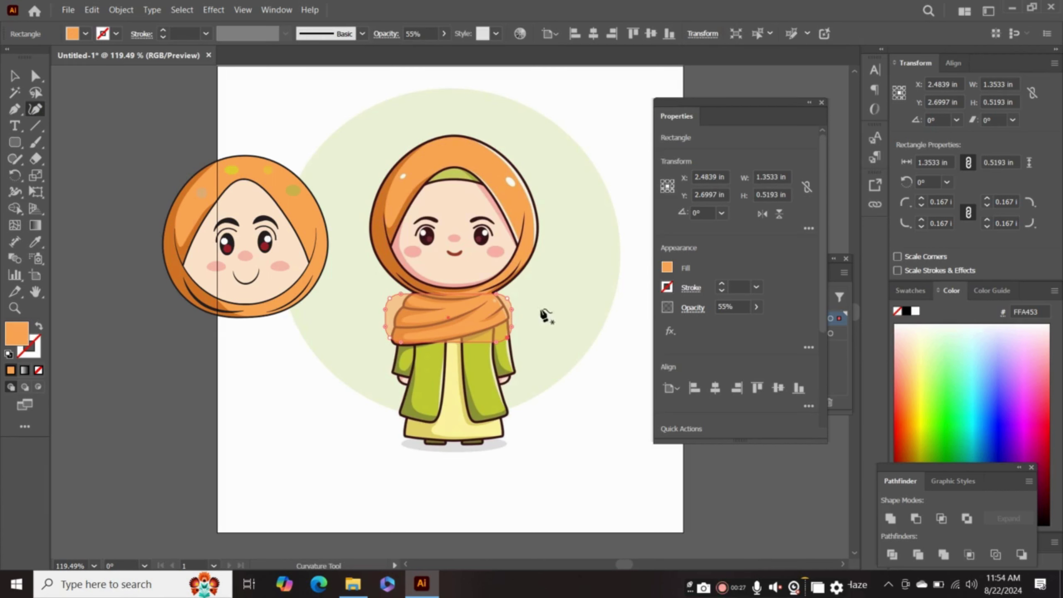
pyautogui.click(507, 298)
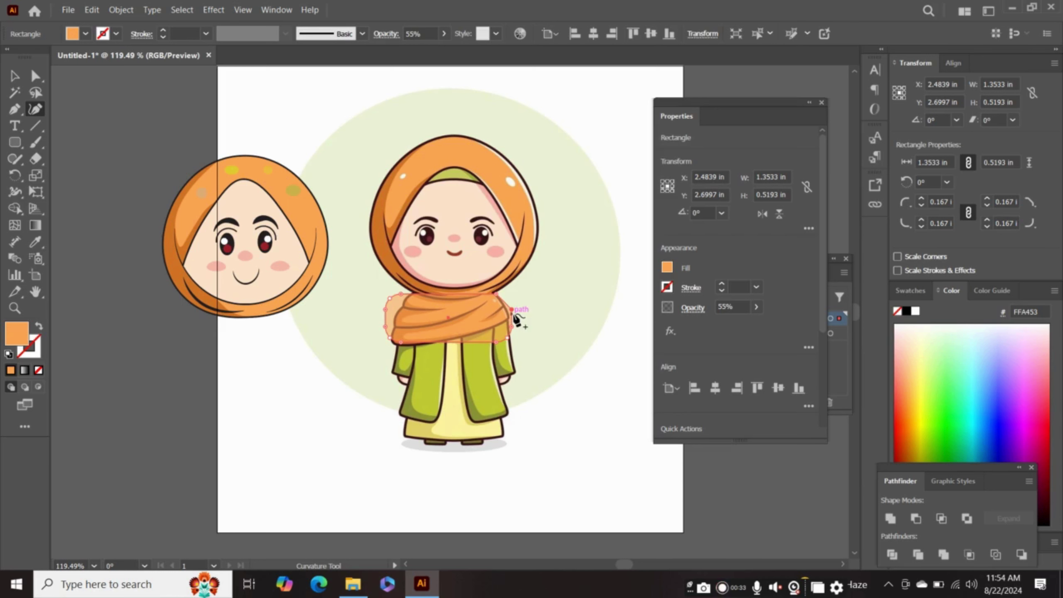
pyautogui.click(512, 313)
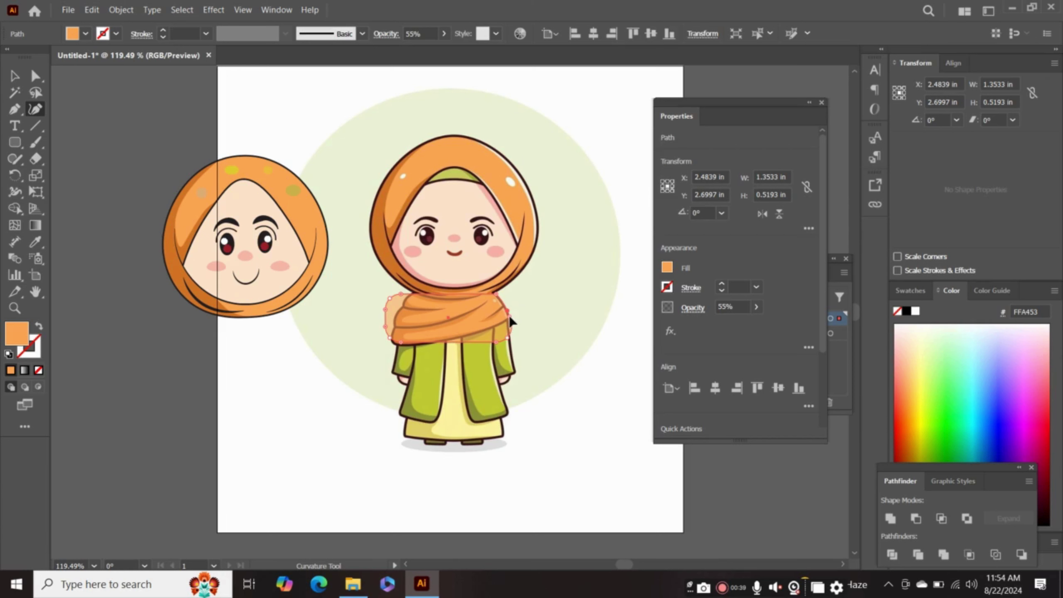
pyautogui.click(509, 317)
pyautogui.click(496, 341)
pyautogui.press('Delete')
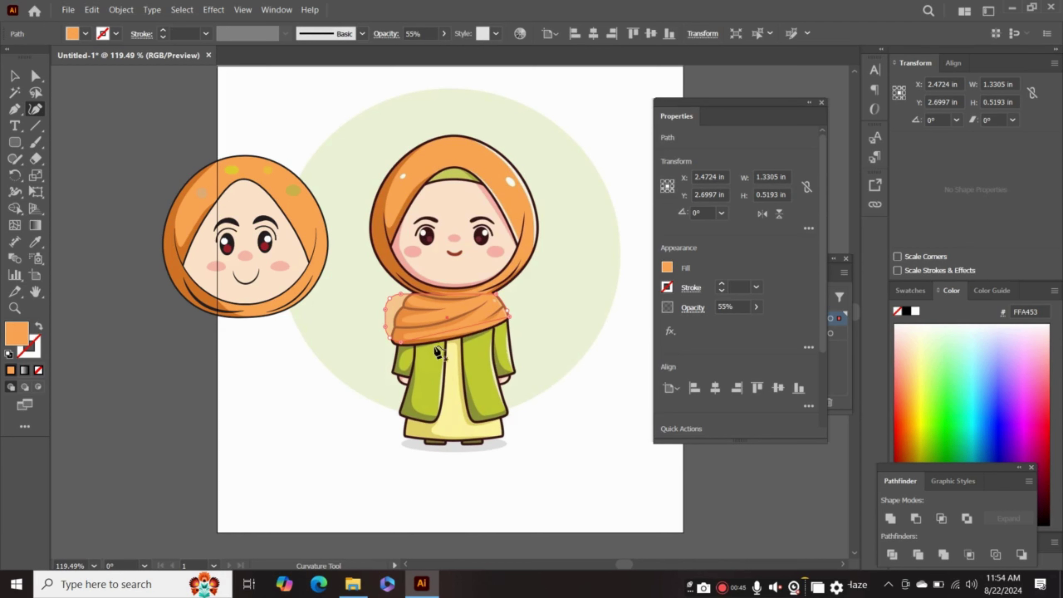
pyautogui.moveTo(450, 334); pyautogui.dragTo(453, 339)
# Add and drag anchors to curve the shape's left and upper edges along the scarf
pyautogui.click(397, 344)
pyautogui.moveTo(396, 346); pyautogui.dragTo(386, 338)
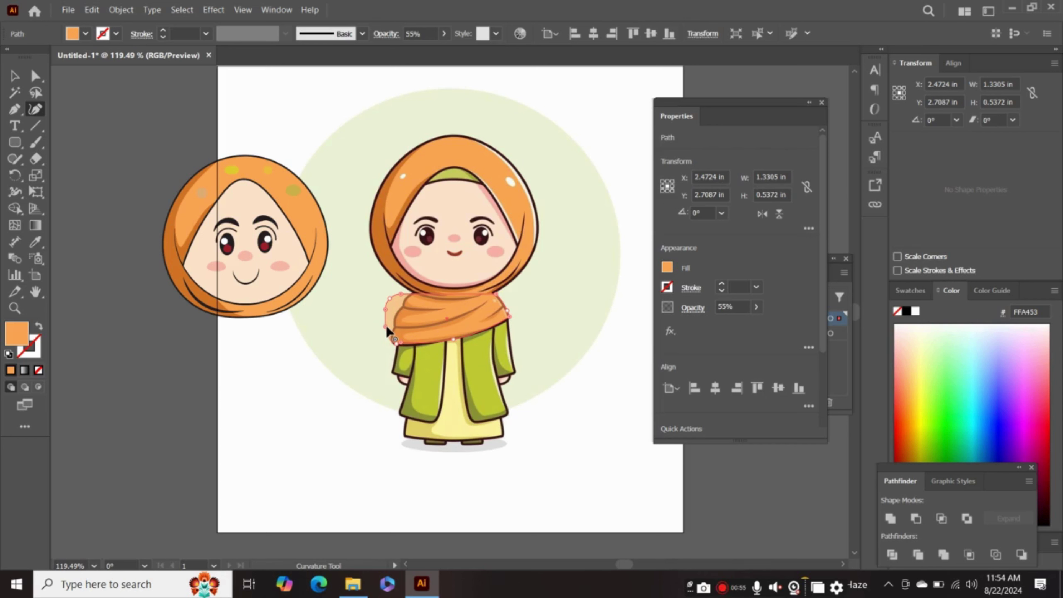
pyautogui.click(394, 327)
pyautogui.click(394, 340)
pyautogui.moveTo(398, 308); pyautogui.dragTo(395, 317)
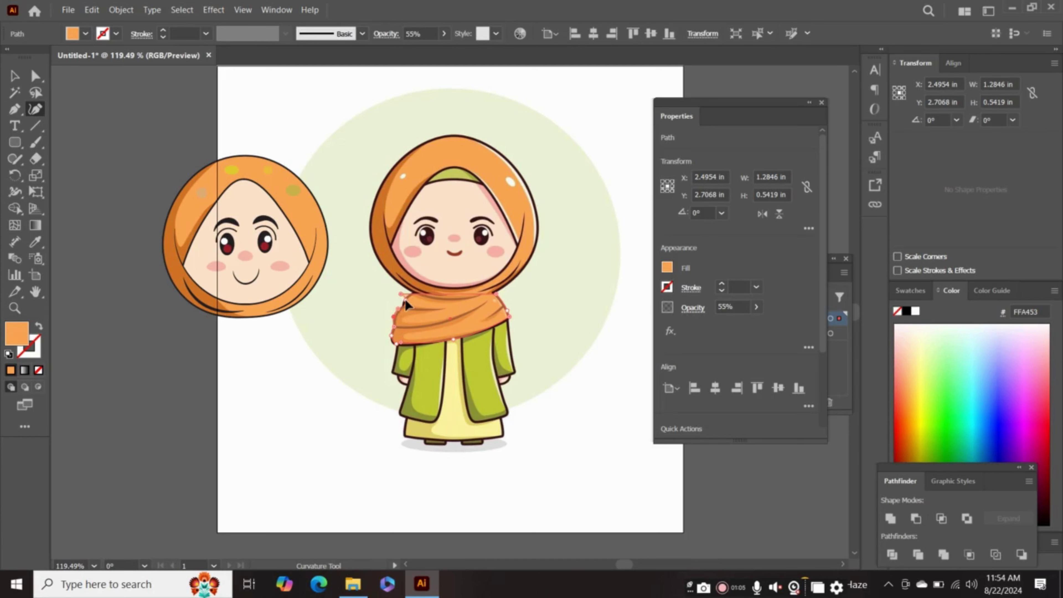
pyautogui.moveTo(405, 299); pyautogui.dragTo(413, 290)
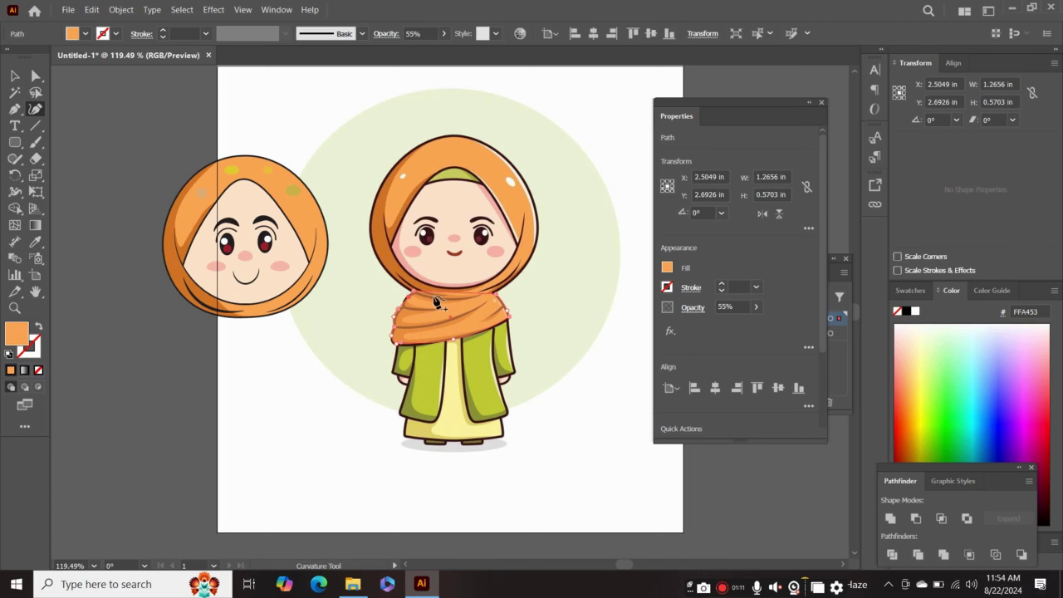
pyautogui.click(433, 300)
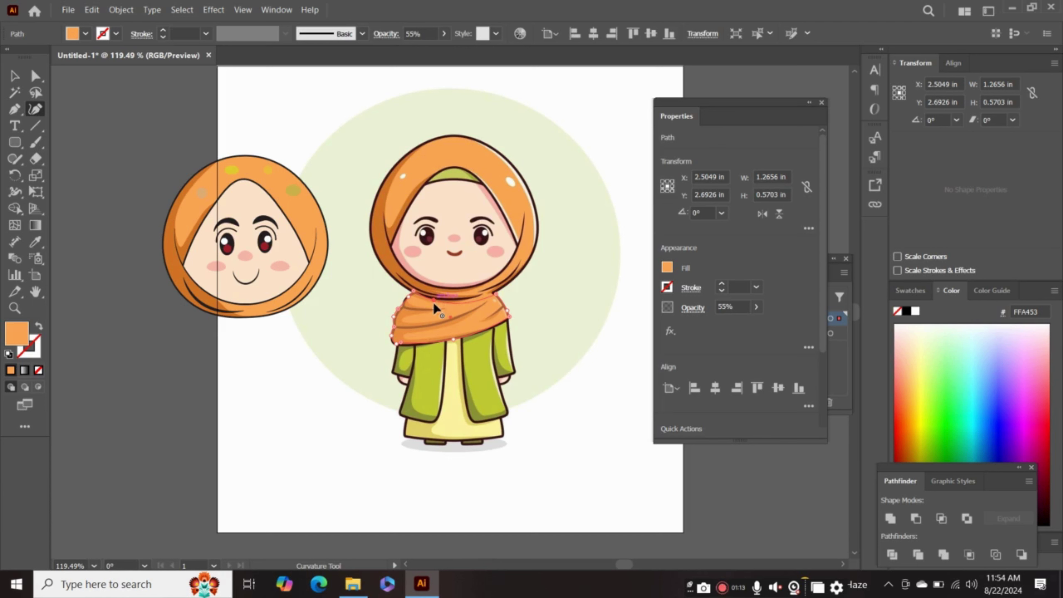
# Set the curved scarf shape to 100% opacity and park it at the artboard's lower left
pyautogui.click(15, 76)
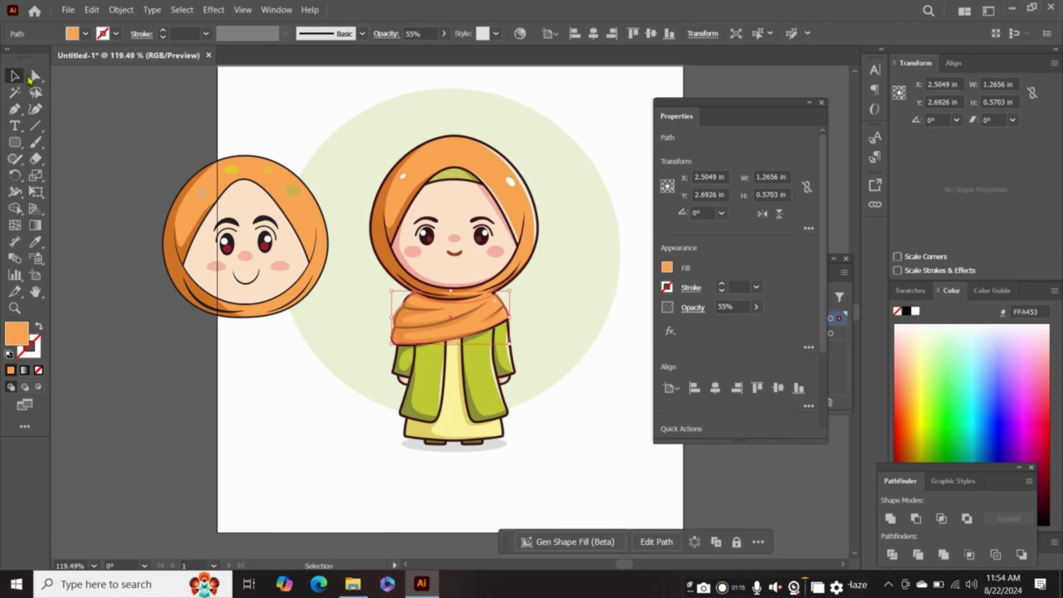
pyautogui.moveTo(438, 320); pyautogui.dragTo(292, 430)
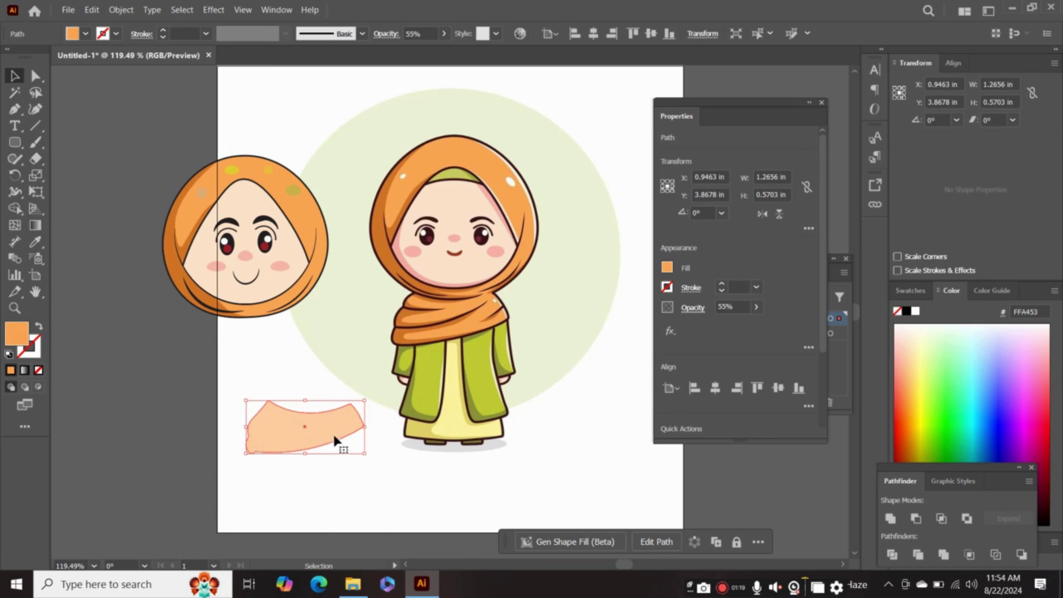
pyautogui.moveTo(335, 439); pyautogui.dragTo(482, 327)
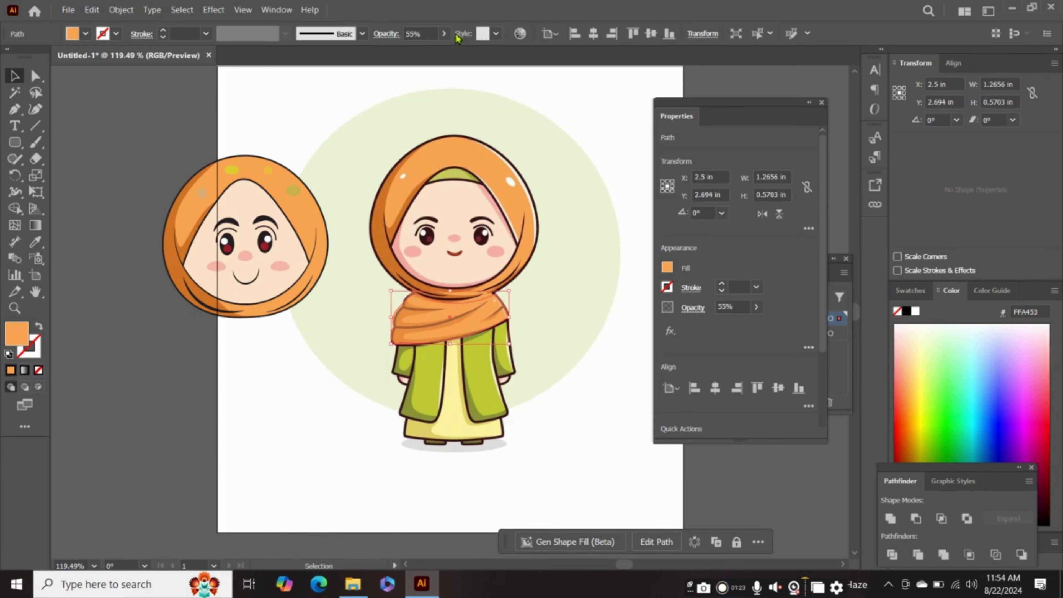
pyautogui.click(444, 33)
pyautogui.moveTo(426, 50); pyautogui.dragTo(445, 50)
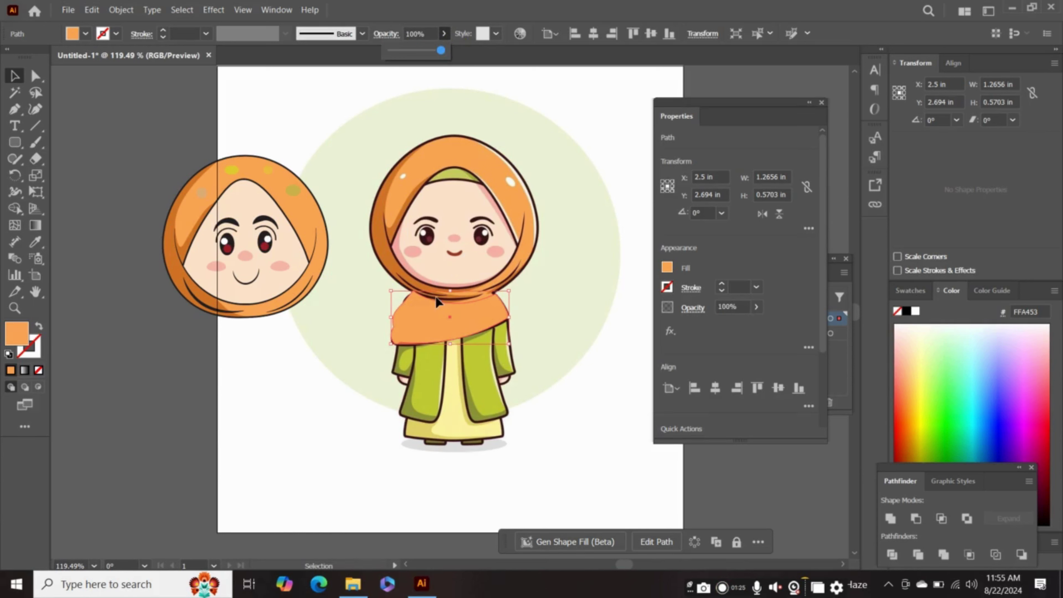
pyautogui.moveTo(419, 351); pyautogui.dragTo(298, 434)
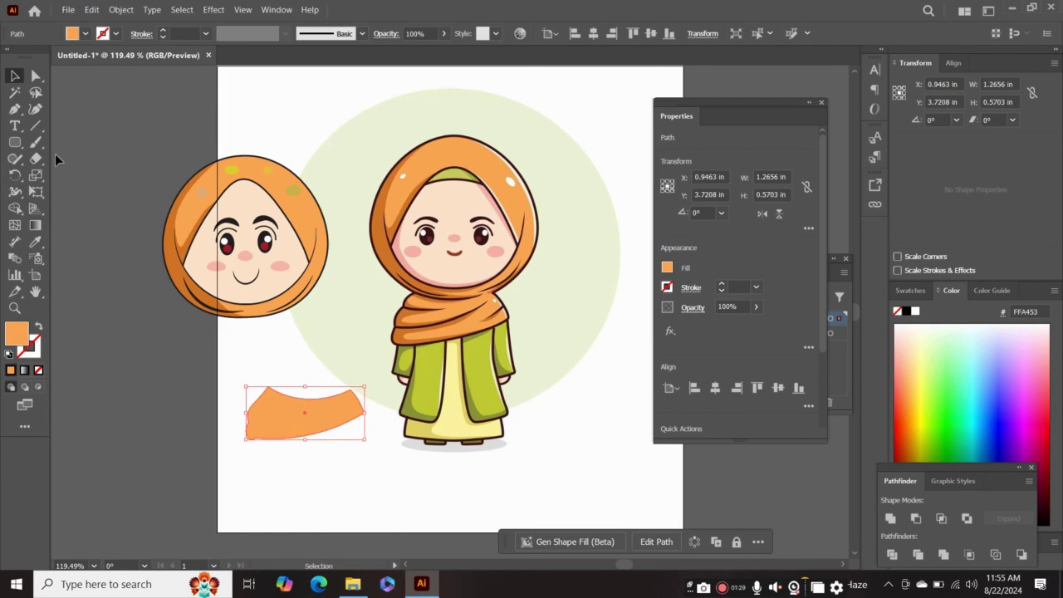
# Pen a small closed path on the scarf, then deselect it
pyautogui.click(14, 110)
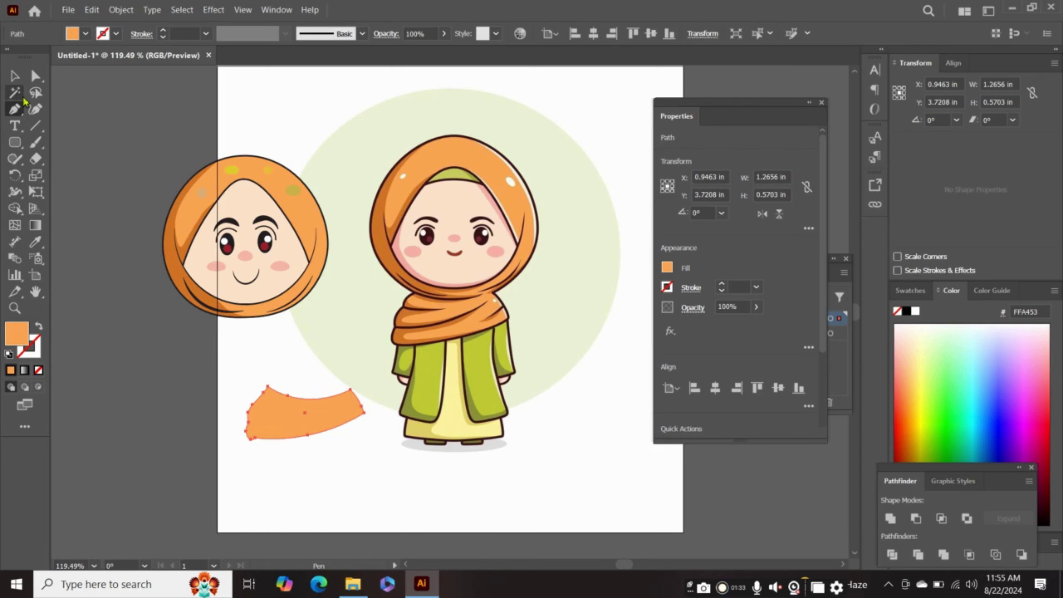
pyautogui.moveTo(15, 110); pyautogui.dragTo(75, 102)
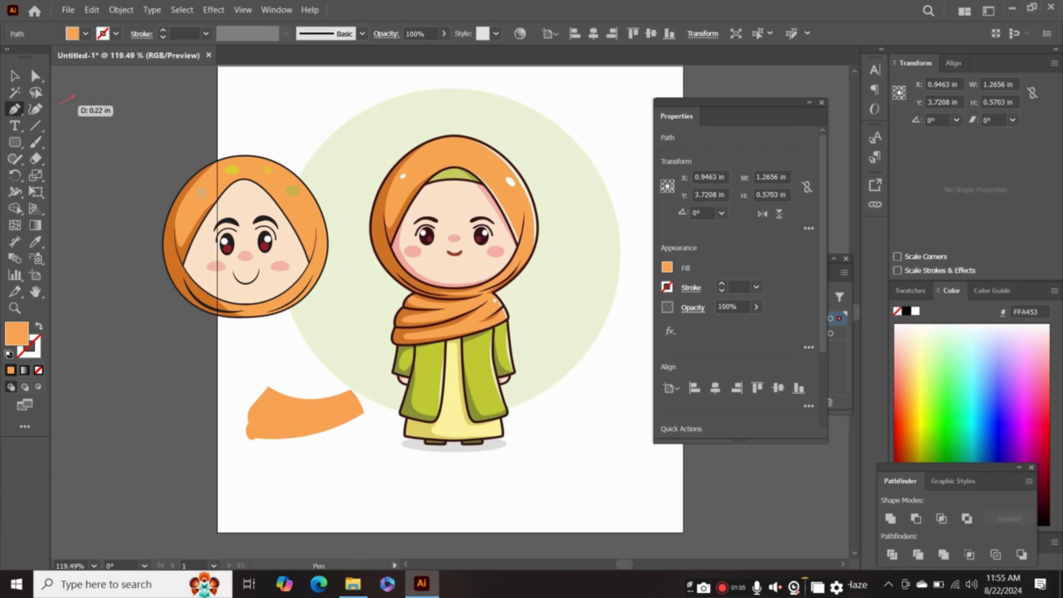
pyautogui.click(74, 97)
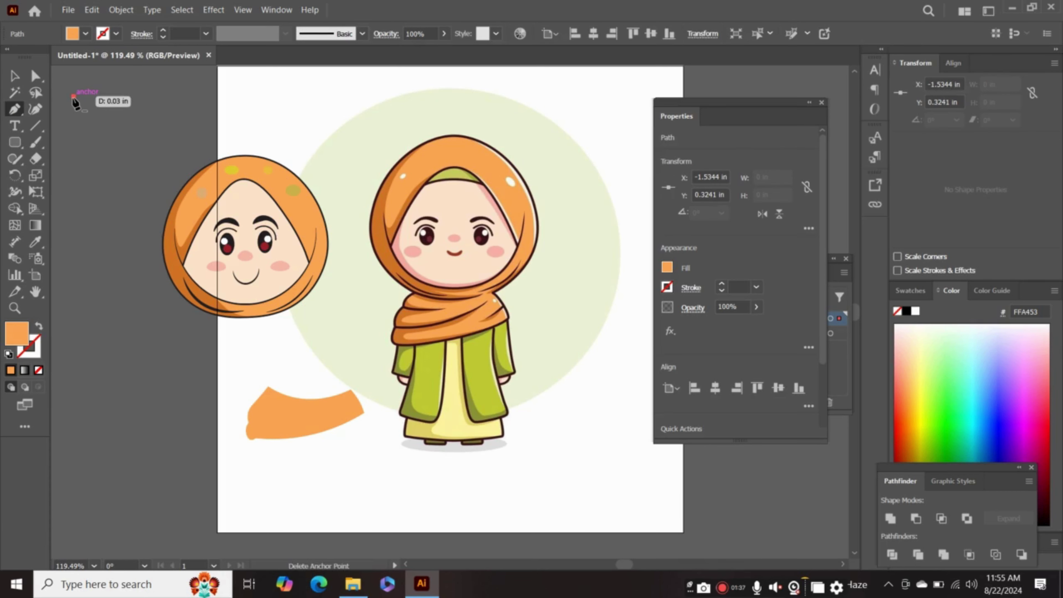
pyautogui.press('Escape')
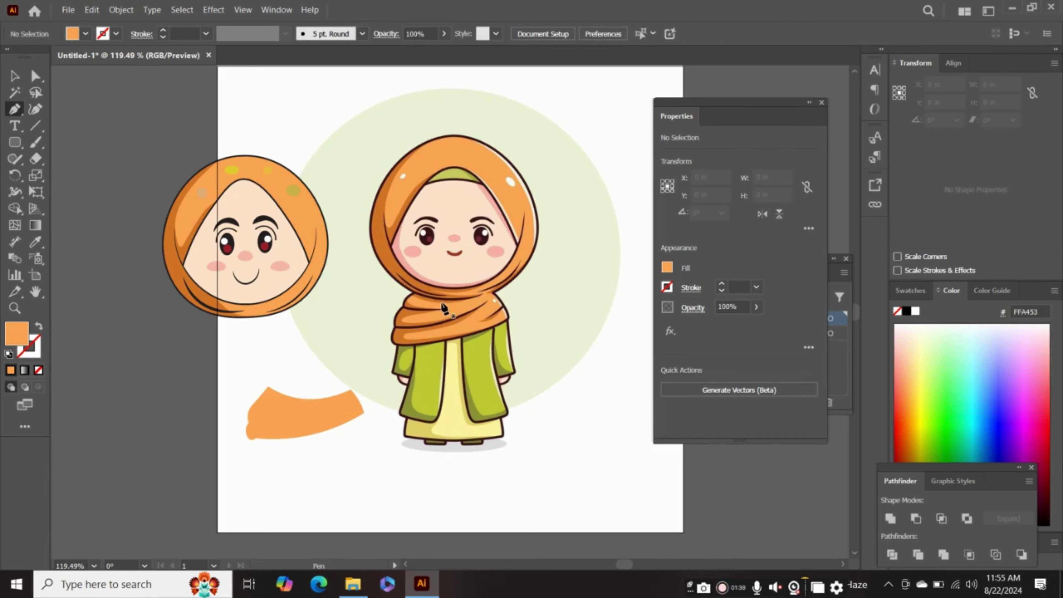
pyautogui.click(479, 297)
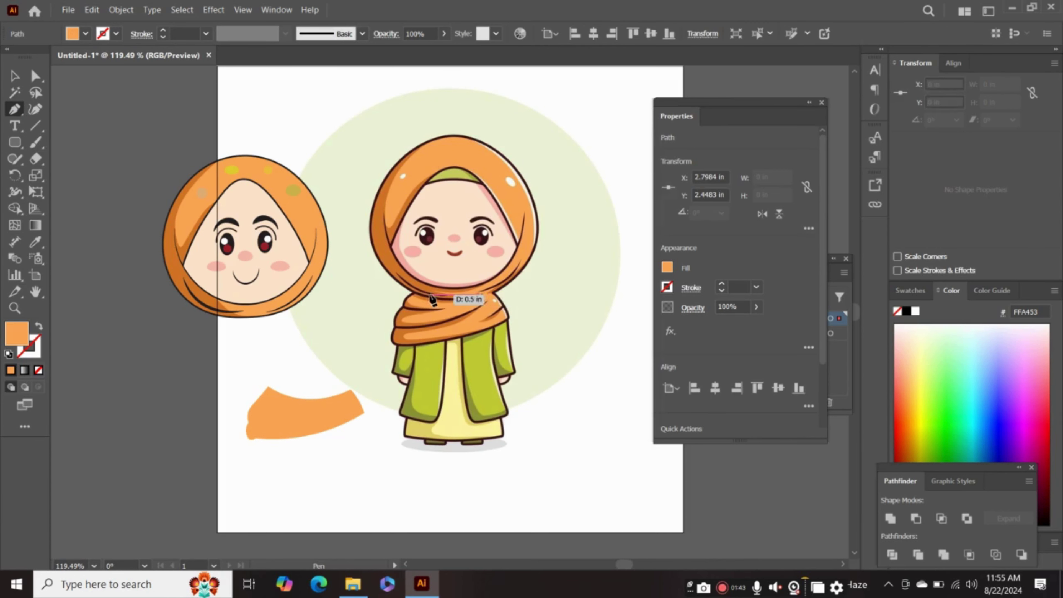
pyautogui.click(414, 301)
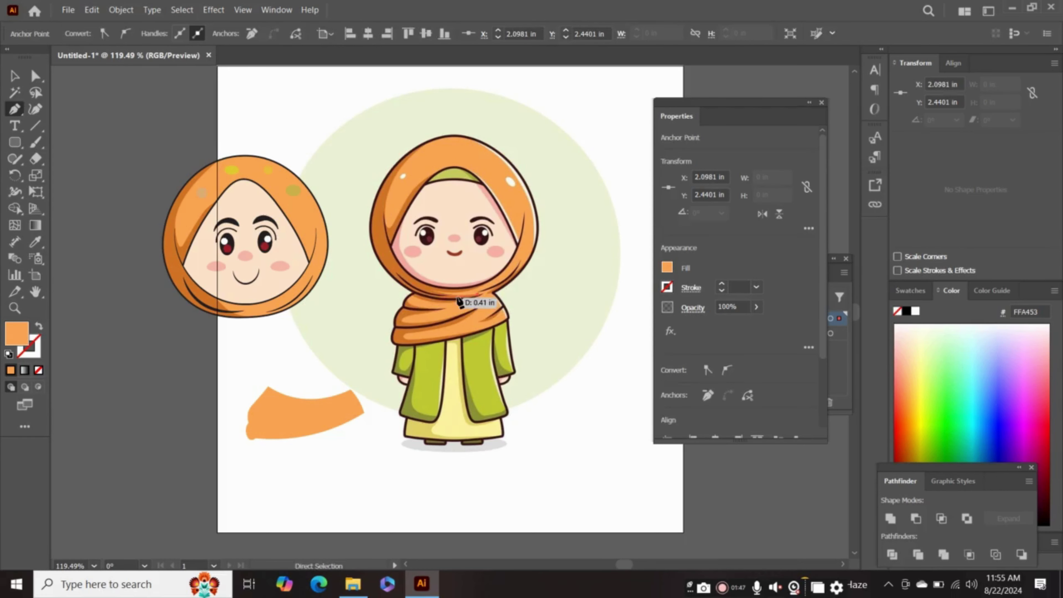
pyautogui.click(478, 298)
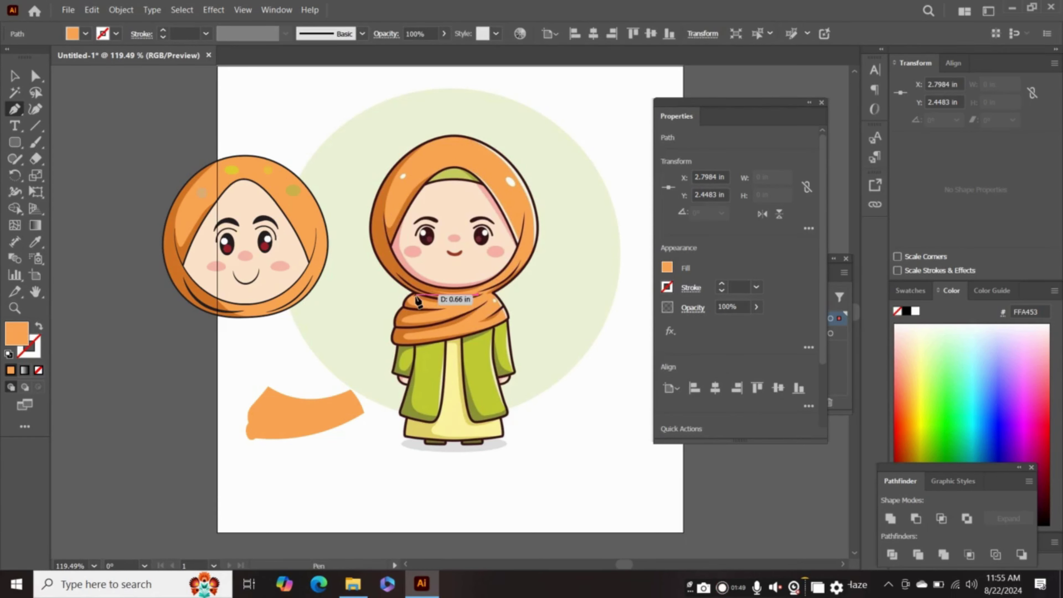
pyautogui.hotkey('ctrl', 'shift', 'a')
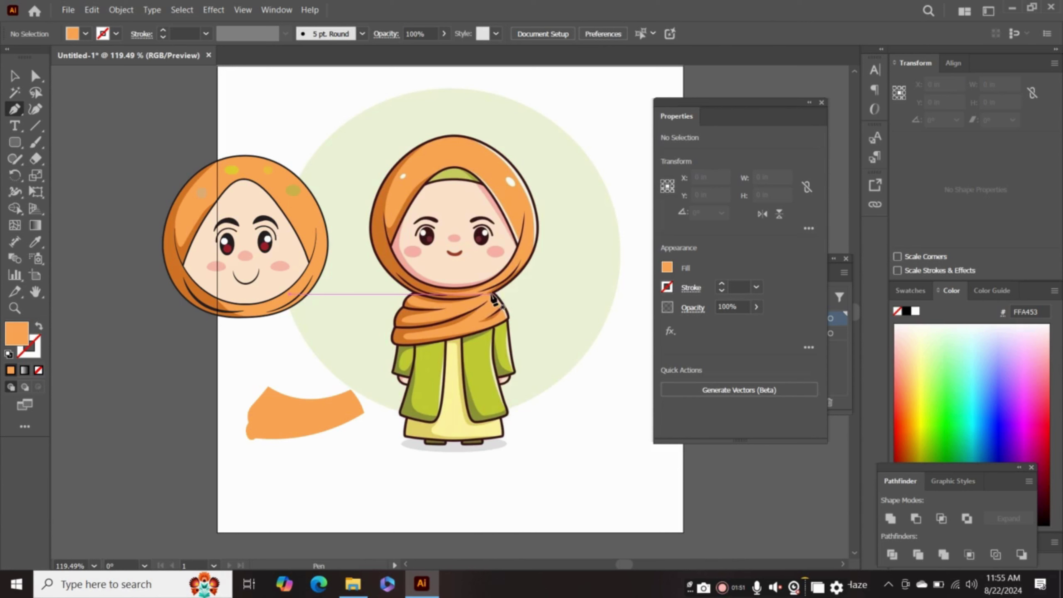
# Begin a new curved Pen path down the scarf's right edge
pyautogui.click(492, 295)
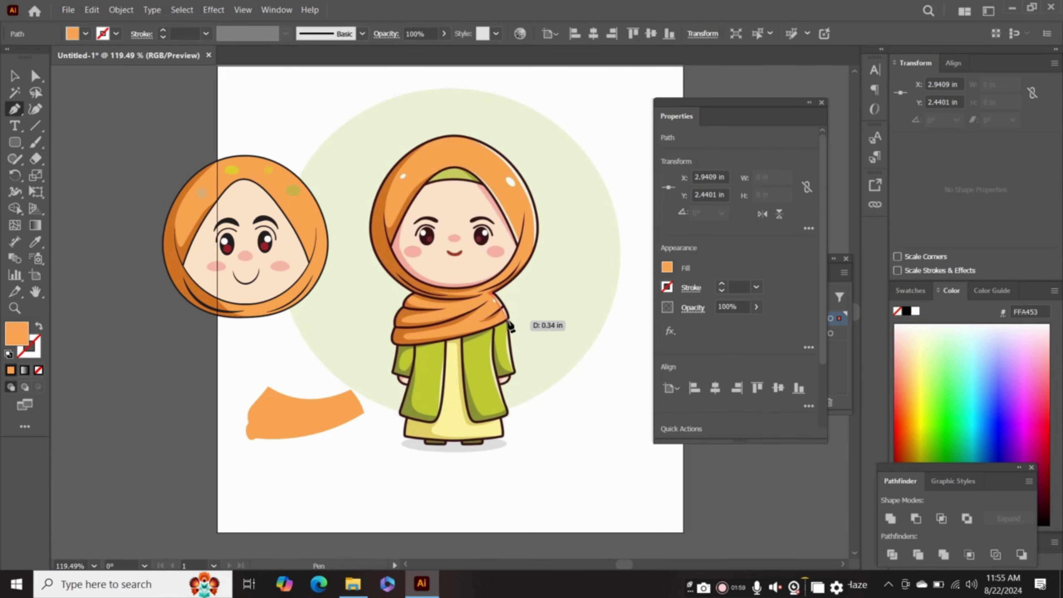
pyautogui.click(509, 322)
pyautogui.moveTo(502, 330); pyautogui.dragTo(507, 343)
# Reset to default colours with no fill and trace the fold path along the scarf's bottom
pyautogui.click(512, 346)
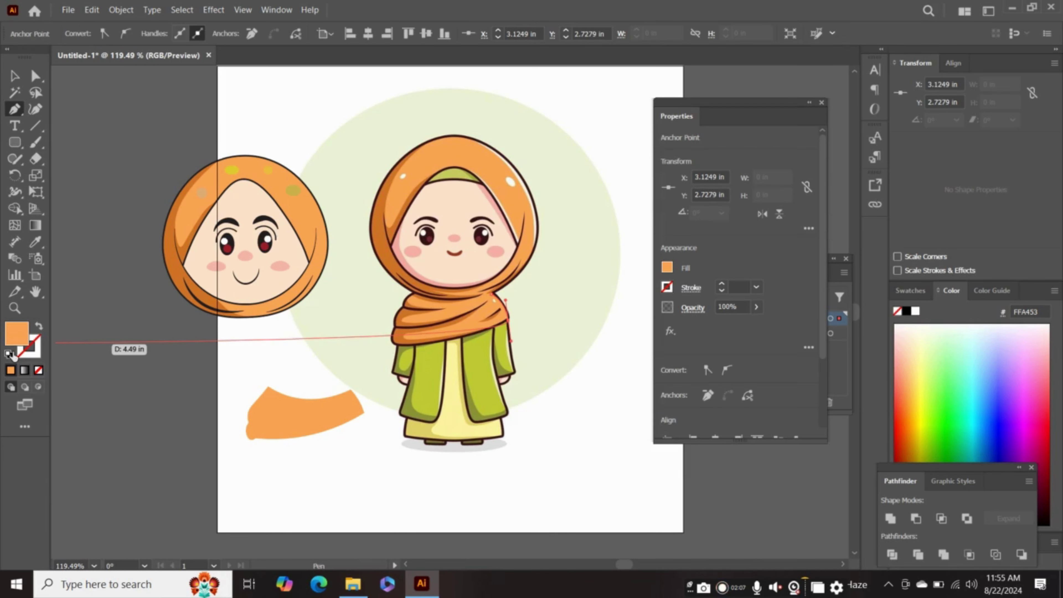
pyautogui.click(10, 354)
pyautogui.click(39, 369)
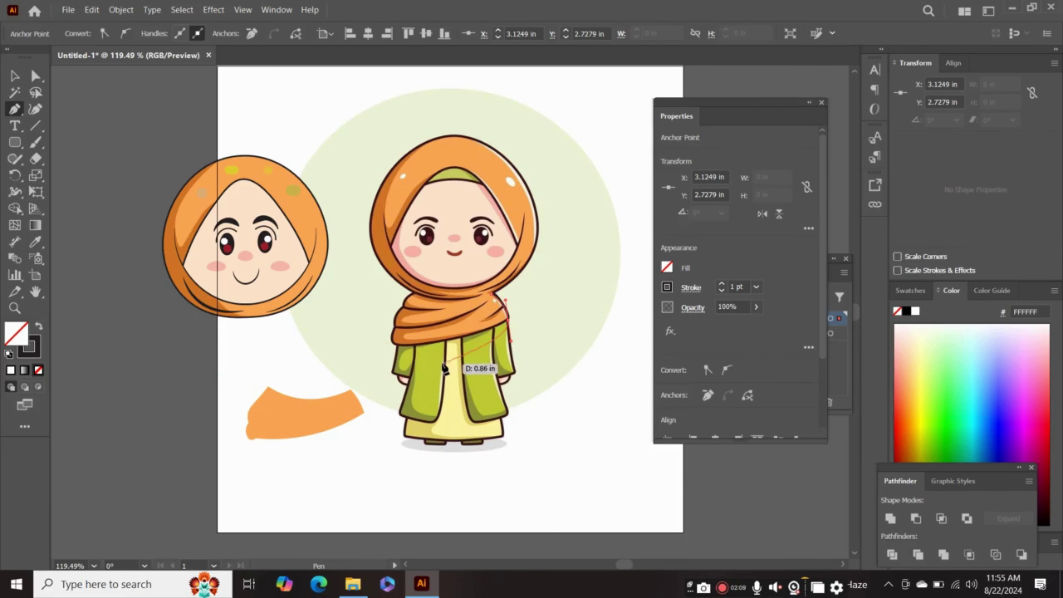
pyautogui.moveTo(500, 335); pyautogui.dragTo(508, 323)
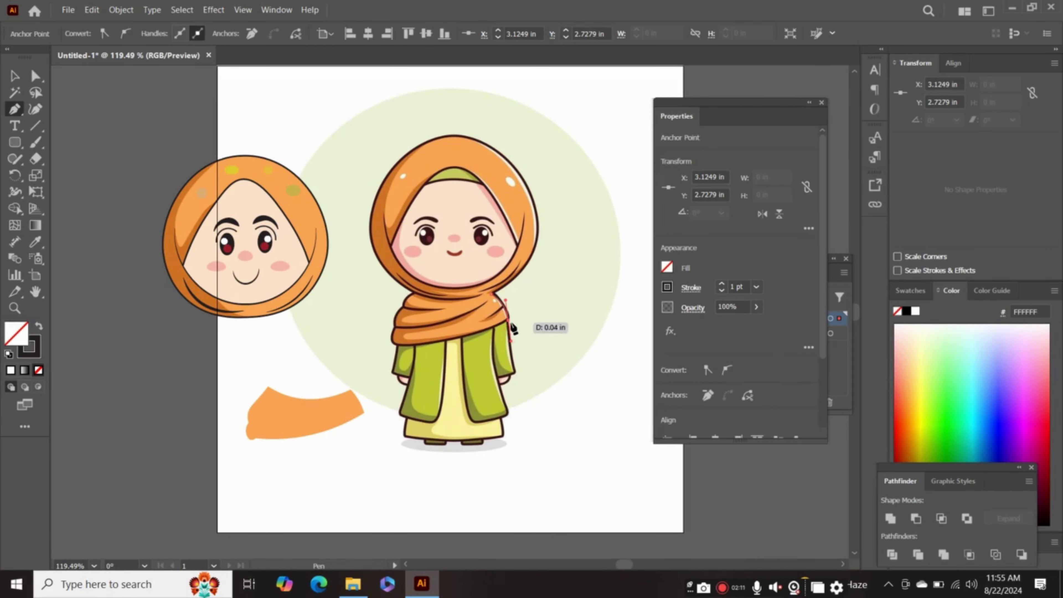
pyautogui.click(508, 321)
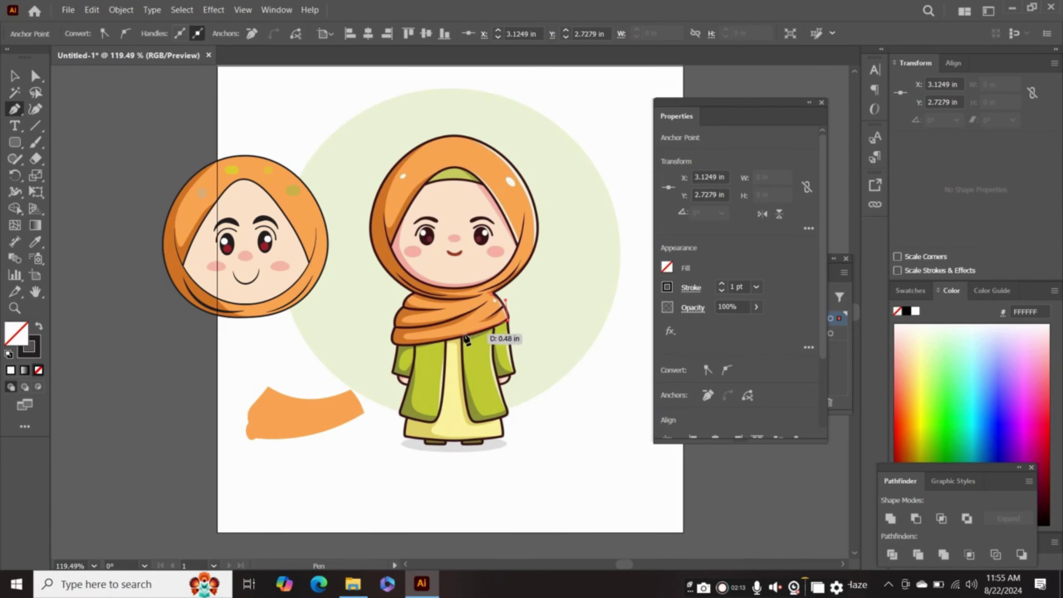
pyautogui.click(396, 347)
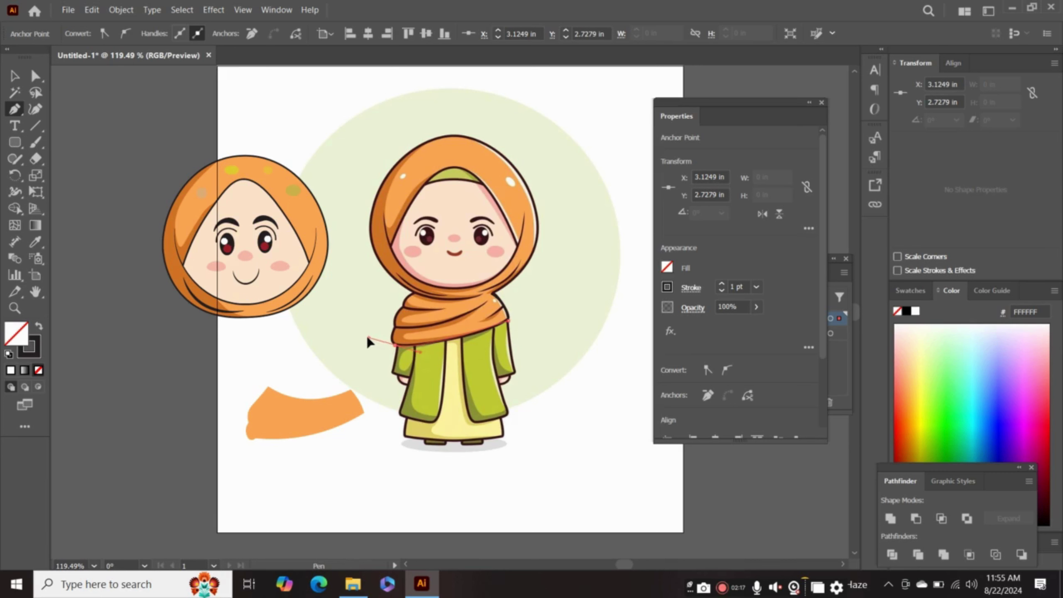
pyautogui.moveTo(368, 338); pyautogui.dragTo(362, 336)
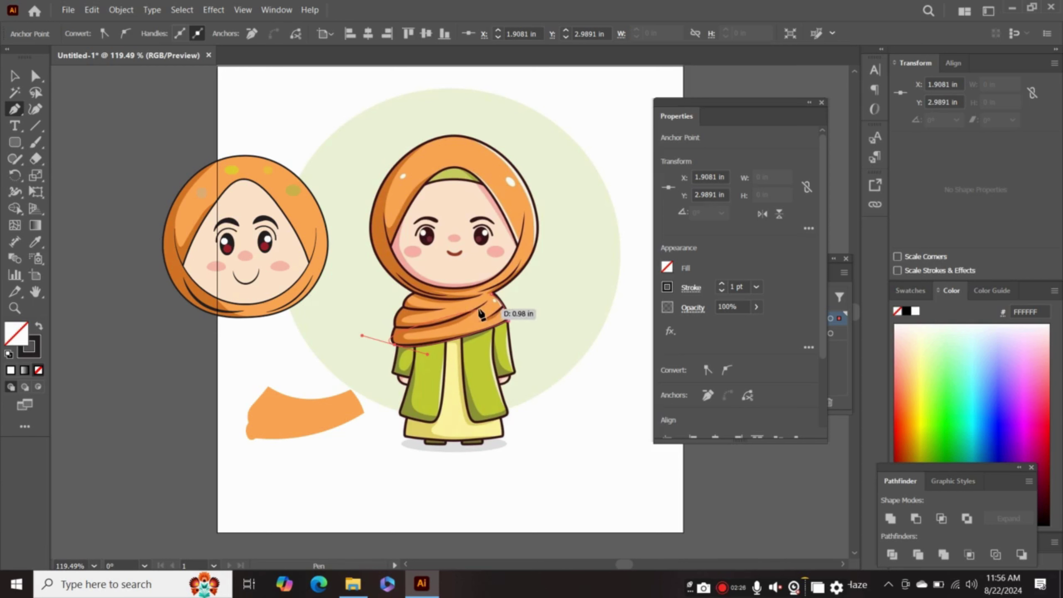
pyautogui.moveTo(487, 307); pyautogui.dragTo(511, 288)
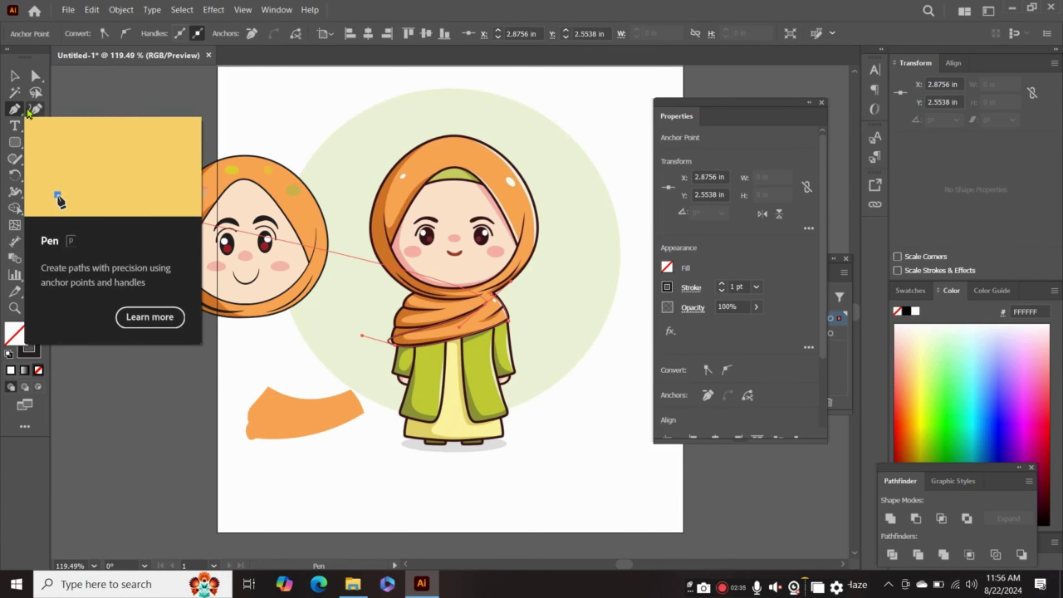
# Bend the fold path along the scarf's lower edge with the Curvature tool and extend it
pyautogui.click(36, 109)
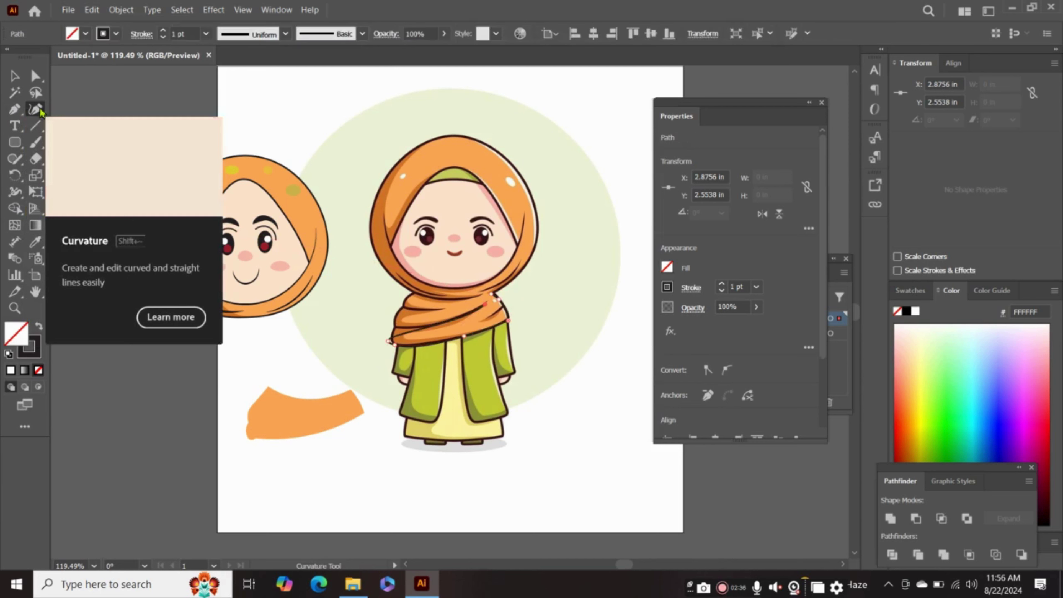
pyautogui.click(391, 335)
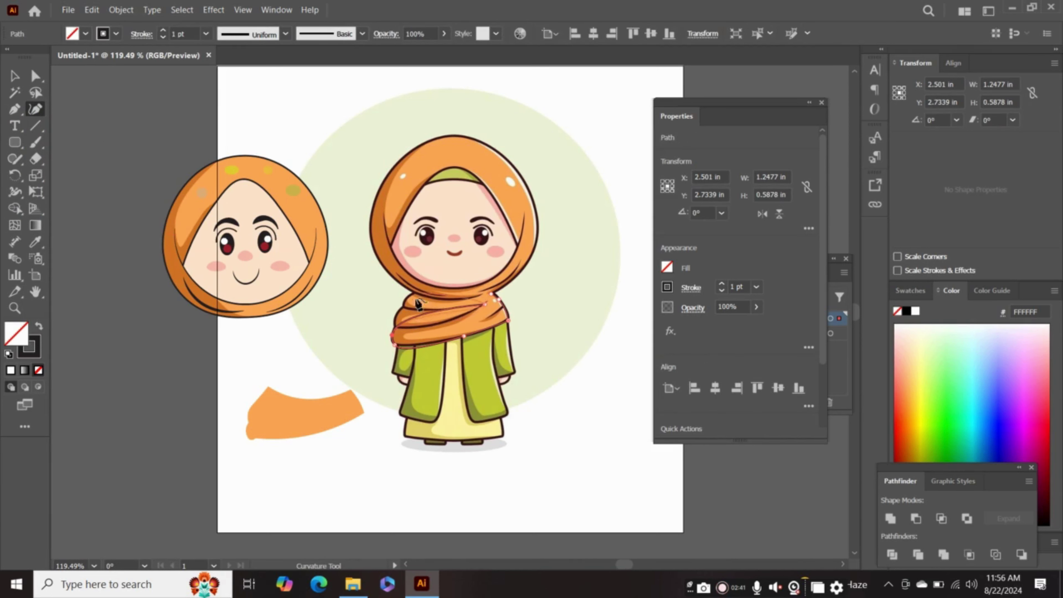
pyautogui.click(428, 323)
pyautogui.moveTo(426, 318); pyautogui.dragTo(430, 326)
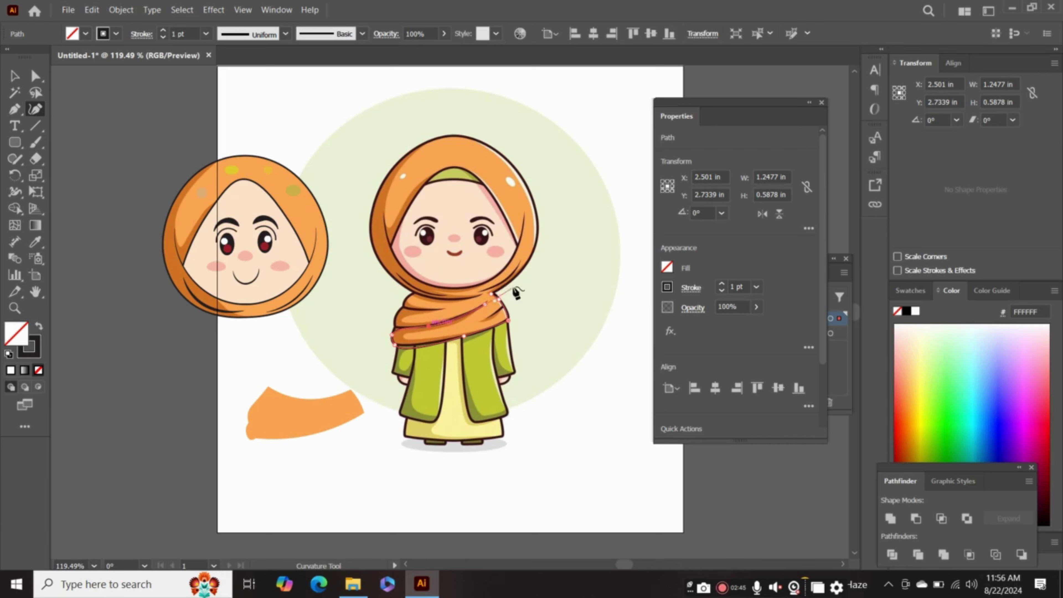
pyautogui.click(496, 296)
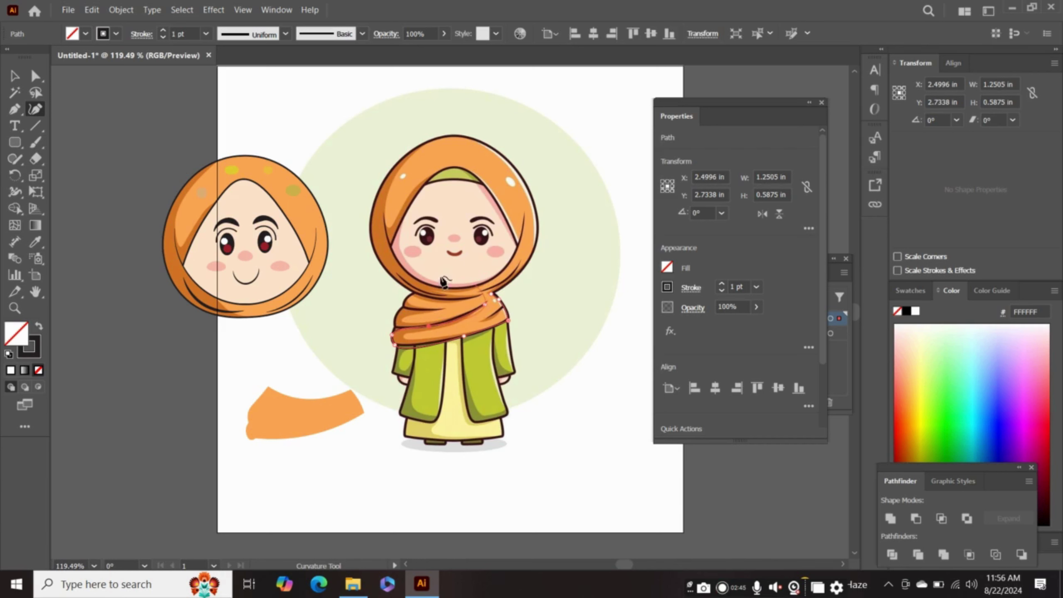
pyautogui.click(17, 113)
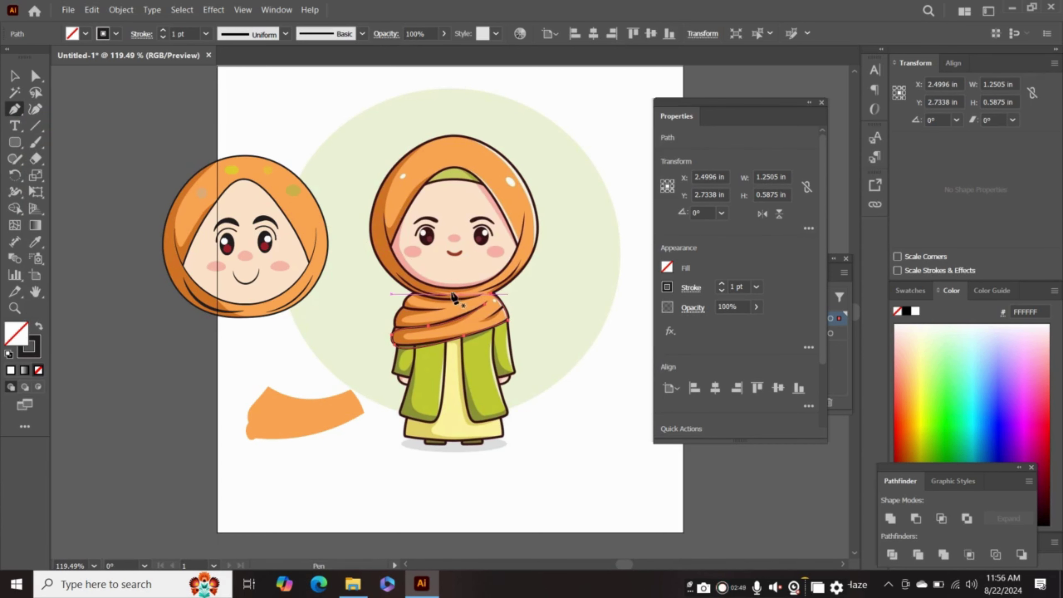
pyautogui.click(16, 110)
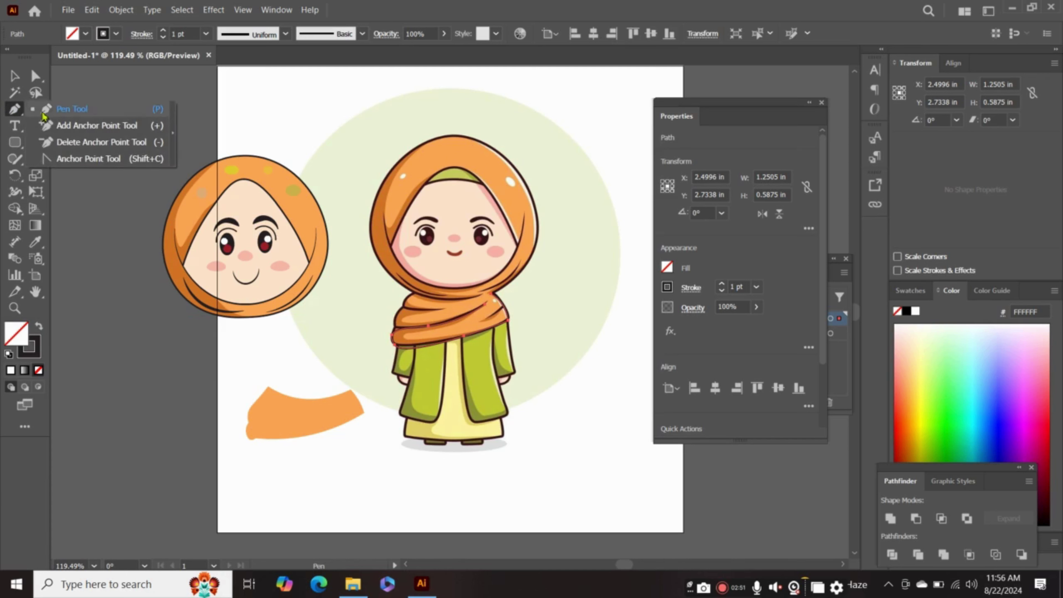
# Pen a second fold path across the scarf and raise its left end
pyautogui.click(486, 310)
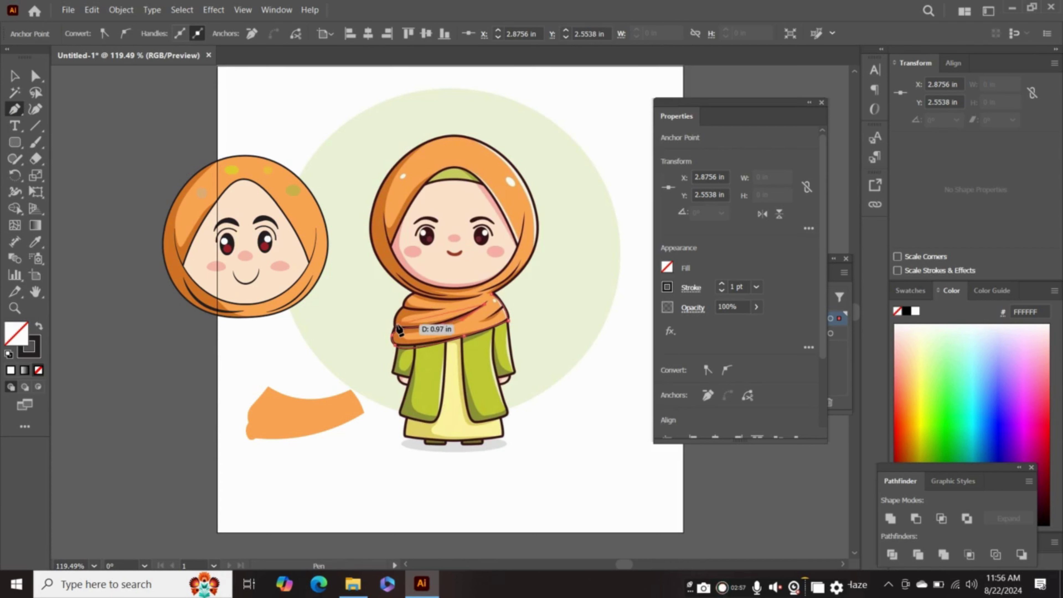
pyautogui.moveTo(397, 324); pyautogui.dragTo(363, 315)
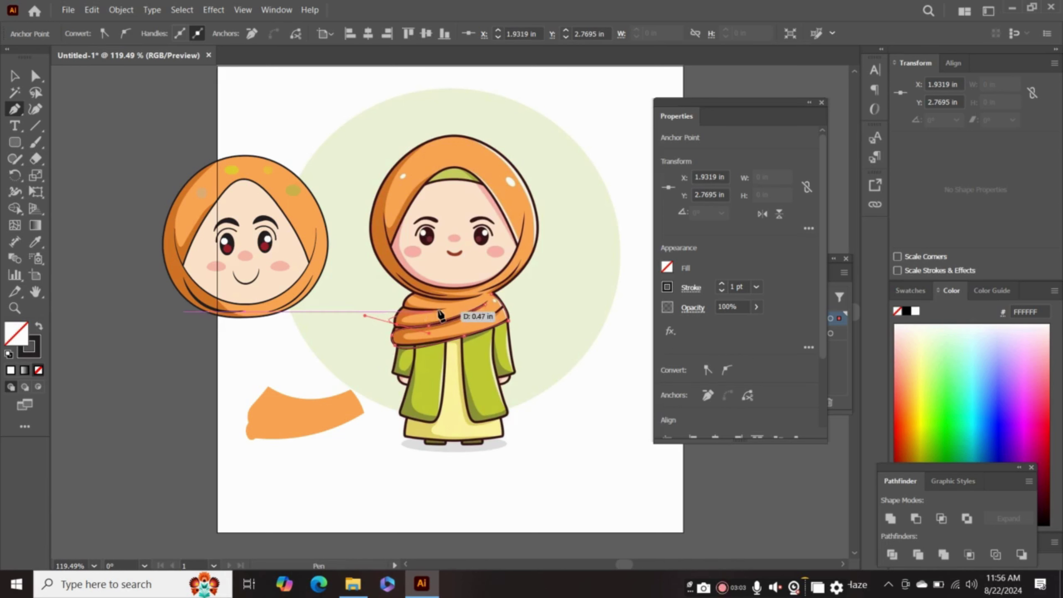
pyautogui.click(438, 308)
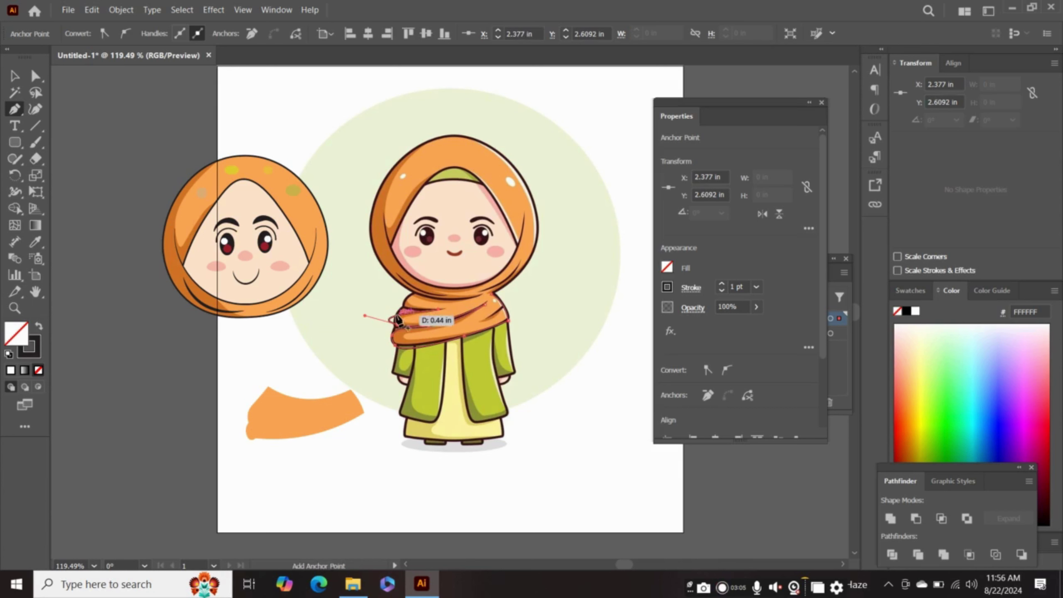
pyautogui.click(36, 108)
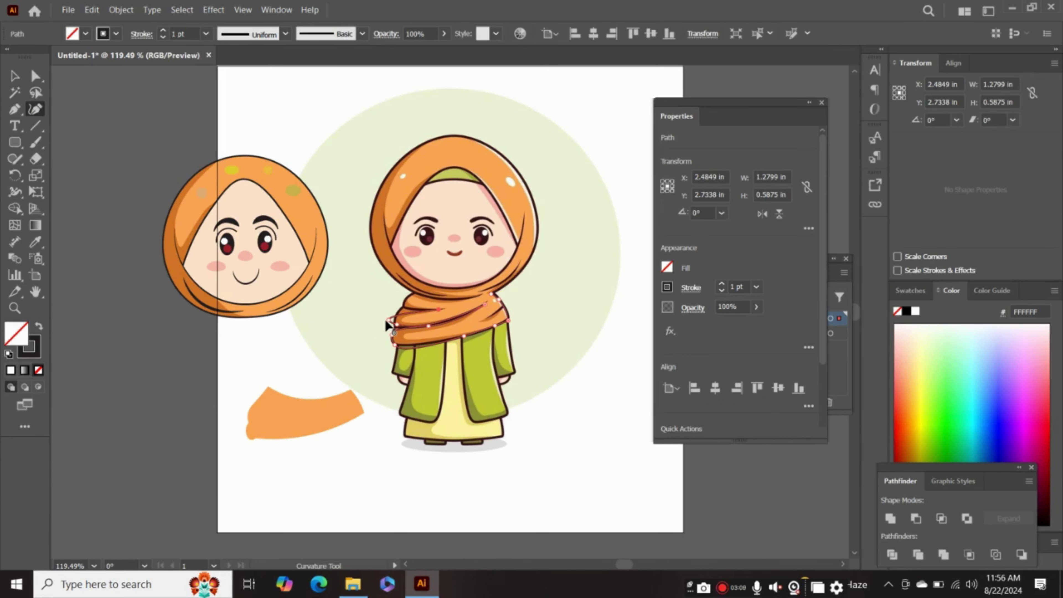
pyautogui.moveTo(386, 321); pyautogui.dragTo(393, 315)
pyautogui.click(395, 314)
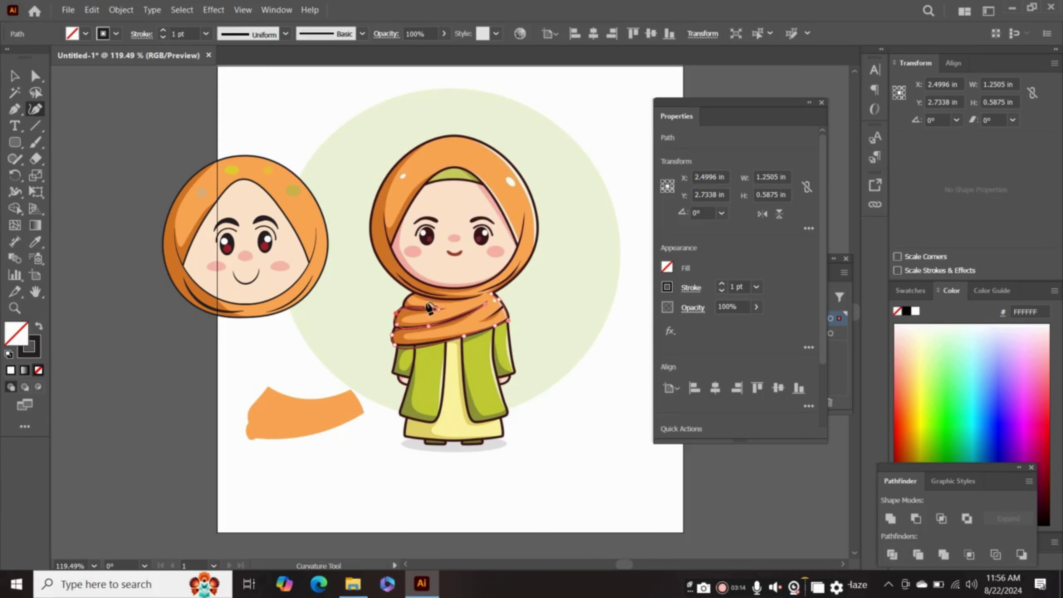
# Add and drag curve points so the second path follows the scarf's fold
pyautogui.click(399, 304)
pyautogui.click(430, 291)
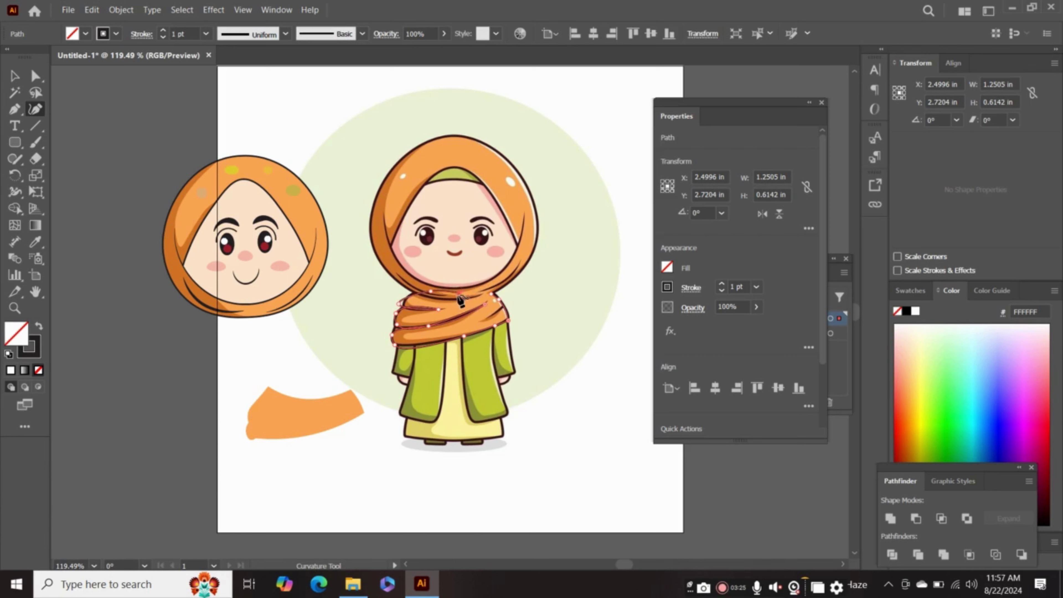
pyautogui.click(471, 297)
pyautogui.moveTo(430, 292)
pyautogui.mouseDown()
pyautogui.moveTo(434, 302)
pyautogui.moveTo(409, 295)
pyautogui.mouseUp()
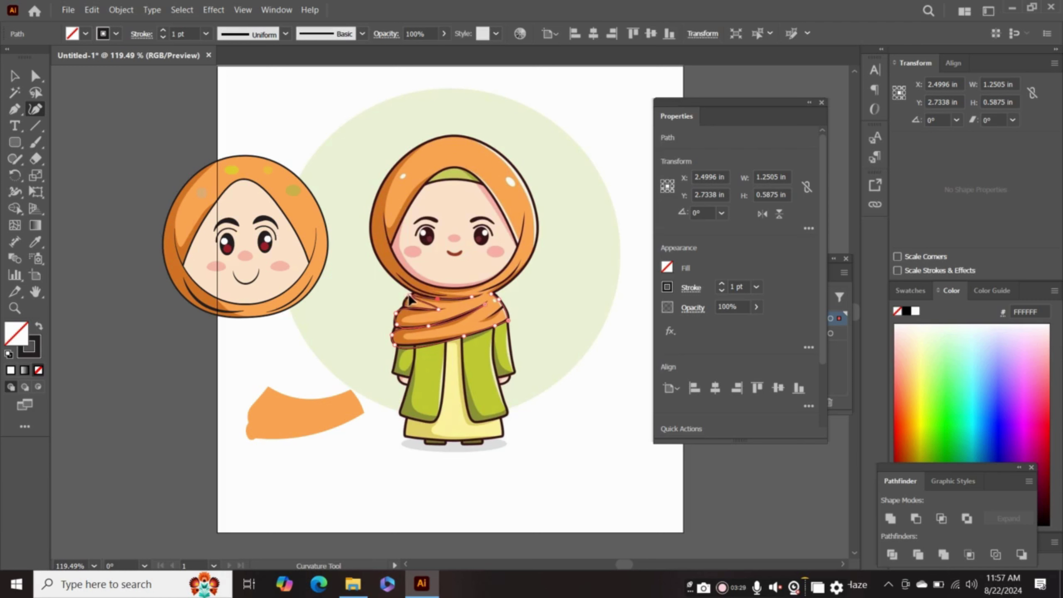
pyautogui.click(402, 304)
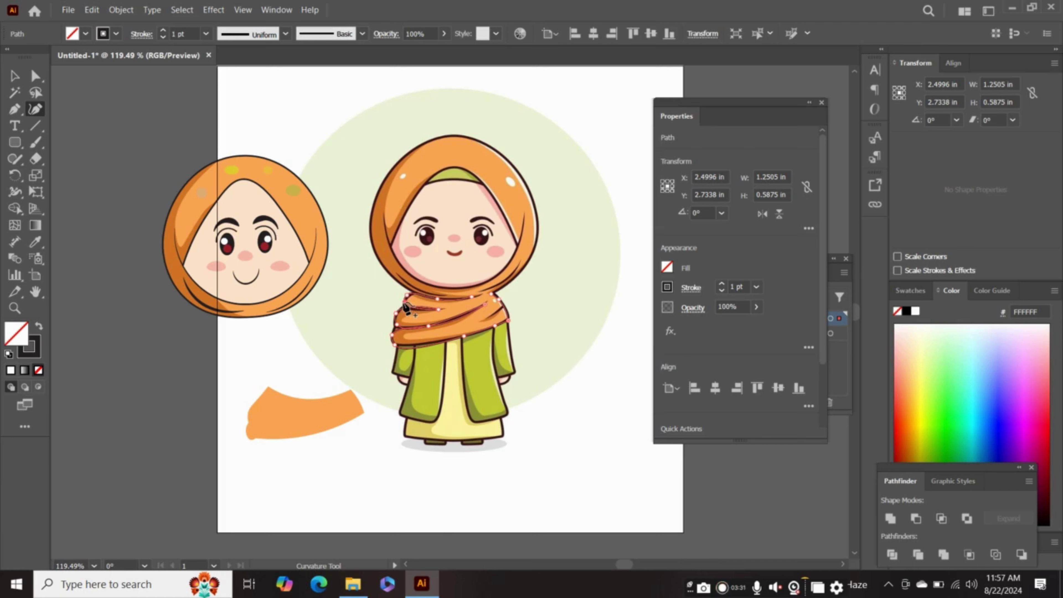
pyautogui.moveTo(402, 303); pyautogui.dragTo(409, 297)
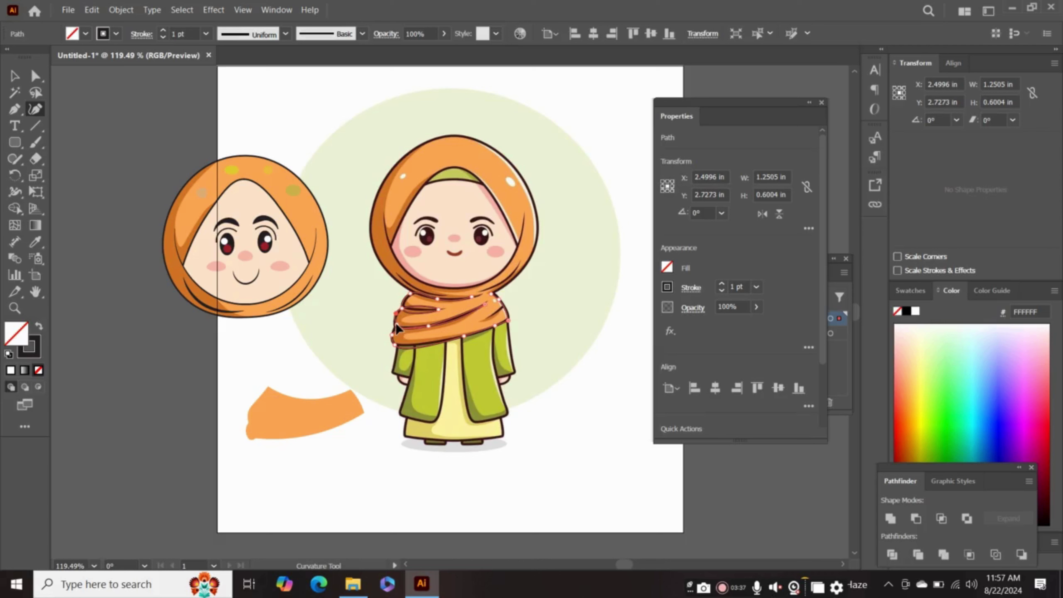
pyautogui.click(397, 324)
pyautogui.click(404, 349)
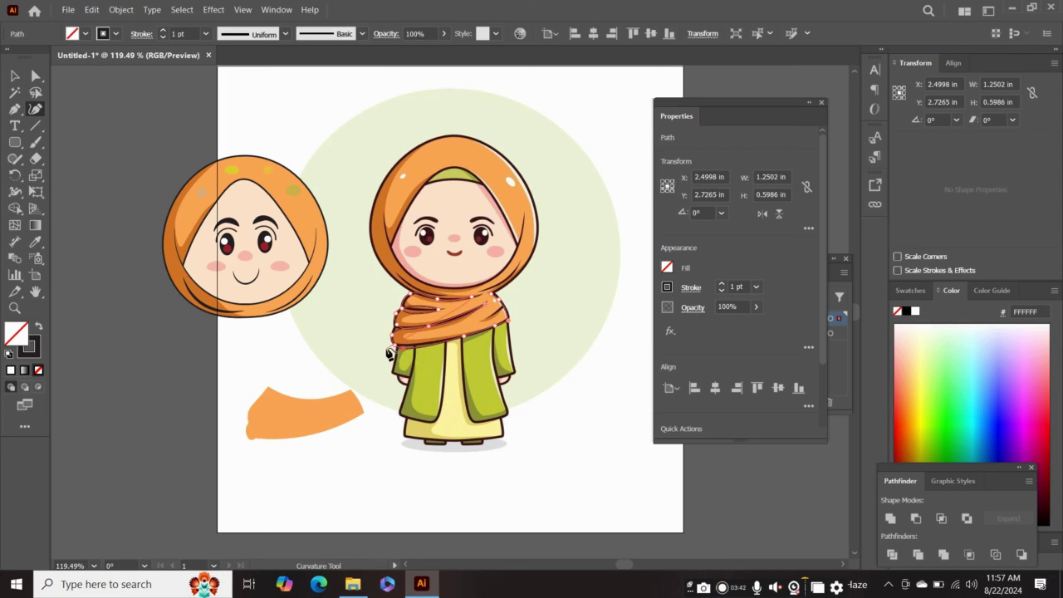
pyautogui.click(403, 353)
pyautogui.click(15, 79)
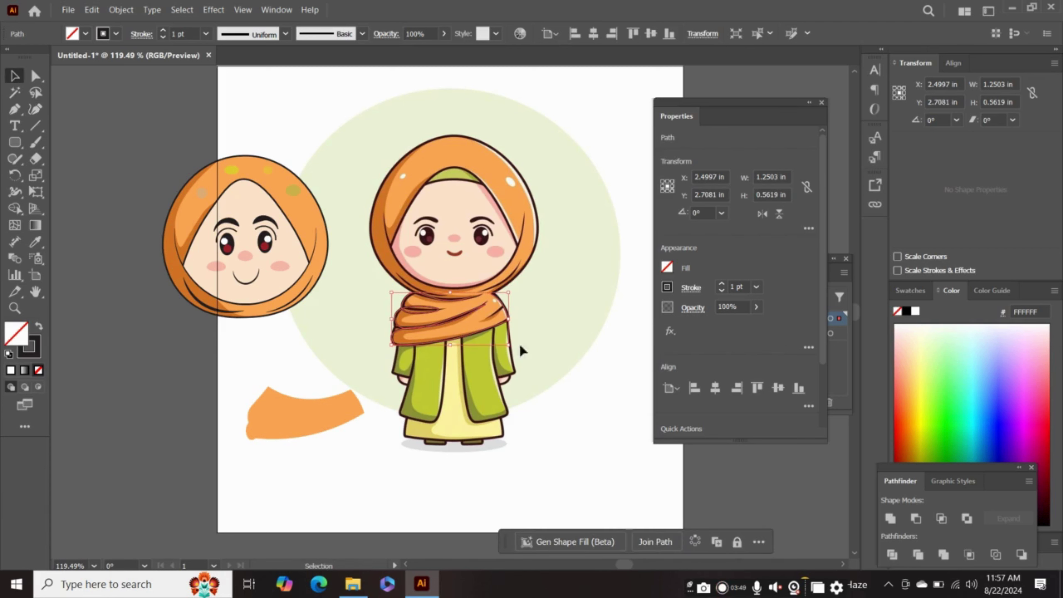
# Move the fold-line path onto the orange scarf piece and reshape its curves, sharpening the top-left corner
pyautogui.moveTo(459, 322); pyautogui.dragTo(310, 415)
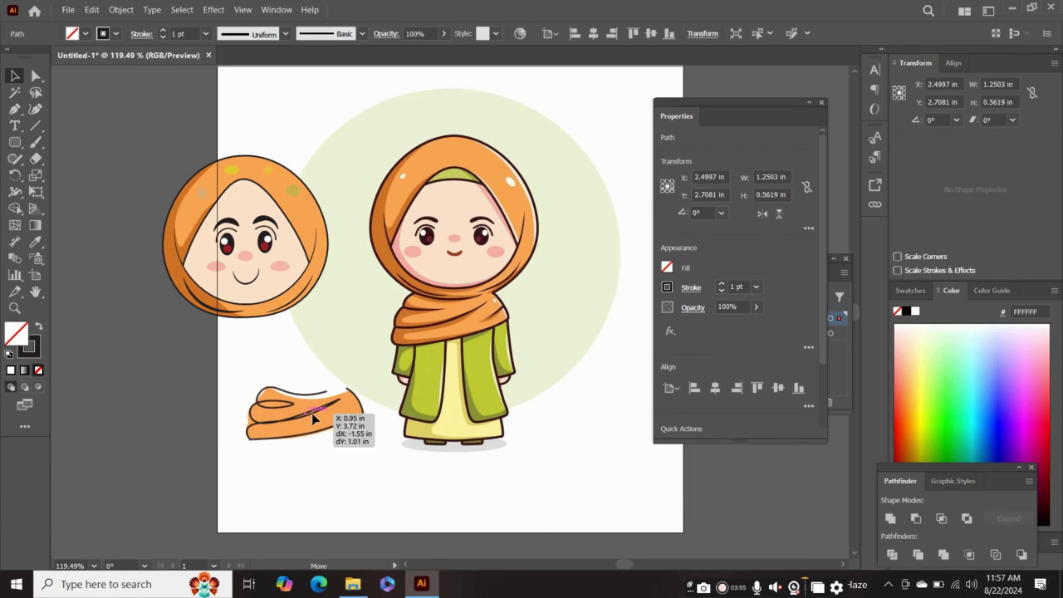
pyautogui.moveTo(310, 414); pyautogui.dragTo(312, 413)
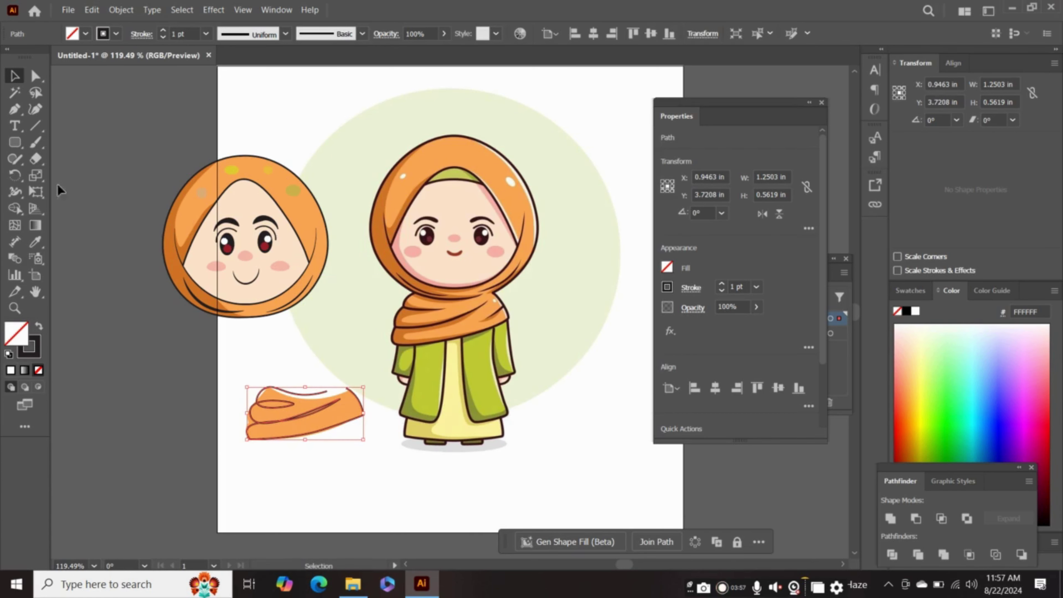
pyautogui.click(35, 109)
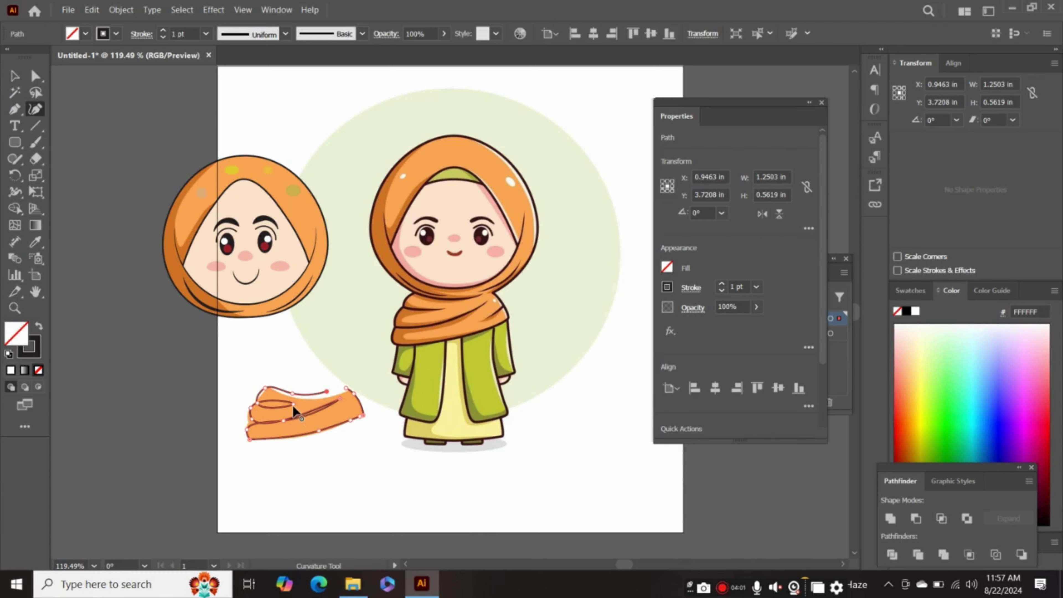
pyautogui.moveTo(274, 408); pyautogui.dragTo(270, 406)
pyautogui.doubleClick(265, 388)
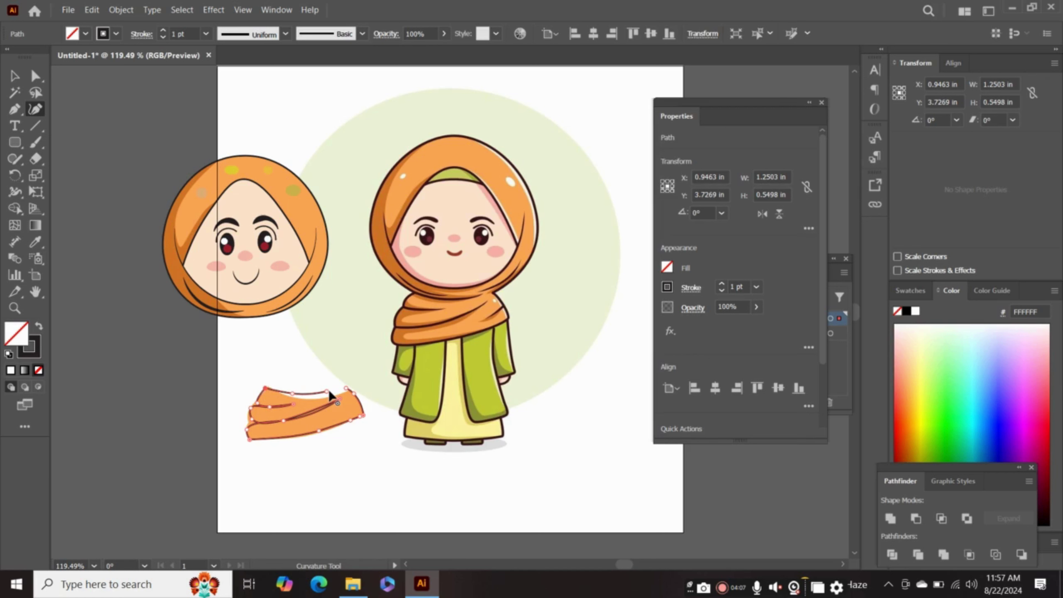
pyautogui.moveTo(329, 396); pyautogui.dragTo(335, 394)
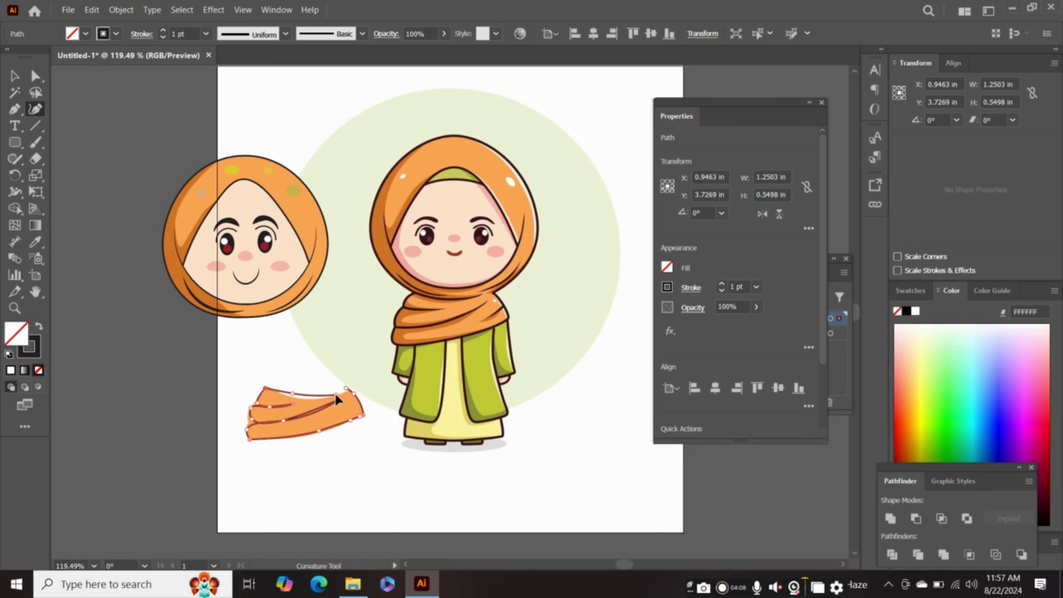
pyautogui.click(292, 395)
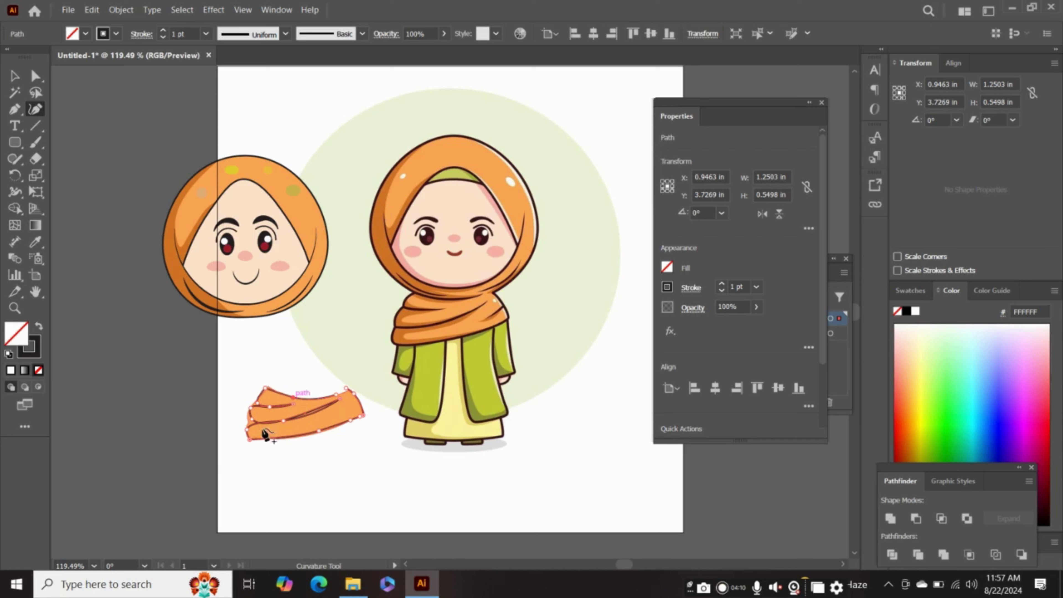
pyautogui.click(246, 429)
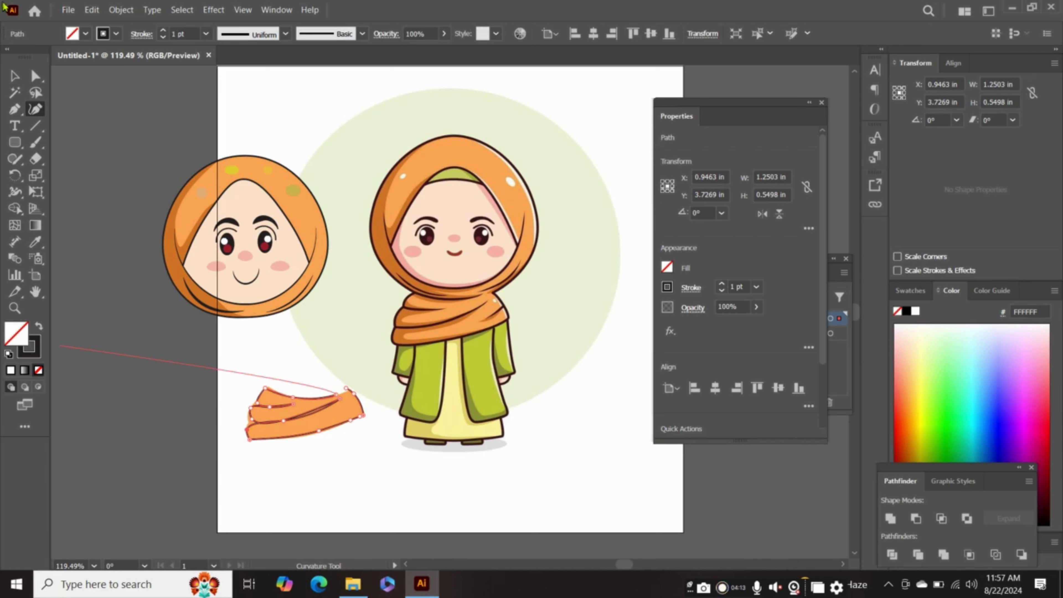
pyautogui.click(16, 75)
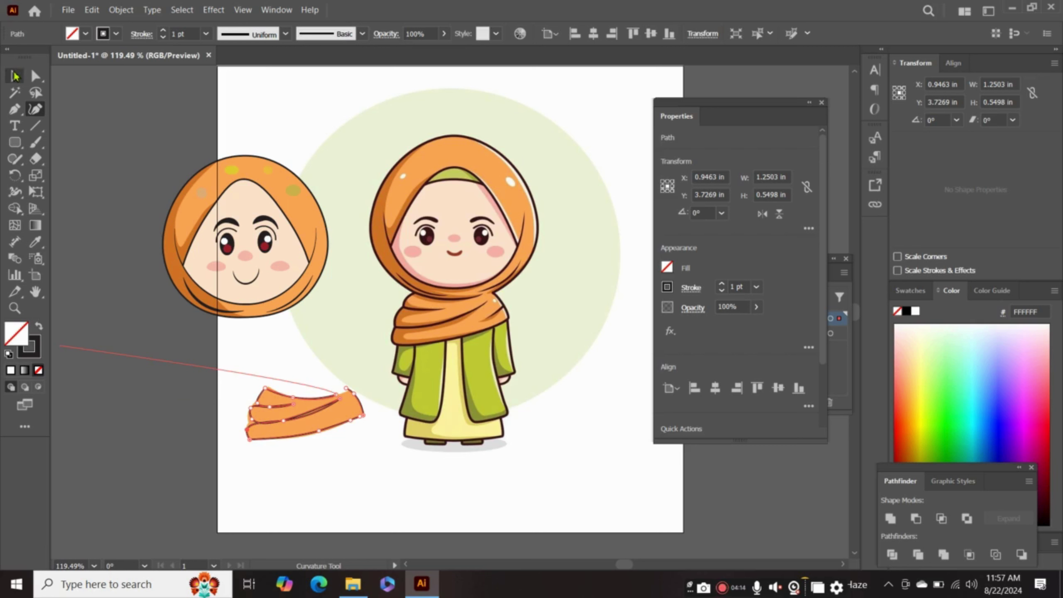
# Marquee-select all the loose scarf pieces and group them with Ctrl+G
pyautogui.click(218, 379)
pyautogui.moveTo(232, 384); pyautogui.dragTo(335, 450)
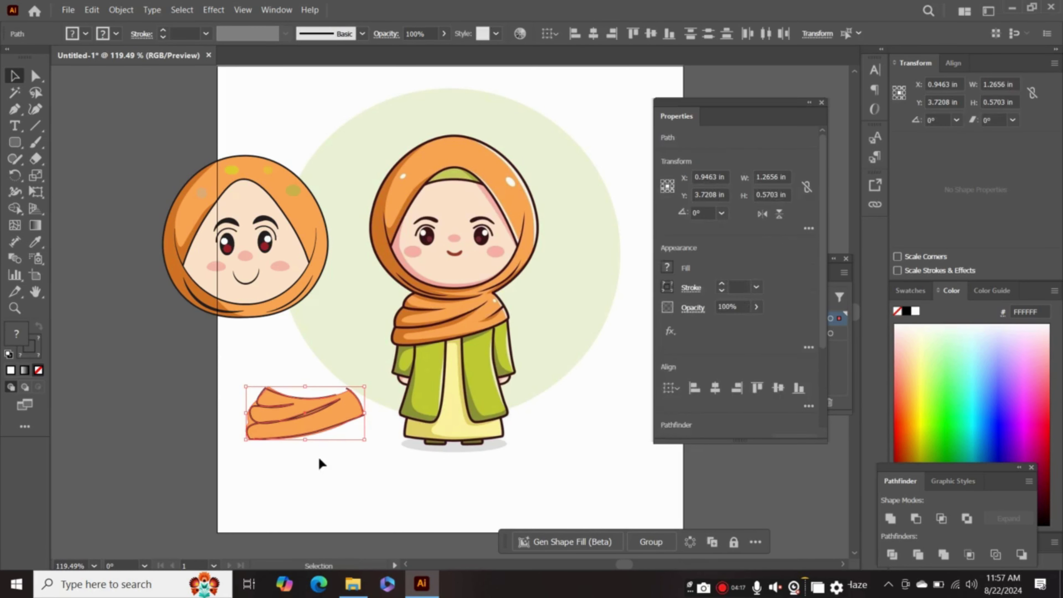
pyautogui.click(315, 468)
pyautogui.moveTo(219, 375); pyautogui.dragTo(364, 461)
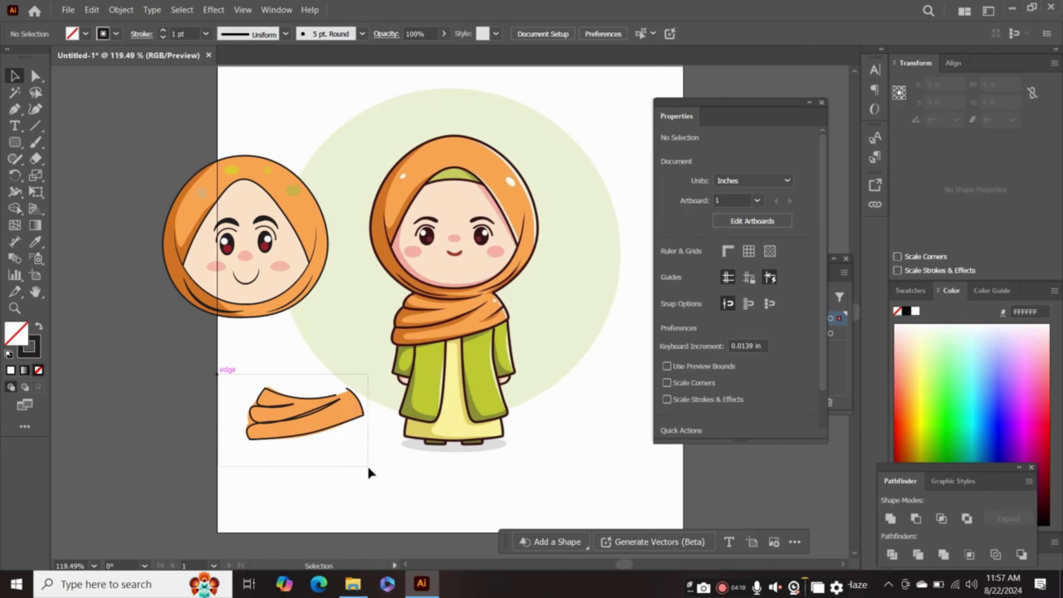
pyautogui.press('a')
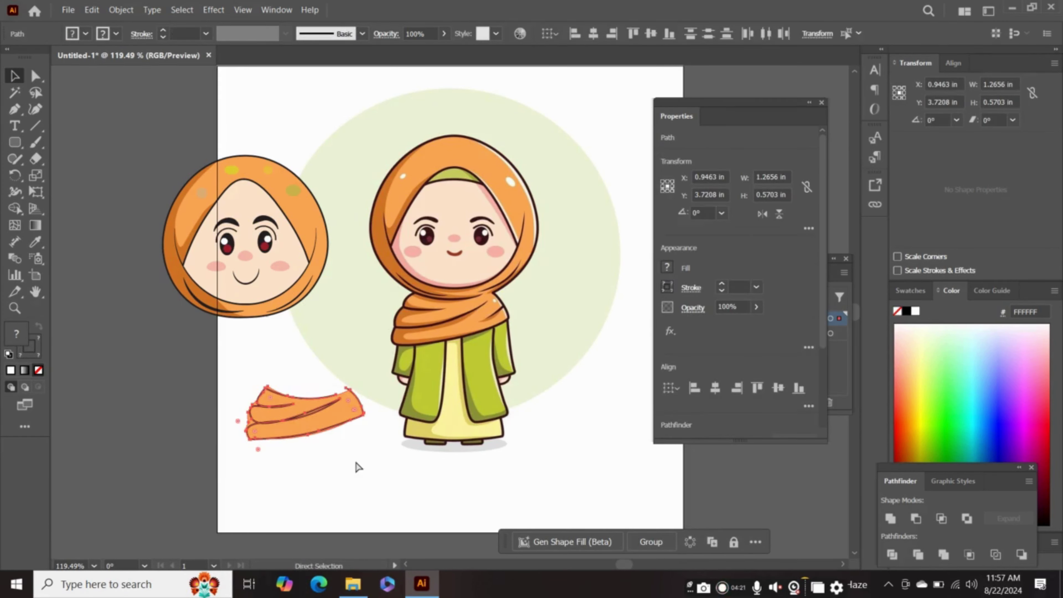
pyautogui.hotkey('ctrl', 'g')
pyautogui.press('v')
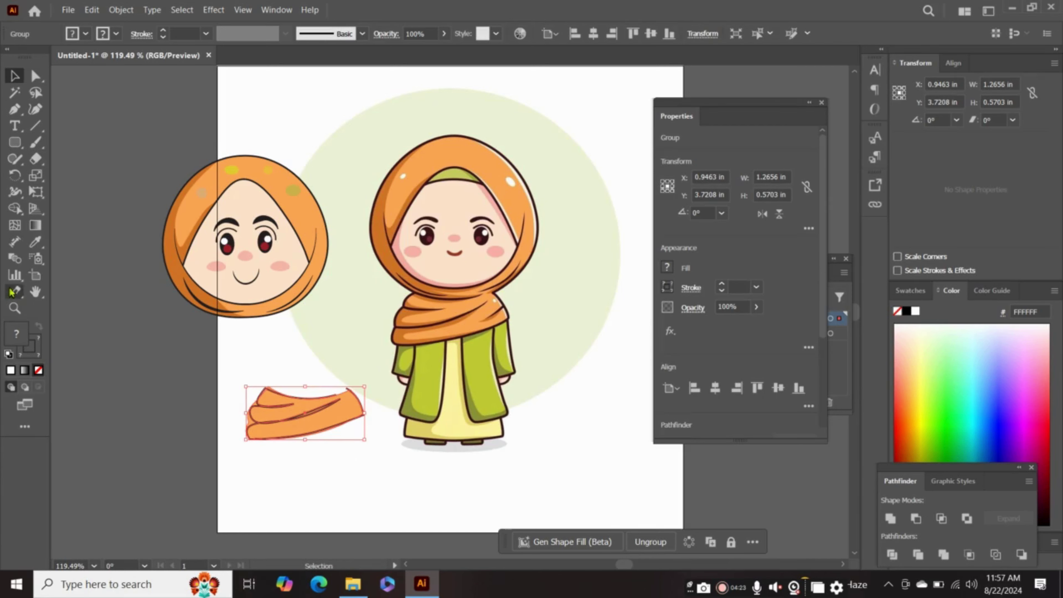
pyautogui.click(14, 208)
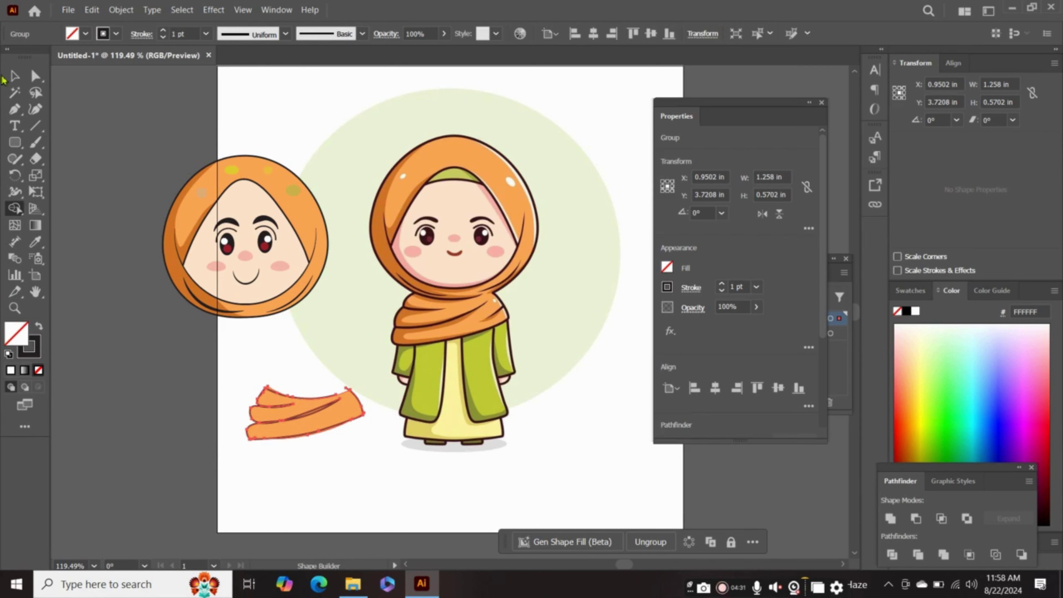
# Move and enlarge the scarf group under the left head, then send it to the back
pyautogui.click(14, 76)
pyautogui.click(359, 468)
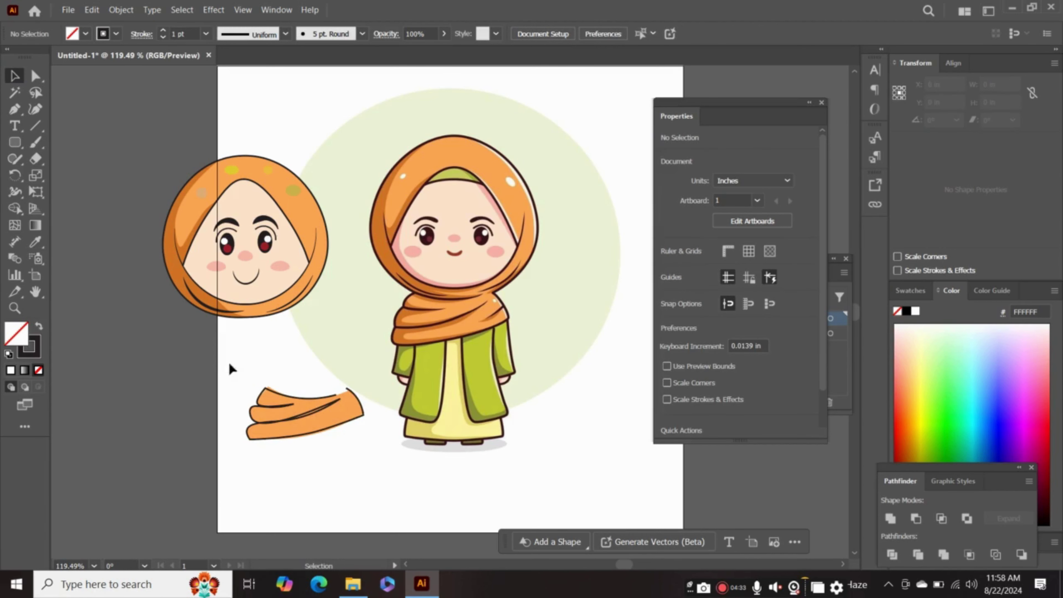
pyautogui.moveTo(230, 364); pyautogui.dragTo(356, 462)
pyautogui.moveTo(327, 431); pyautogui.dragTo(268, 351)
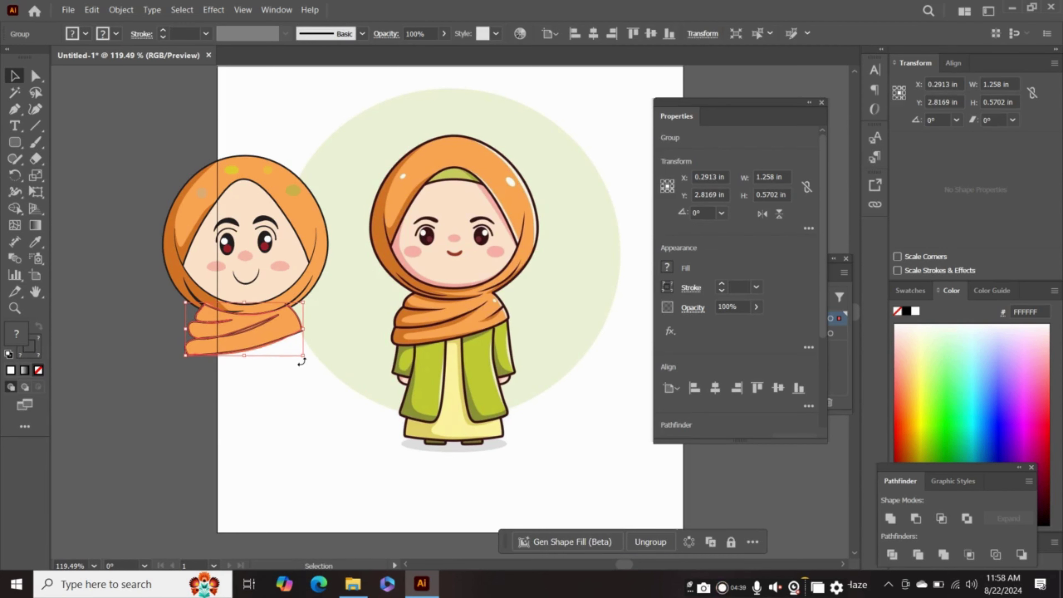
pyautogui.moveTo(302, 358)
pyautogui.mouseDown()
pyautogui.moveTo(325, 376)
pyautogui.moveTo(276, 347)
pyautogui.mouseUp()
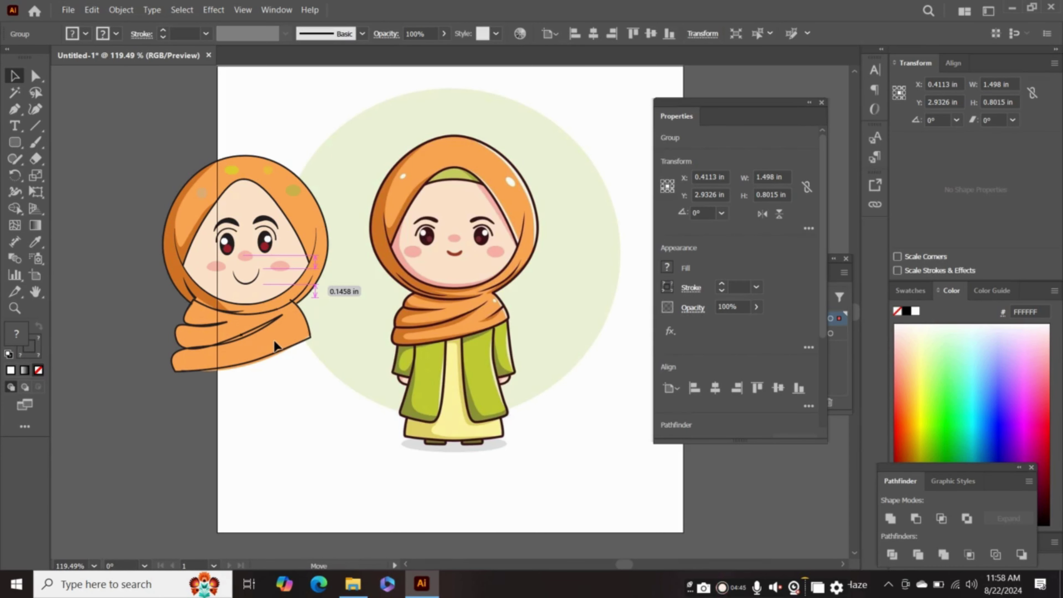
pyautogui.moveTo(276, 348); pyautogui.dragTo(275, 353)
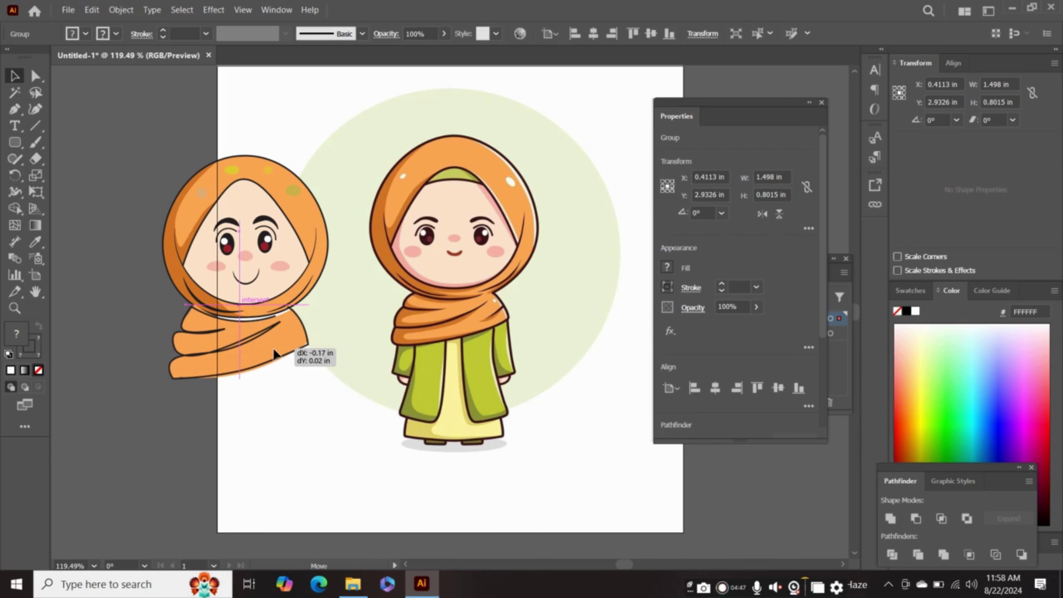
pyautogui.moveTo(275, 353); pyautogui.dragTo(278, 348)
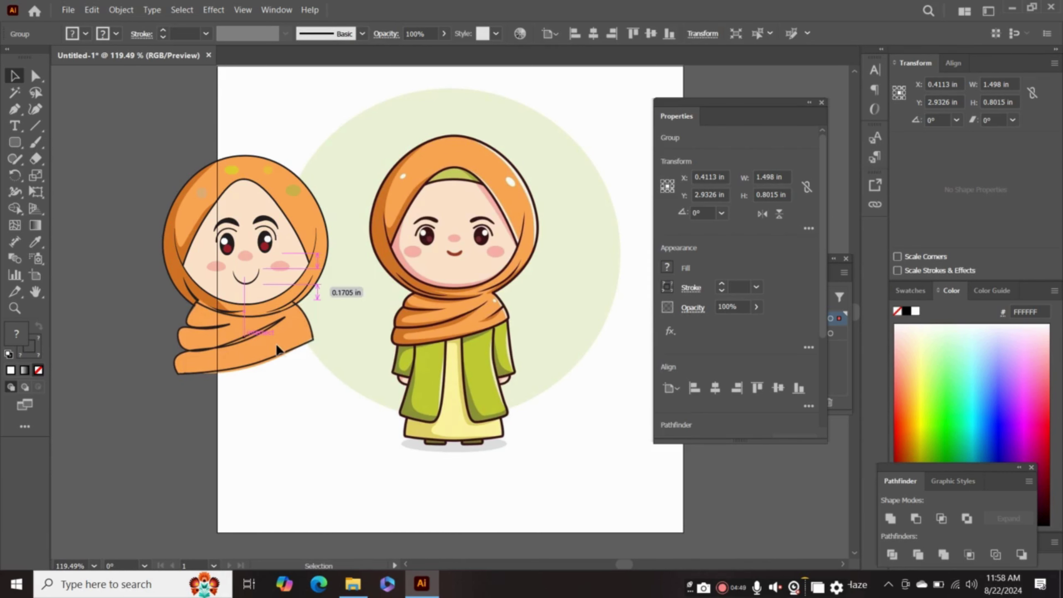
pyautogui.rightClick(276, 348)
pyautogui.moveTo(312, 284)
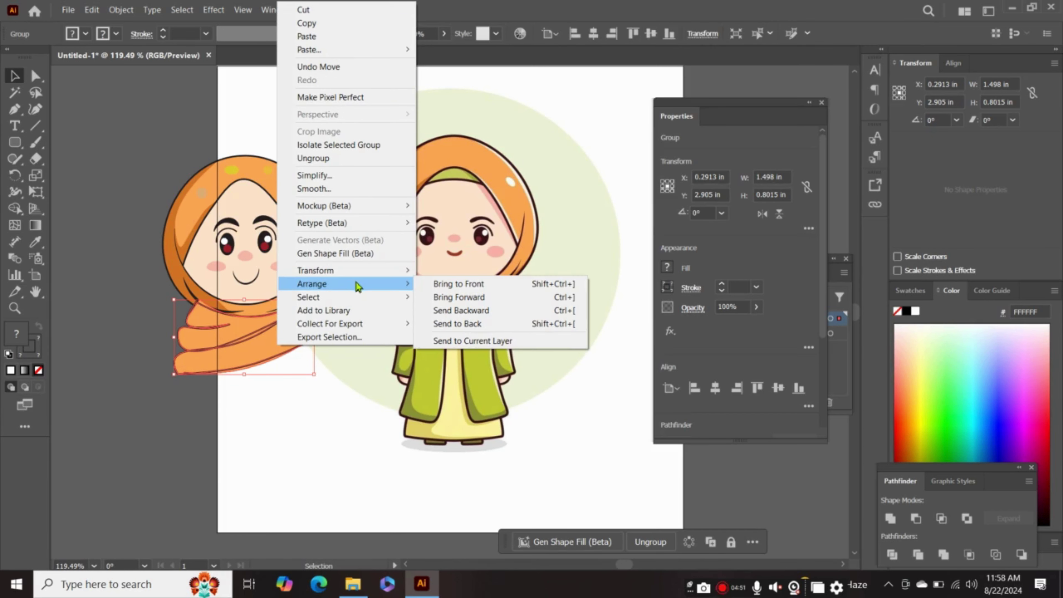
pyautogui.click(458, 326)
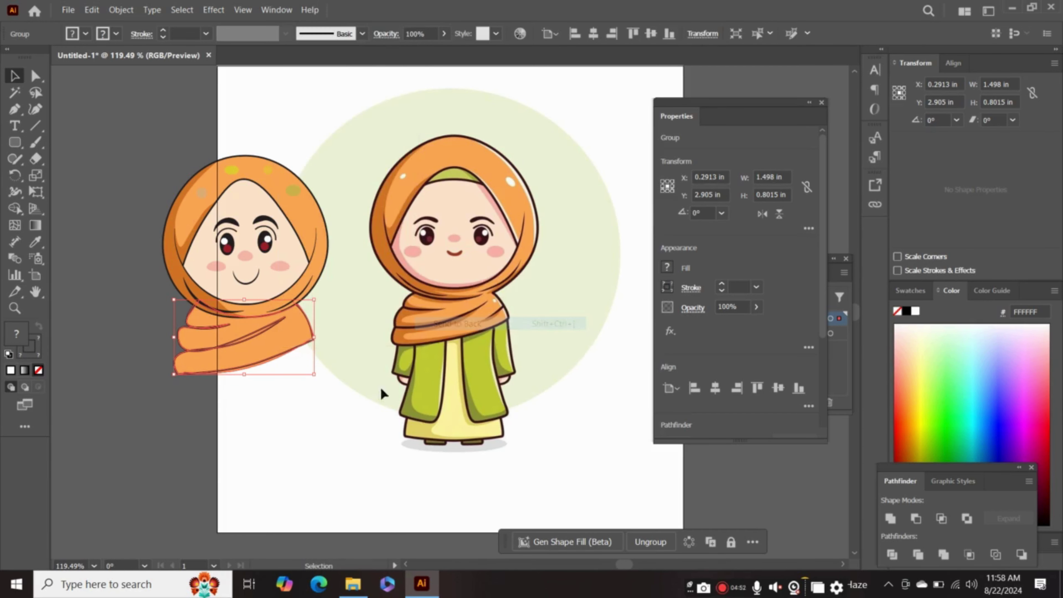
pyautogui.click(335, 469)
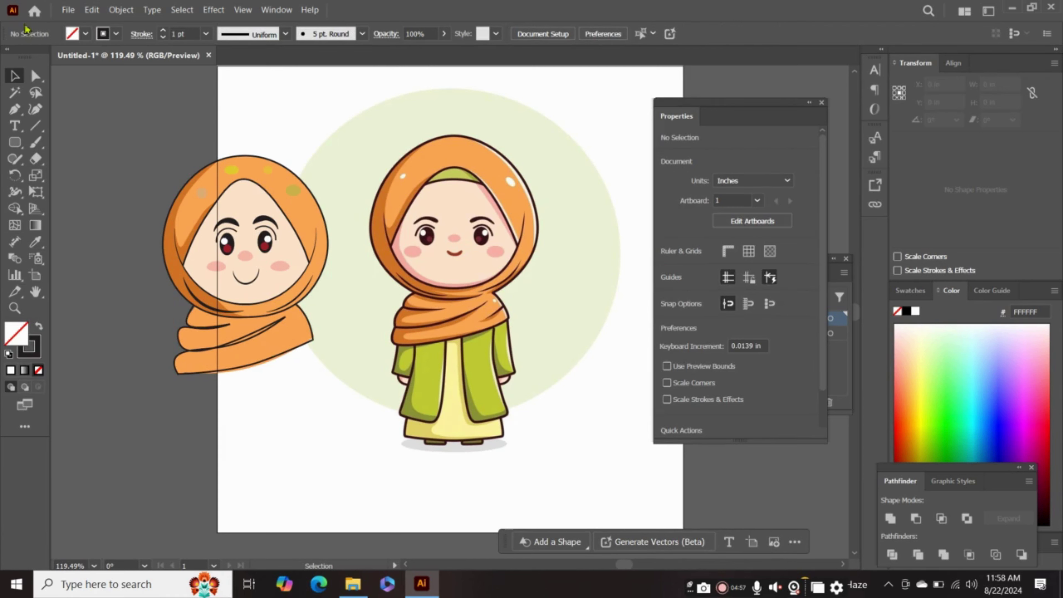
# Move the scarf outline path to empty space below and give it an orange stroke
pyautogui.hotkey('shift', '`')
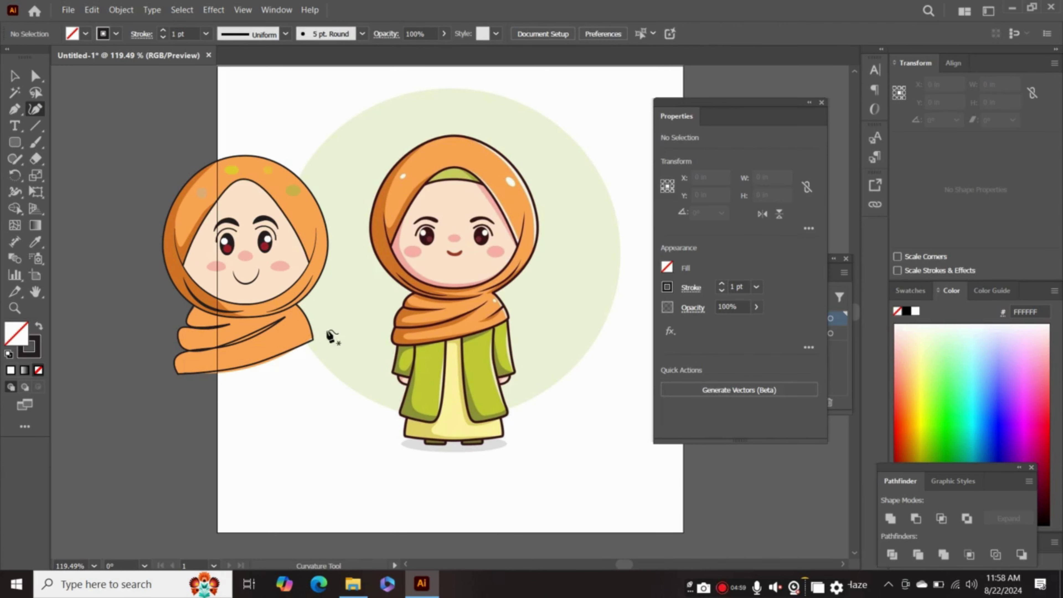
pyautogui.click(286, 315)
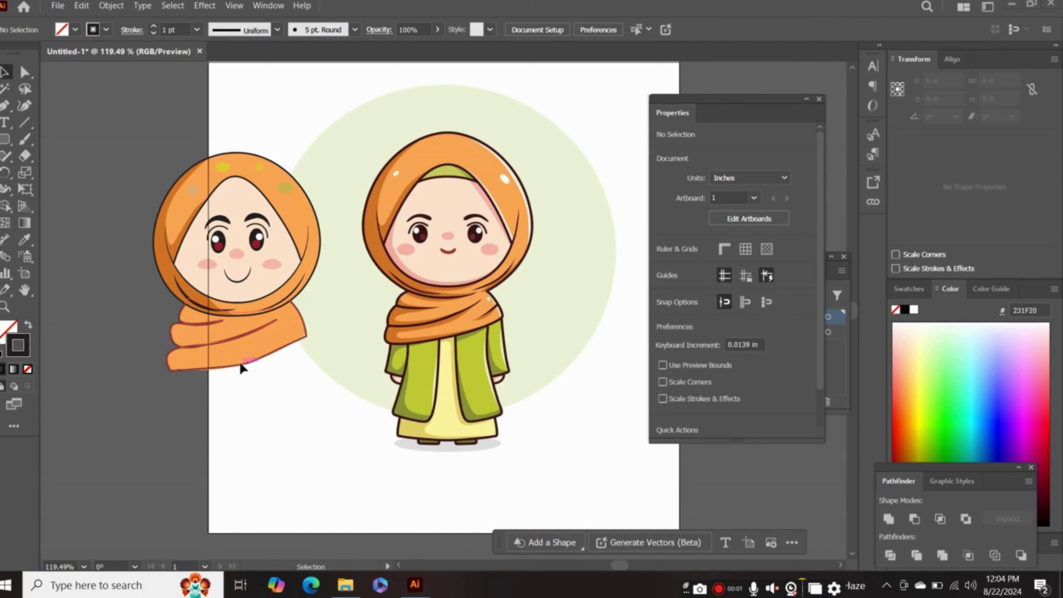
pyautogui.moveTo(241, 368); pyautogui.dragTo(304, 487)
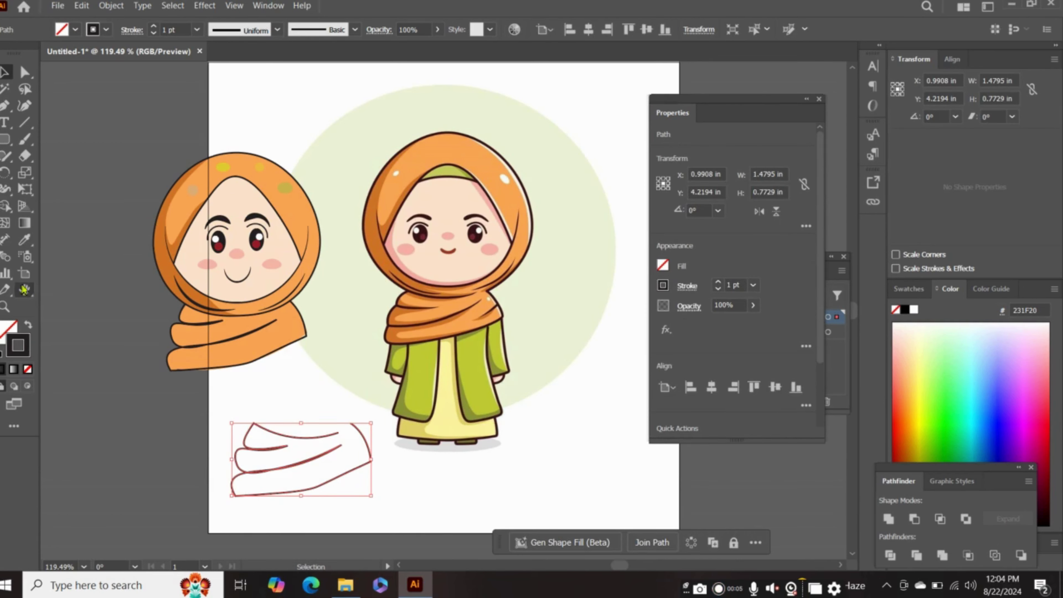
pyautogui.click(24, 239)
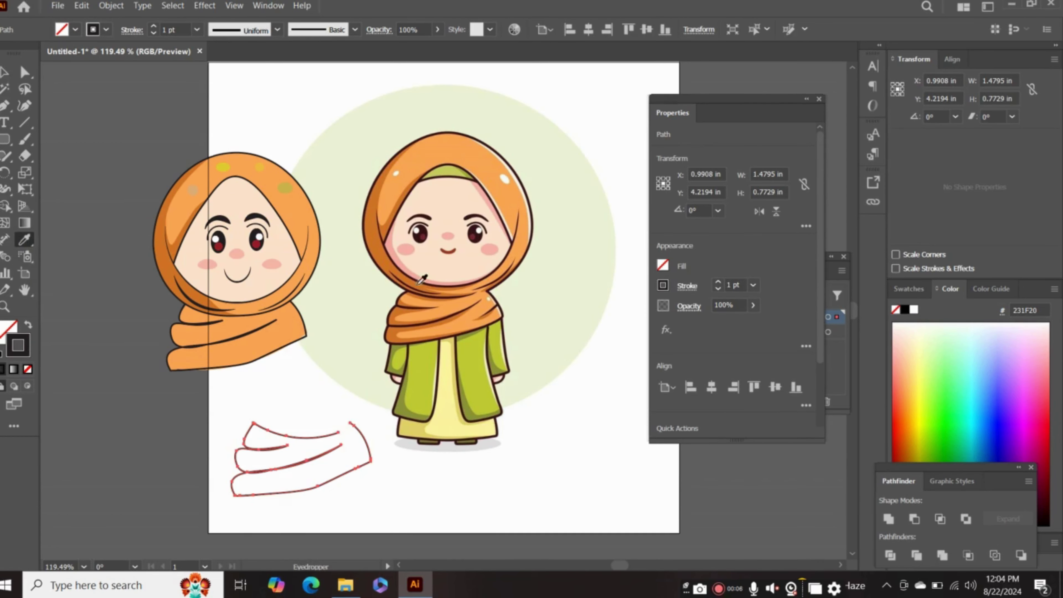
pyautogui.click(403, 302)
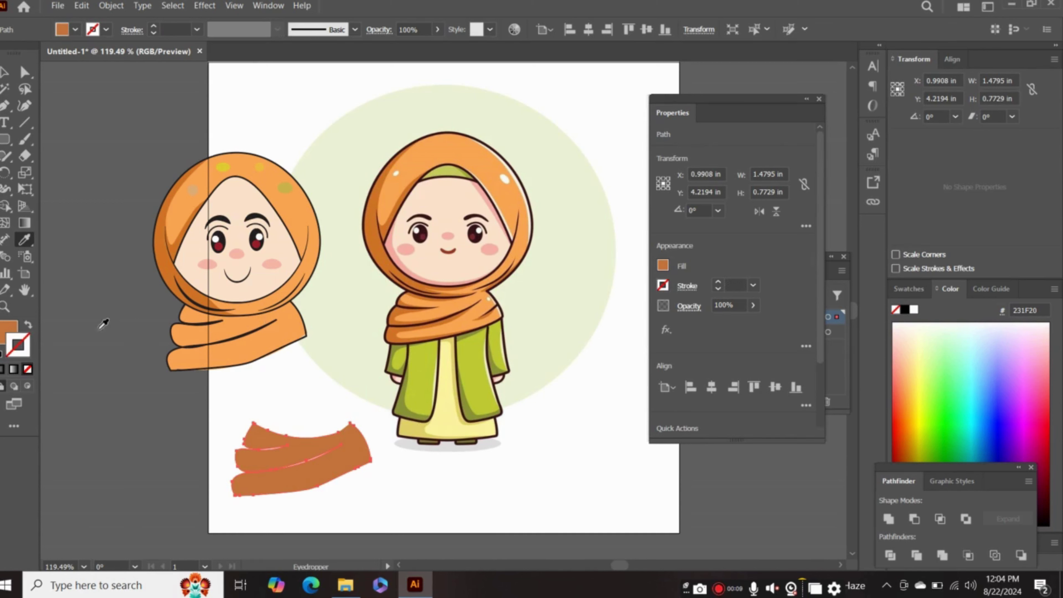
pyautogui.click(28, 325)
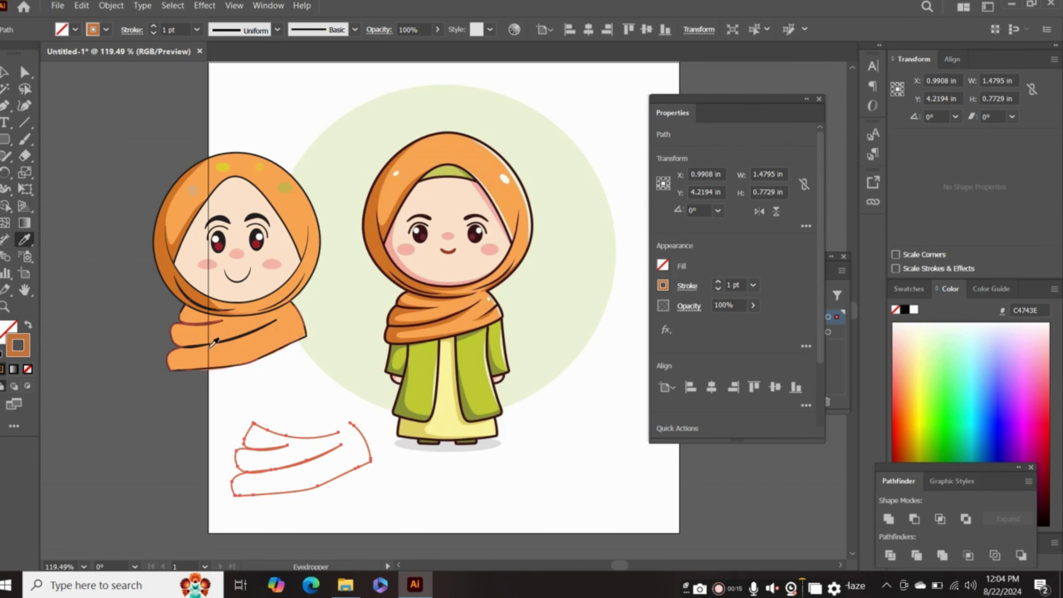
# Reshape the fold-line curves, deleting an extra point, and set the stroke to 2 pt
pyautogui.click(25, 106)
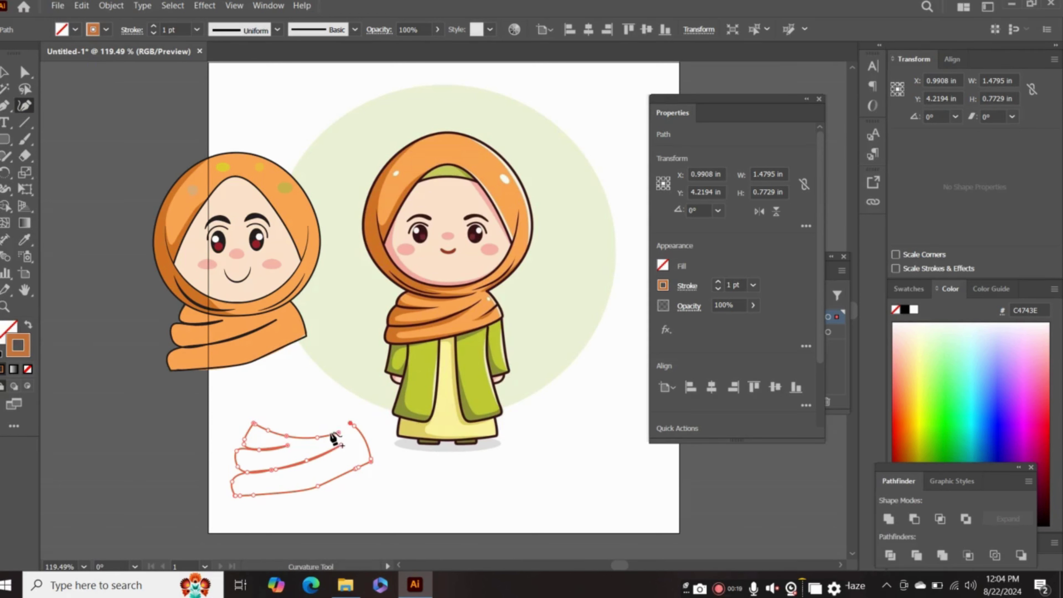
pyautogui.click(339, 432)
pyautogui.click(338, 433)
pyautogui.click(339, 437)
pyautogui.moveTo(317, 429); pyautogui.dragTo(317, 427)
pyautogui.press('Delete')
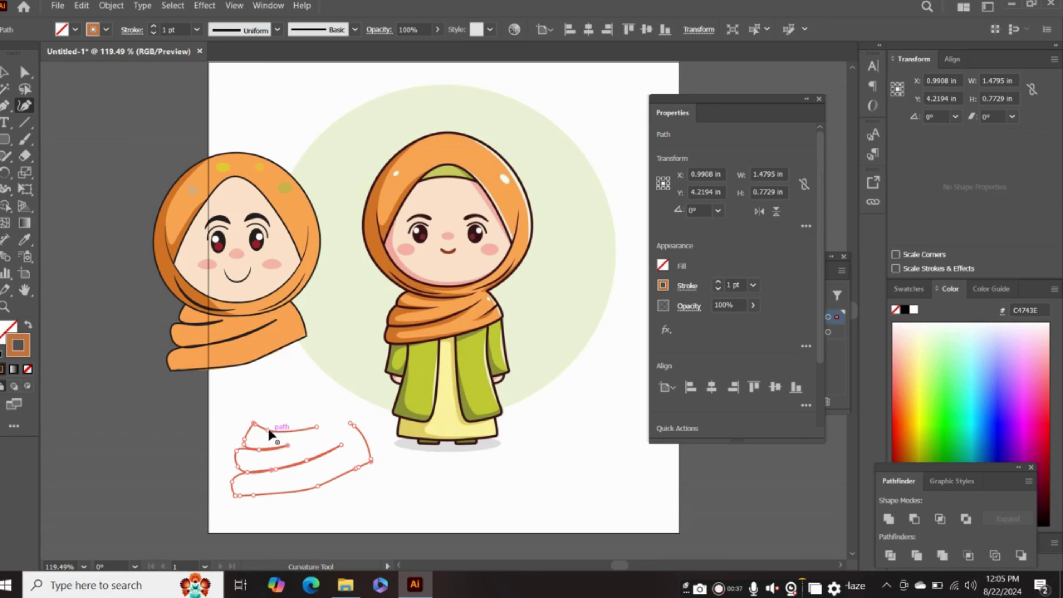
pyautogui.click(277, 431)
pyautogui.click(243, 431)
pyautogui.click(245, 438)
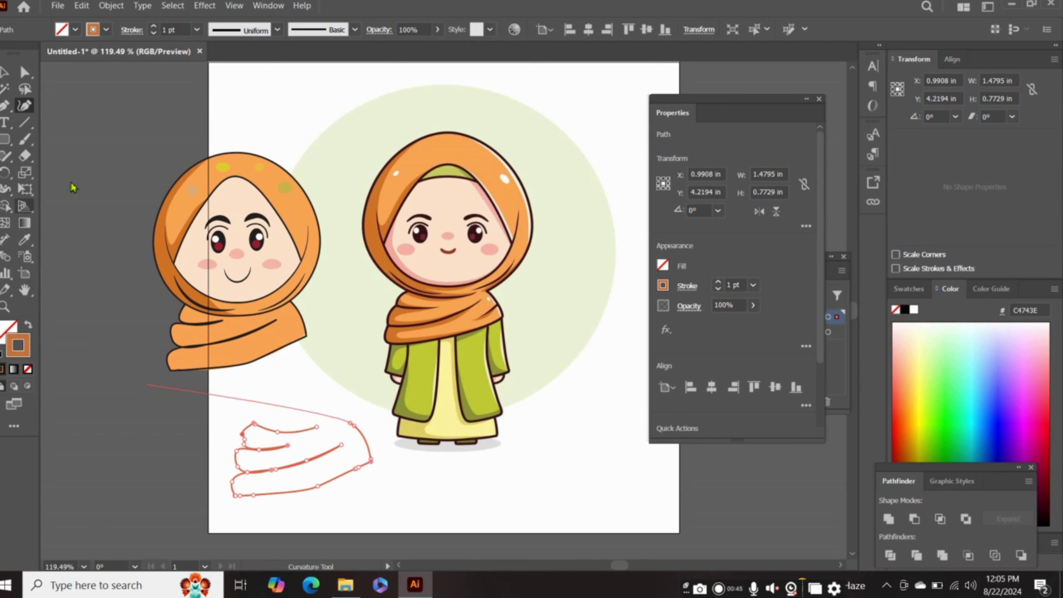
pyautogui.click(153, 27)
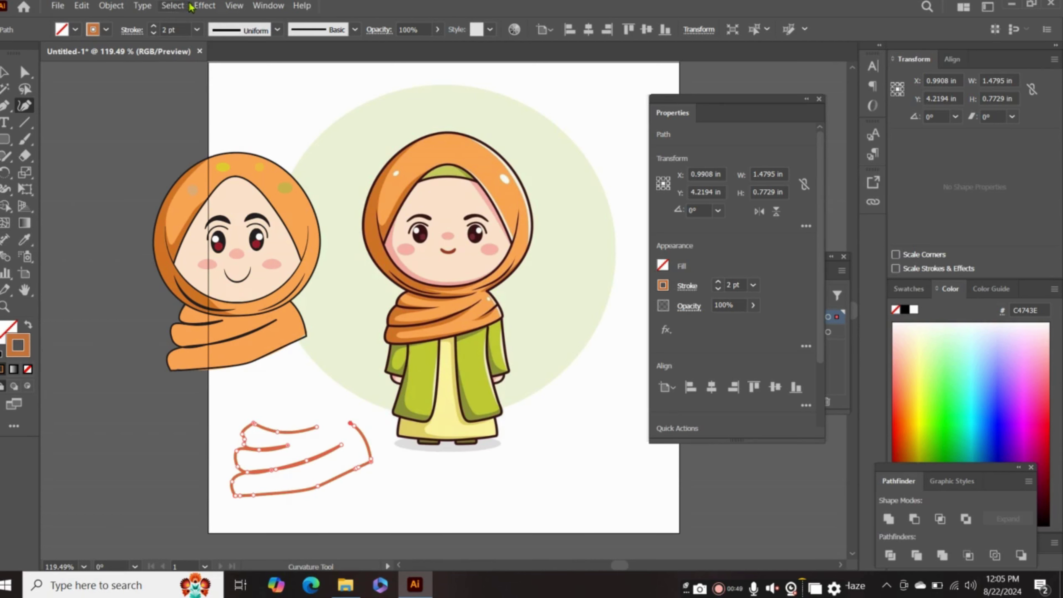
# Apply a Gaussian Blur with a 3-pixel radius to the orange fold lines
pyautogui.click(204, 5)
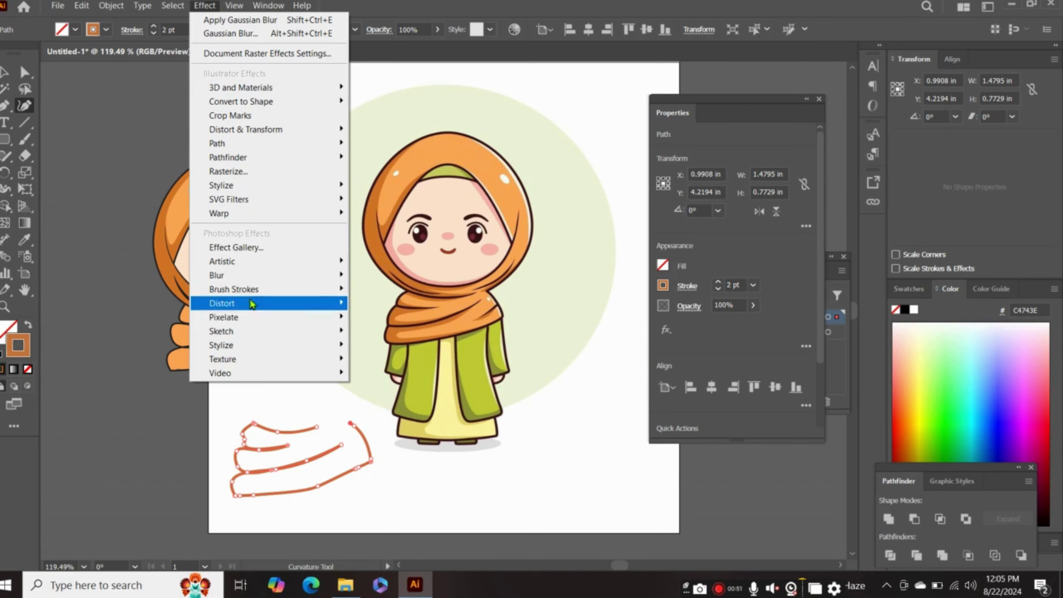
pyautogui.moveTo(265, 275)
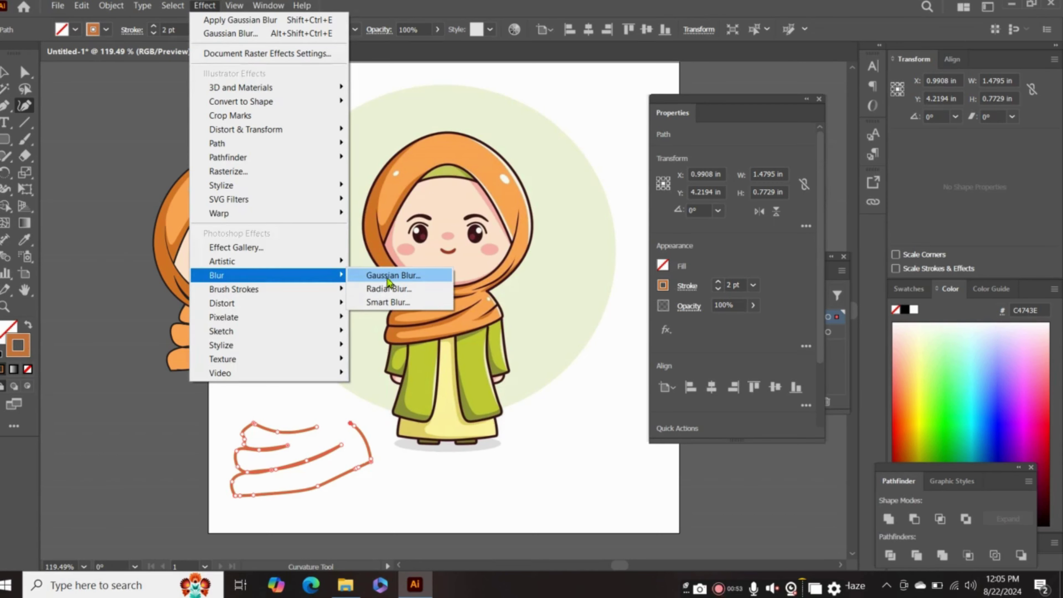
pyautogui.click(388, 278)
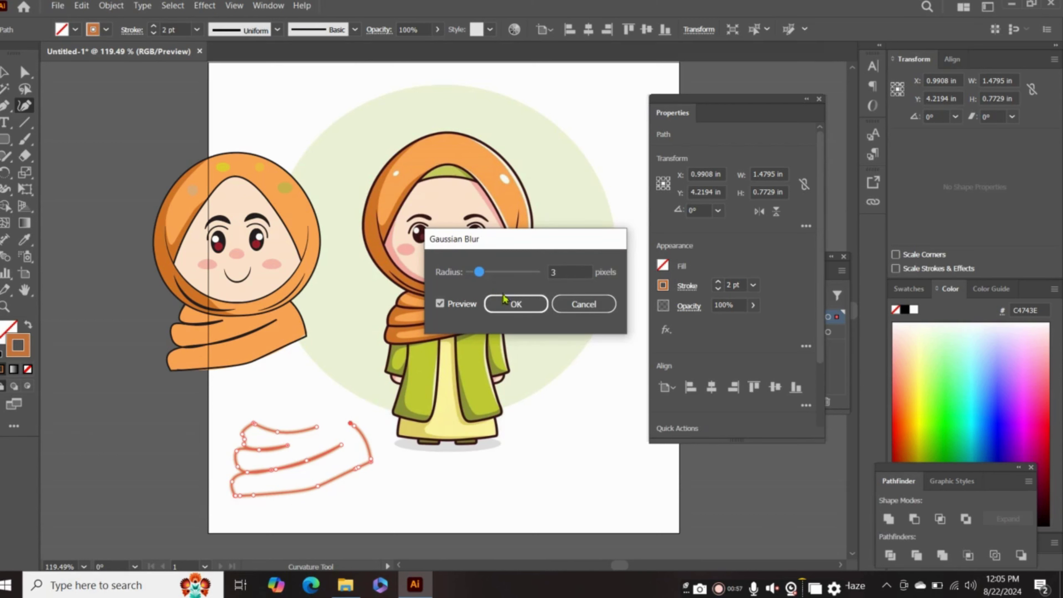
pyautogui.click(508, 303)
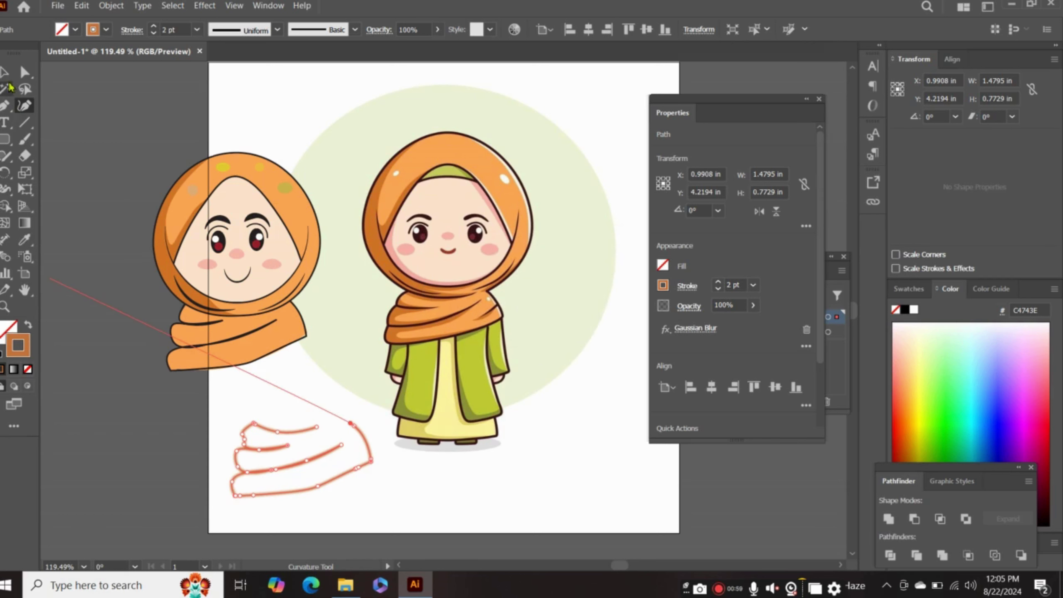
pyautogui.click(6, 73)
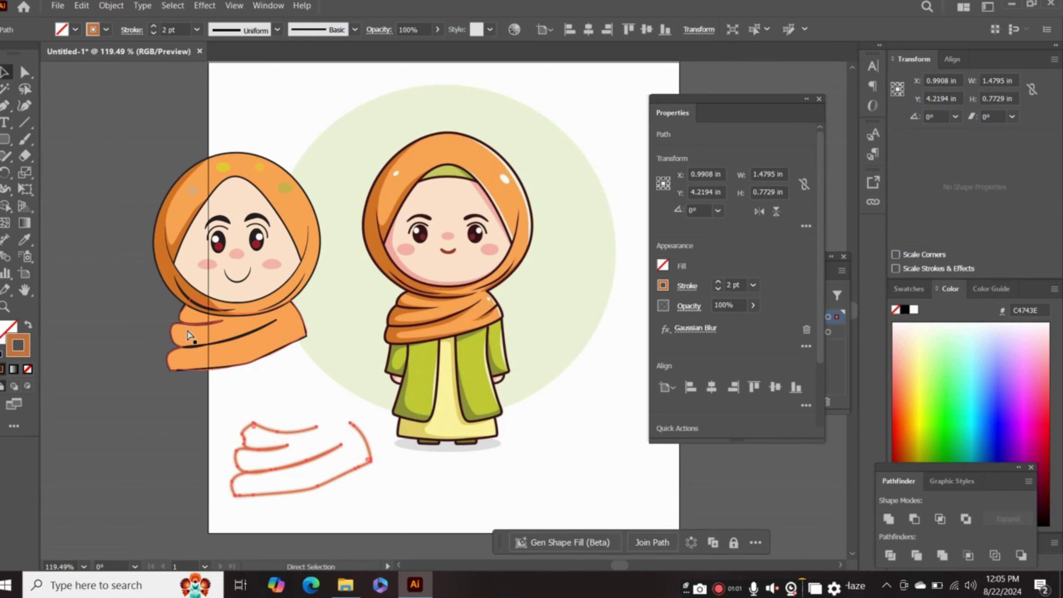
# Cut the blurred fold lines and paste them in front over the left head's scarf
pyautogui.press('Delete')
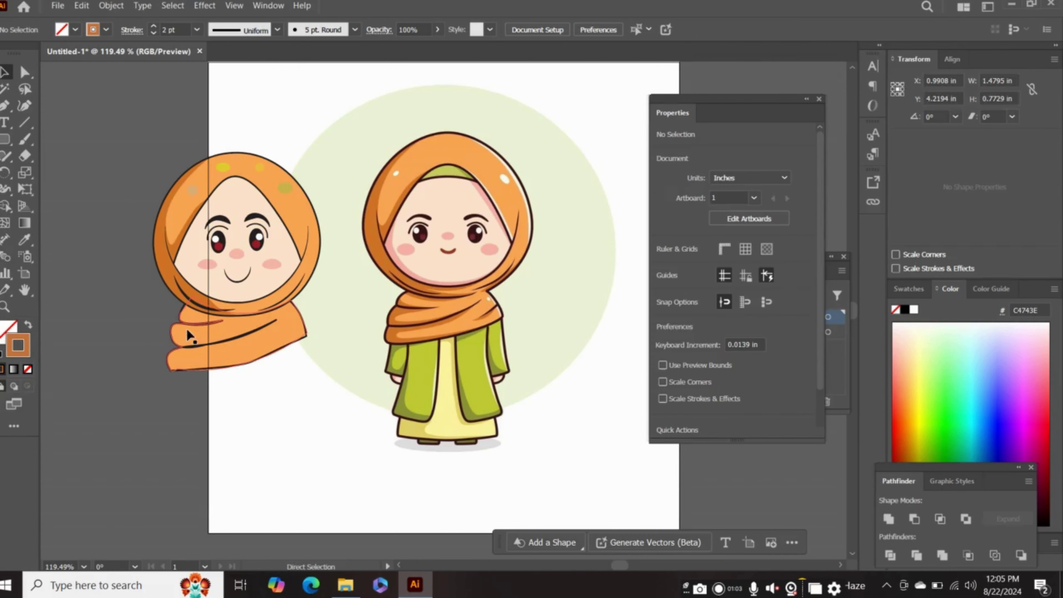
pyautogui.press('v')
pyautogui.click(204, 369)
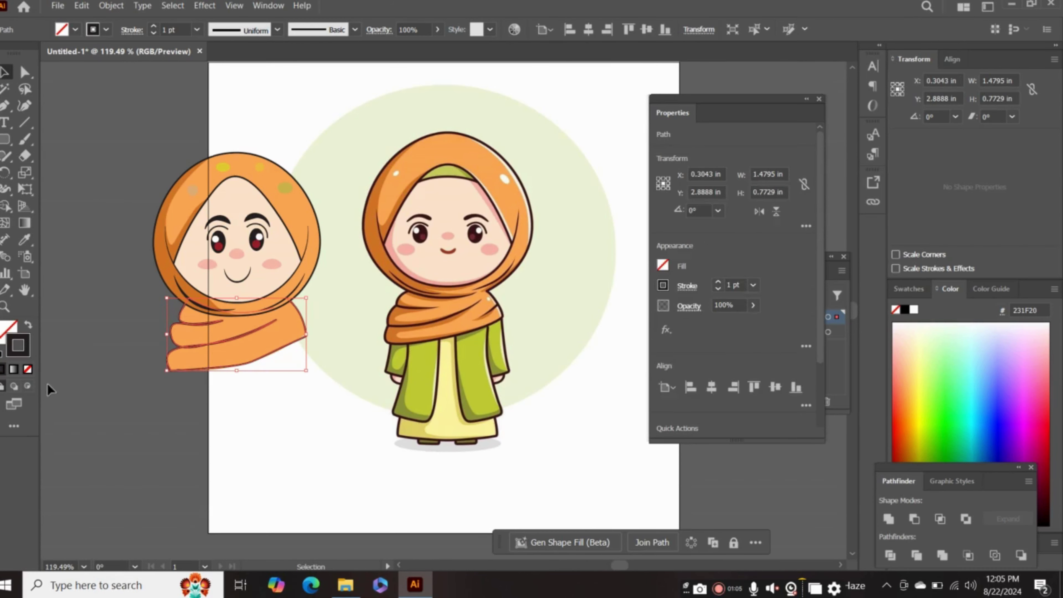
pyautogui.press('a')
pyautogui.click(141, 378)
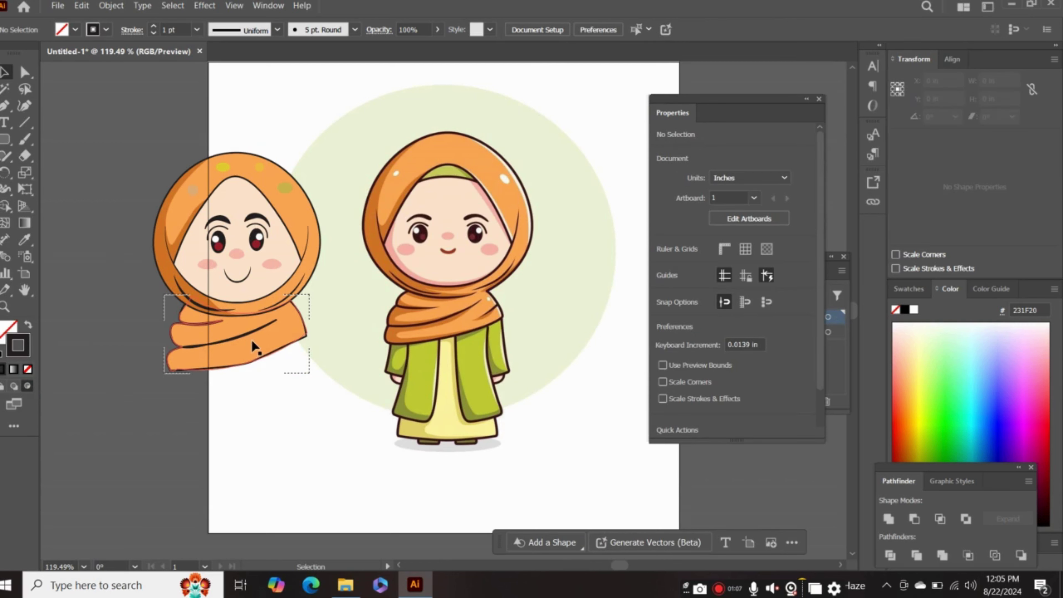
pyautogui.press('v')
pyautogui.click(248, 344)
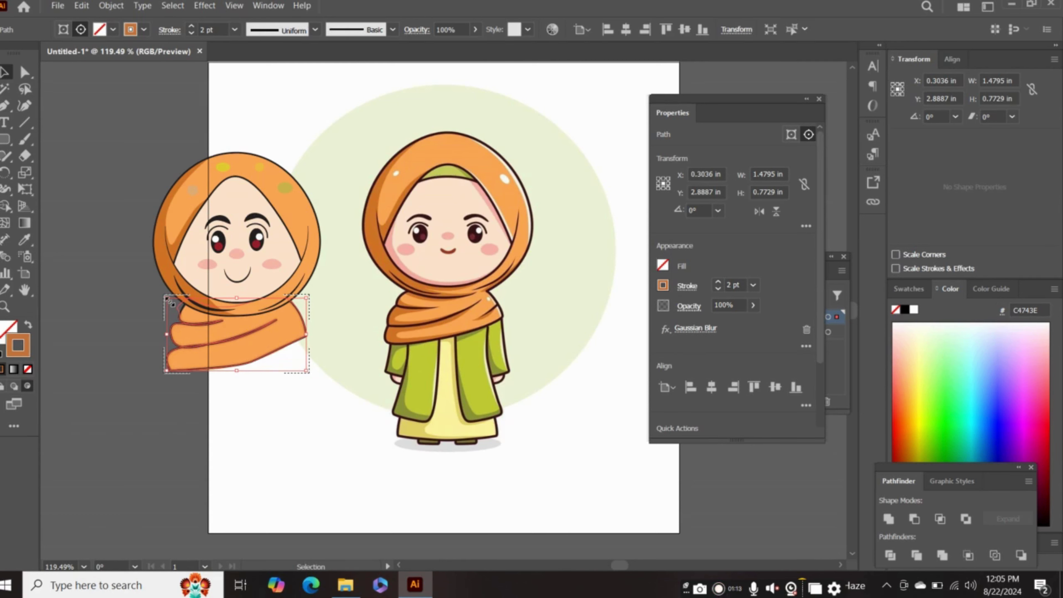
# Resize the fold lines to fit the scarf and raise their stroke weight to 4 pt
pyautogui.moveTo(166, 298); pyautogui.dragTo(168, 301)
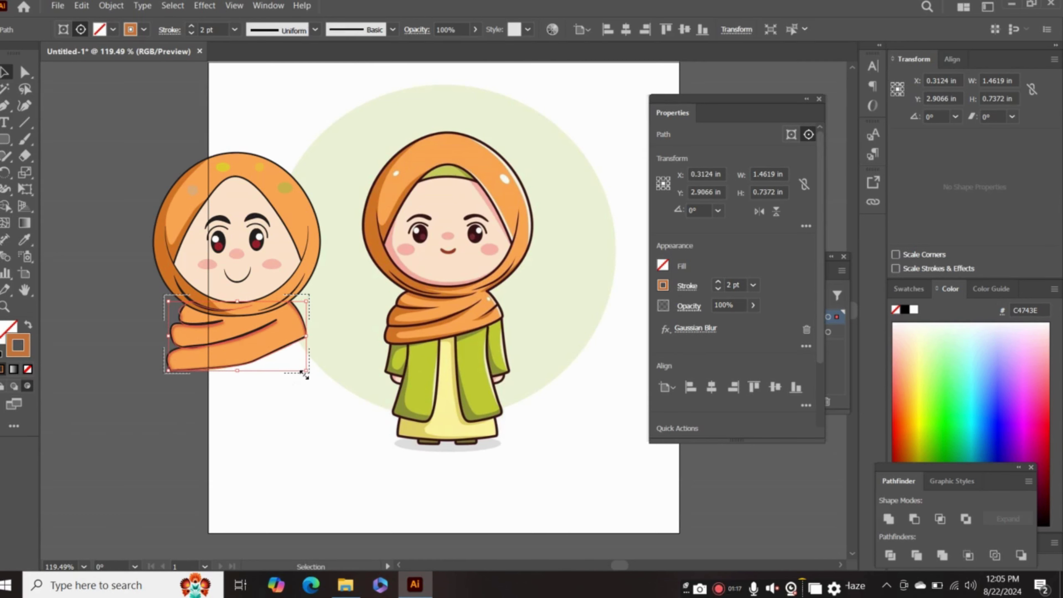
pyautogui.moveTo(306, 372); pyautogui.dragTo(300, 371)
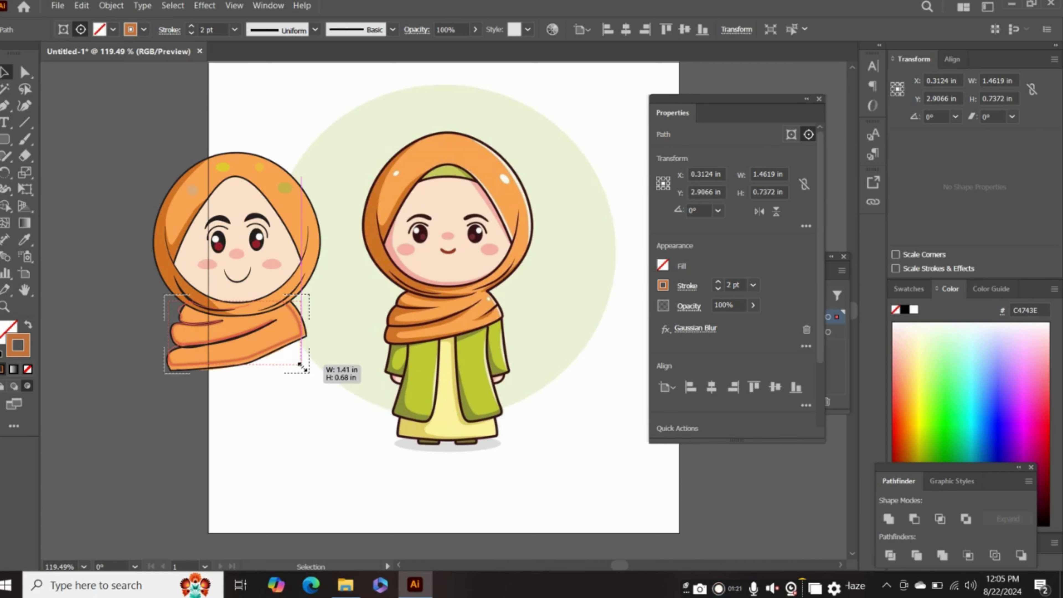
pyautogui.moveTo(300, 371); pyautogui.dragTo(302, 370)
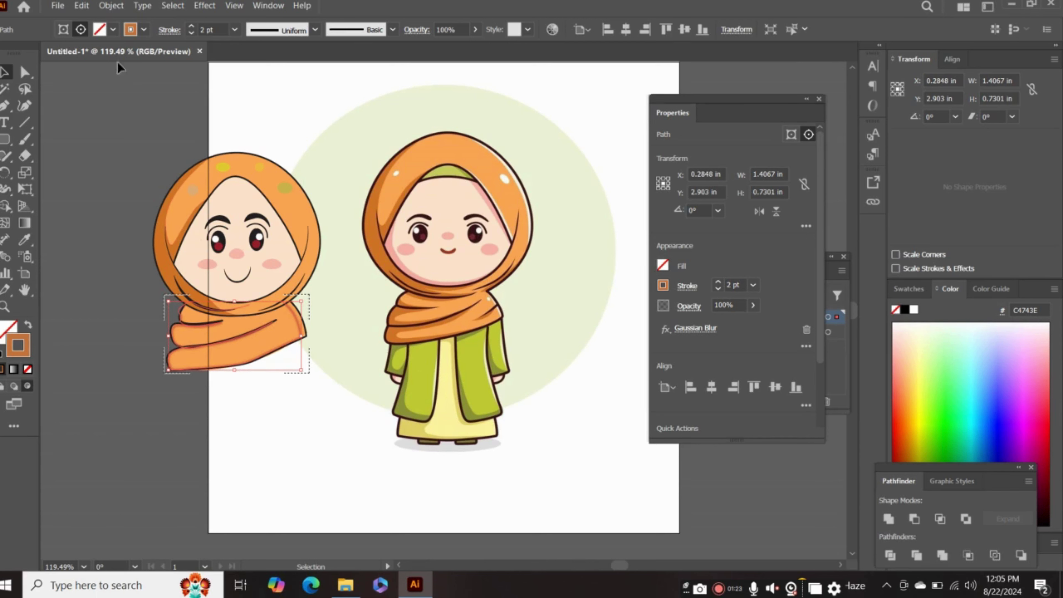
pyautogui.click(187, 26)
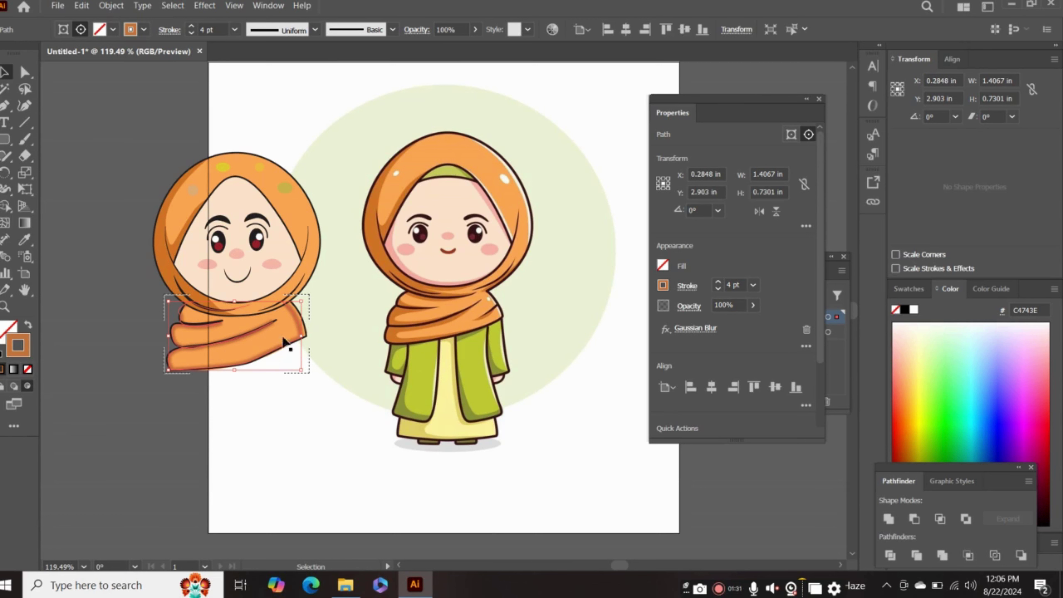
pyautogui.moveTo(302, 336); pyautogui.dragTo(307, 338)
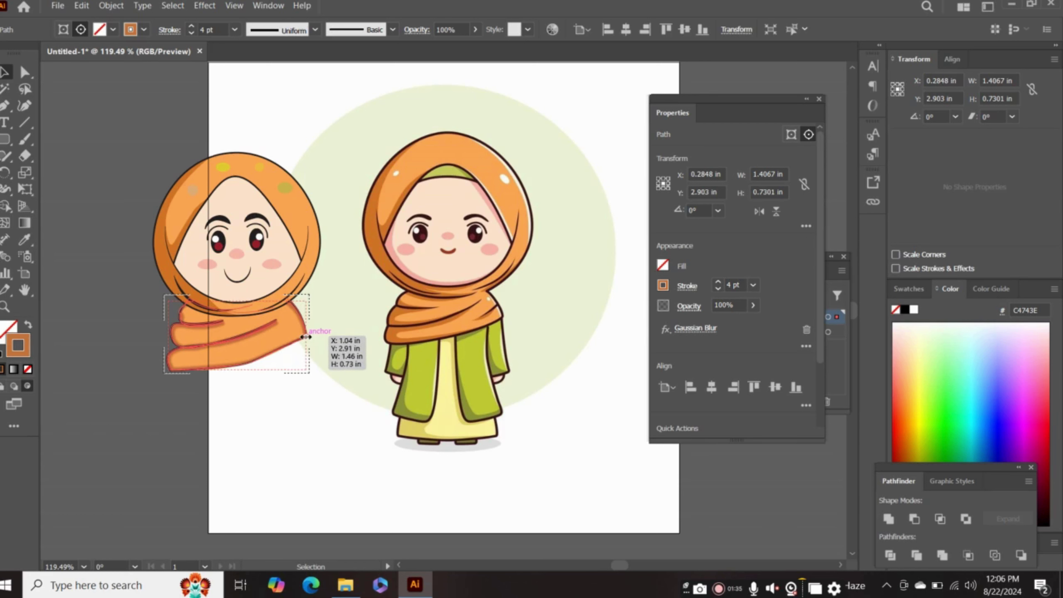
pyautogui.moveTo(307, 338); pyautogui.dragTo(301, 368)
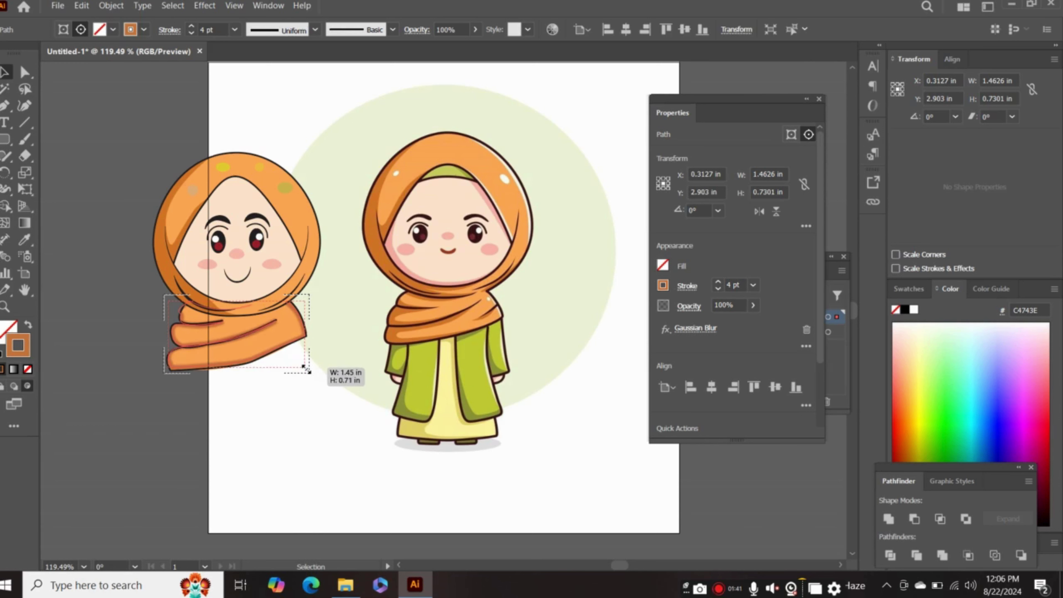
pyautogui.moveTo(303, 366); pyautogui.dragTo(302, 368)
pyautogui.click(101, 362)
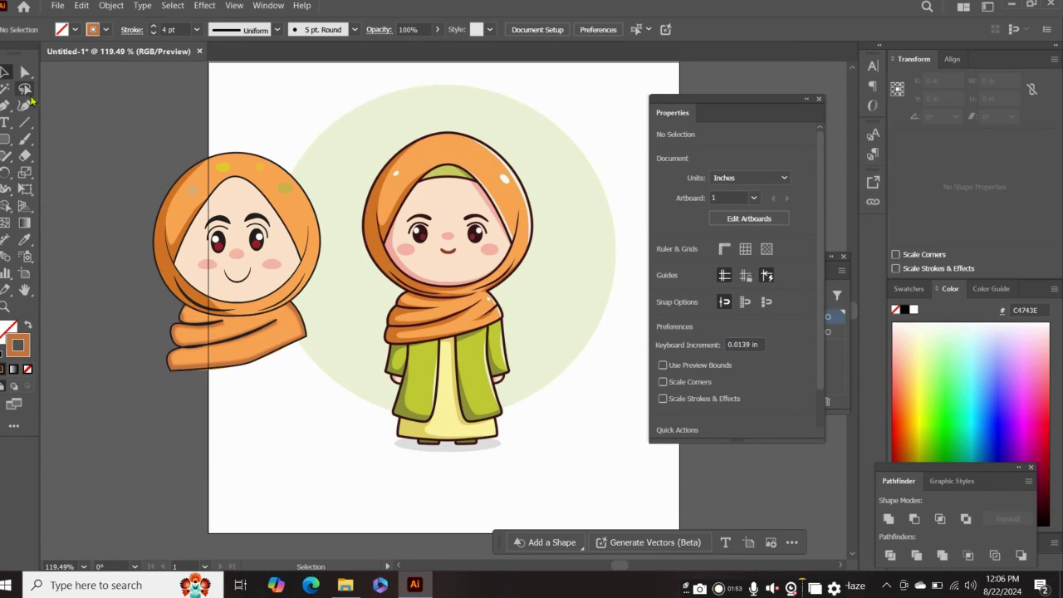
# Draw a curved path along the green coat's front edge with a sharp bottom corner
pyautogui.click(24, 106)
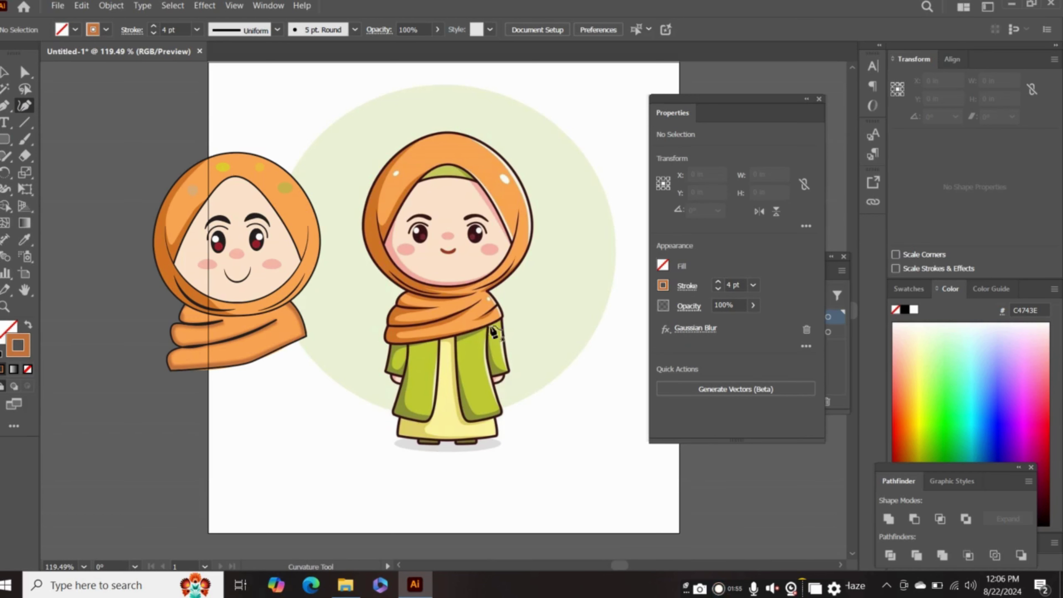
pyautogui.click(482, 328)
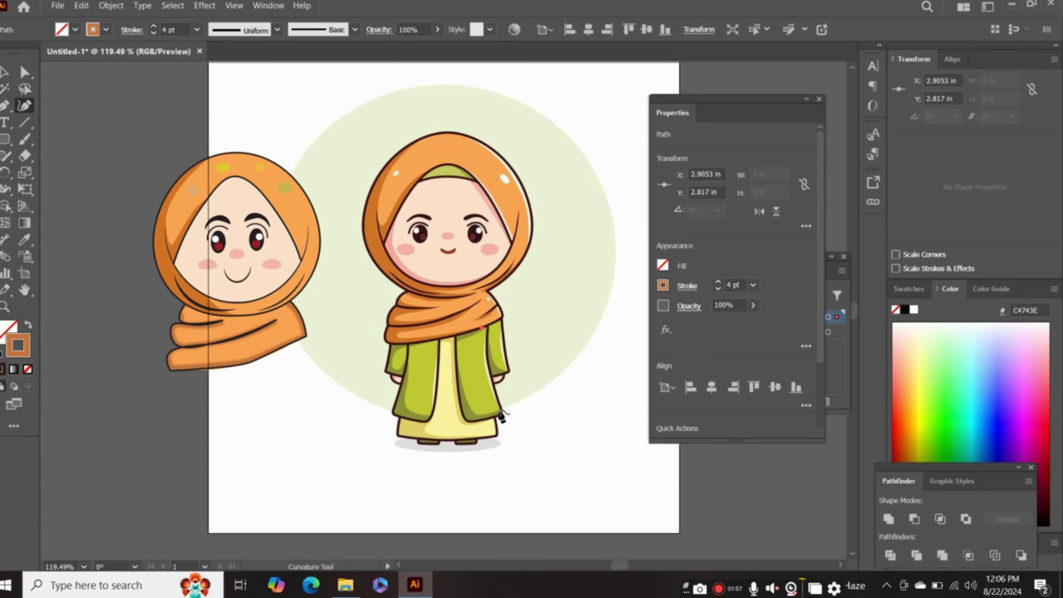
pyautogui.click(500, 405)
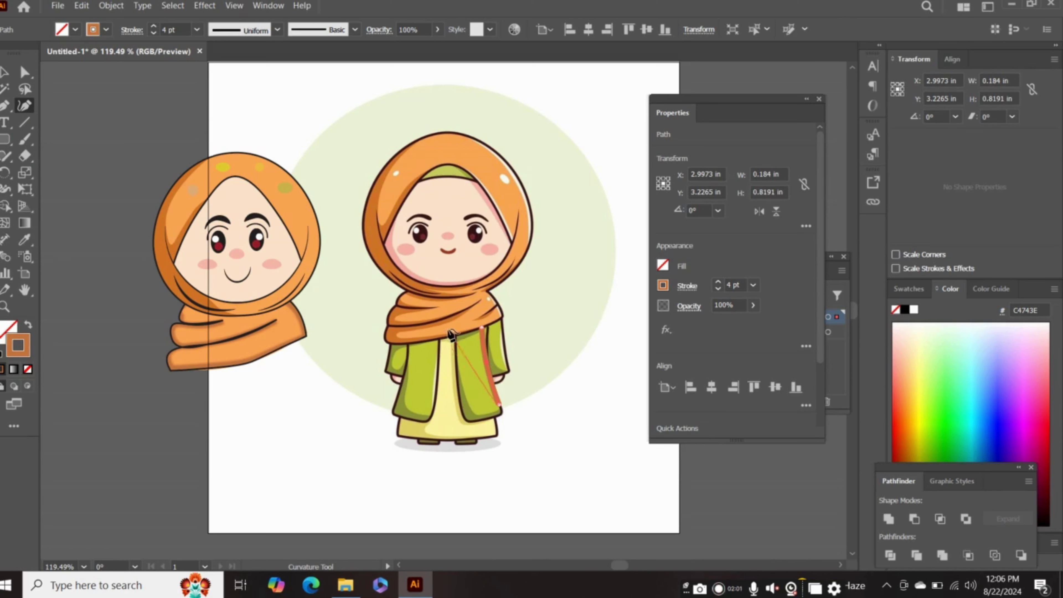
pyautogui.click(503, 414)
pyautogui.click(464, 420)
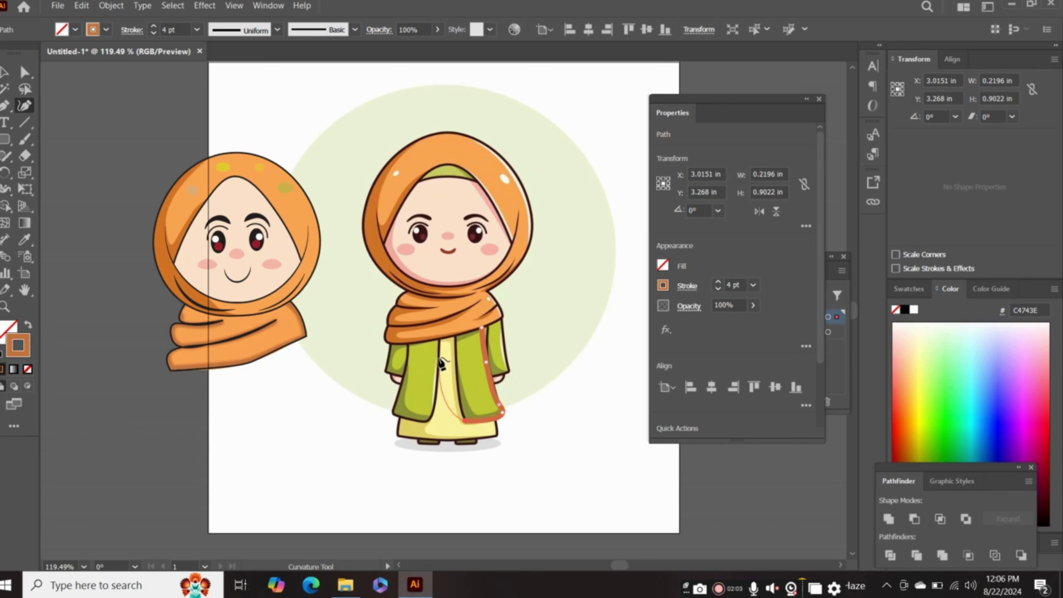
pyautogui.click(455, 334)
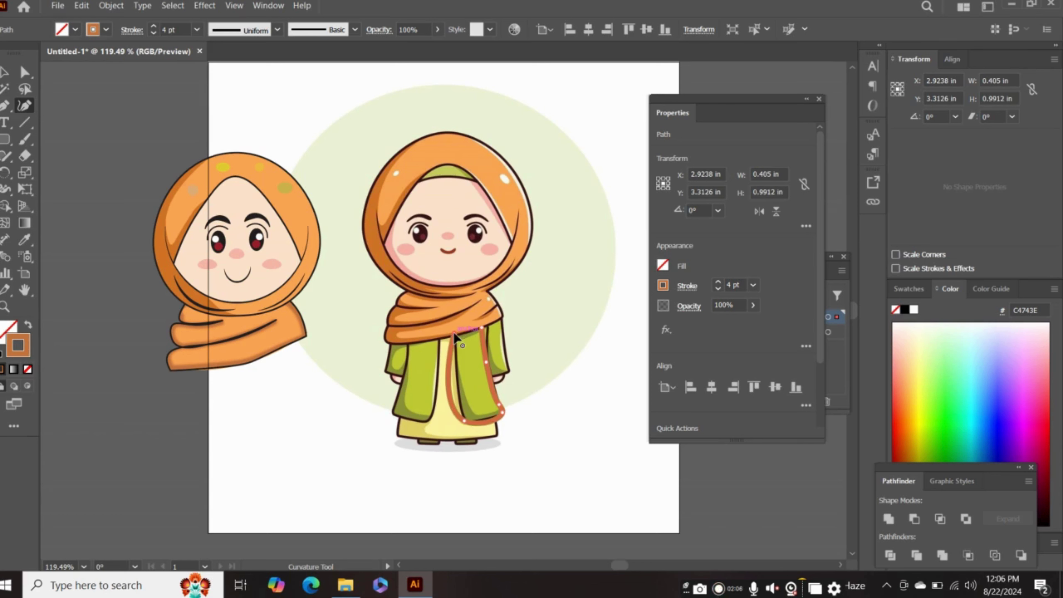
pyautogui.doubleClick(465, 418)
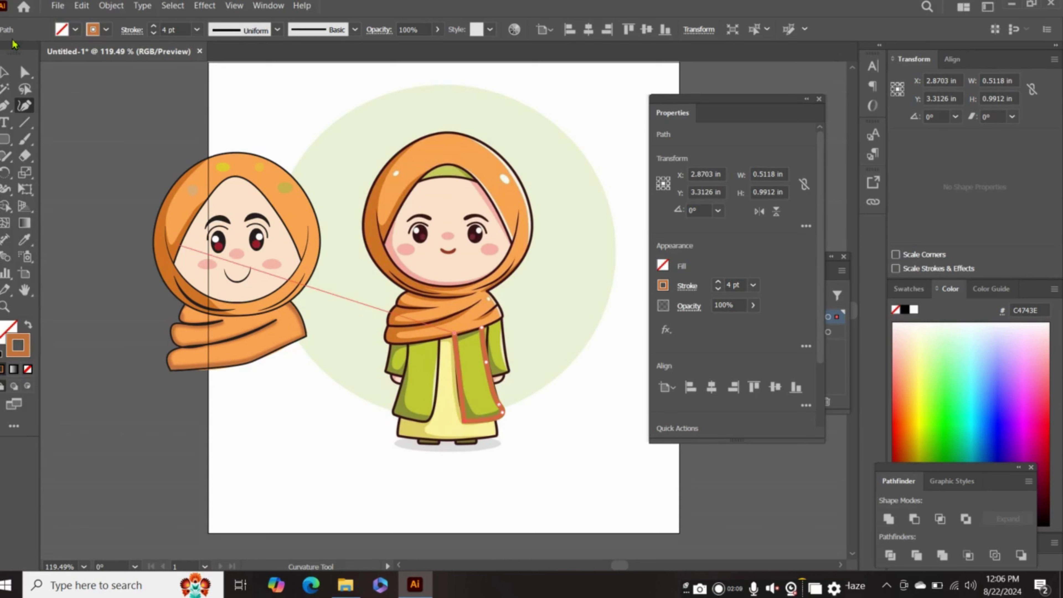
# Set the coat line's stroke to 1 pt black
pyautogui.click(197, 29)
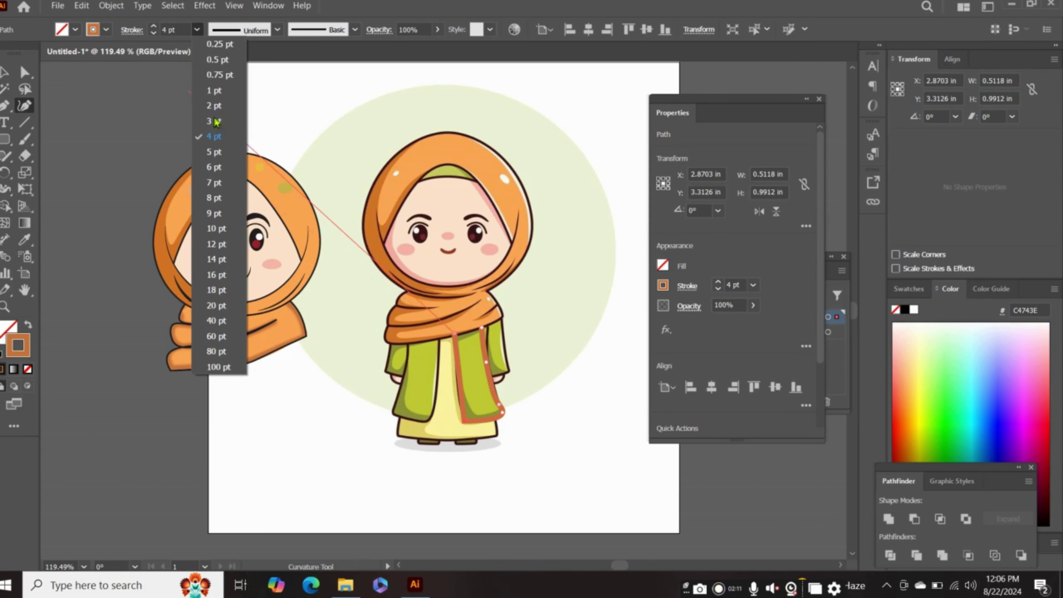
pyautogui.click(217, 91)
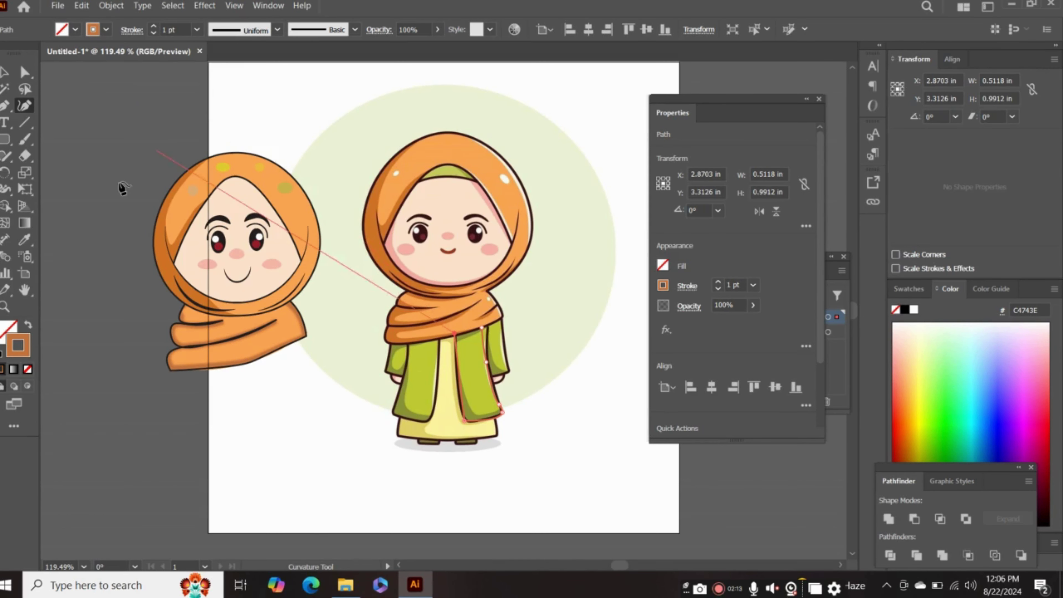
pyautogui.click(107, 30)
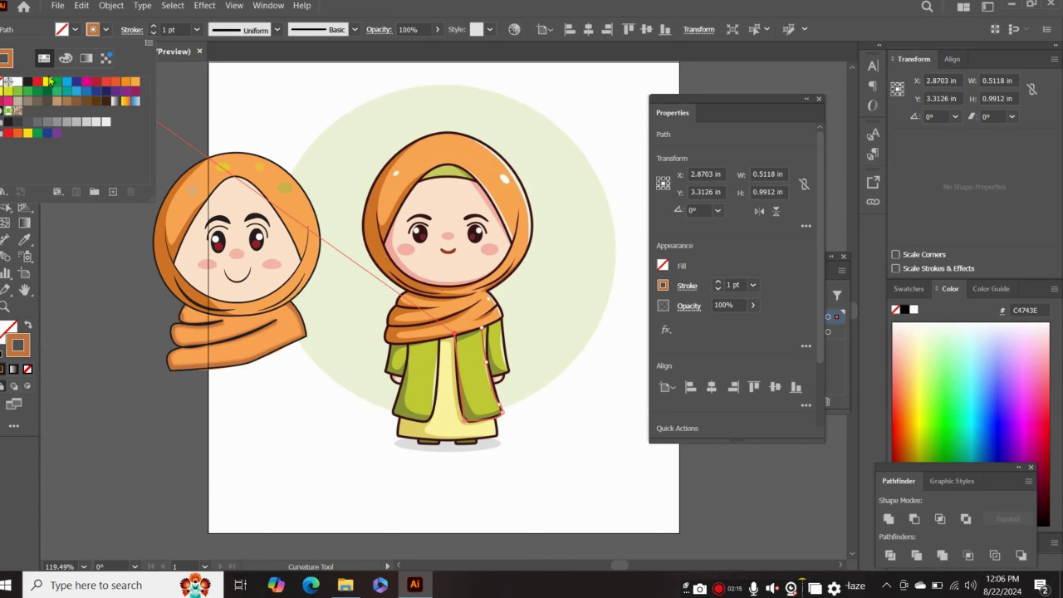
pyautogui.click(27, 82)
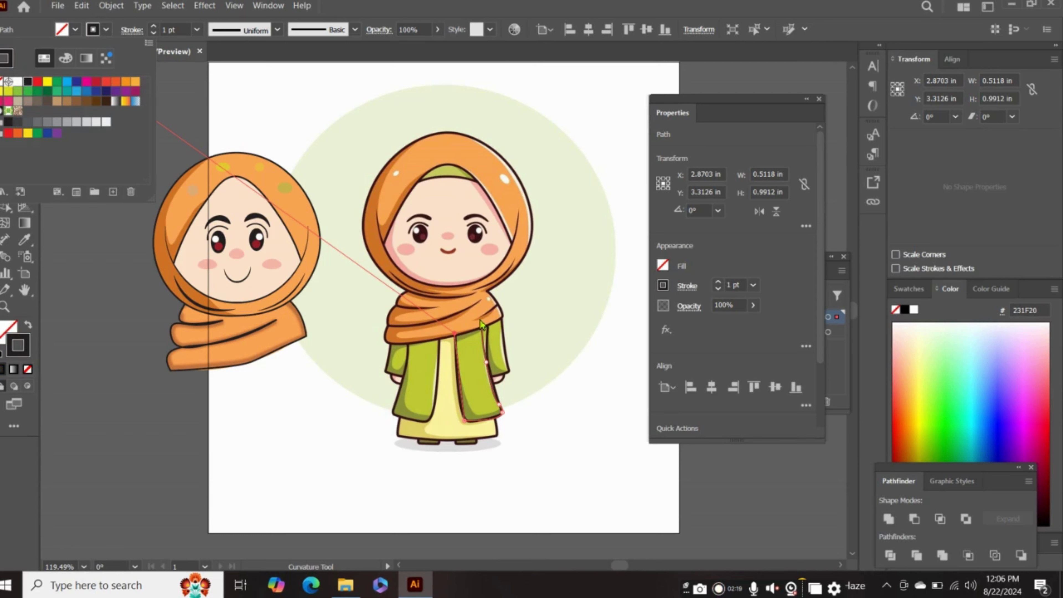
pyautogui.click(472, 328)
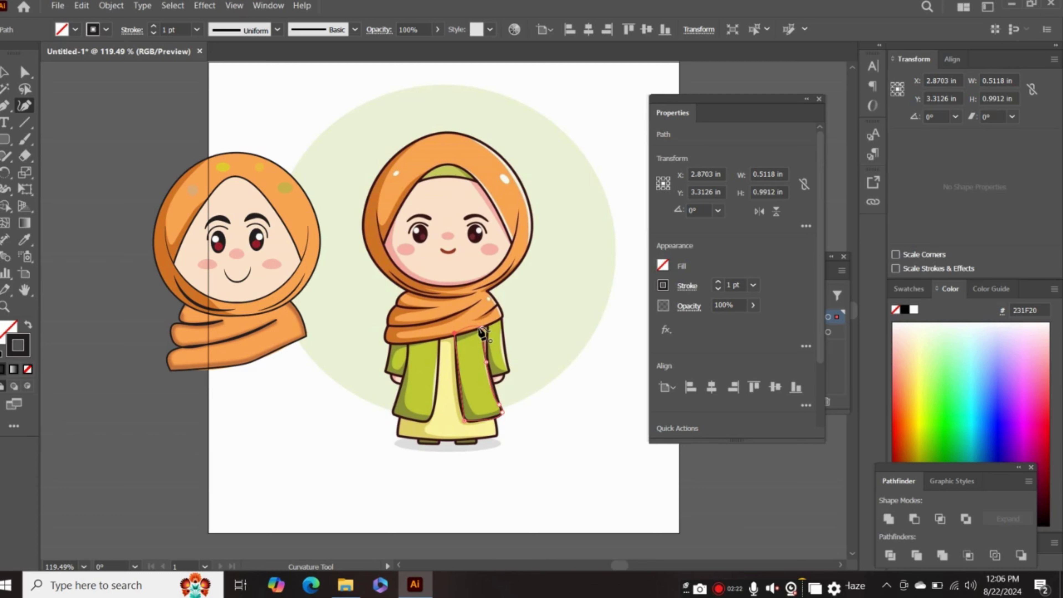
# Adjust the coat line's top point and add anchors along it near the bottom corner
pyautogui.moveTo(482, 333); pyautogui.dragTo(480, 330)
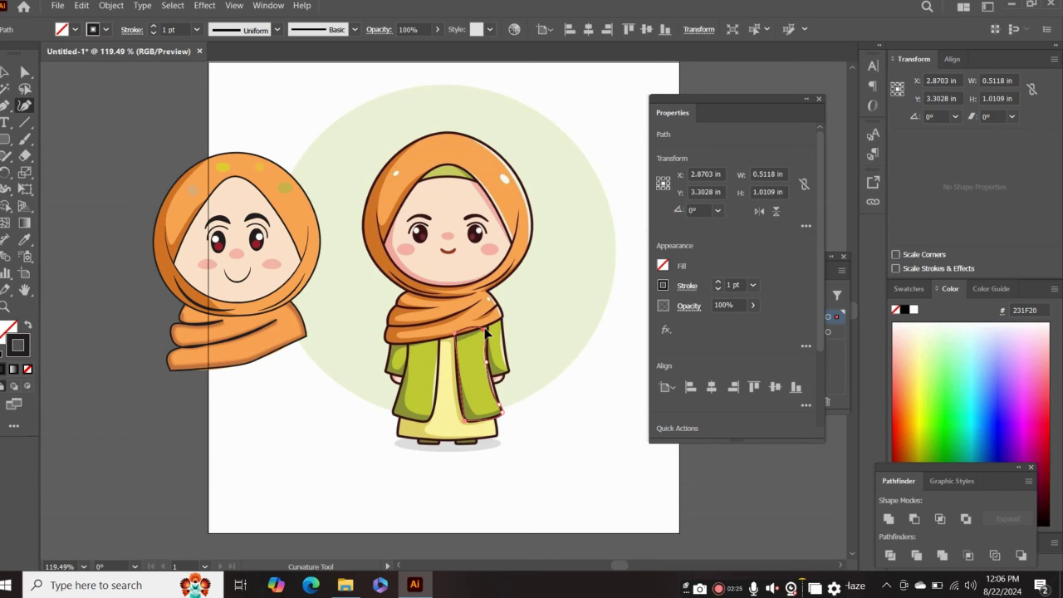
pyautogui.moveTo(487, 331); pyautogui.dragTo(488, 334)
pyautogui.click(486, 362)
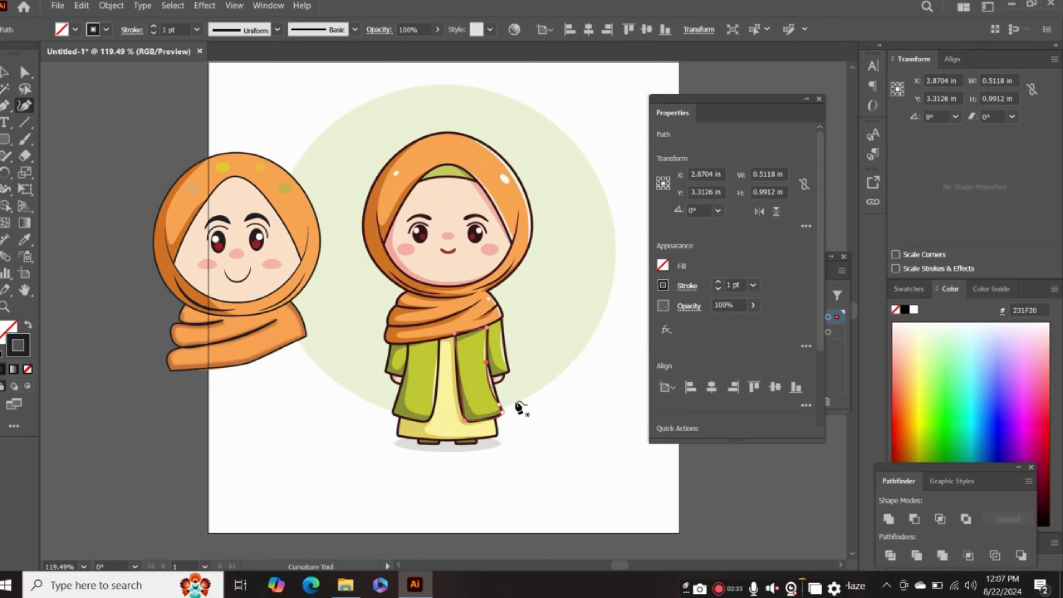
pyautogui.click(502, 412)
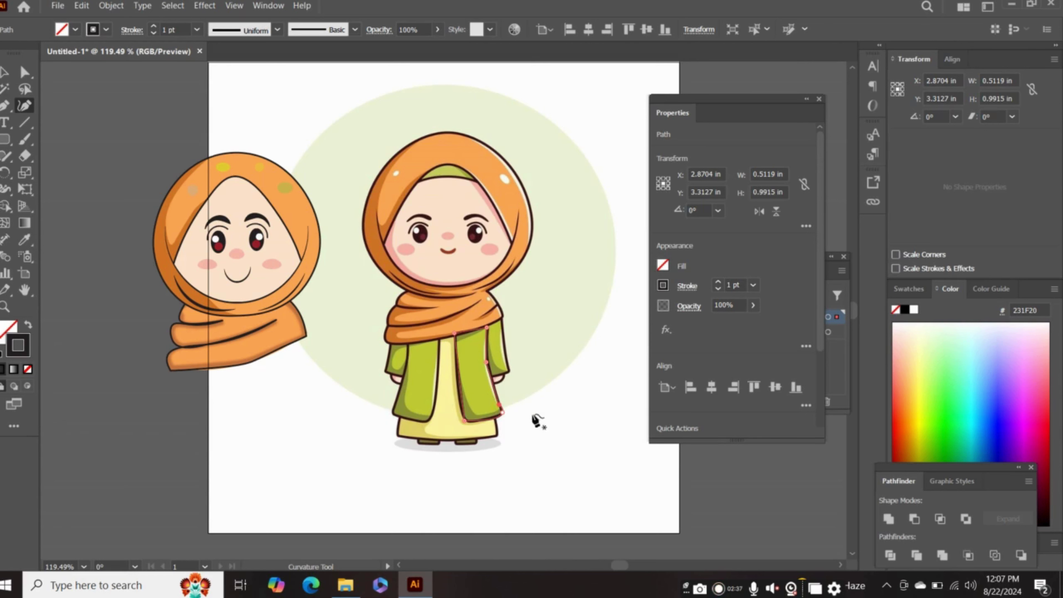